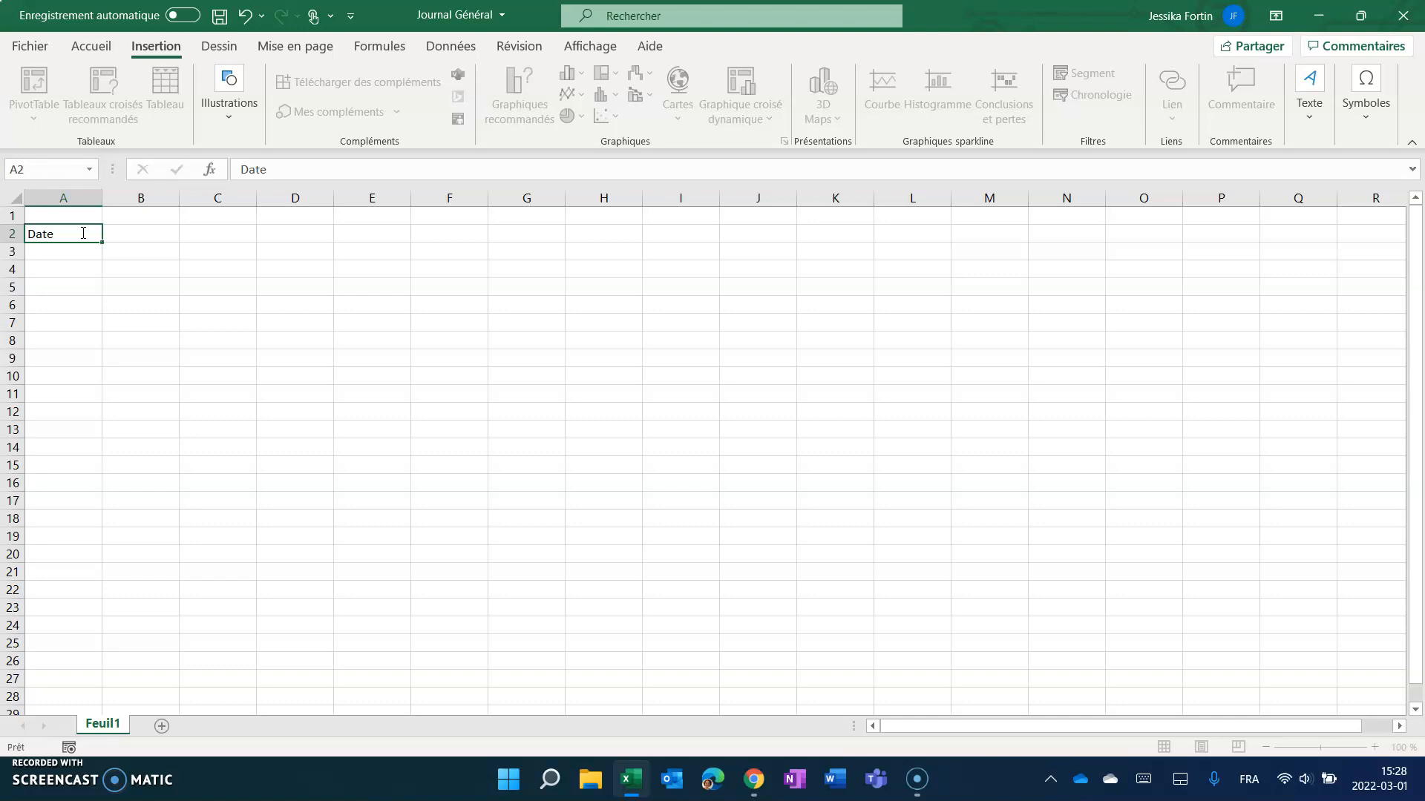
Enter the headers Compte in B2 and Catégorie ↑↓ in C2, and widen column C to fit its header.
text(Compte)
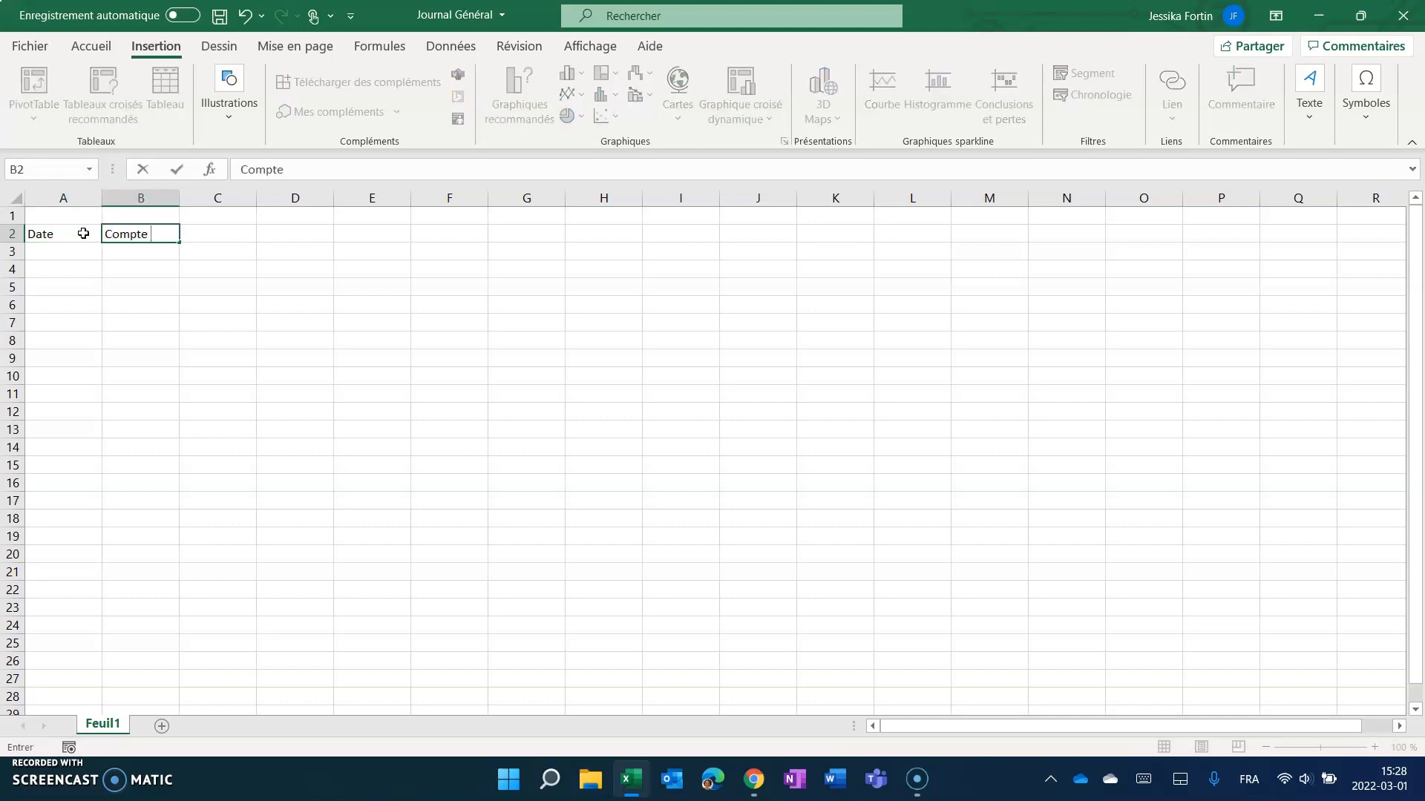
key(Tab)
text(Ca)
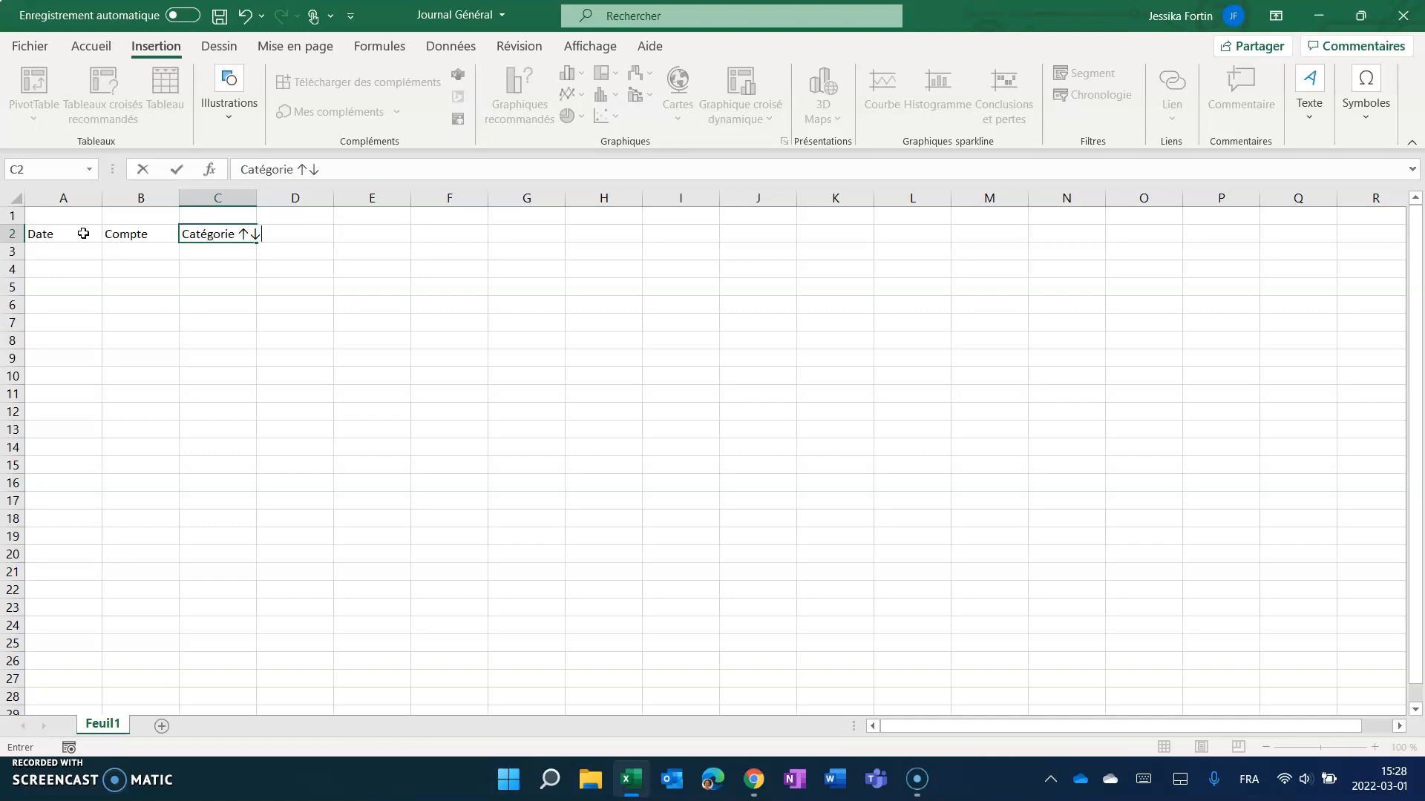
key(Return)
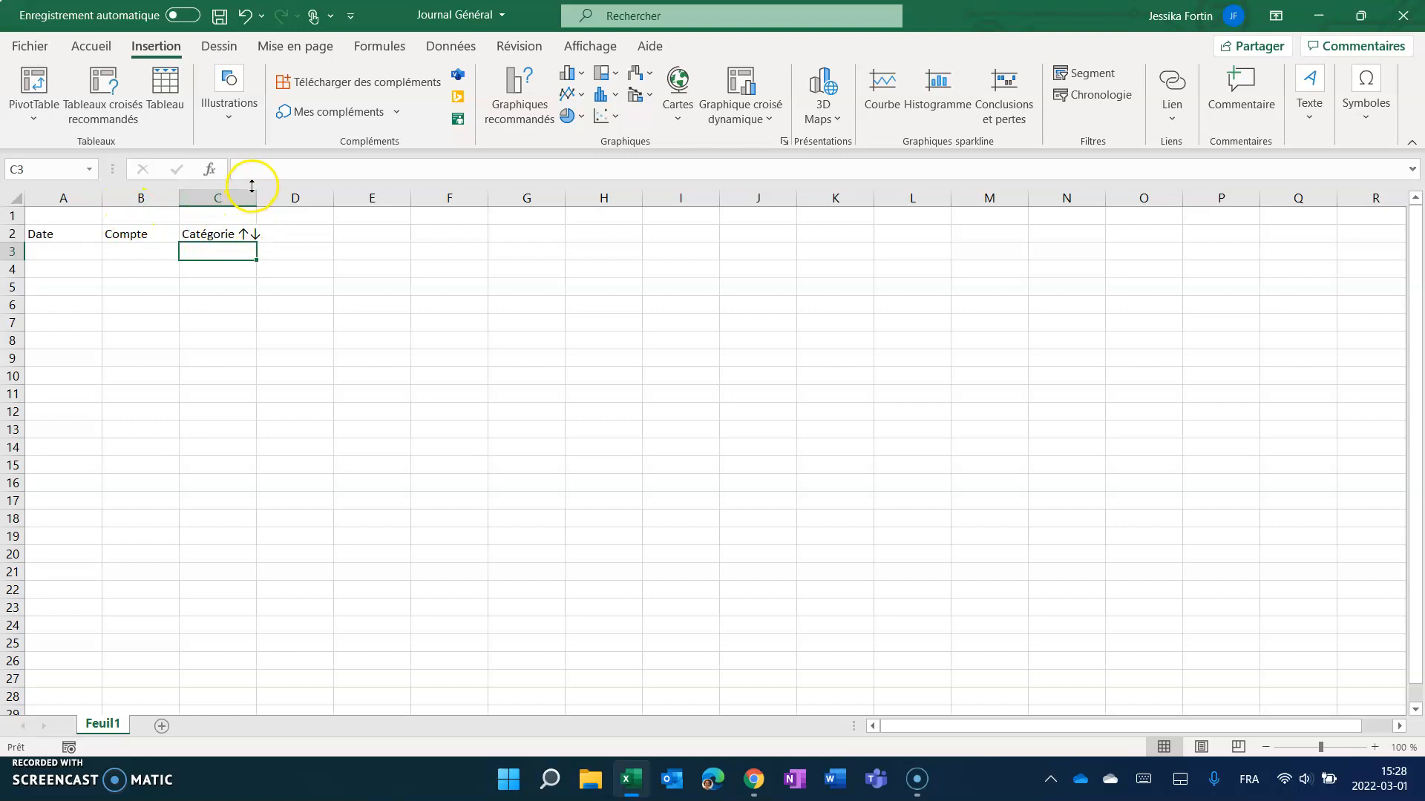
drag(258, 194, 275, 194)
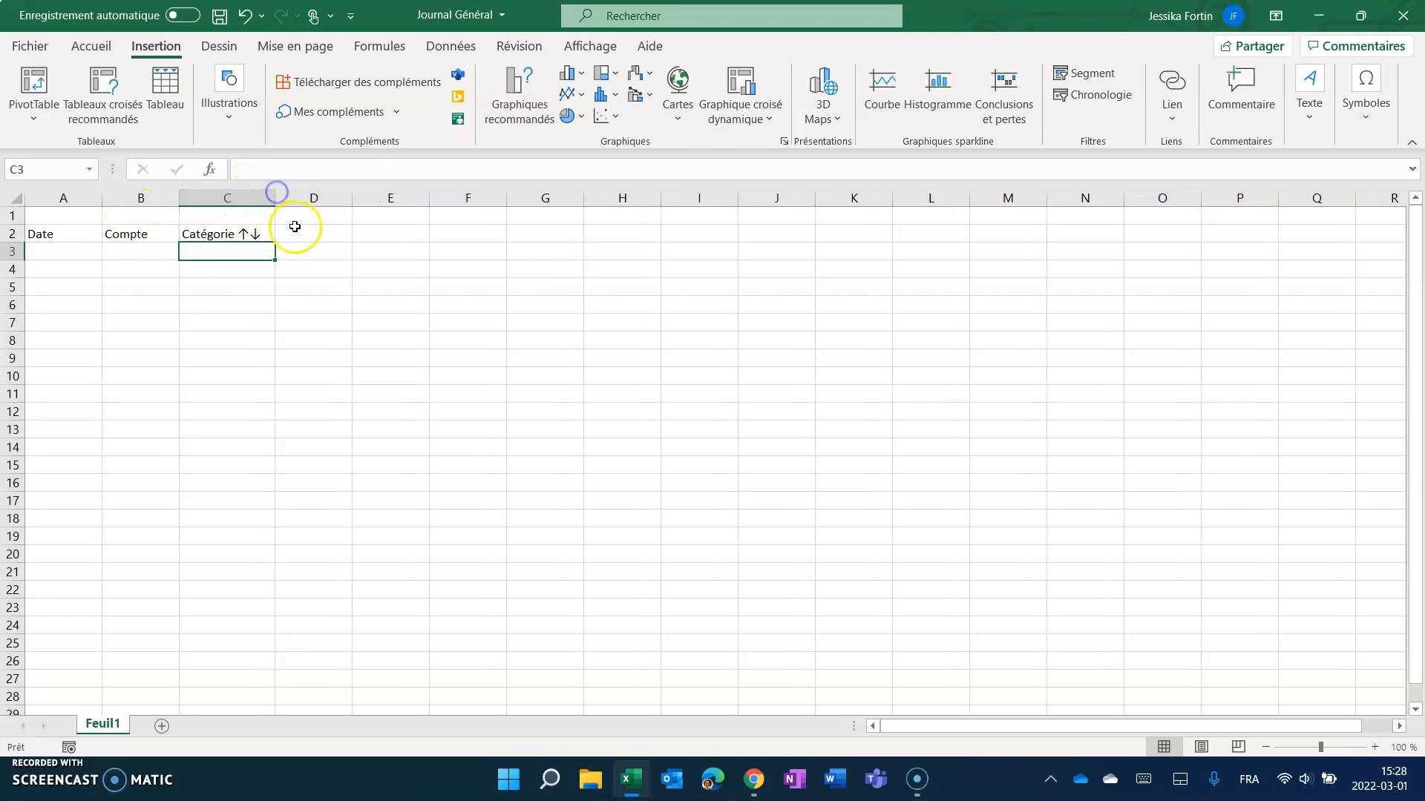
Enter the headers Débit in D2 and Crédit in E2.
click(299, 233)
text(Débit)
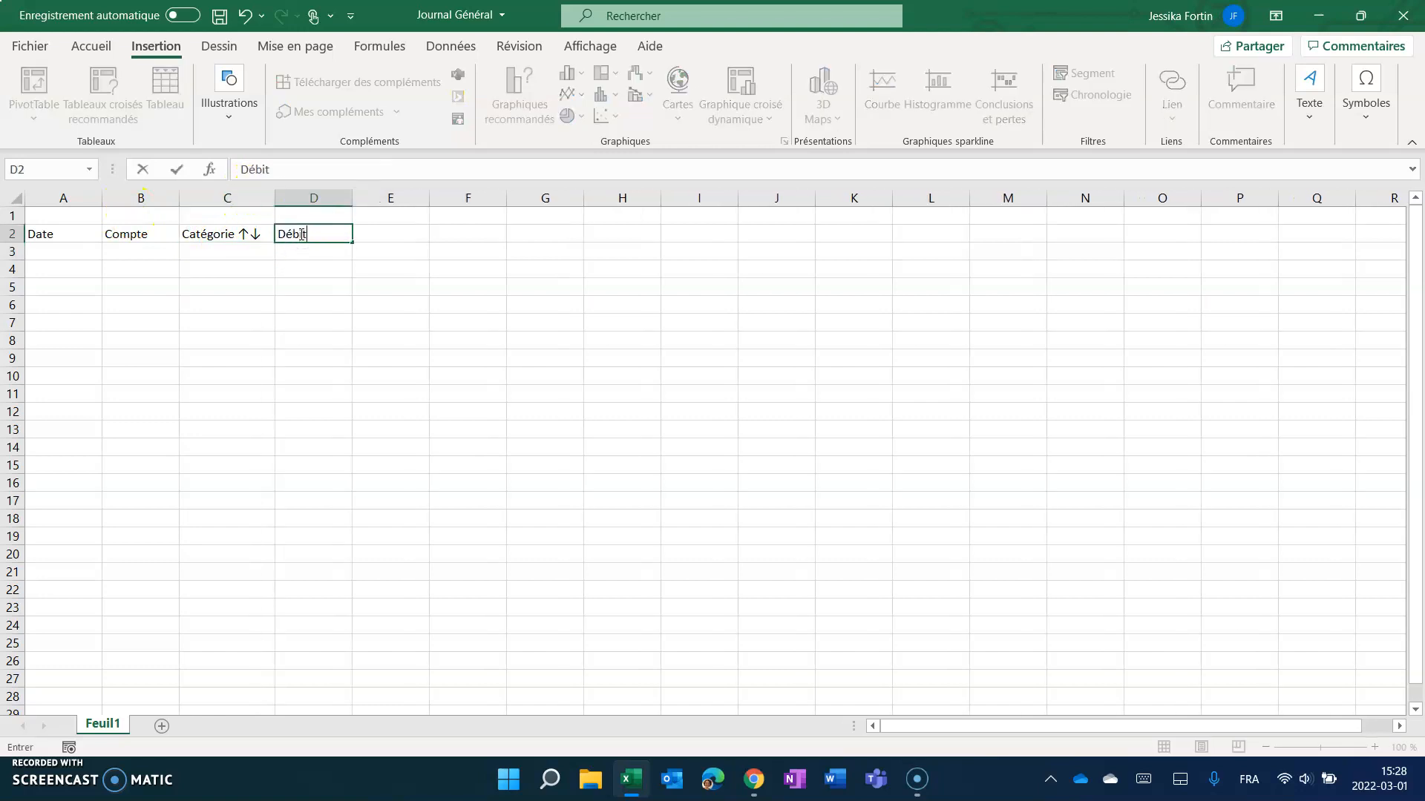
key(Tab)
text(Crédit)
key(Return)
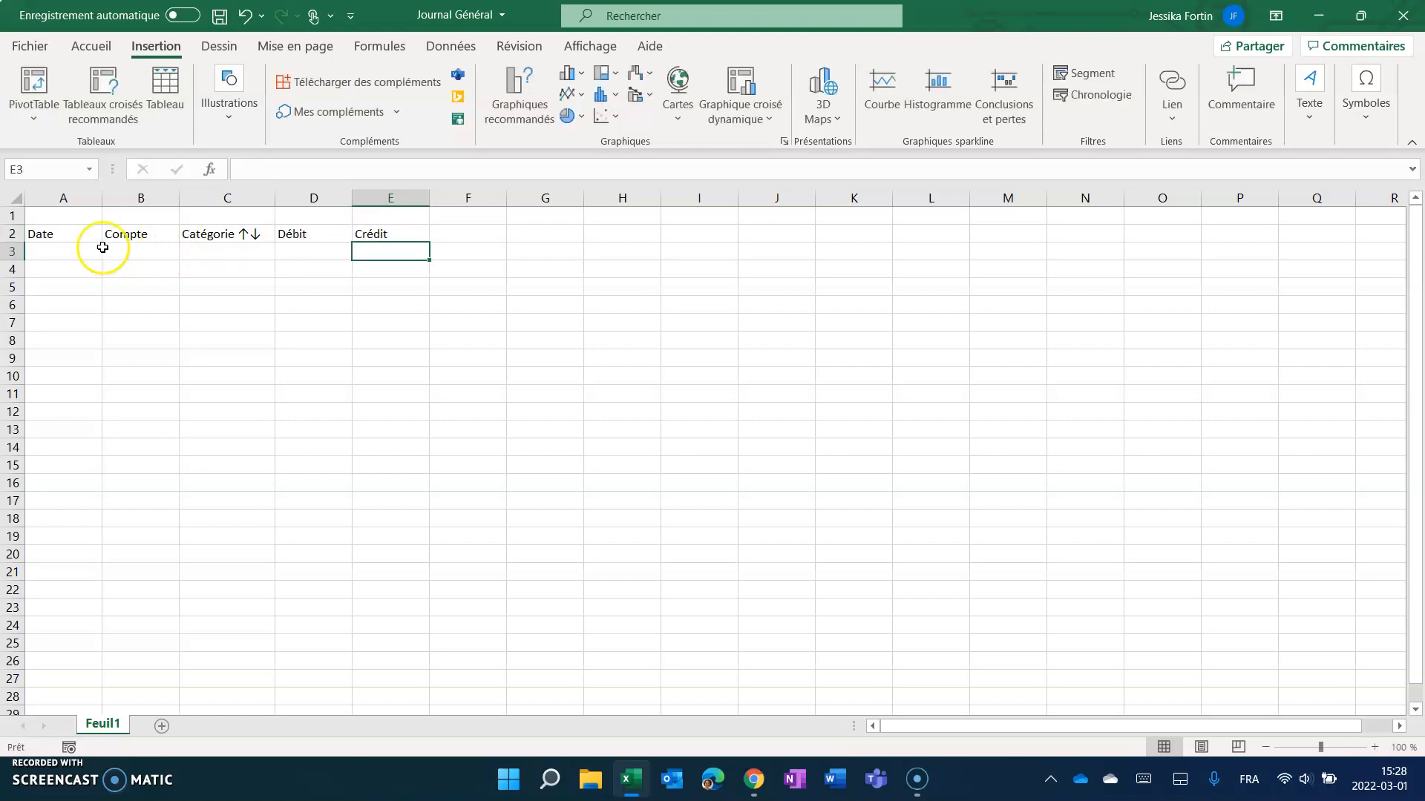
Shade the header cells A2:E2 with a light gray fill.
click(79, 246)
drag(74, 233, 359, 230)
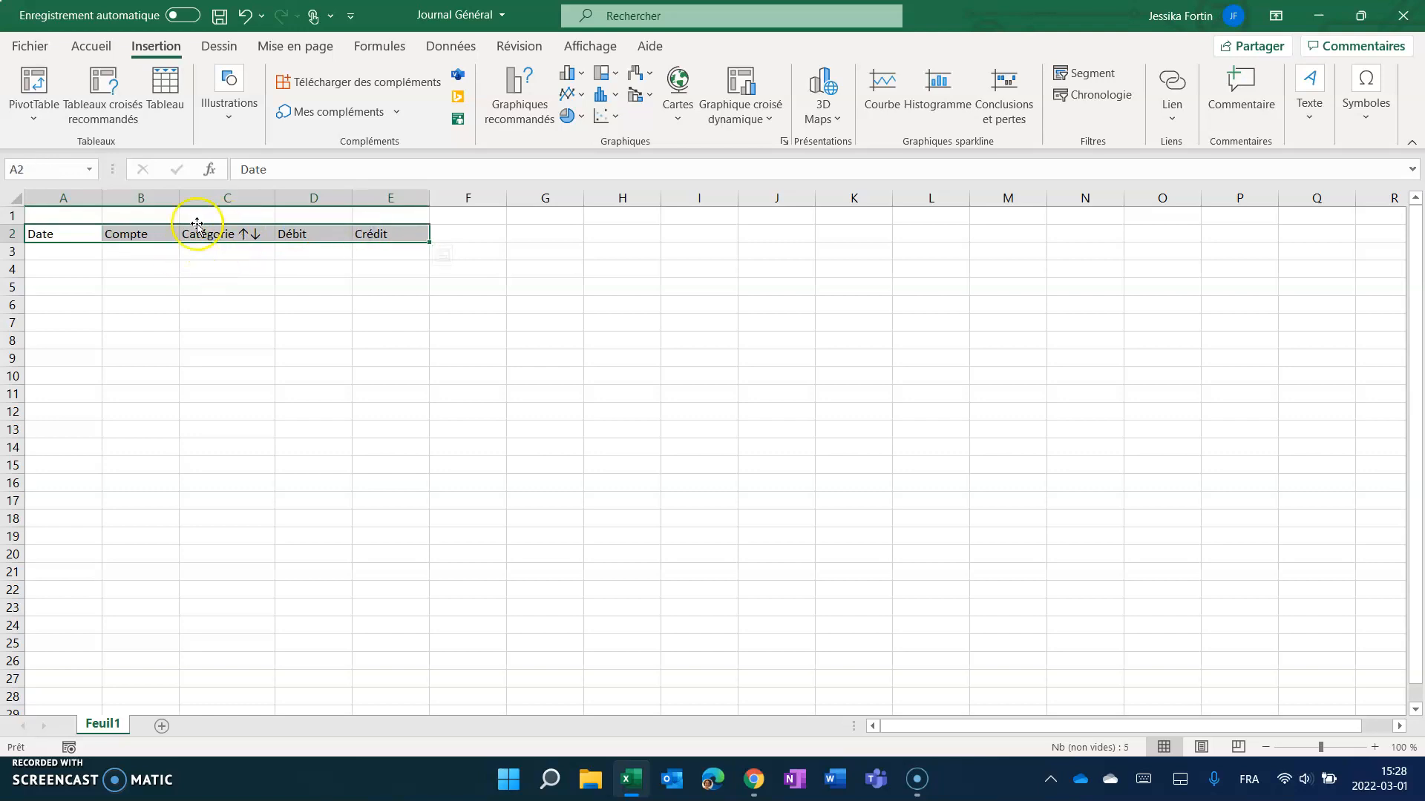
click(92, 47)
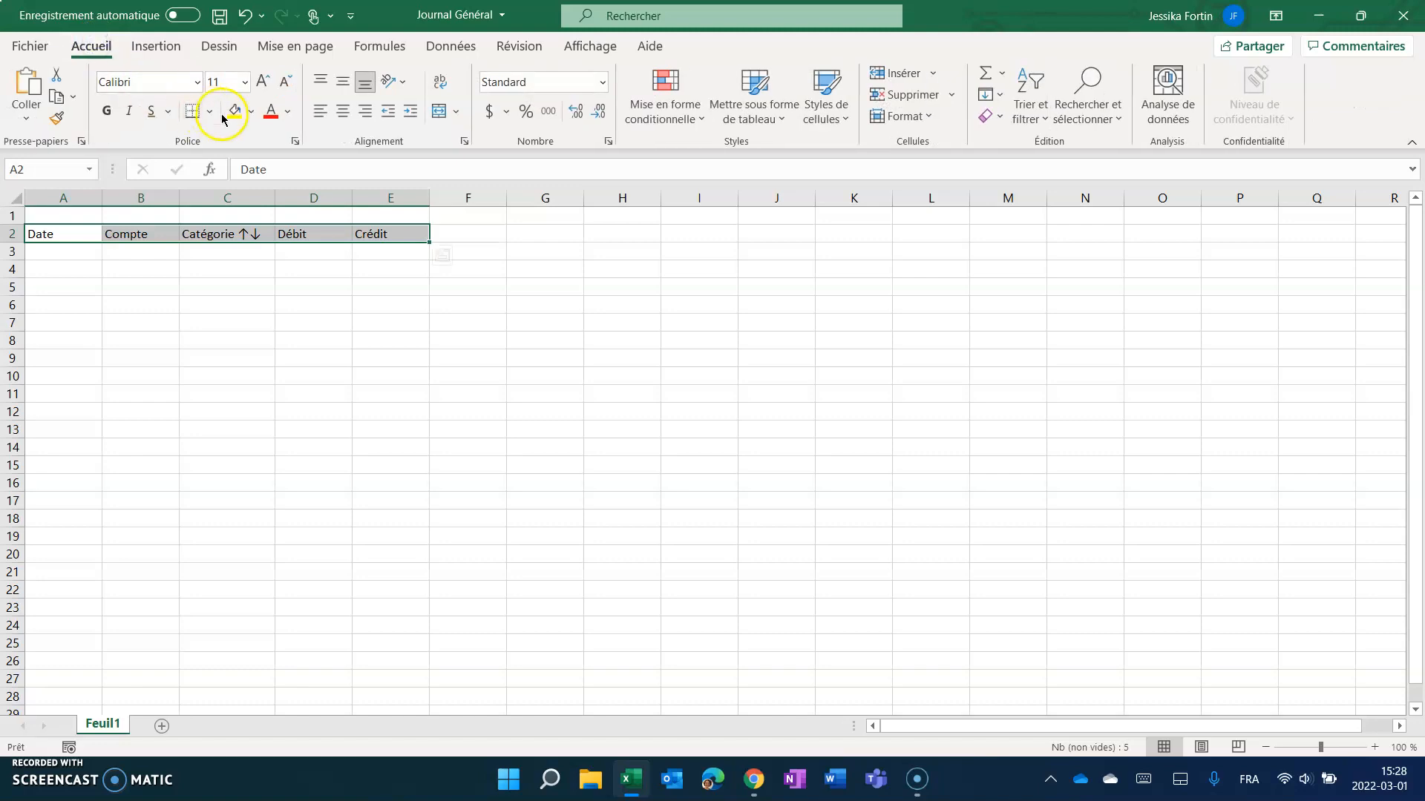
click(254, 115)
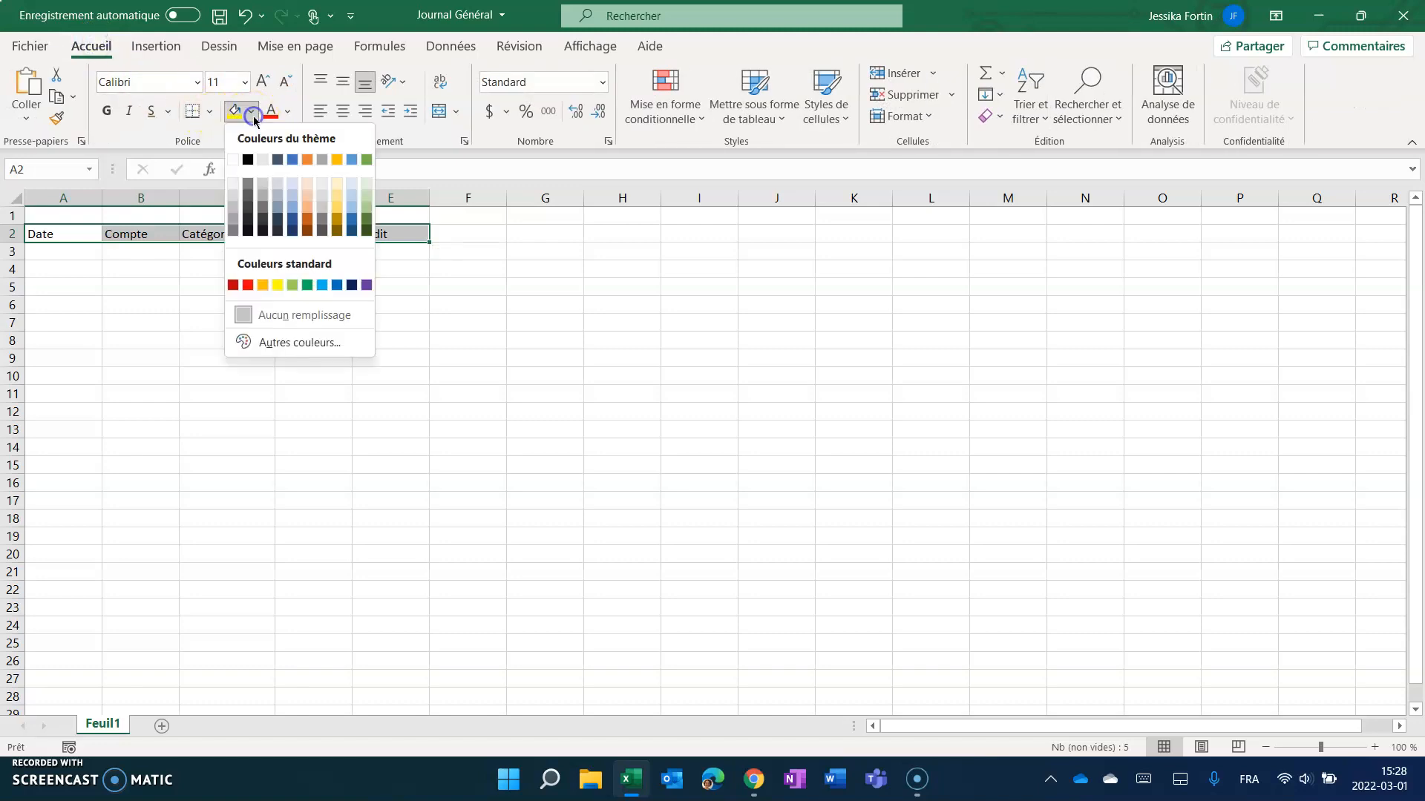
click(232, 197)
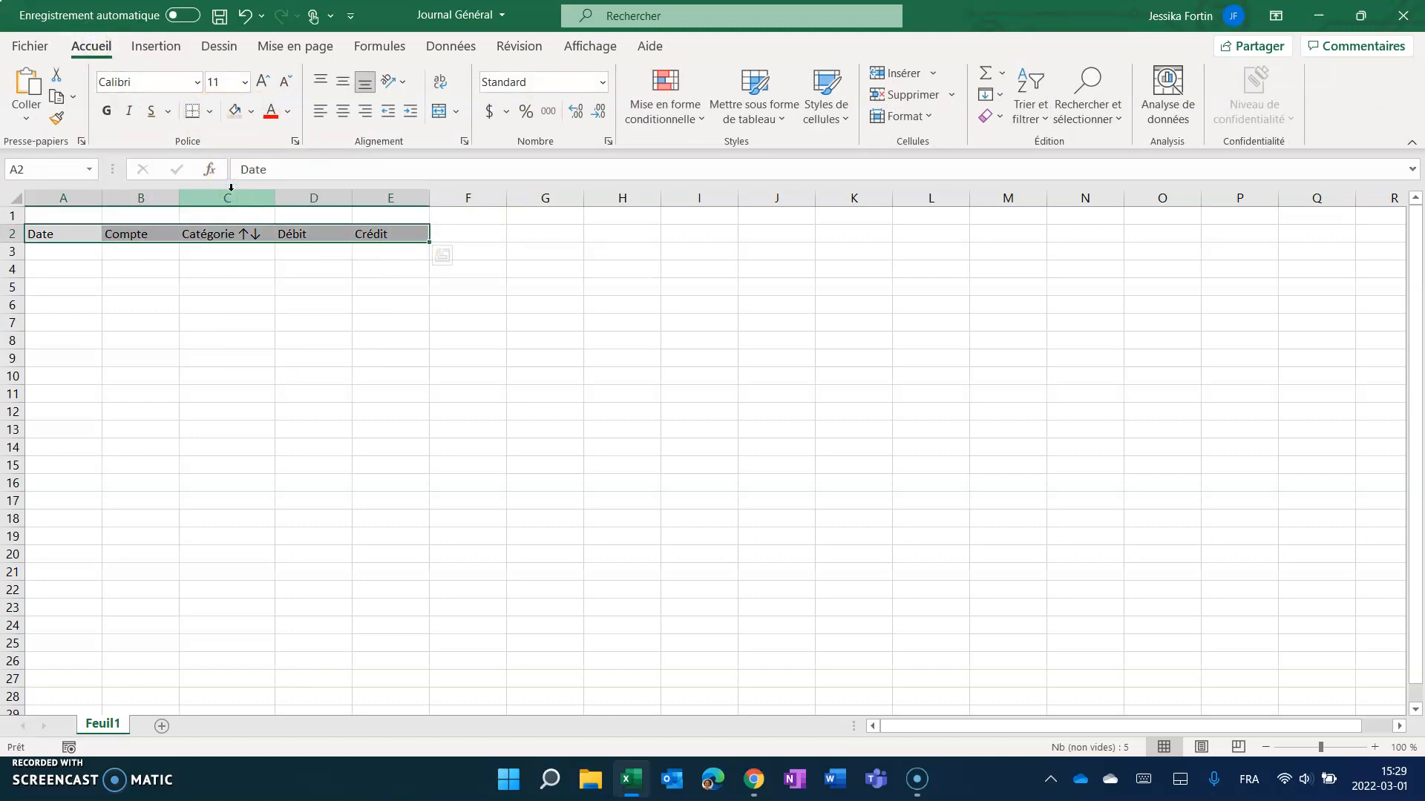
click(371, 287)
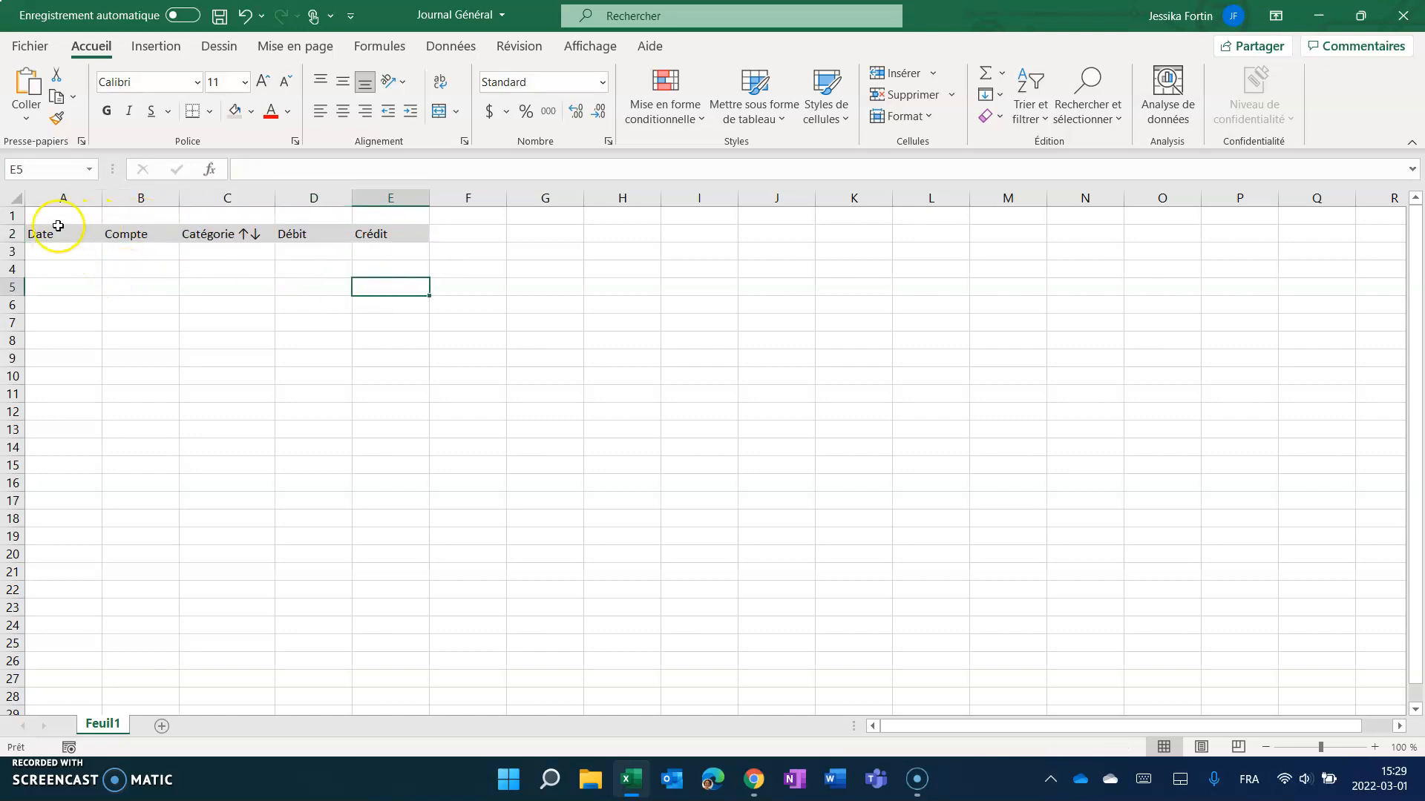
Insert five blank rows above the header row, starting at row 2.
drag(12, 234, 15, 305)
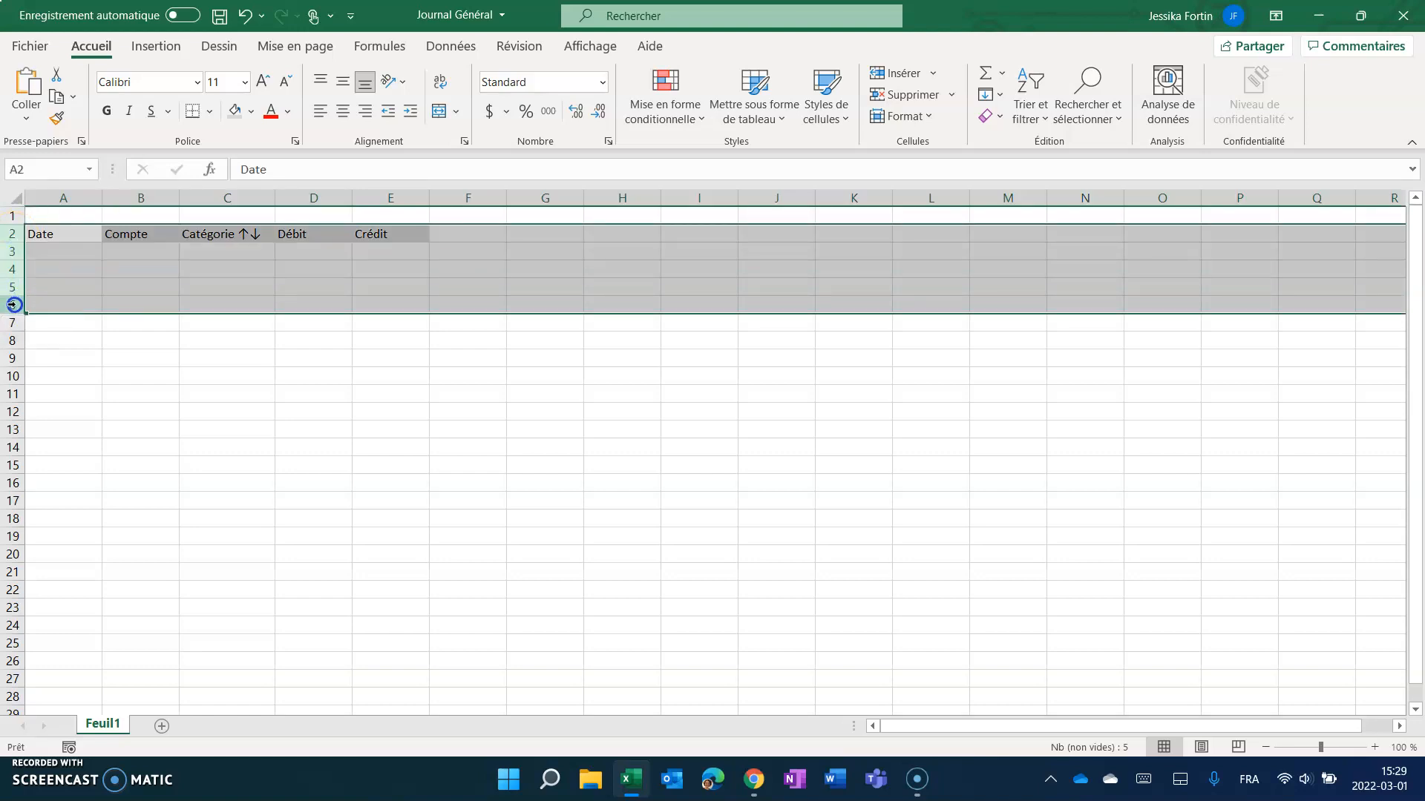
click(11, 234)
drag(10, 234, 12, 303)
right_click(12, 303)
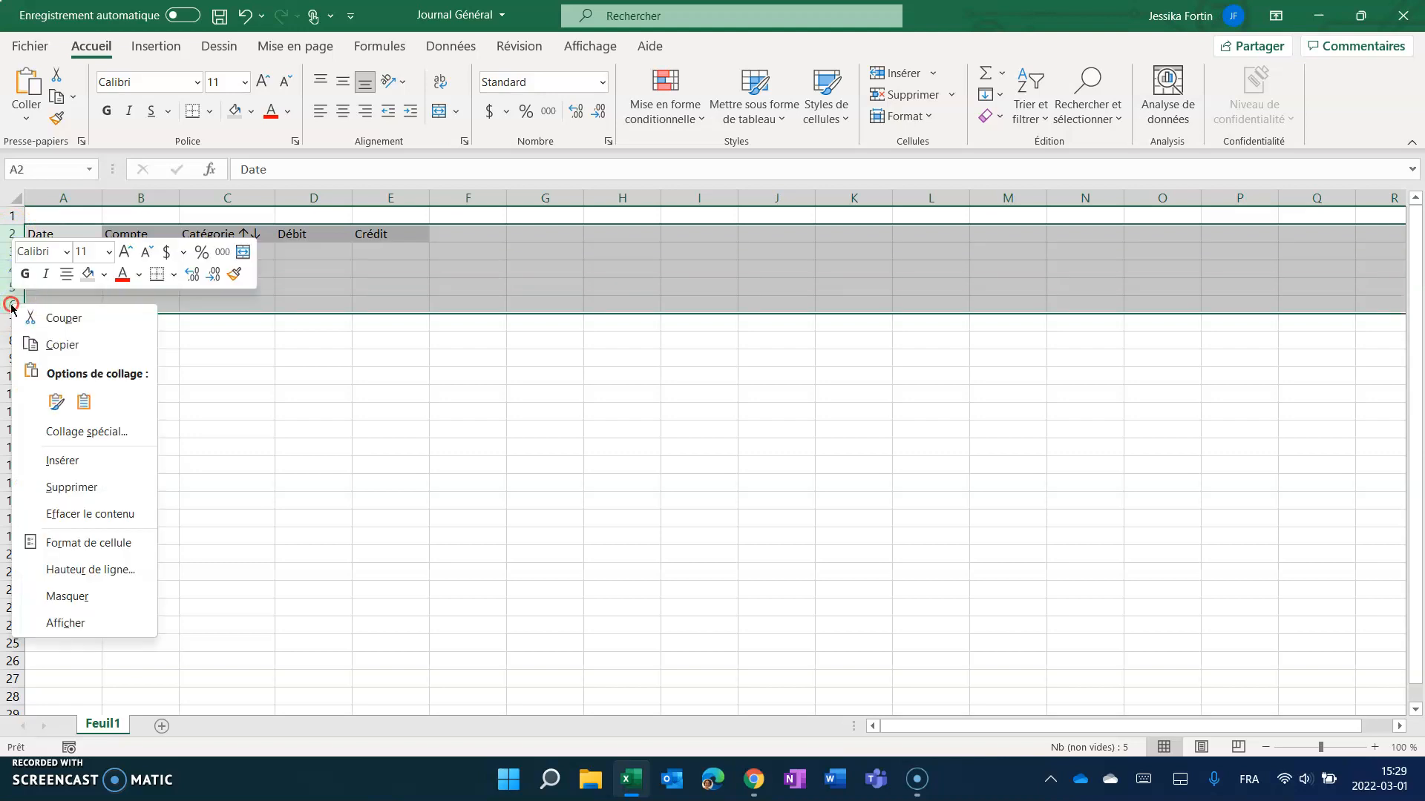
click(98, 464)
click(51, 288)
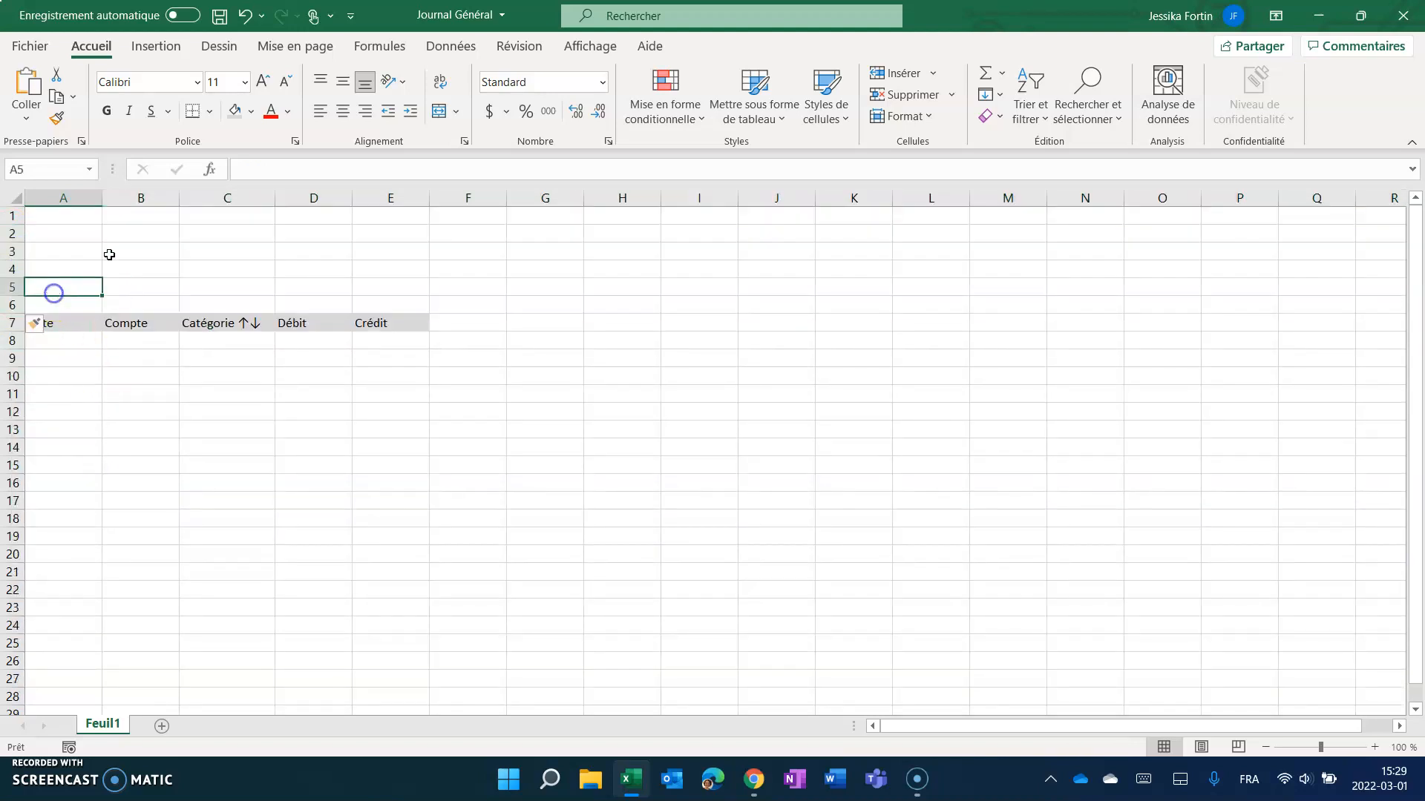
Enter the label TPS in B1 and its rate of 5% in C1.
click(138, 213)
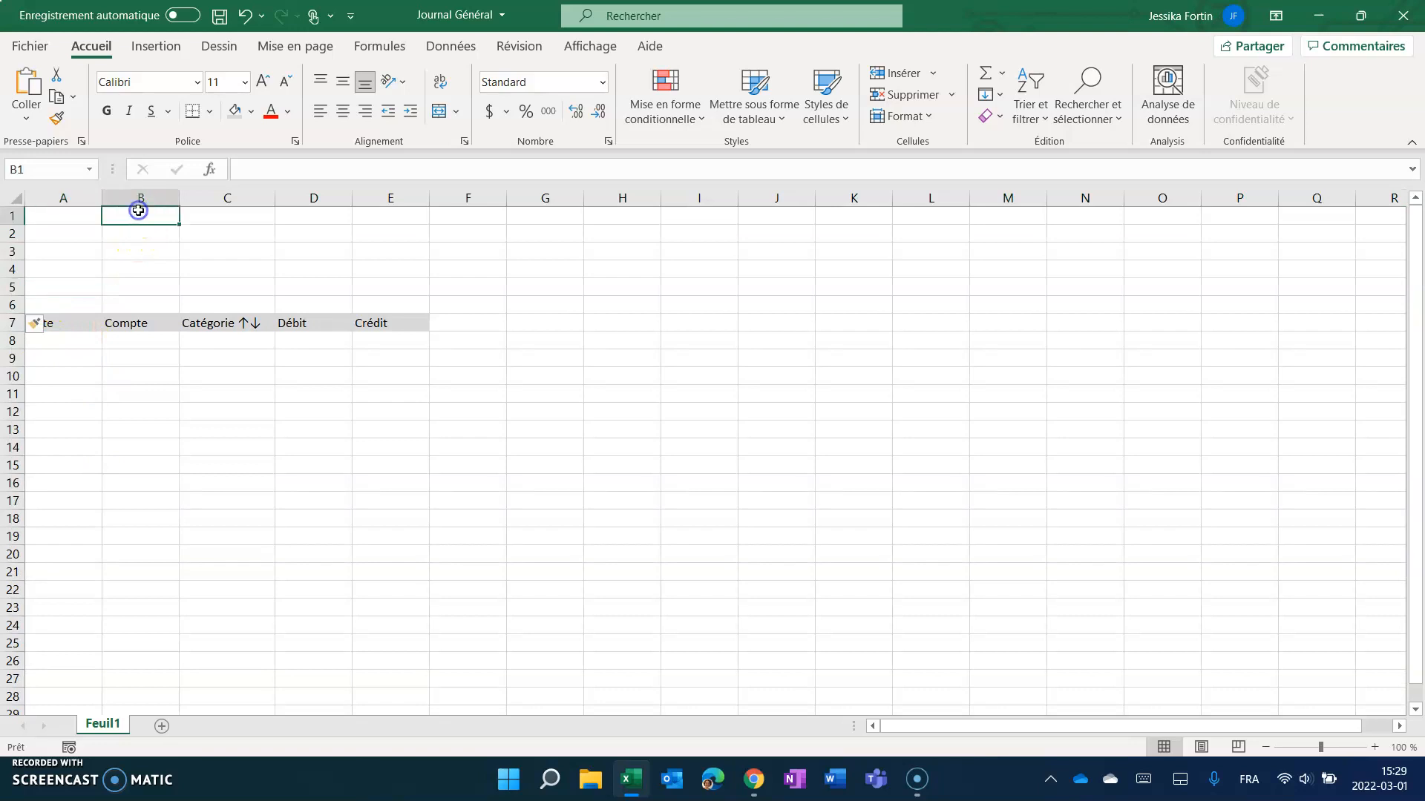
text(TPS)
key(Return)
click(138, 213)
key(Tab)
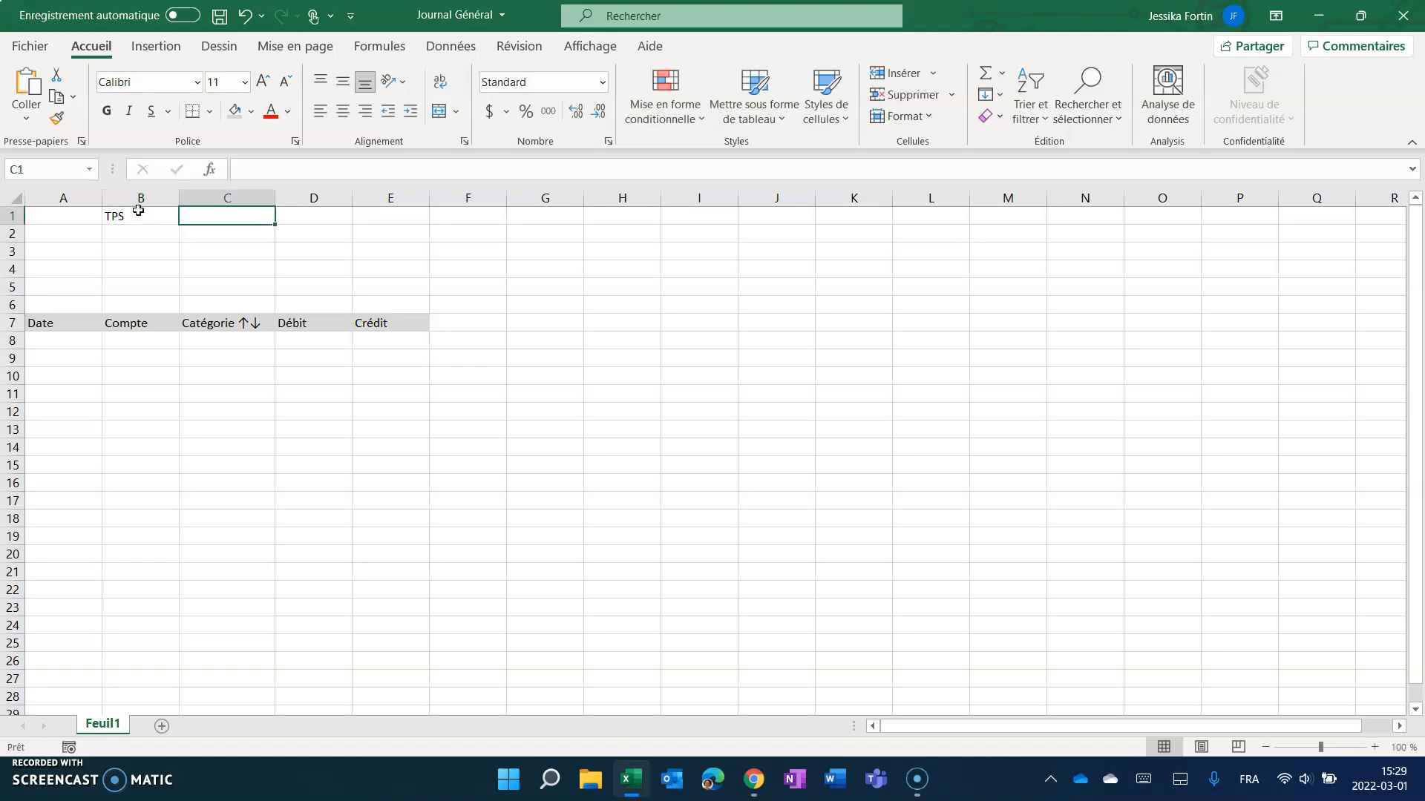
click(138, 211)
key(Tab)
text(5)
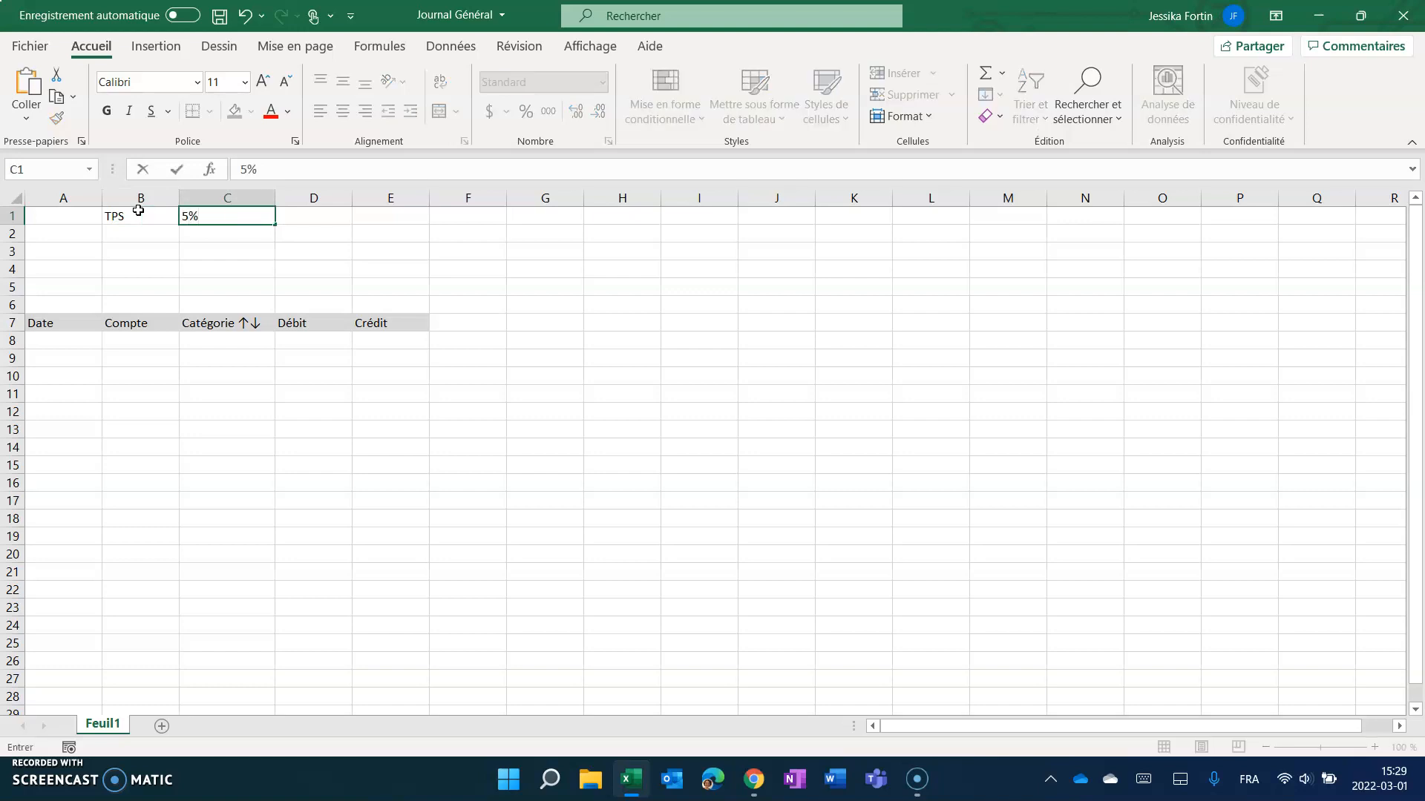
key(Return)
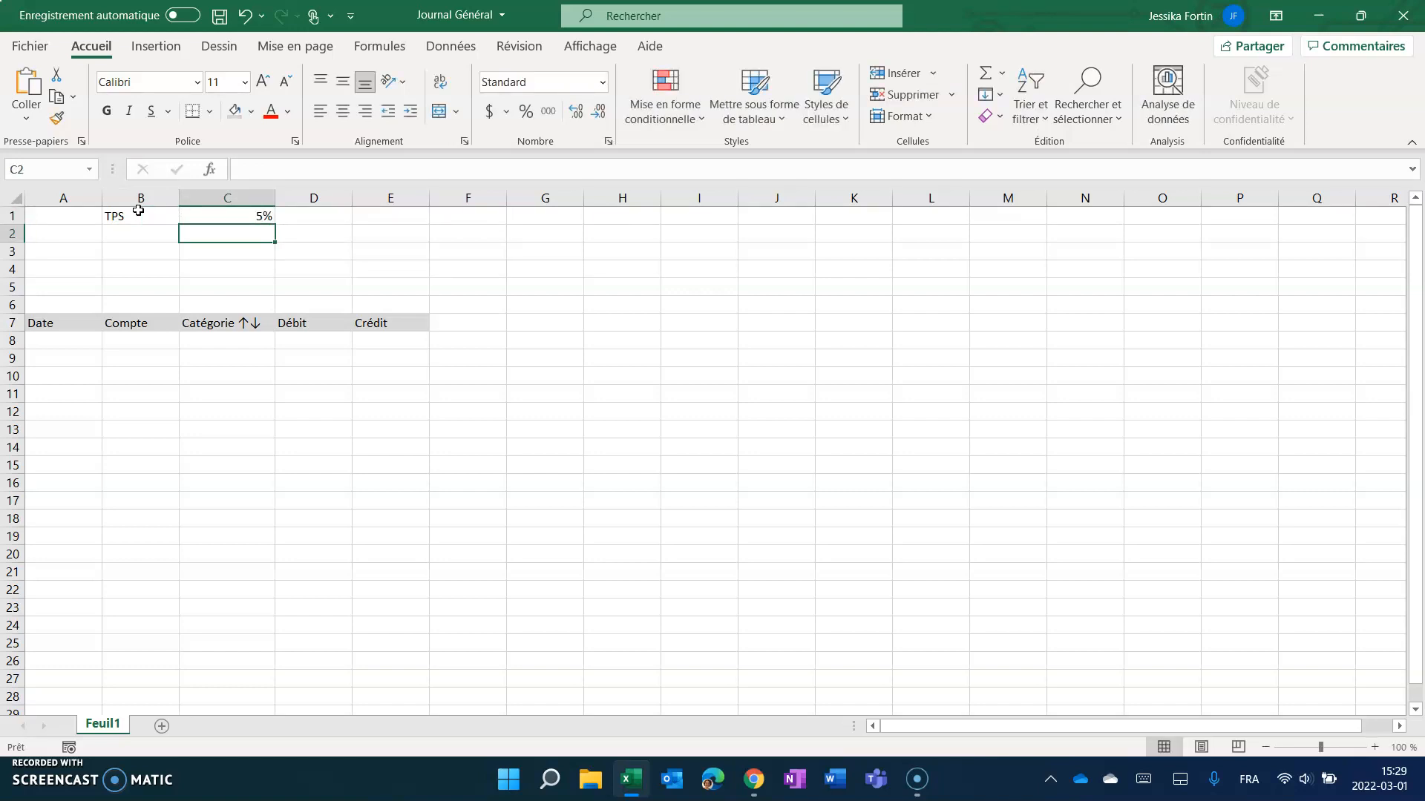
Enter the label TVQ in B2 and its rate of 9,975% in C2.
click(134, 233)
text(TVQ)
key(Return)
key(Up)
key(Right)
text(9)
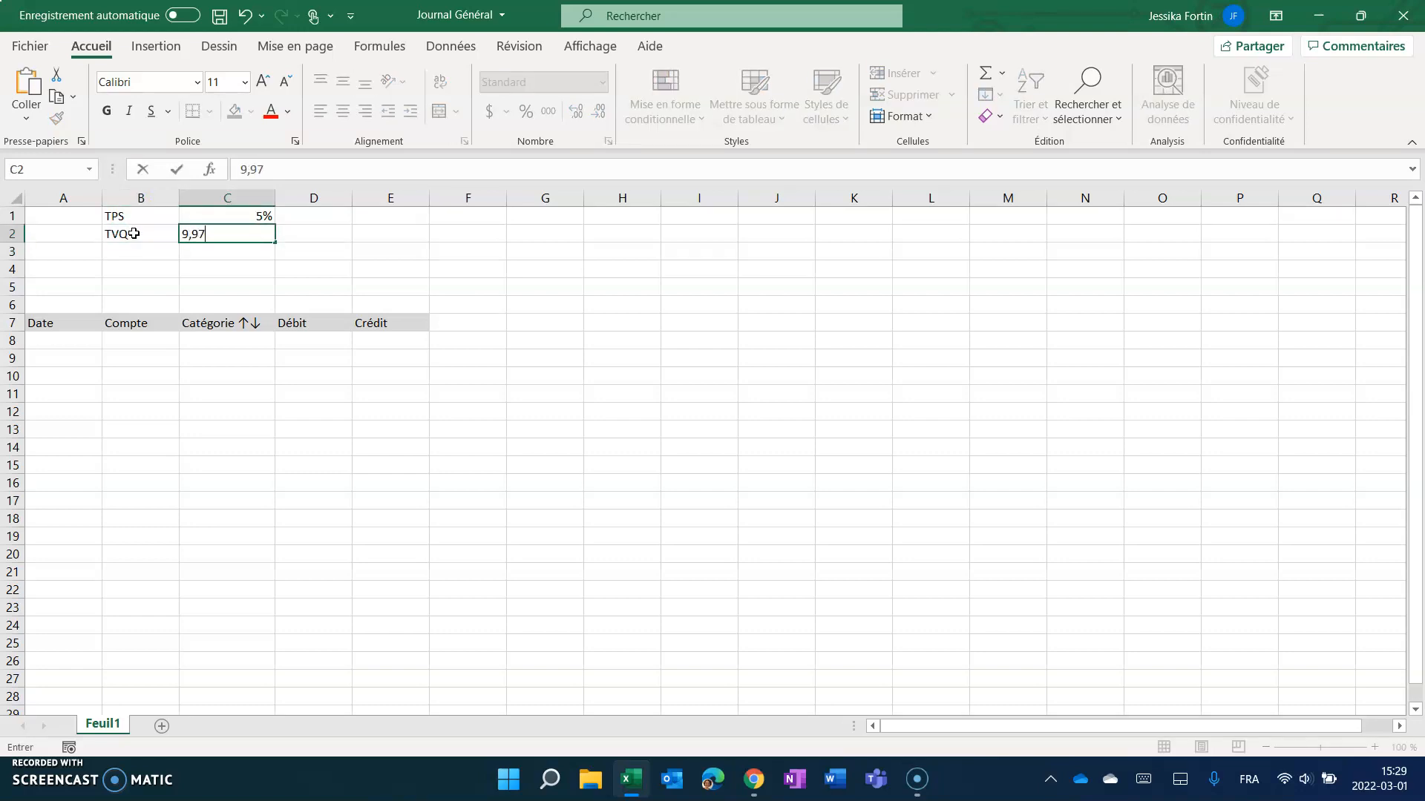
key(Return)
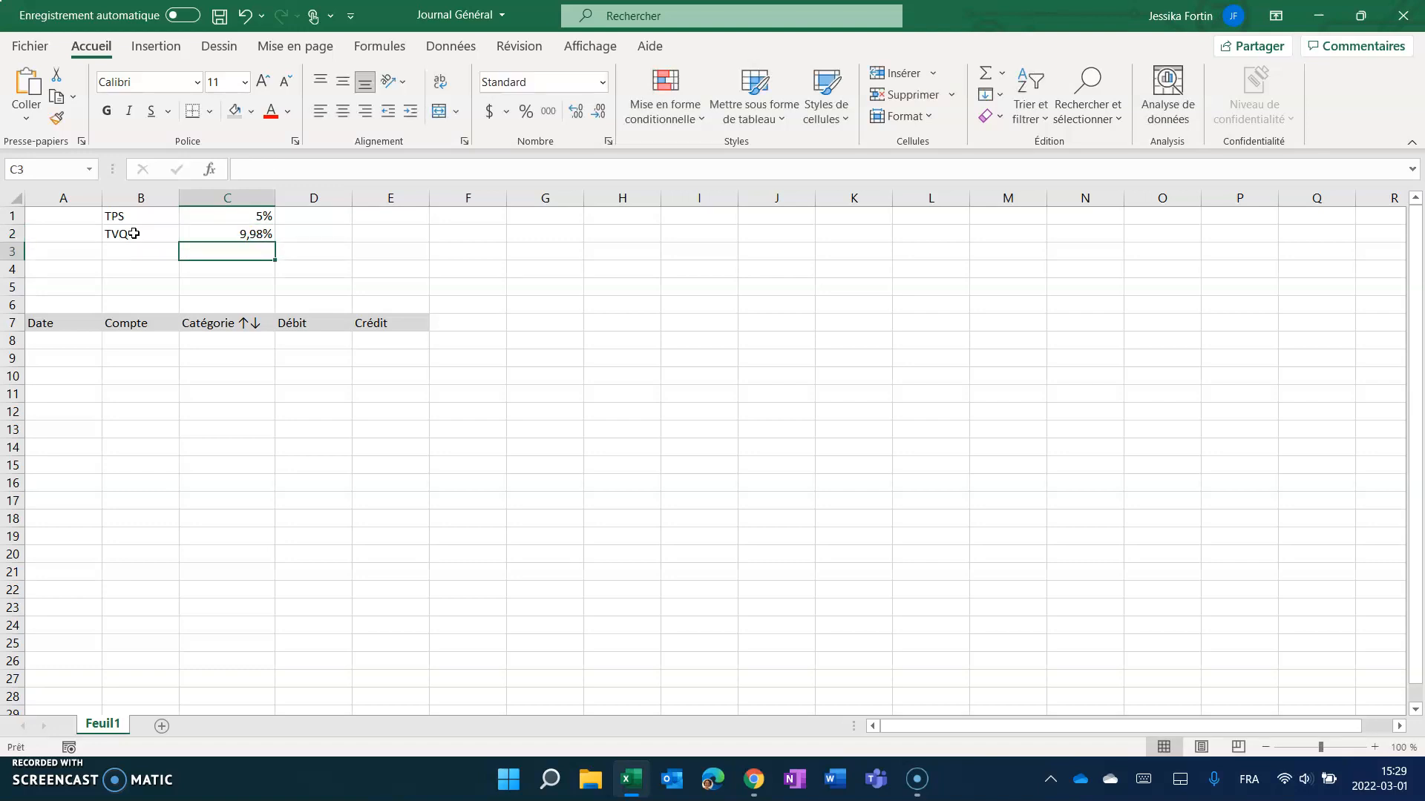
Format the TVQ rate in C2 to show three decimals.
click(217, 234)
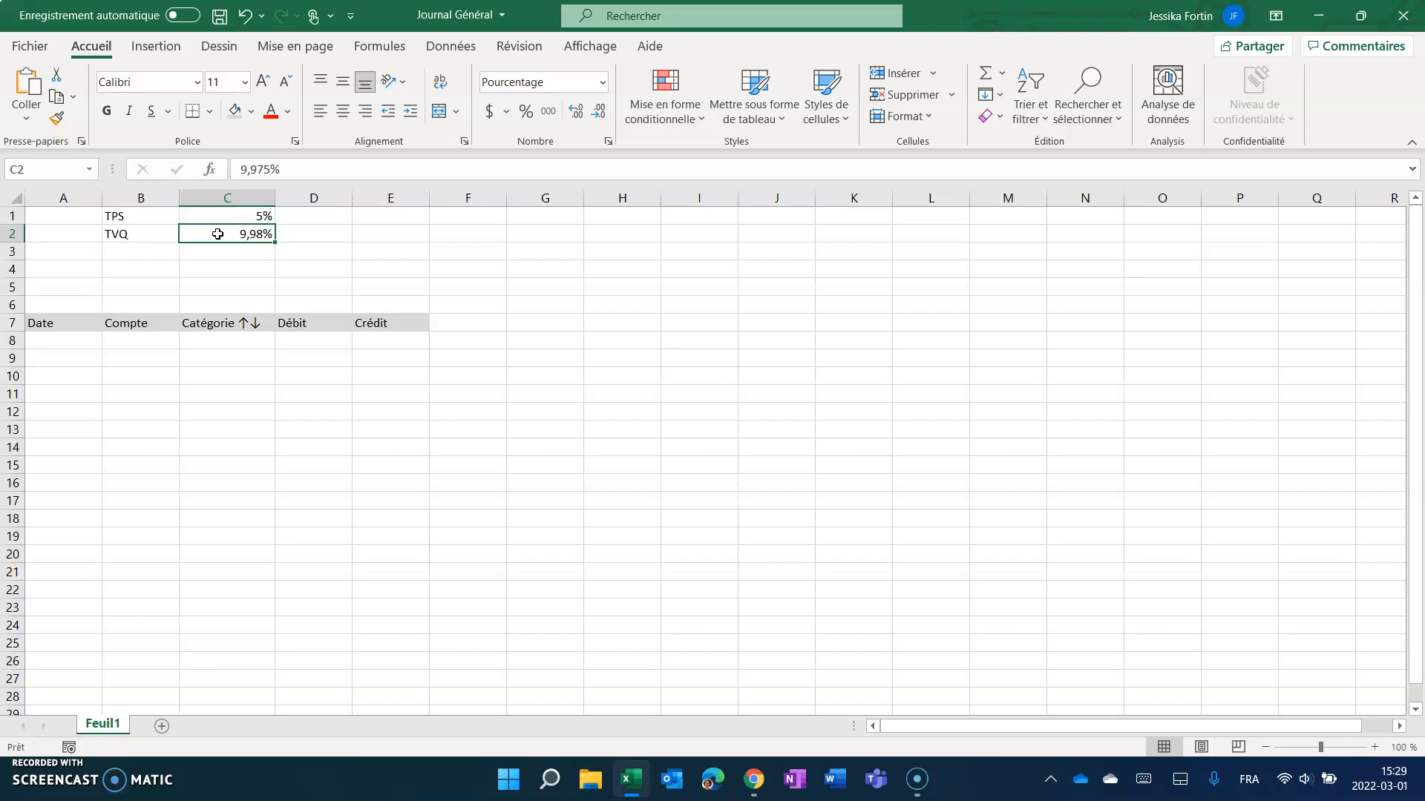
click(575, 112)
click(121, 234)
click(134, 257)
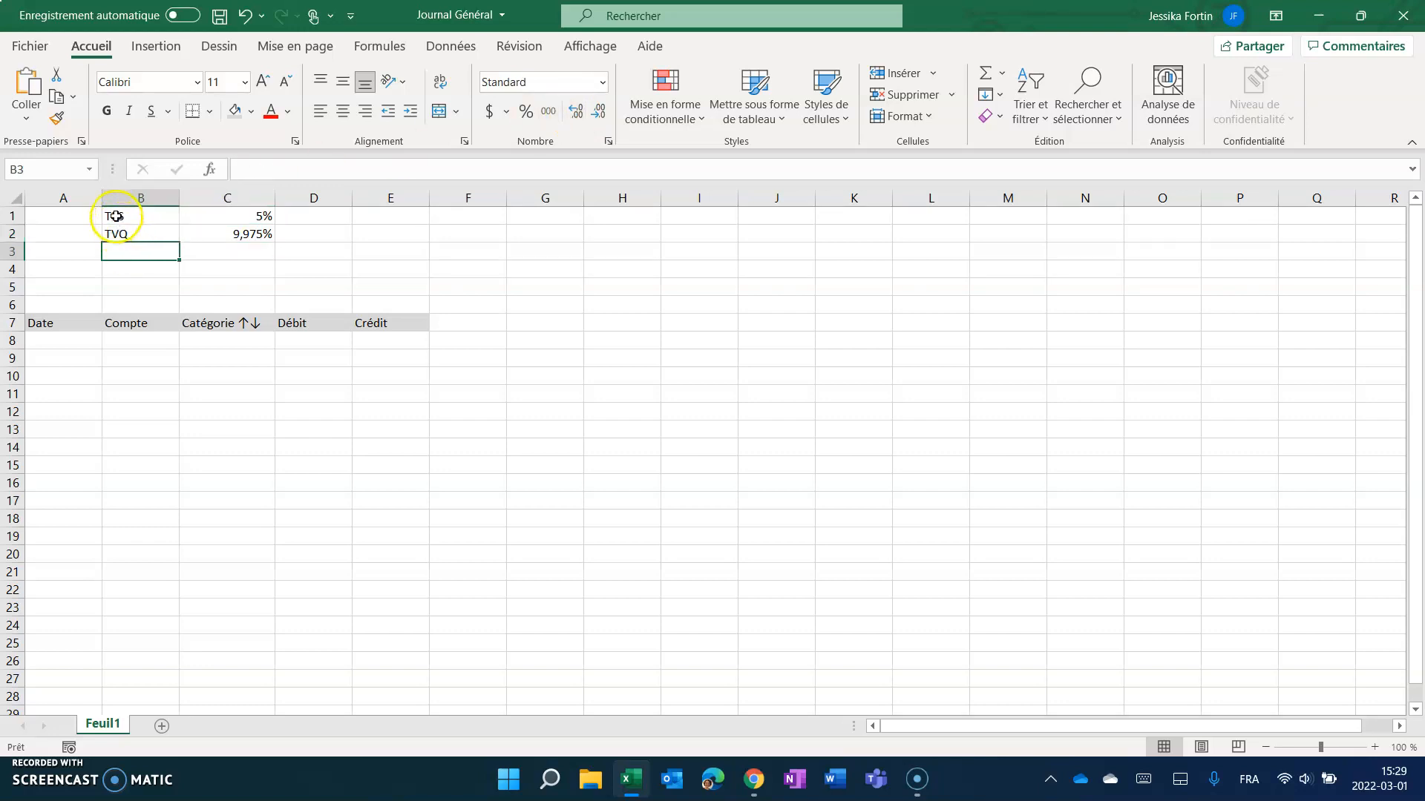
Enter the label Taxes incluses in B3 and widen column B to fit it.
click(131, 250)
text(Taxes incluses)
key(Return)
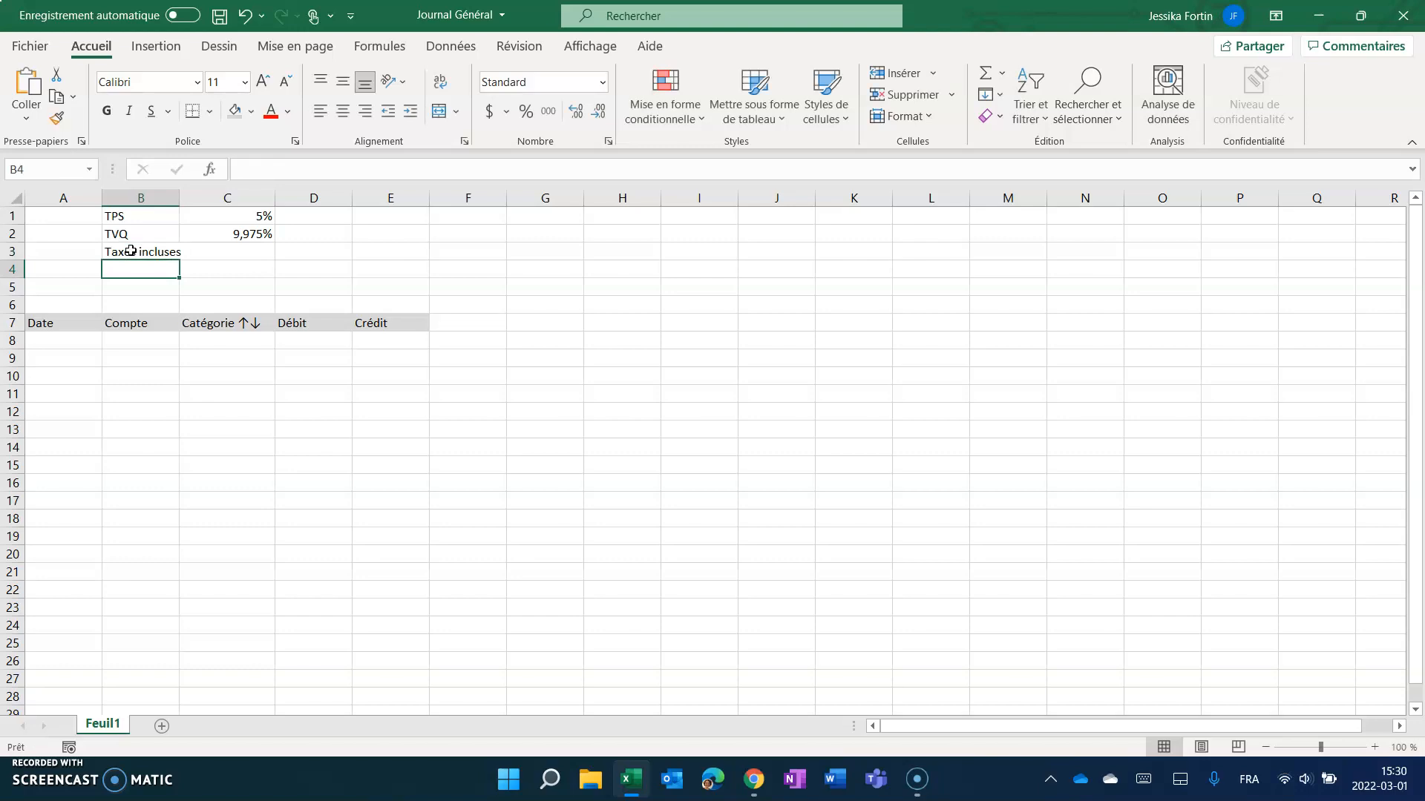
drag(186, 194, 195, 193)
Enter the formula =1+C1+C2 in C3 to calculate the taxes-included factor.
click(218, 253)
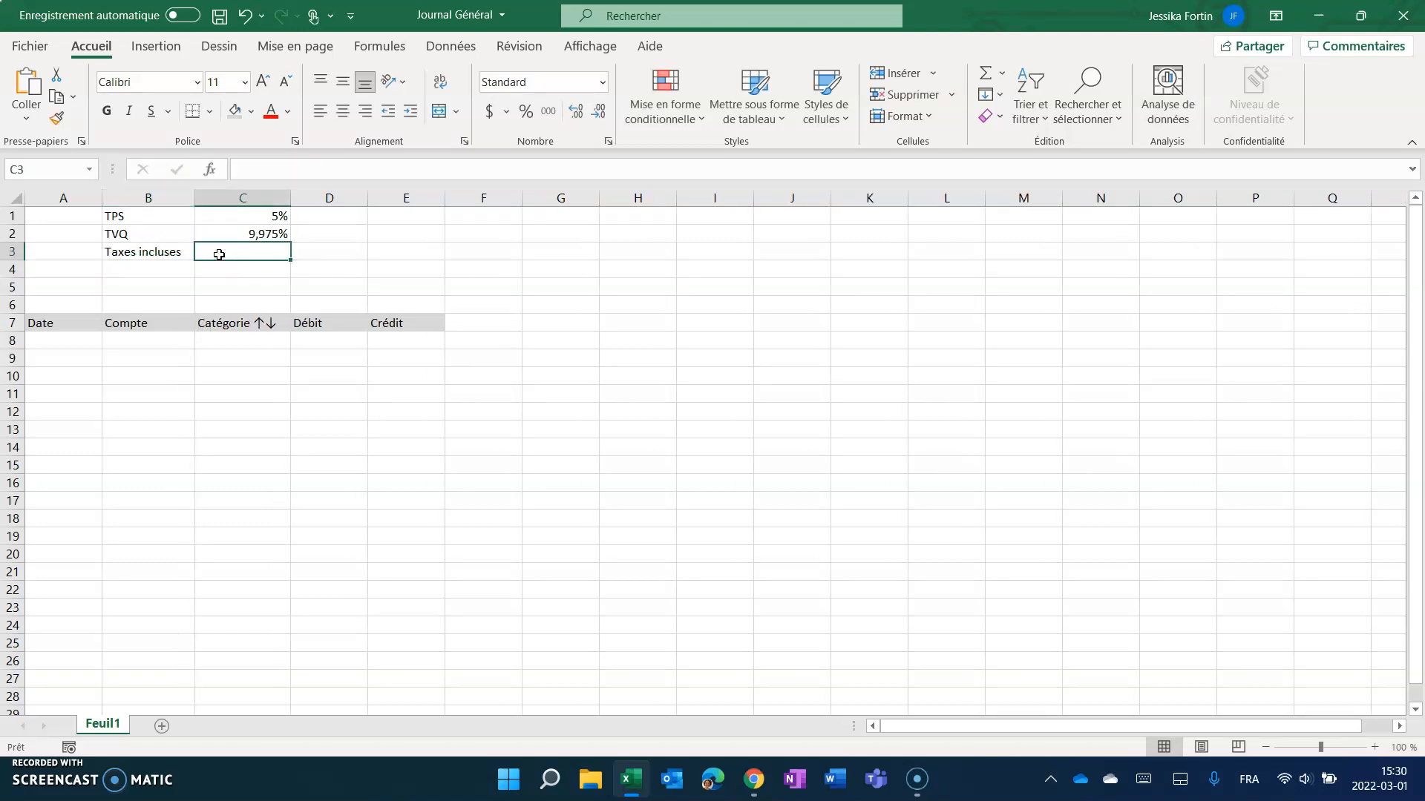
text(=1+)
click(260, 215)
text(+)
click(263, 230)
key(Return)
Format the taxes-included factor in C3 with the thousands separator style and five decimals.
click(255, 251)
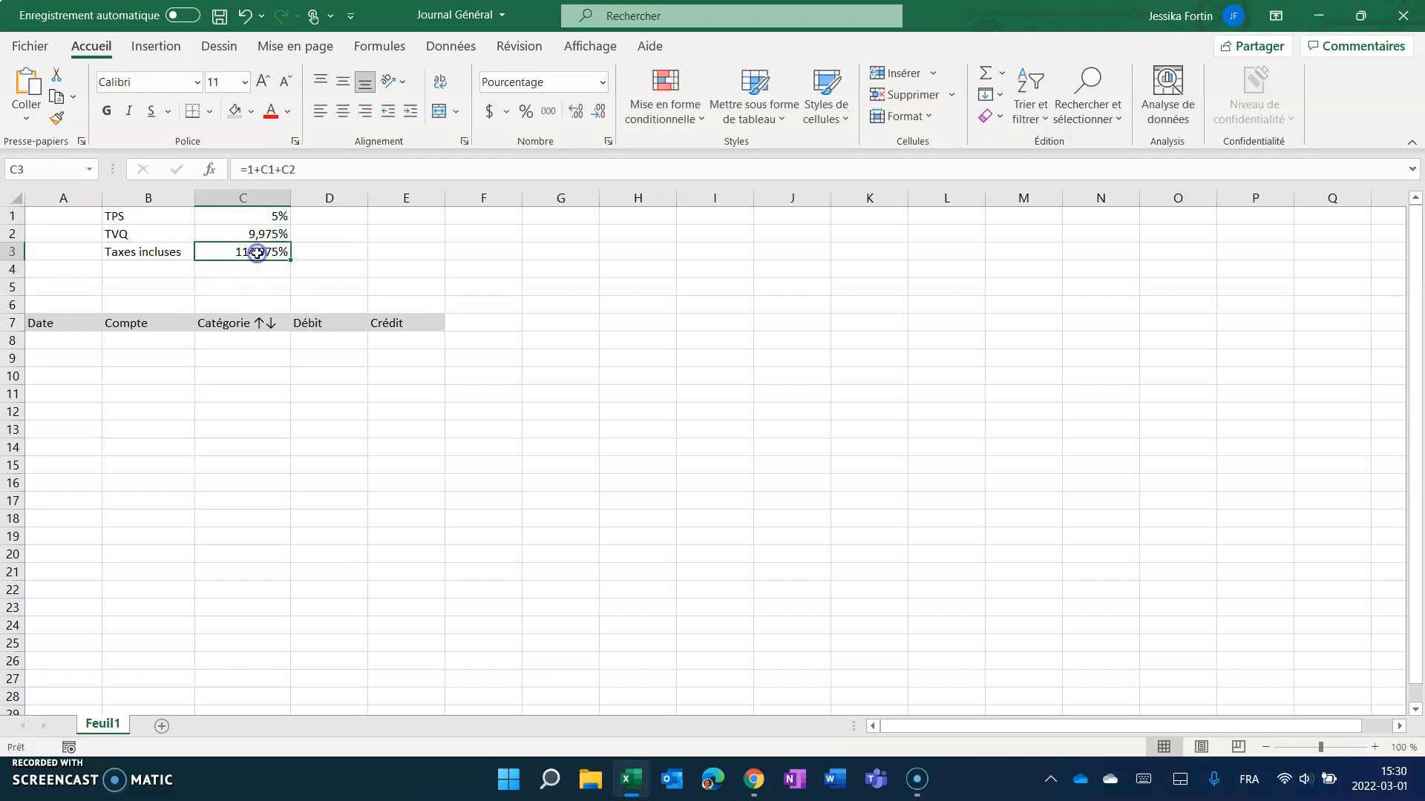
click(548, 113)
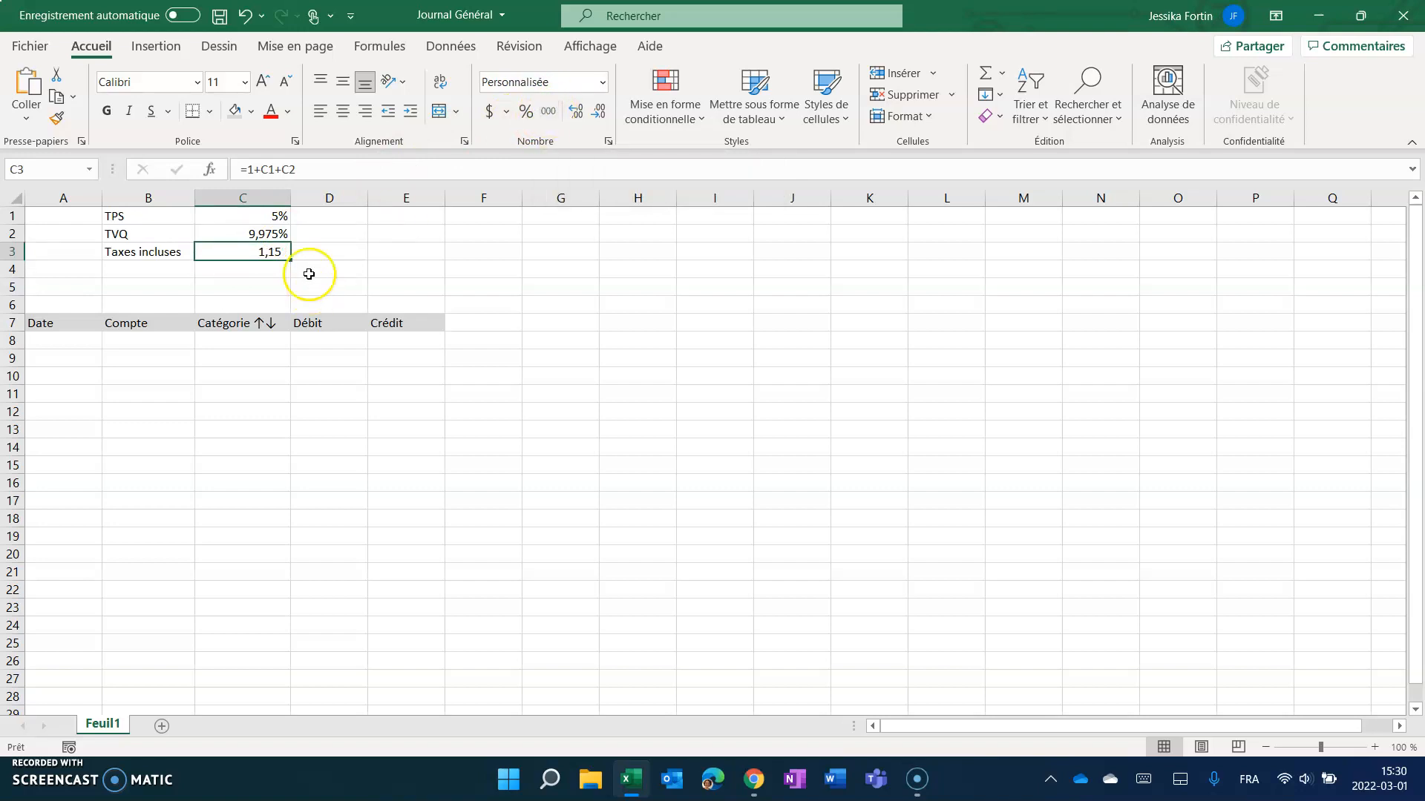
click(575, 113)
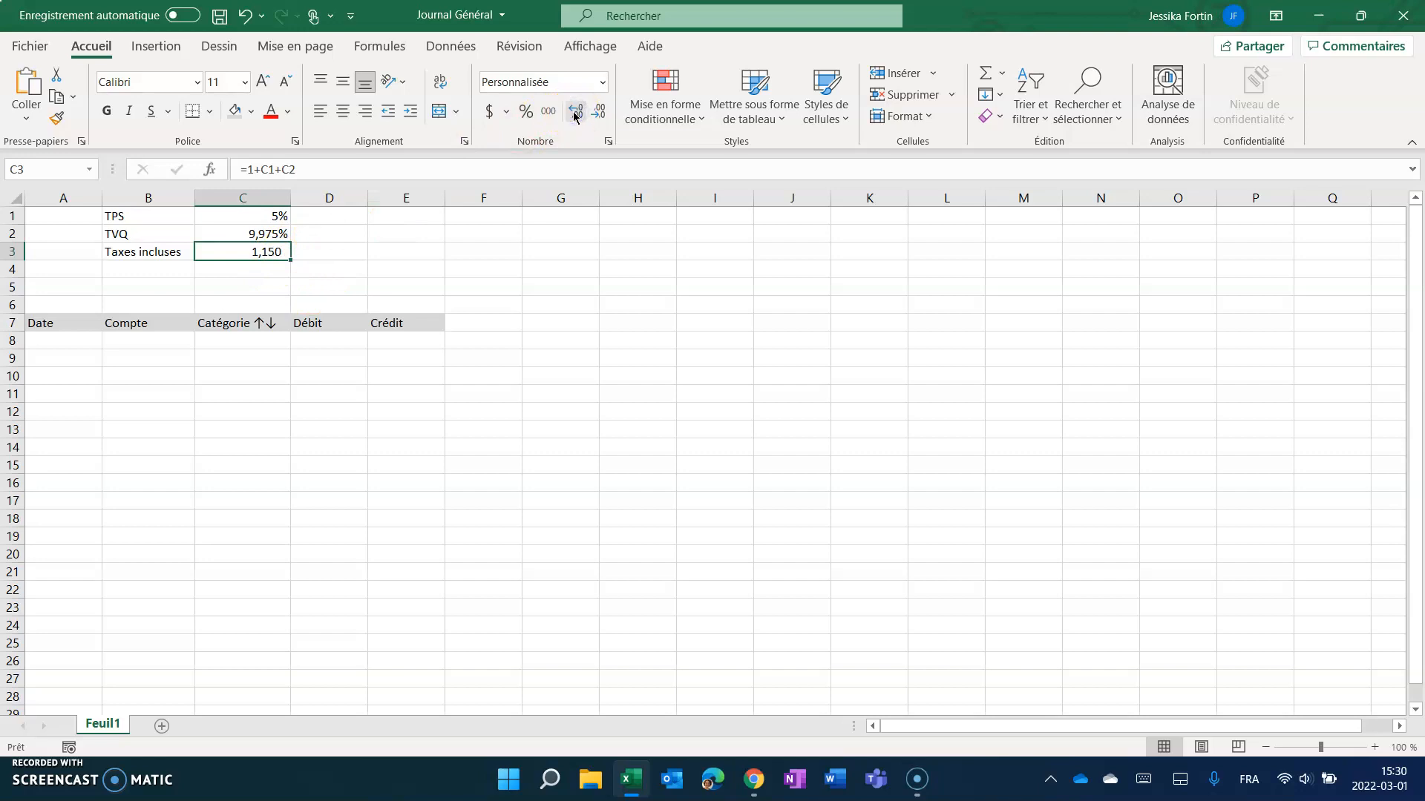
click(575, 113)
click(575, 113)
click(248, 269)
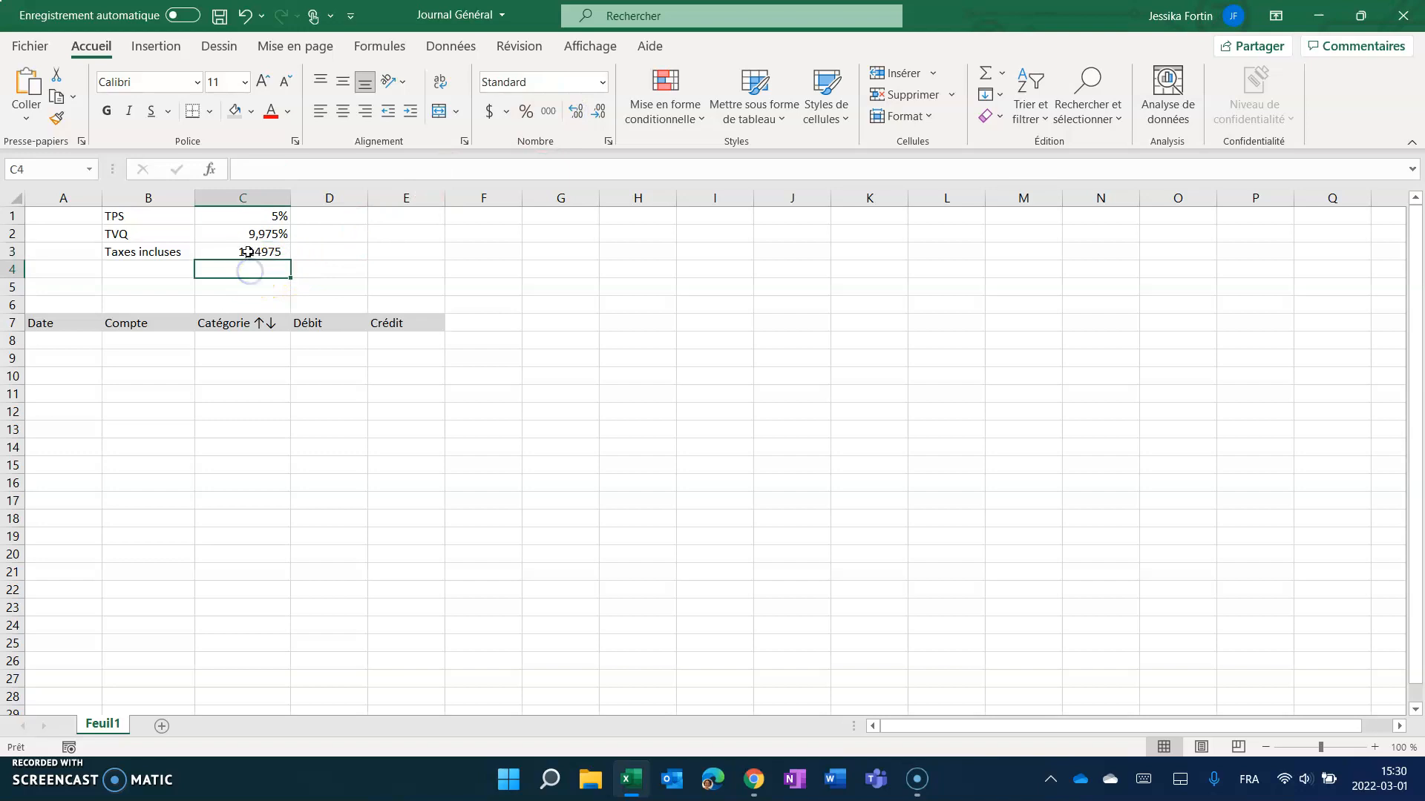
click(261, 252)
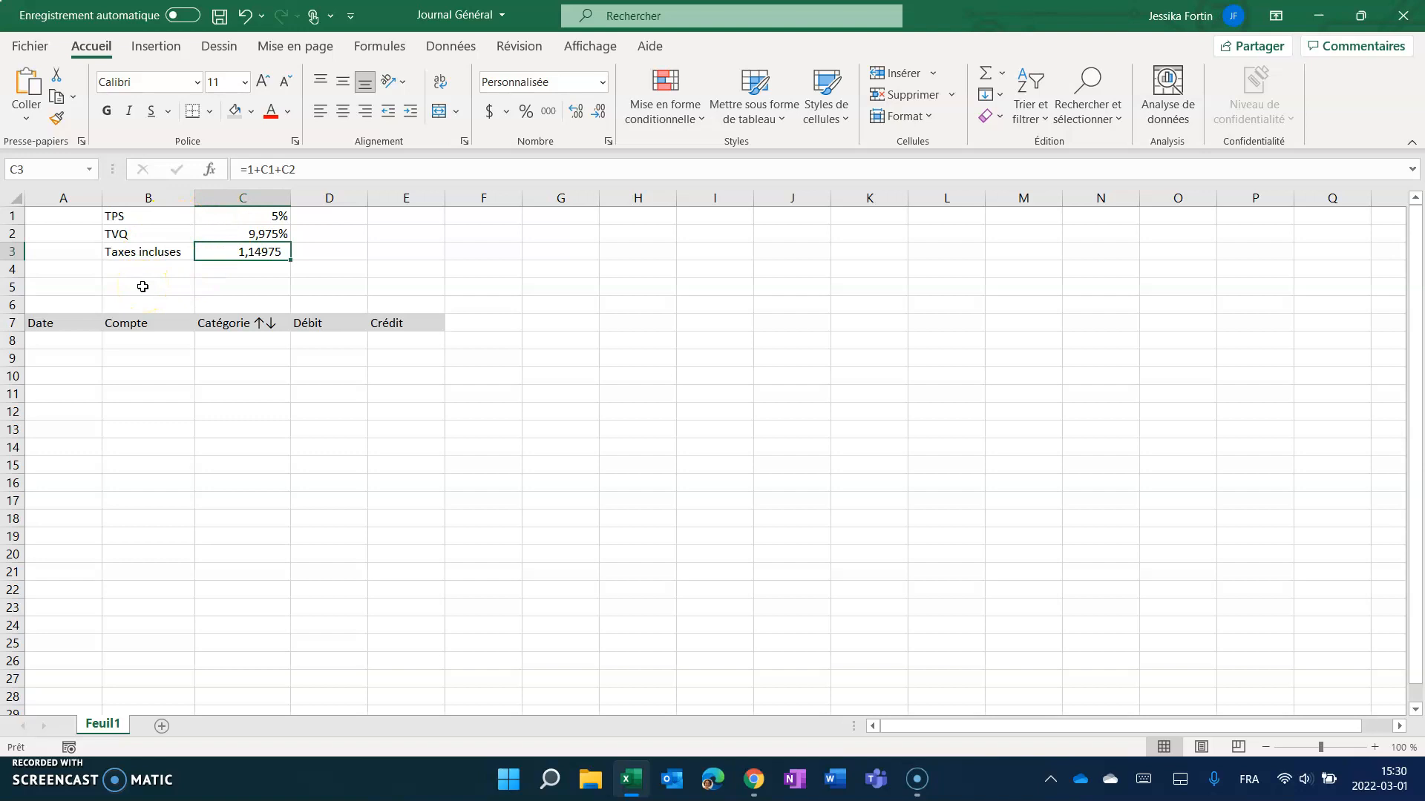
Assign the name TPS to cell C1, which holds the 5% rate.
click(276, 213)
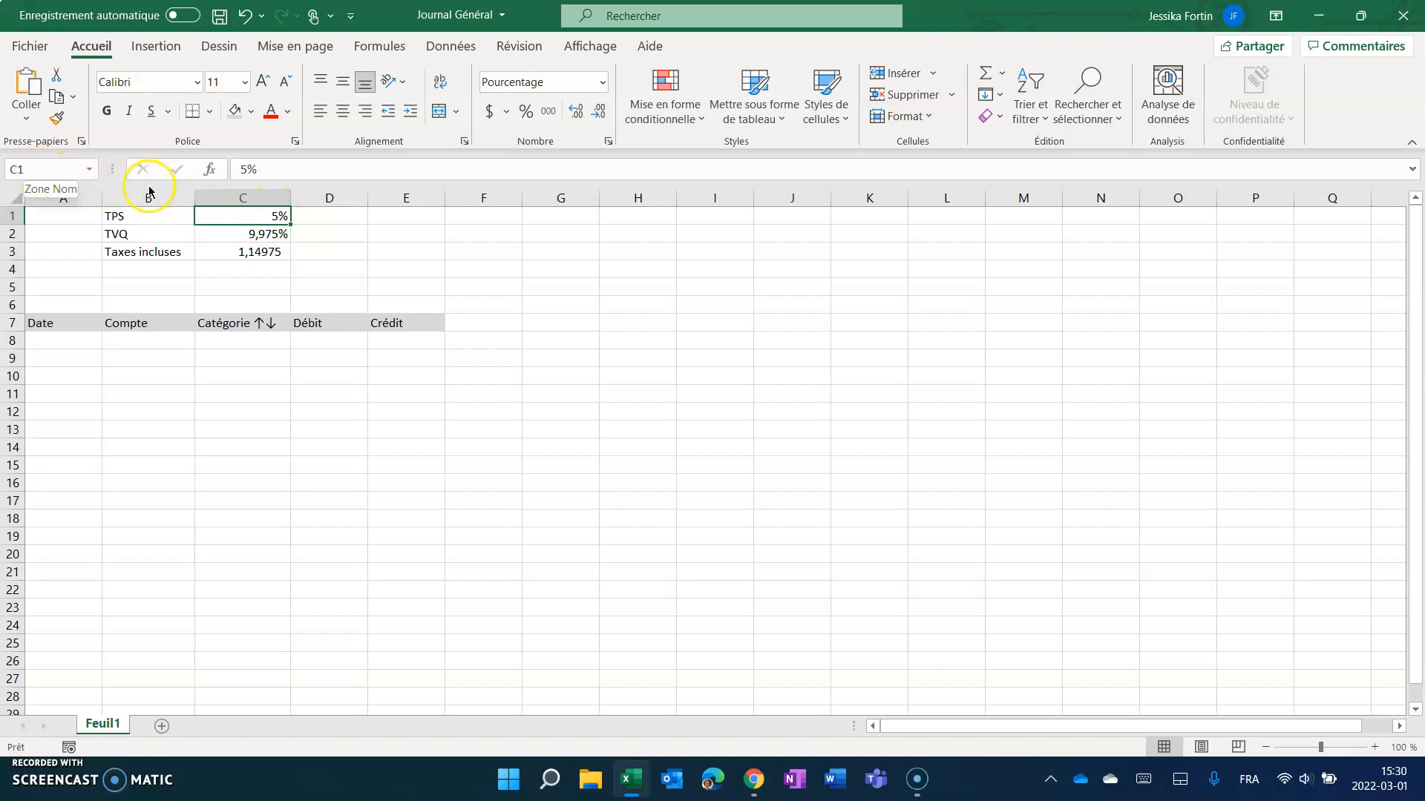
click(33, 170)
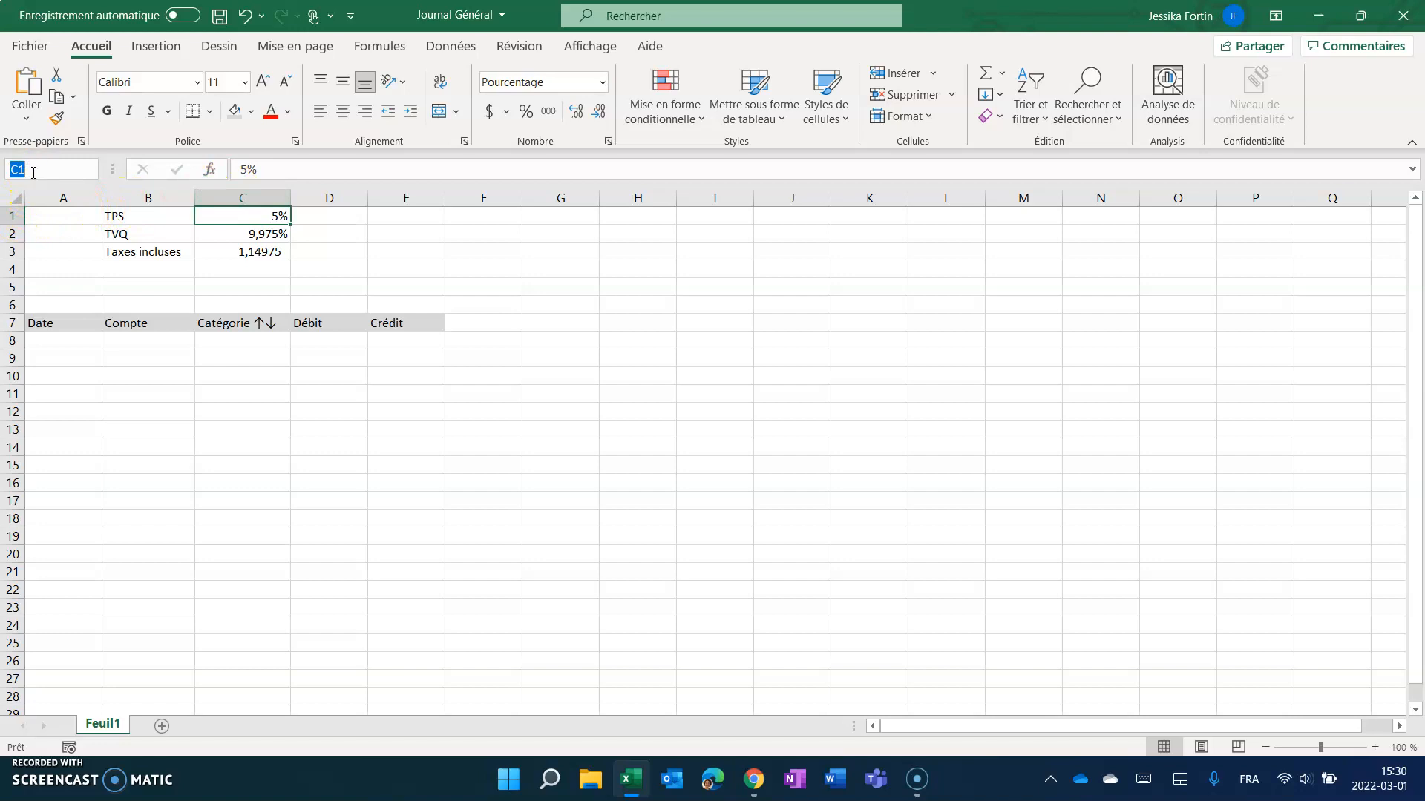
text(TPS)
key(Return)
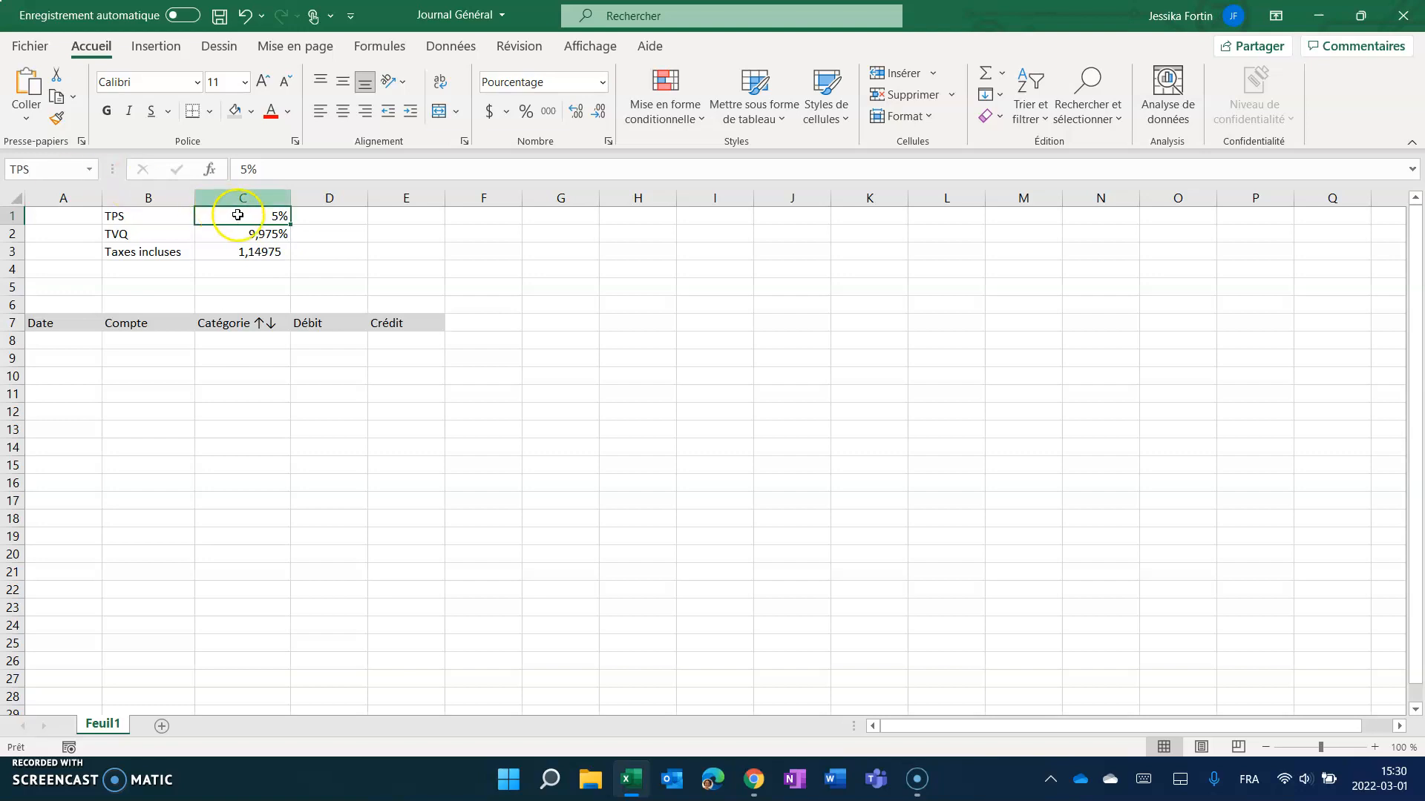
Assign the name TVQ to cell C2, which holds the 9,975% rate.
click(259, 232)
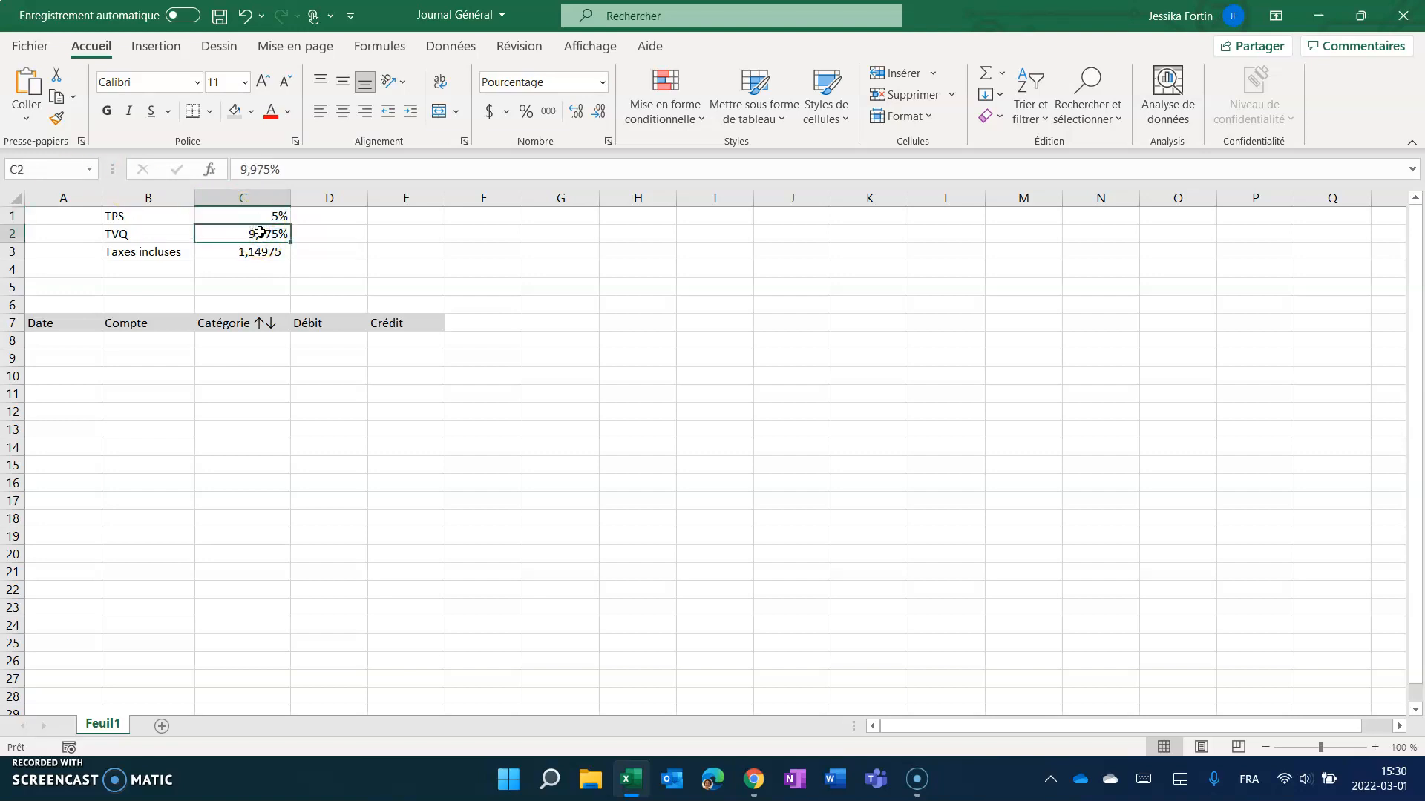
click(49, 171)
text(TV)
key(Return)
click(251, 268)
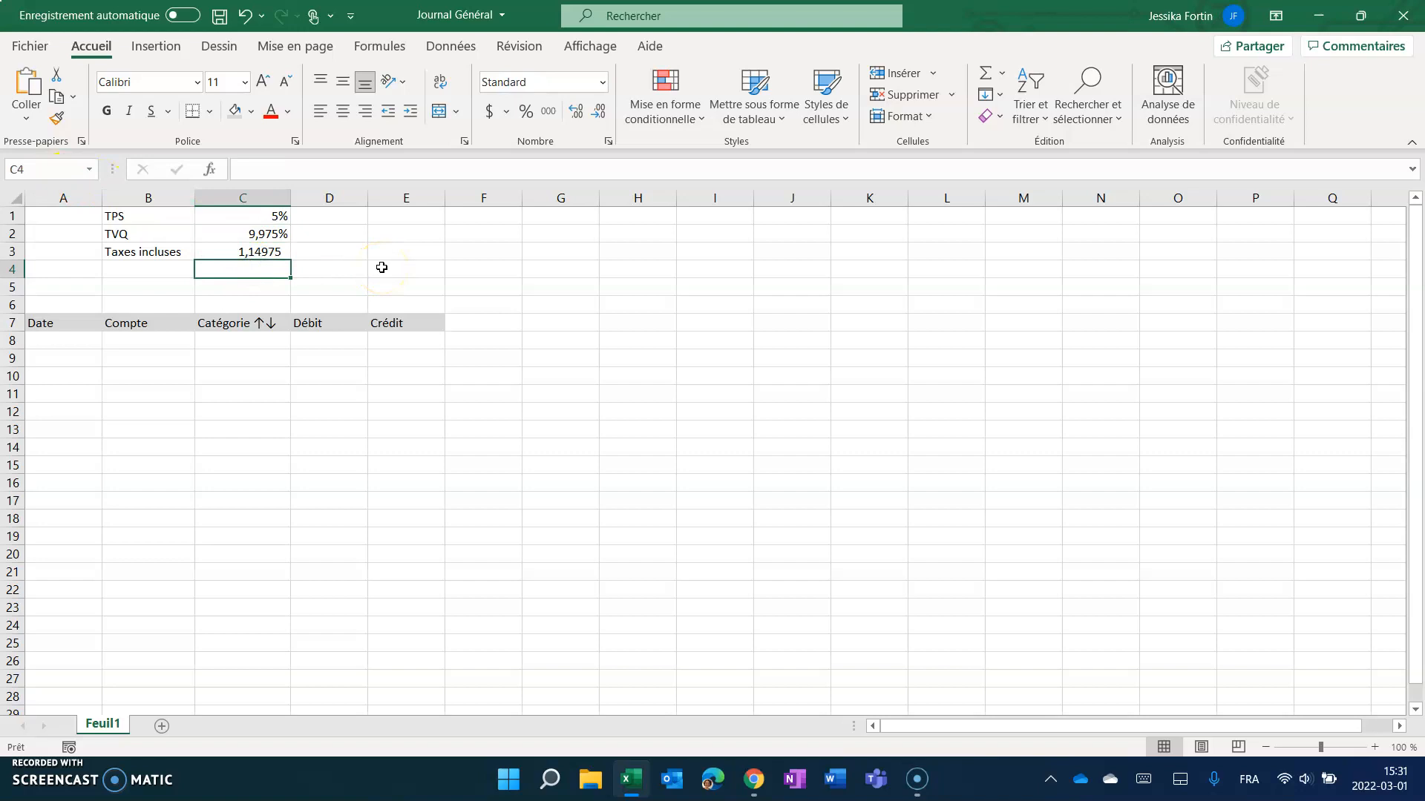
click(505, 218)
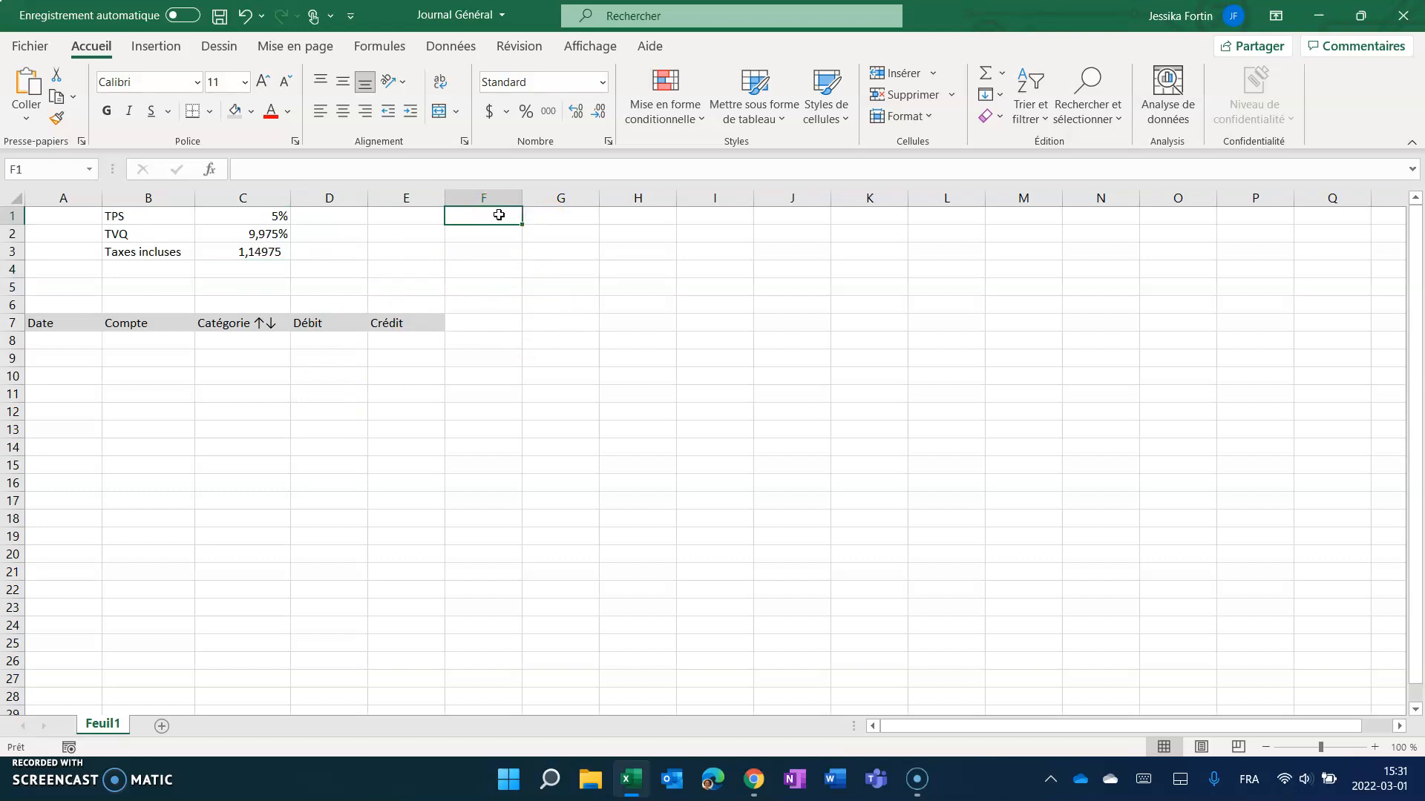
Enter the account categories Actif in F2 and Passif in F3, leaving F1 empty.
text(Actif)
key(Return)
key(Up)
key(BackSpace)
key(Return)
text(ACtif)
key(Return)
text(Pass)
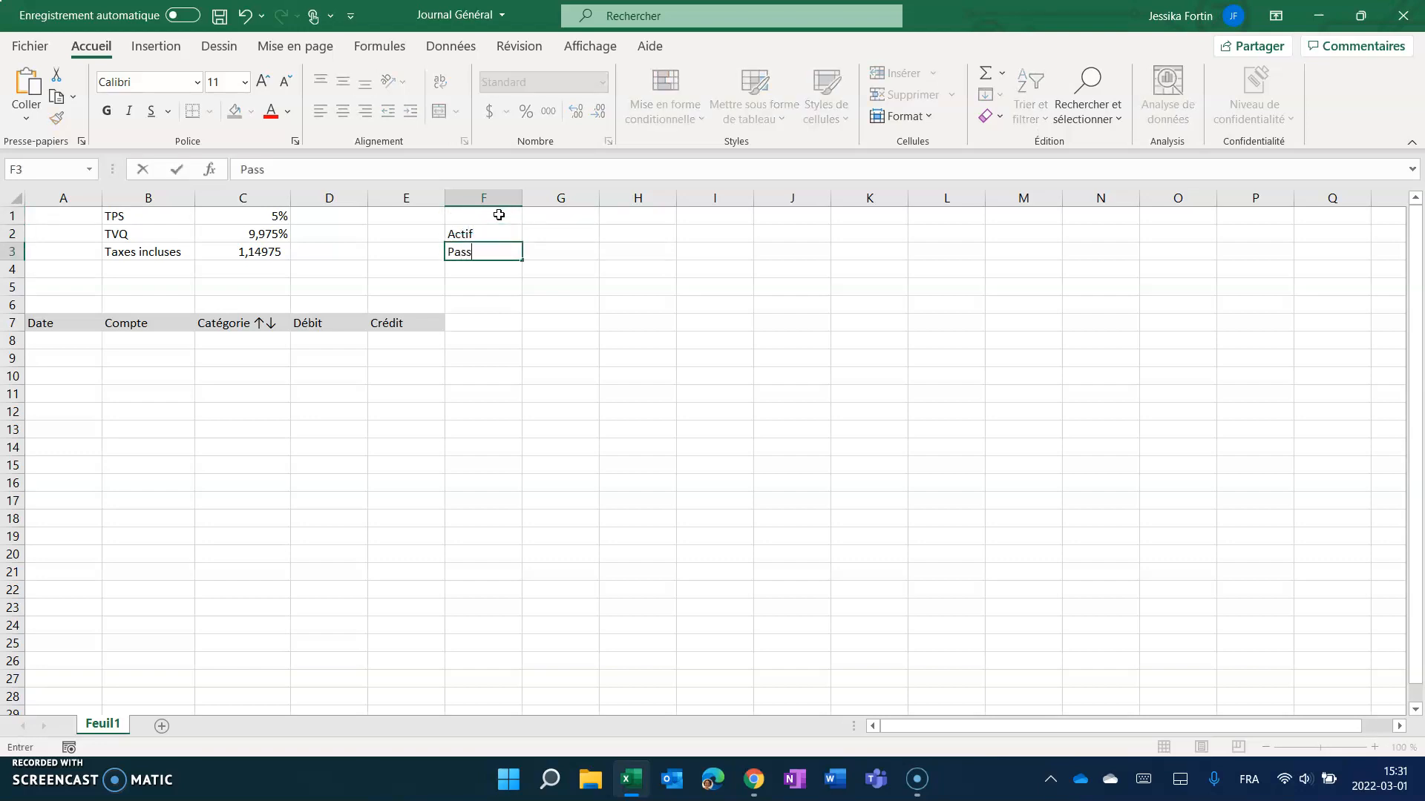
text(if)
key(Return)
Enter the remaining categories Capitaux, Produits and Charges in F4 to F6.
text(Capitaux)
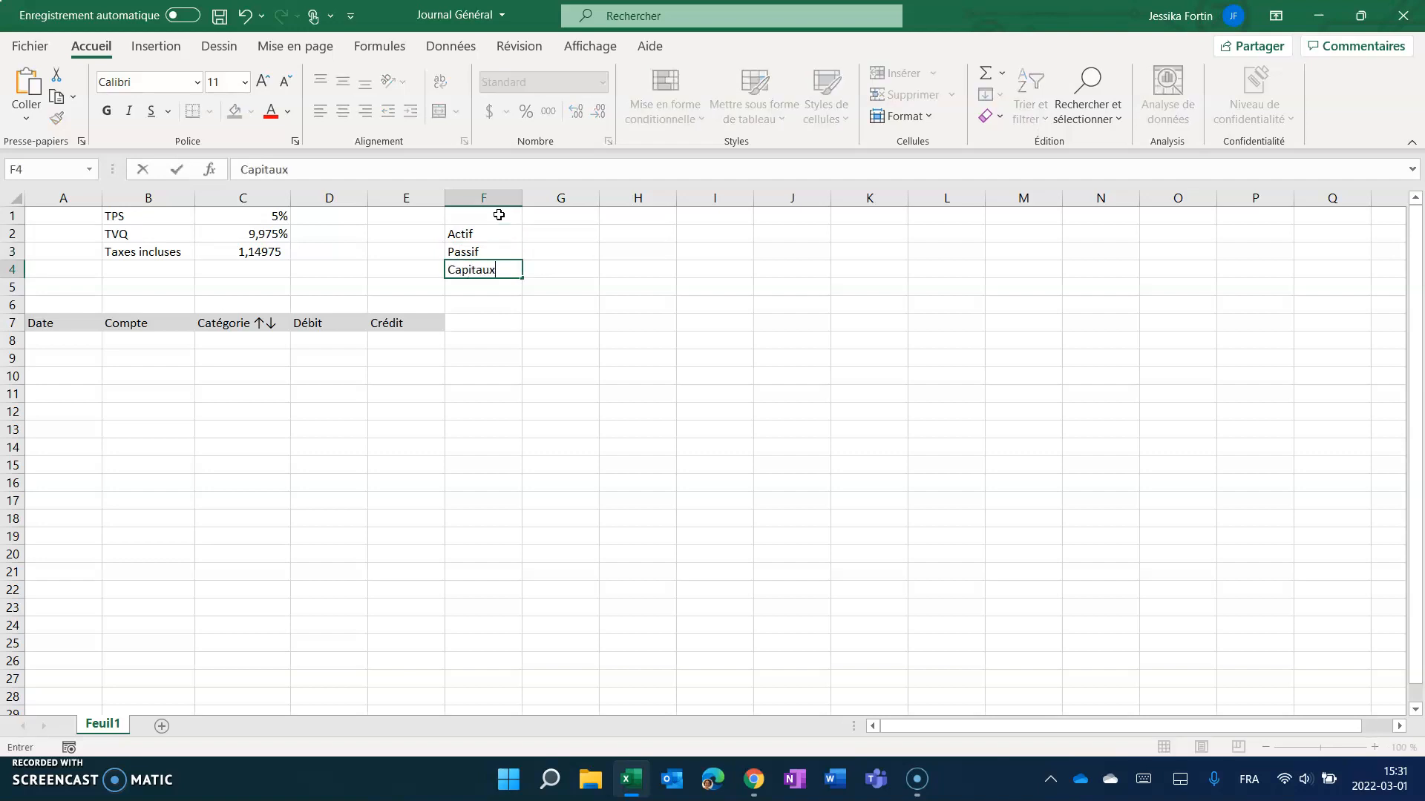
key(Return)
text(Produi)
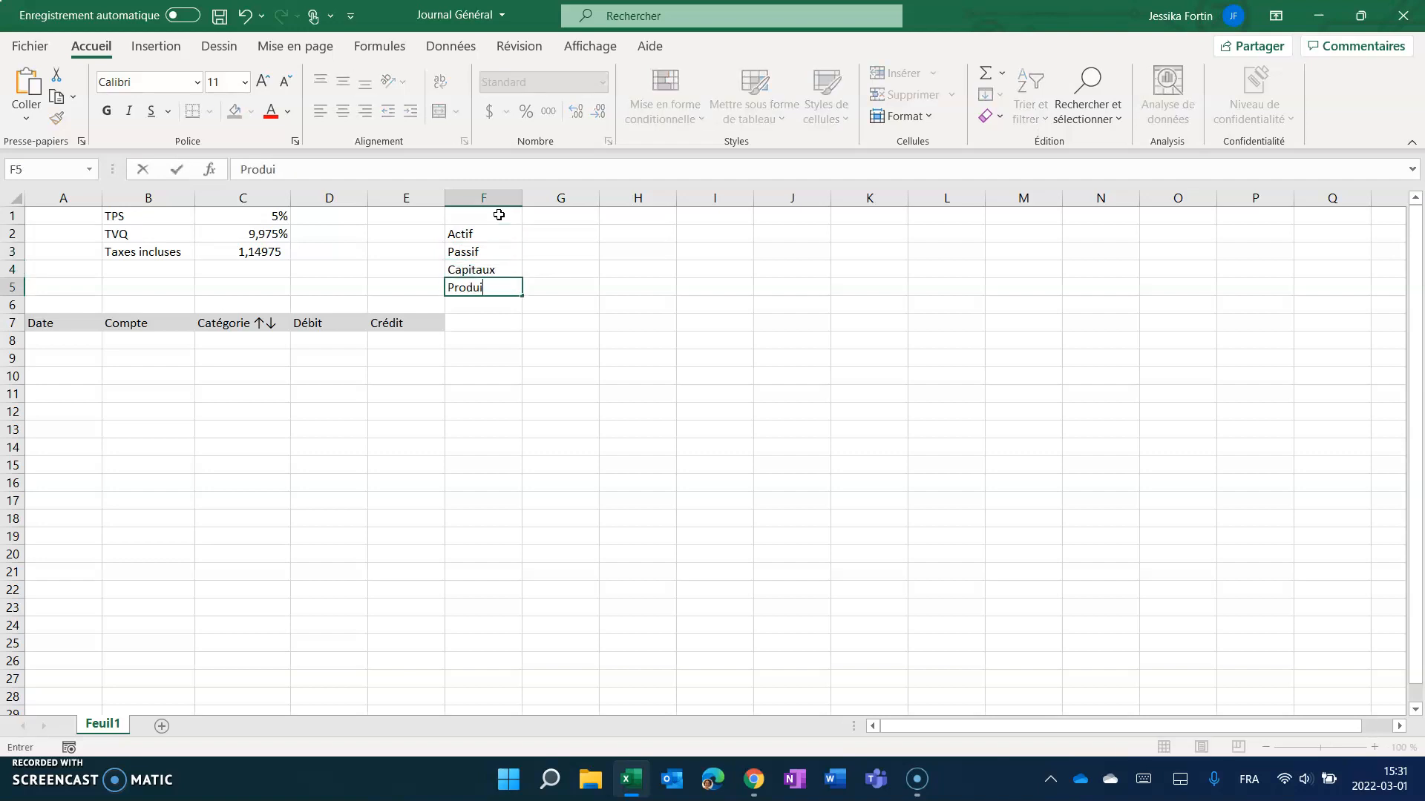
text(ts)
key(Return)
text(Chargse)
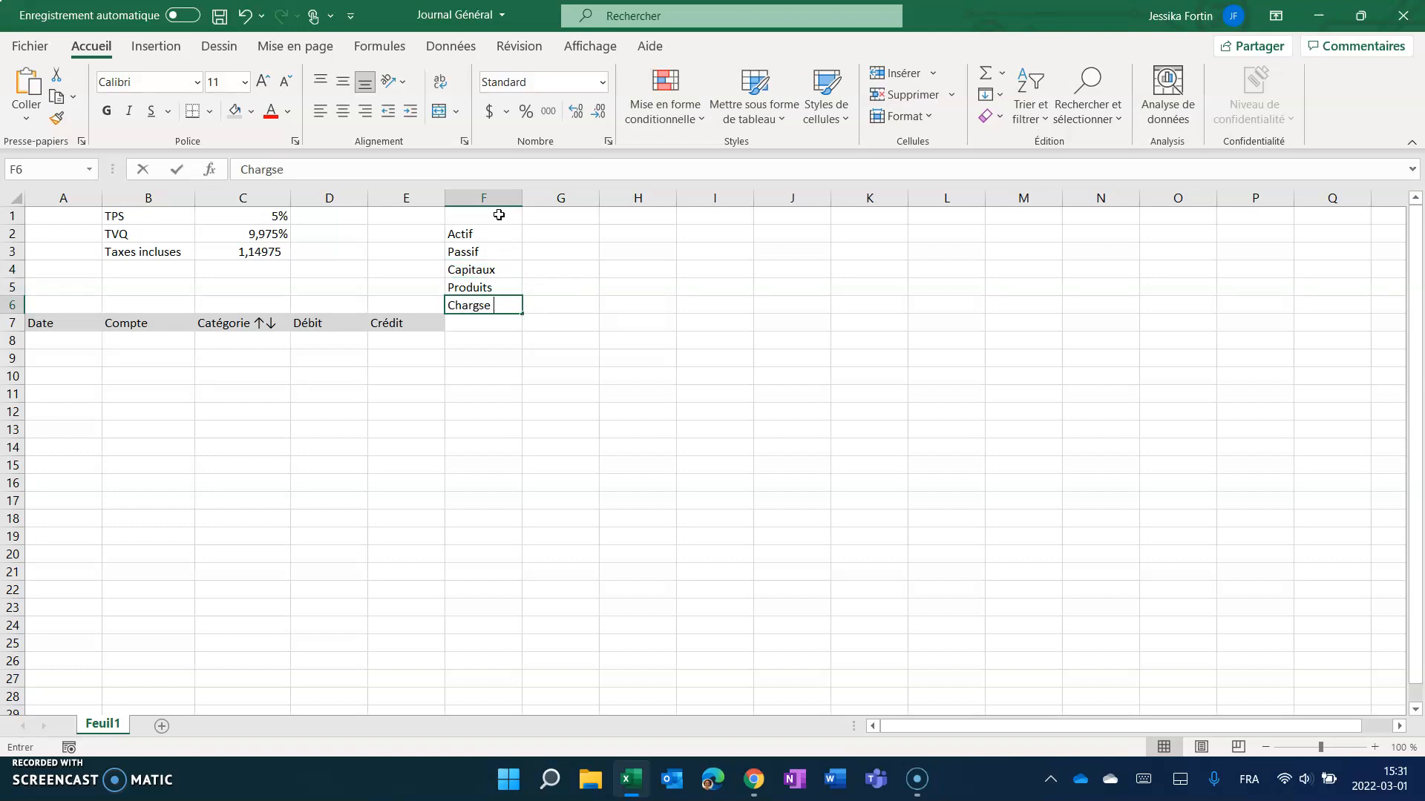
key(Return)
click(477, 305)
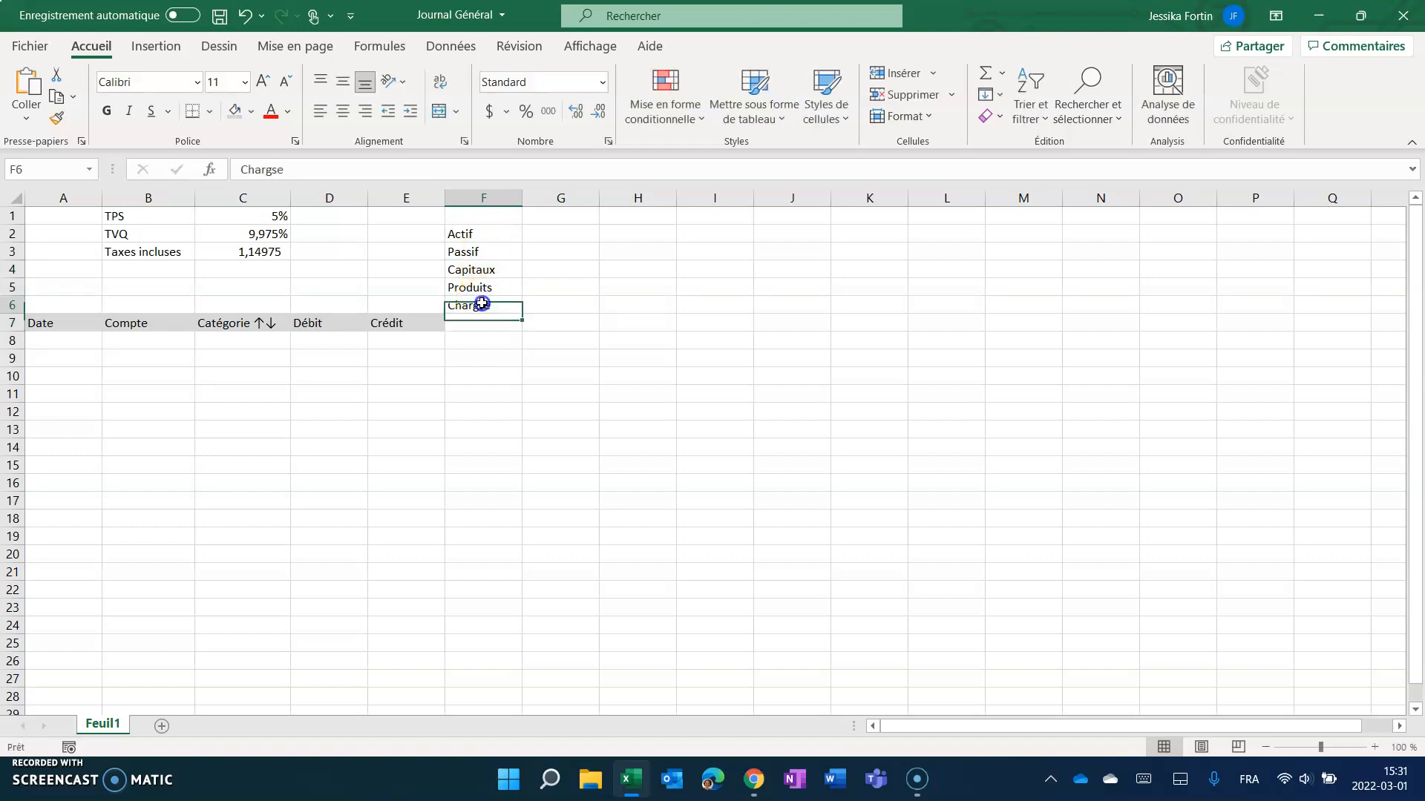
click(423, 170)
key(BackSpace)
key(BackSpace)
text(es)
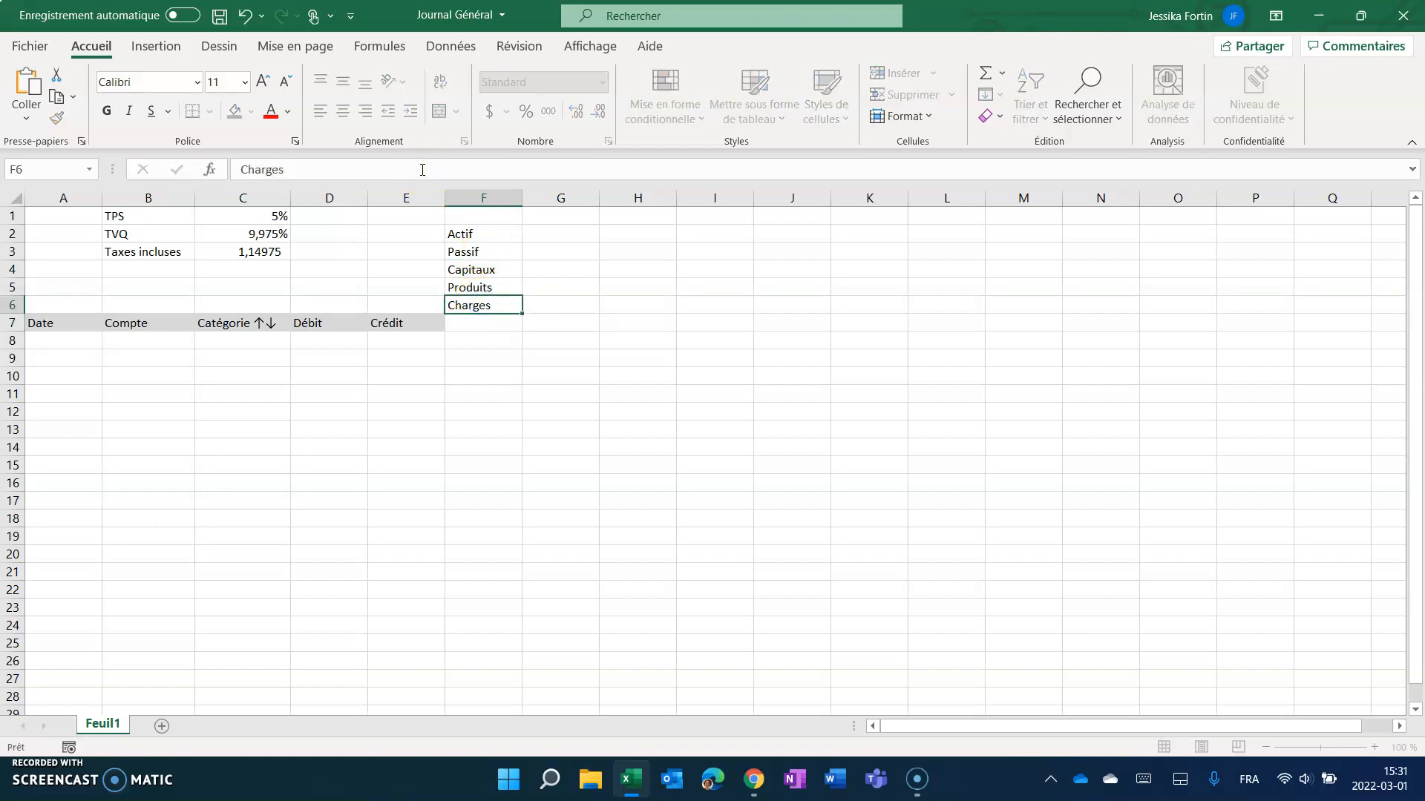
key(Return)
Enter the column headers ↑ in G1 and ↓ in H1 for increases and decreases.
key(Up)
key(Up)
key(Up)
key(Up)
key(Up)
key(Up)
key(Right)
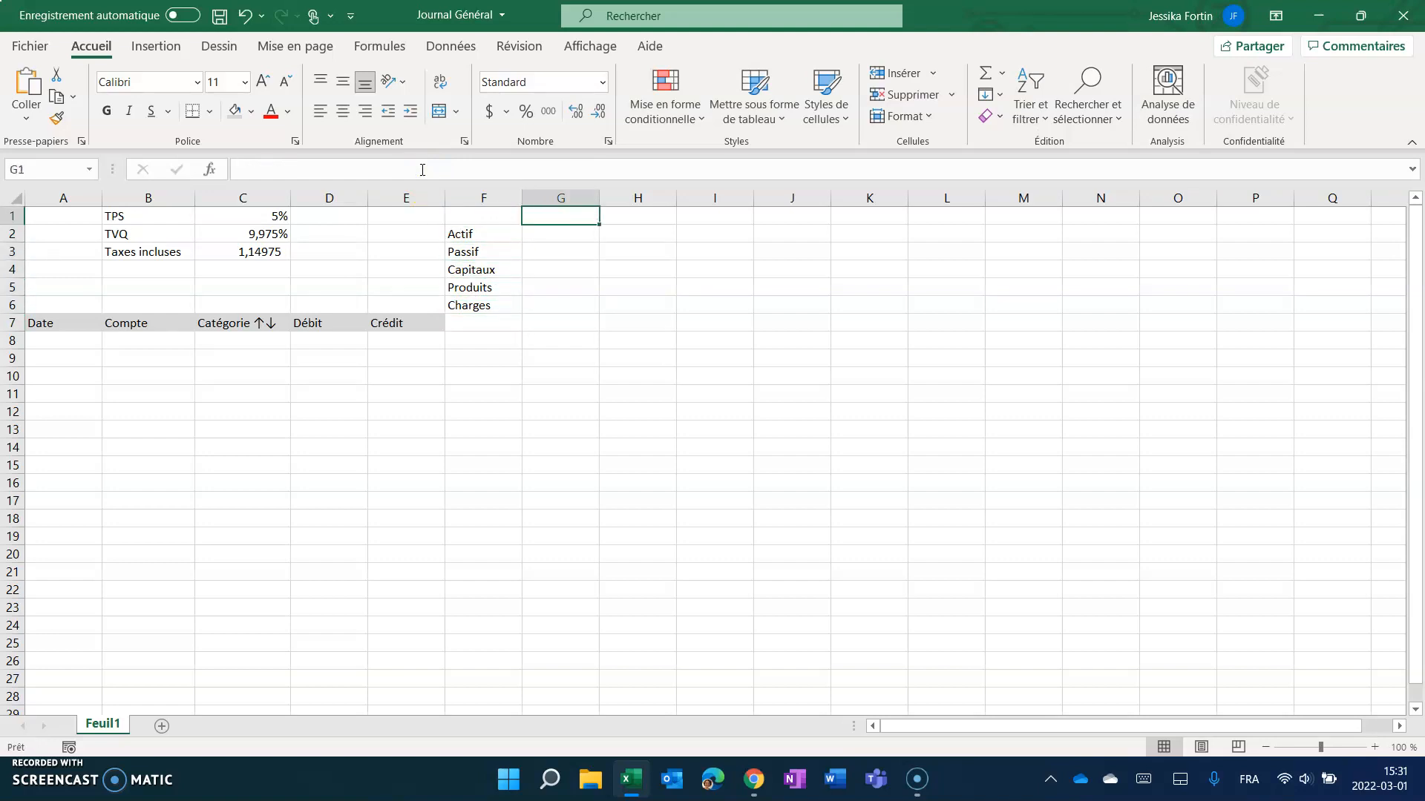
text(↑)
key(Right)
text(↓)
key(Return)
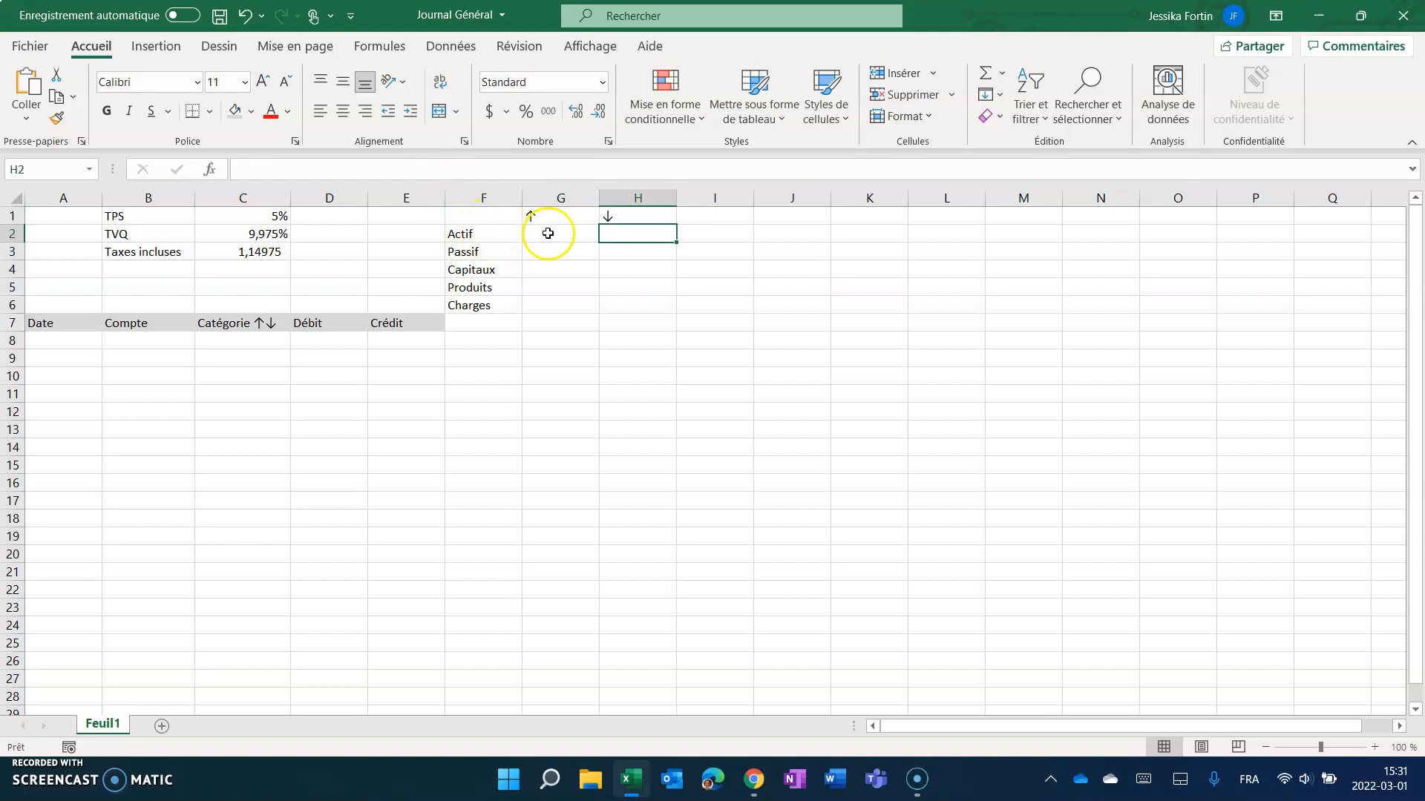
For the Actif row, enter Débit in G2 and Crédit in H2.
click(557, 231)
text(Débit)
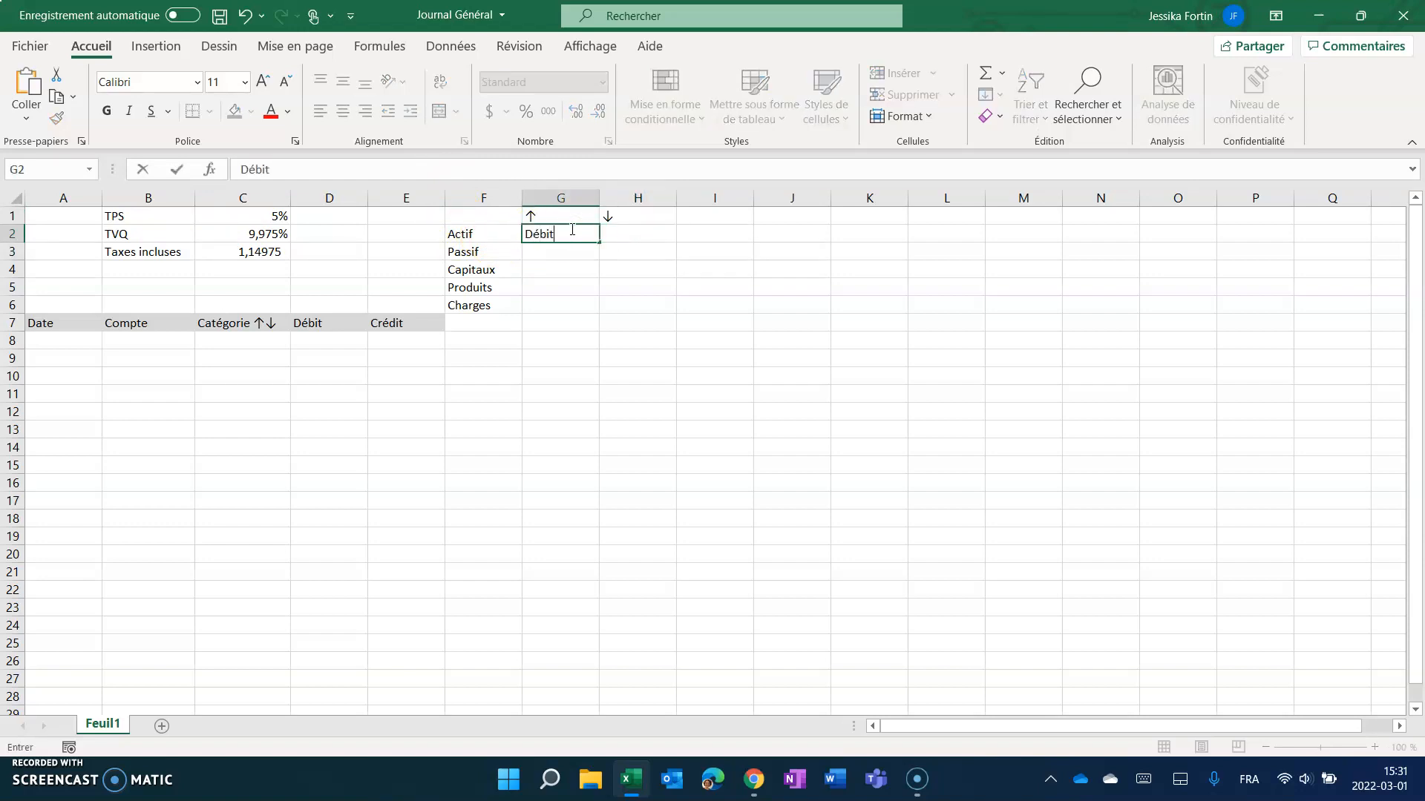
key(Return)
key(Up)
key(Right)
text(Crédit)
key(Return)
Copy the Débit and Crédit entries from G2:H2 to the Charges row in G6:H6.
drag(572, 230, 631, 234)
key(ctrl+c)
click(536, 306)
key(ctrl+v)
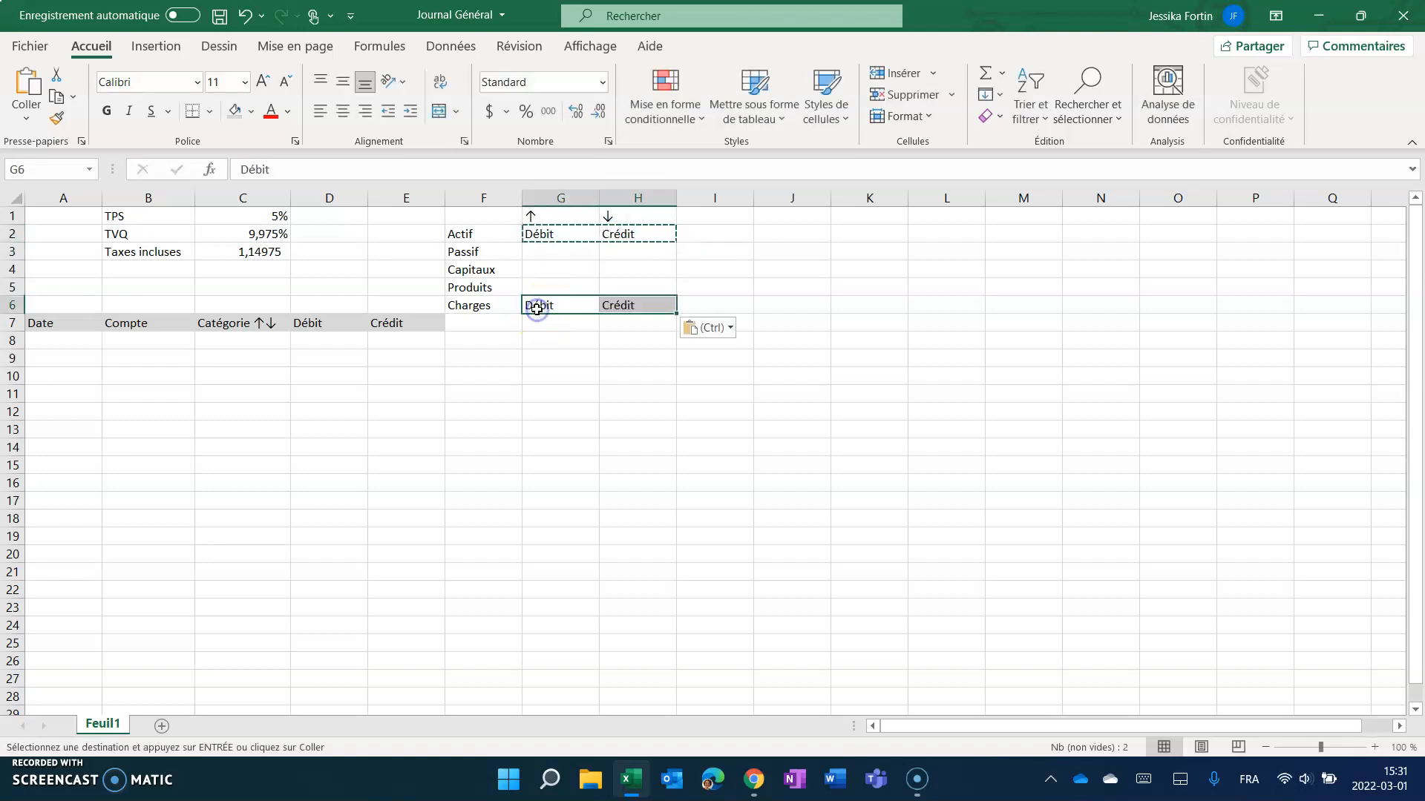
click(541, 253)
click(624, 232)
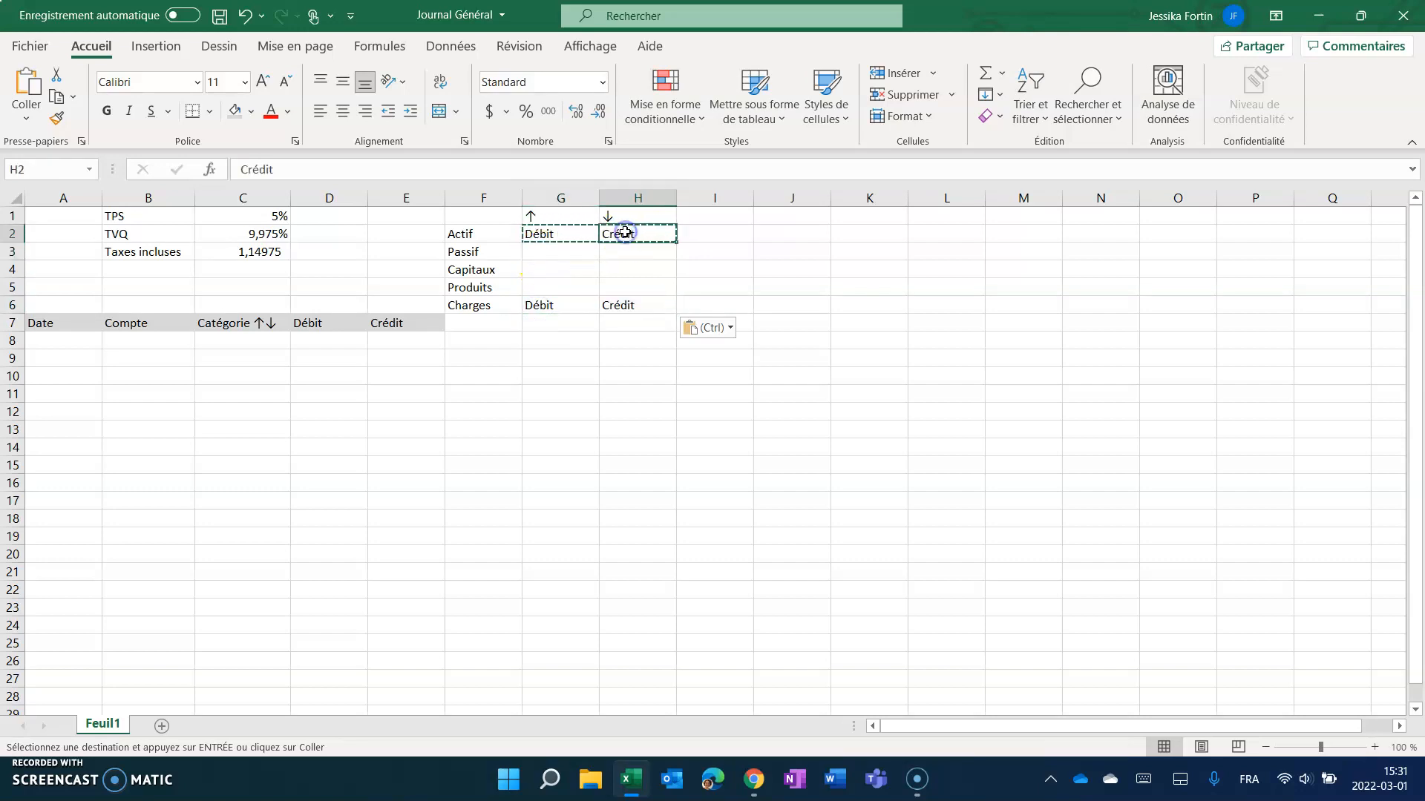
drag(562, 233, 616, 234)
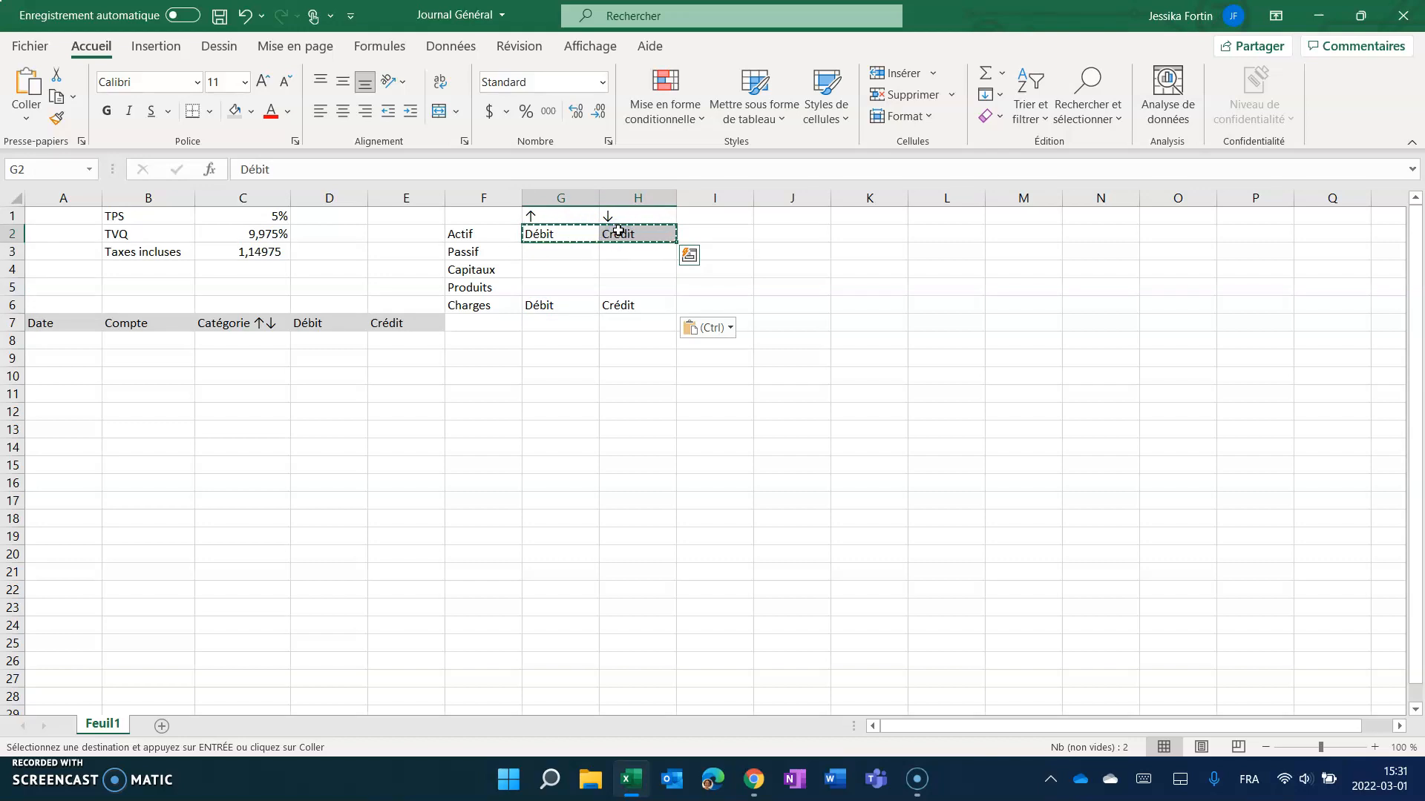
key(ctrl+q)
click(543, 263)
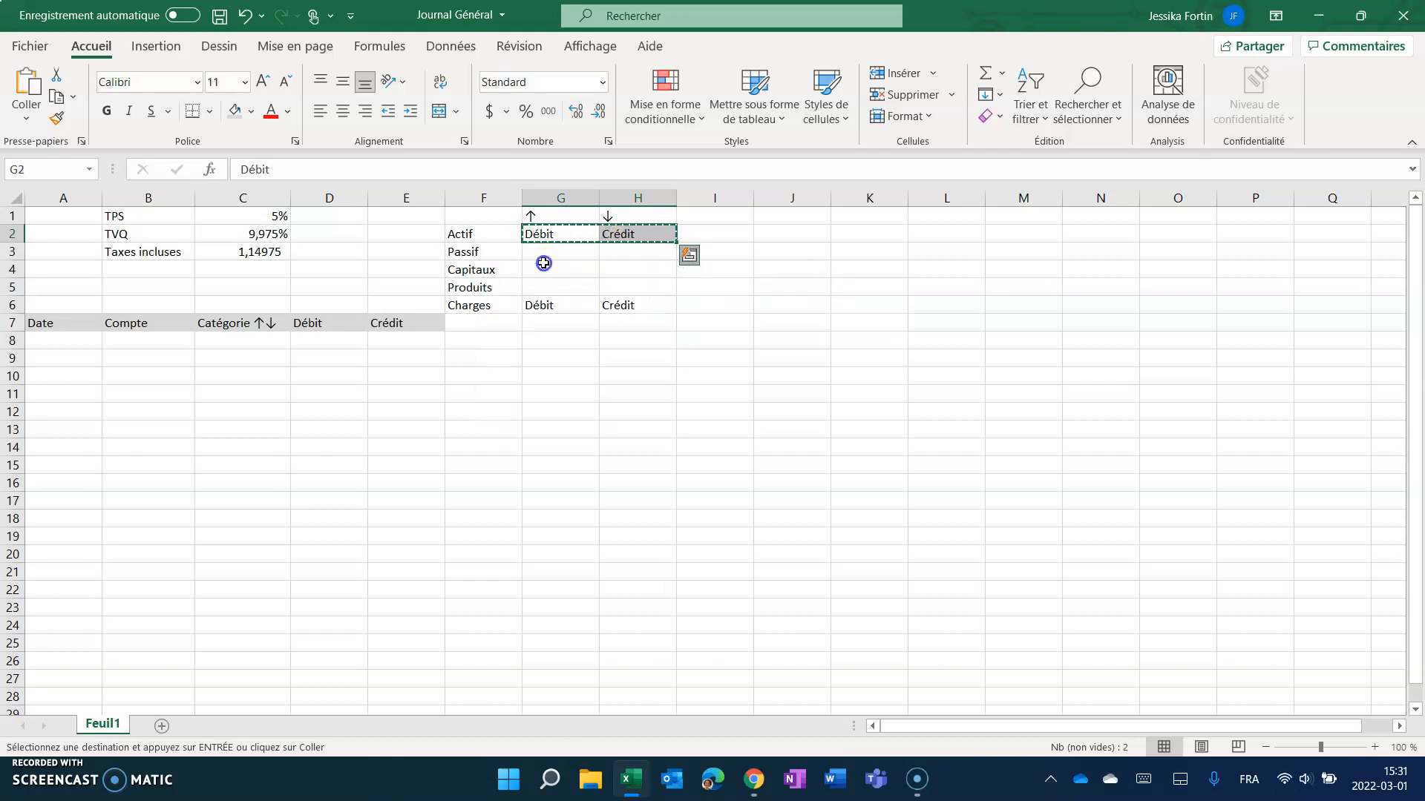
click(544, 303)
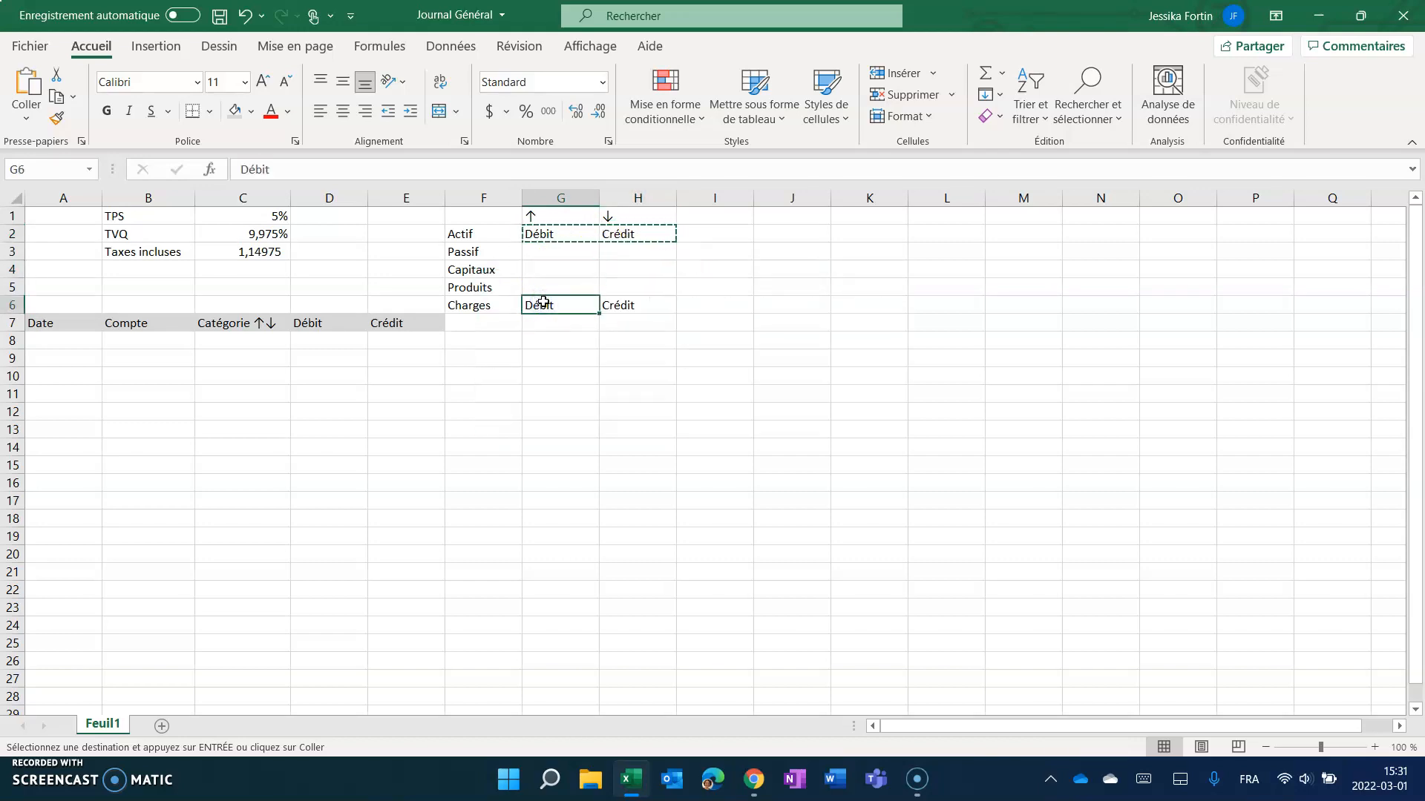
key(ctrl+v)
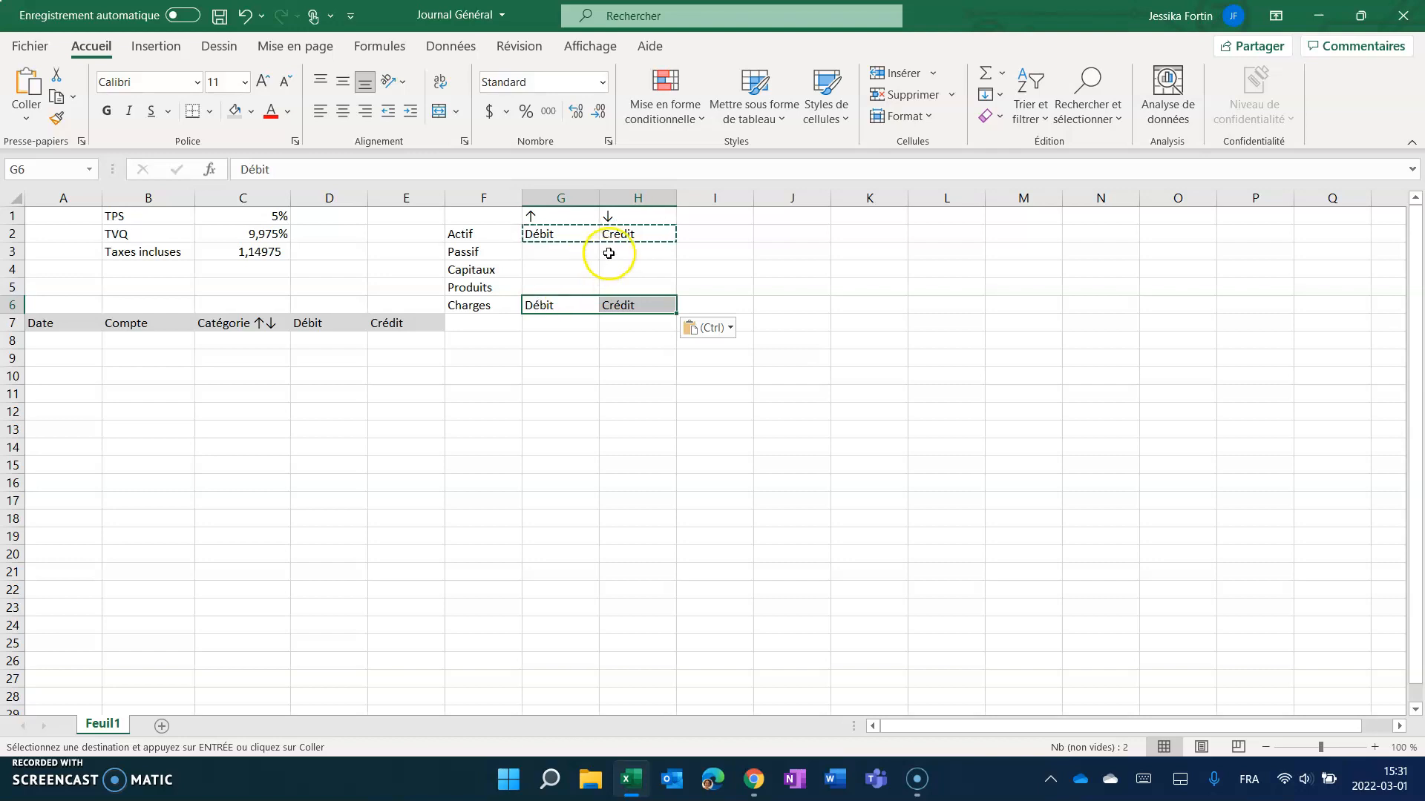
For the Passif row, copy Crédit from H2 into G3 and Débit from G2 into H3.
click(627, 235)
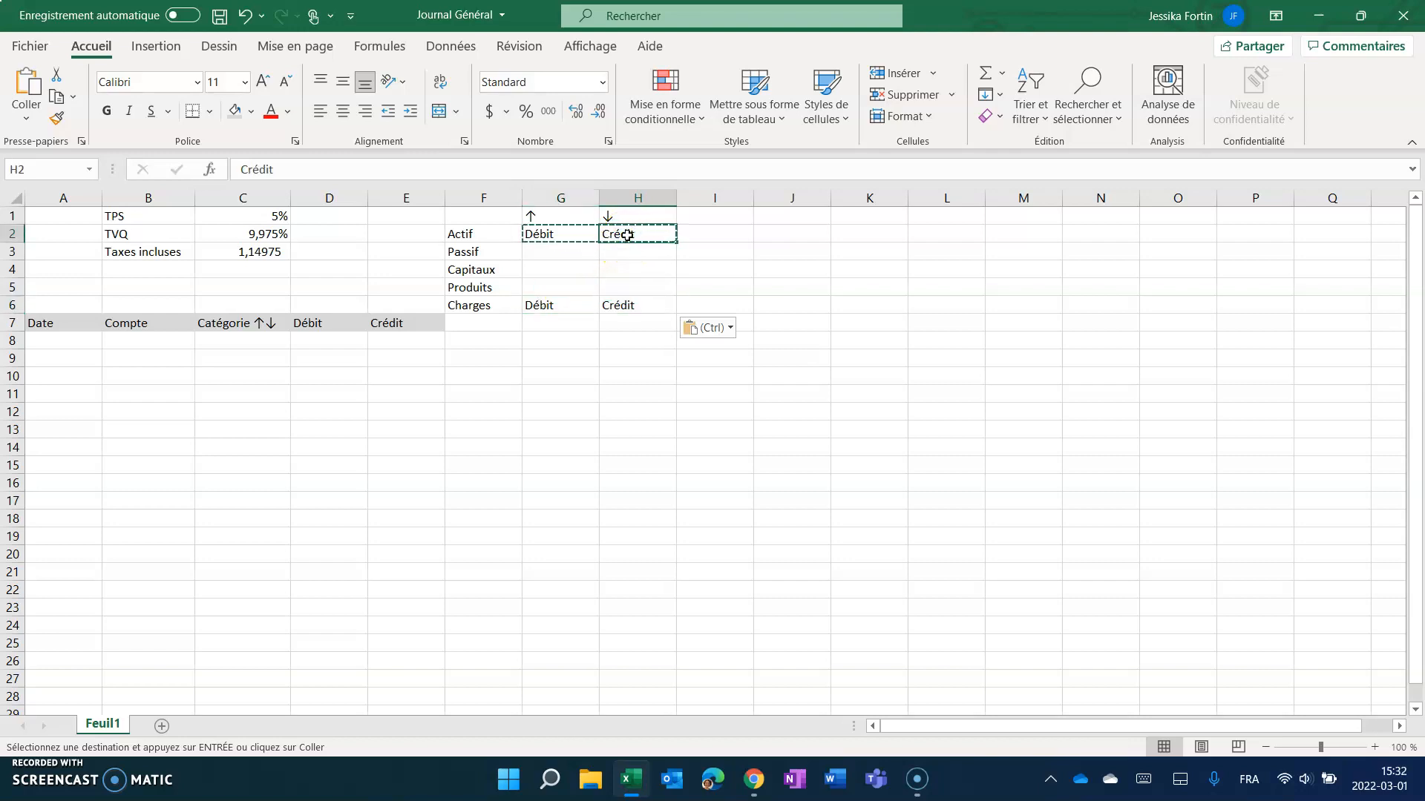
click(574, 247)
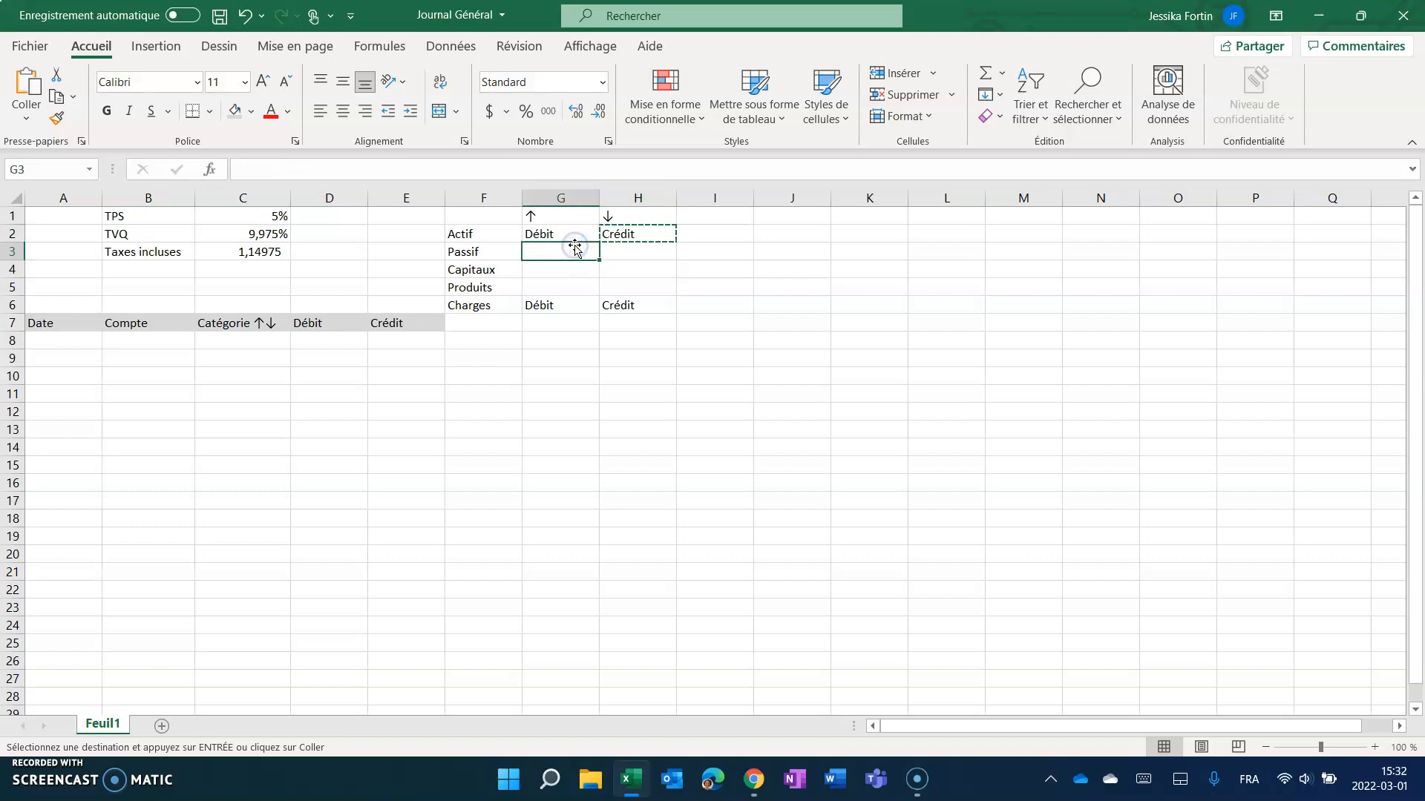
key(ctrl+v)
key(ctrl)
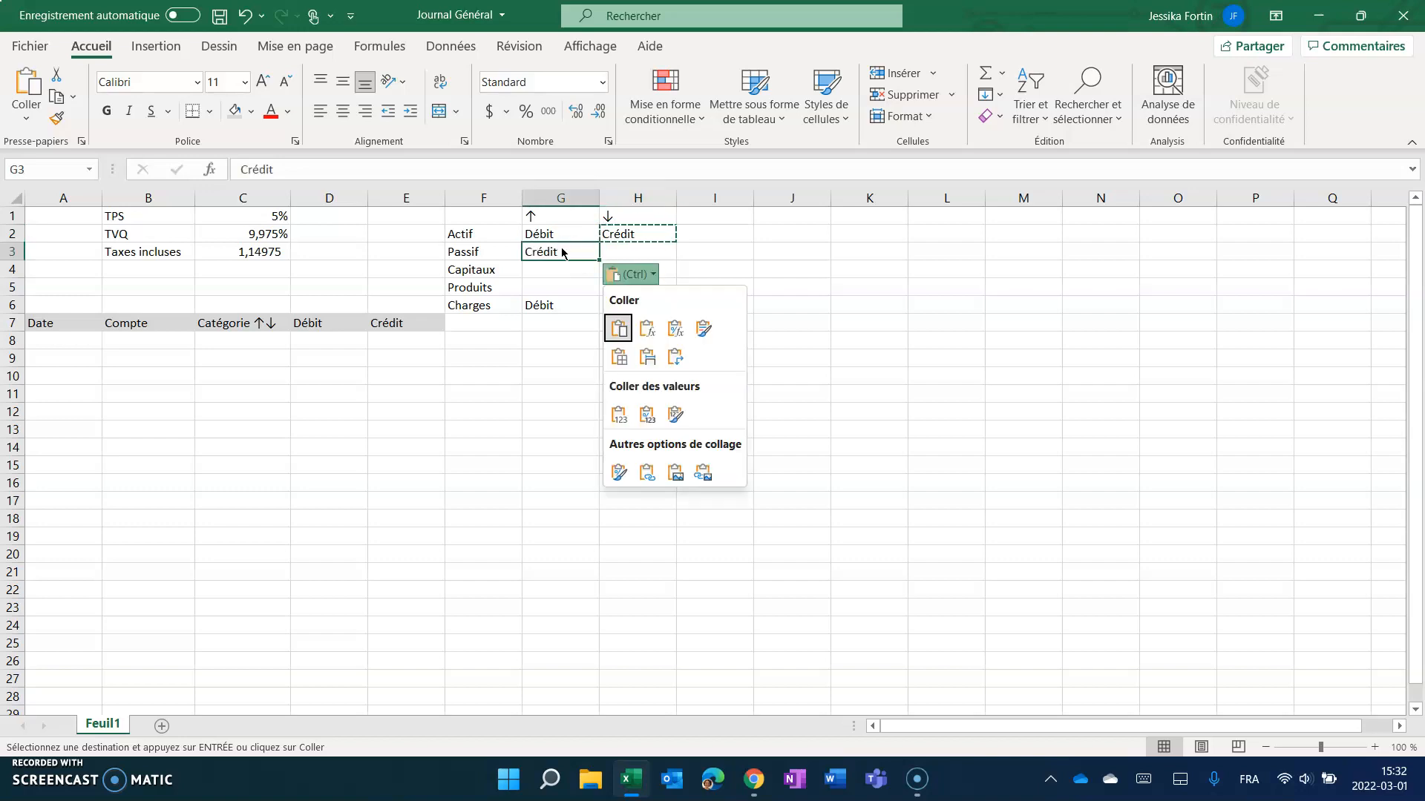
click(560, 232)
key(ctrl+c)
click(616, 253)
key(ctrl+v)
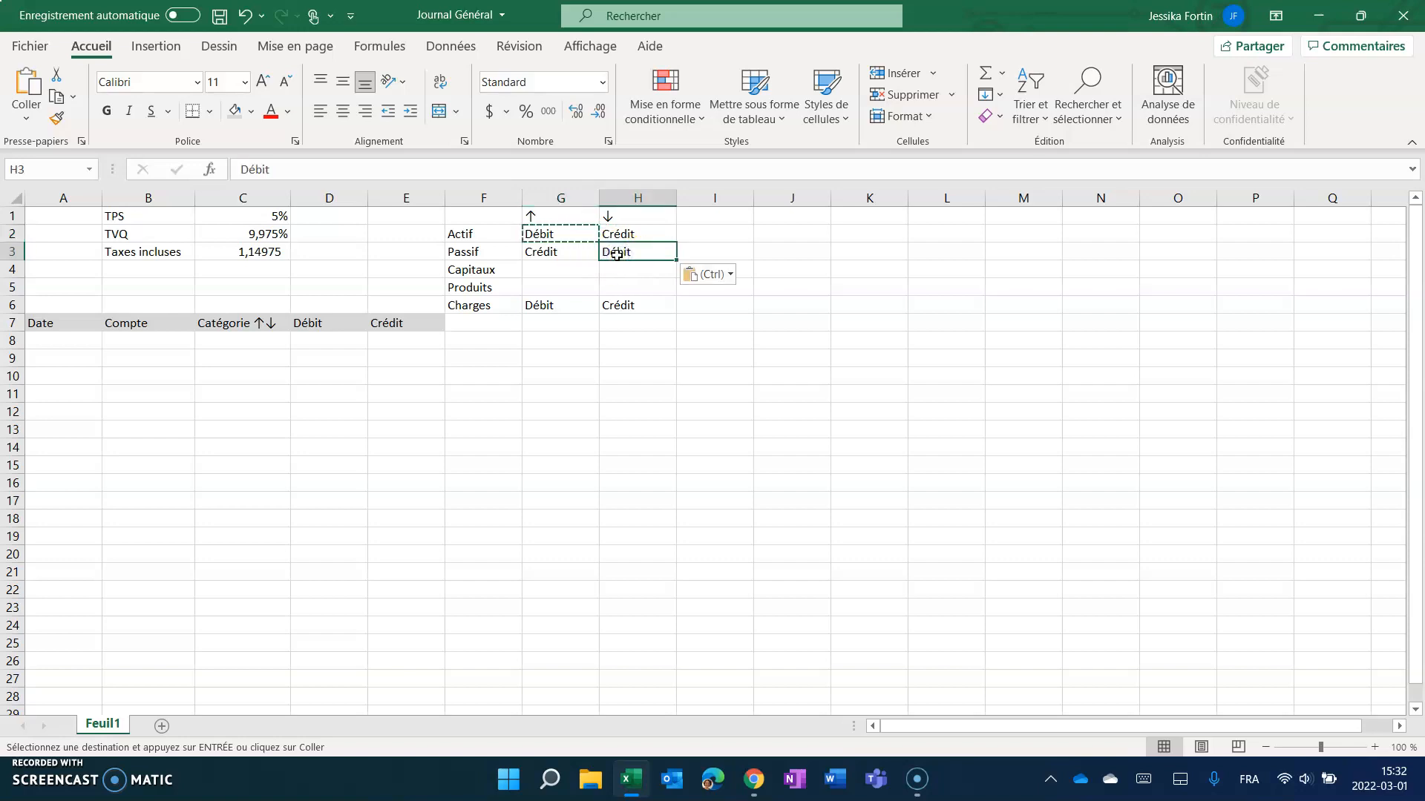
Fill the Passif entries in G3:H3 down through the Produits row and centre the arrows in G1:H1.
drag(541, 252, 675, 293)
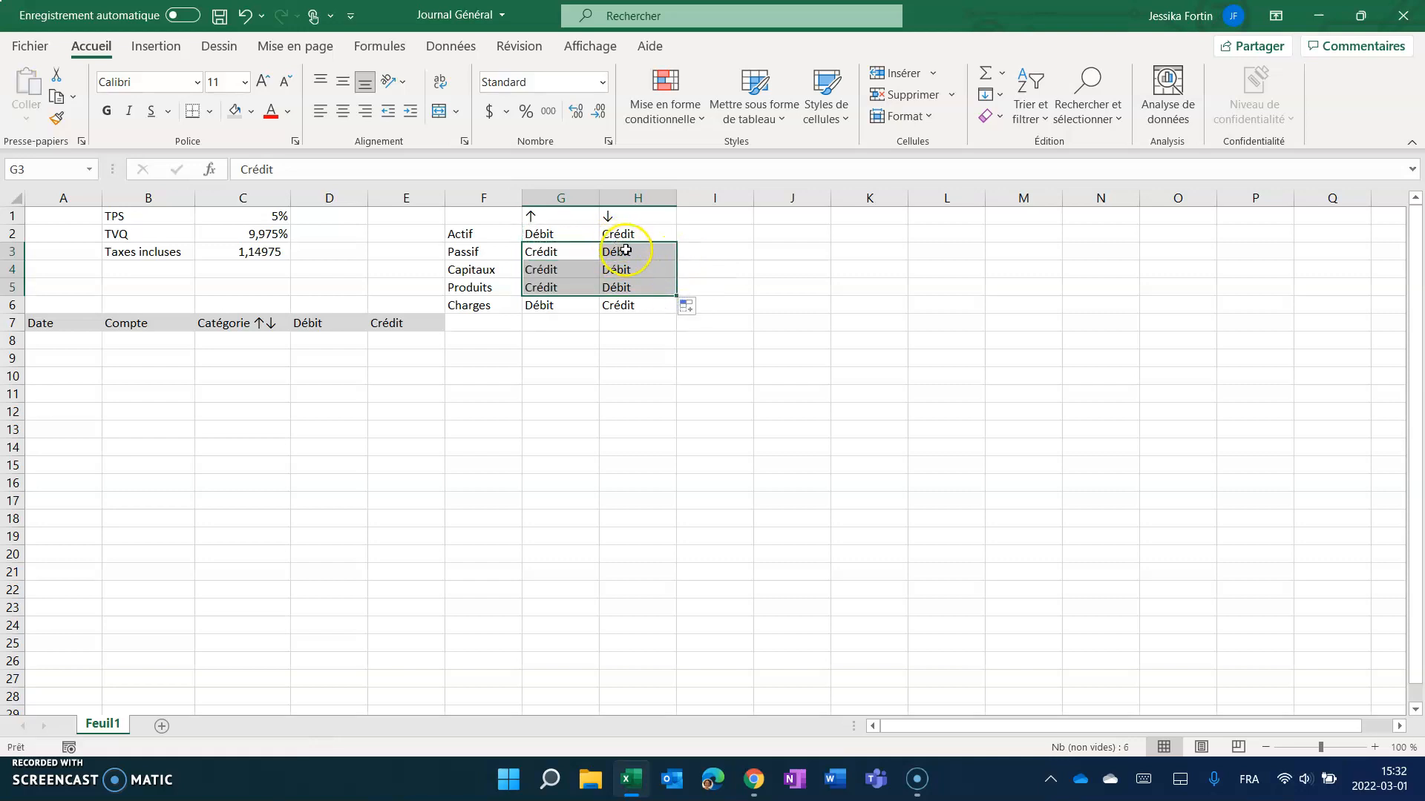
drag(561, 216, 625, 216)
click(342, 112)
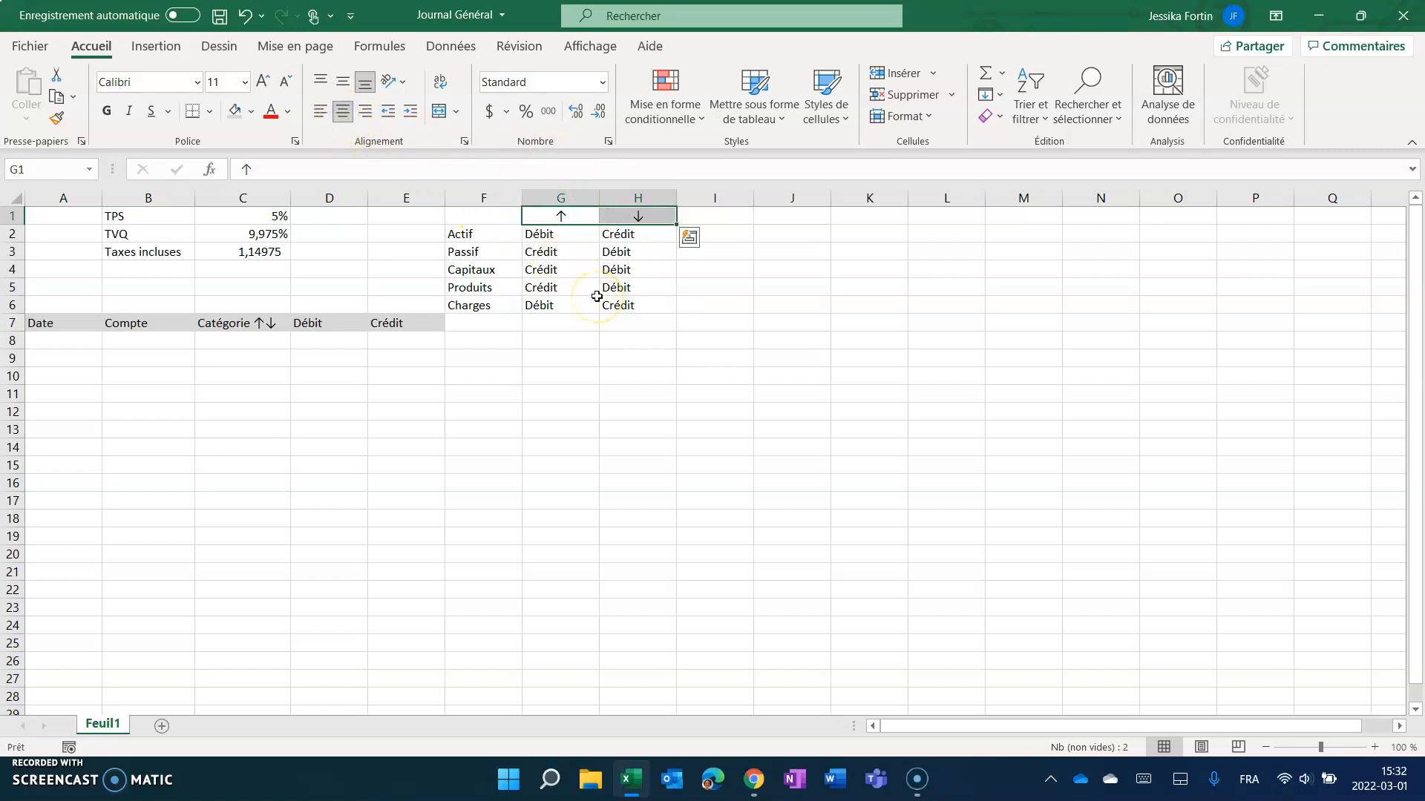
Shade the Actif row F2:H2 and the Charges row F6:H6 with the lightest grey theme colour.
drag(475, 235, 609, 234)
click(251, 112)
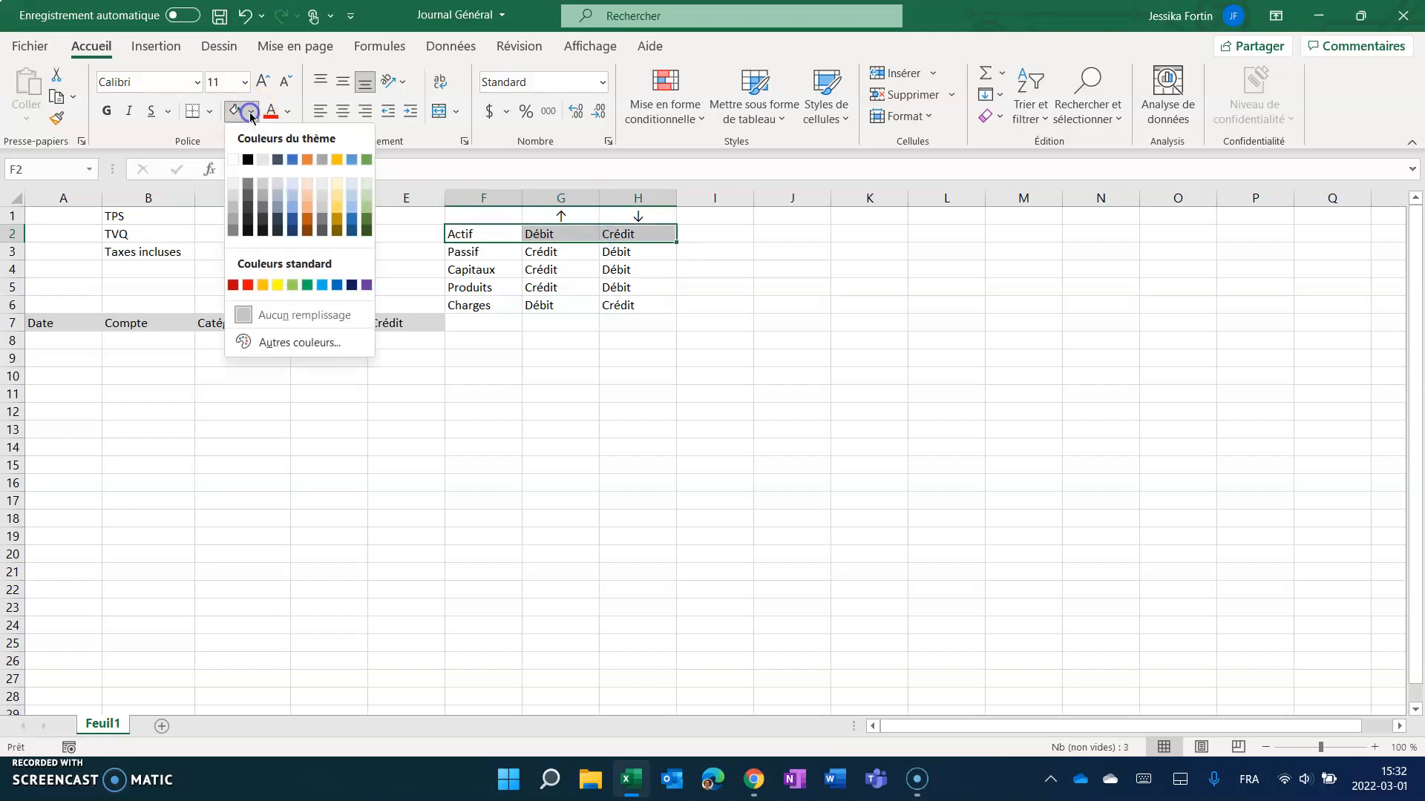
click(235, 172)
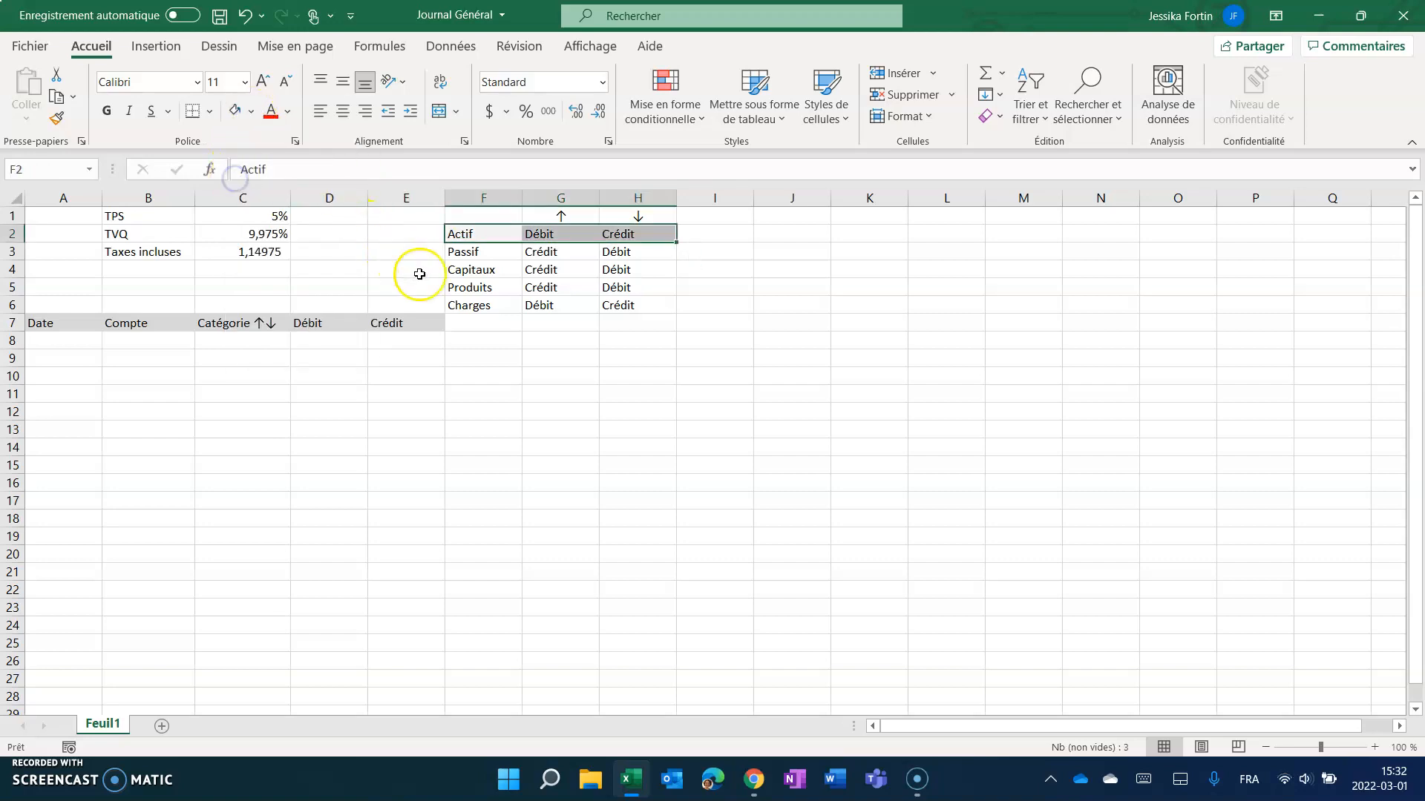
drag(499, 305, 627, 302)
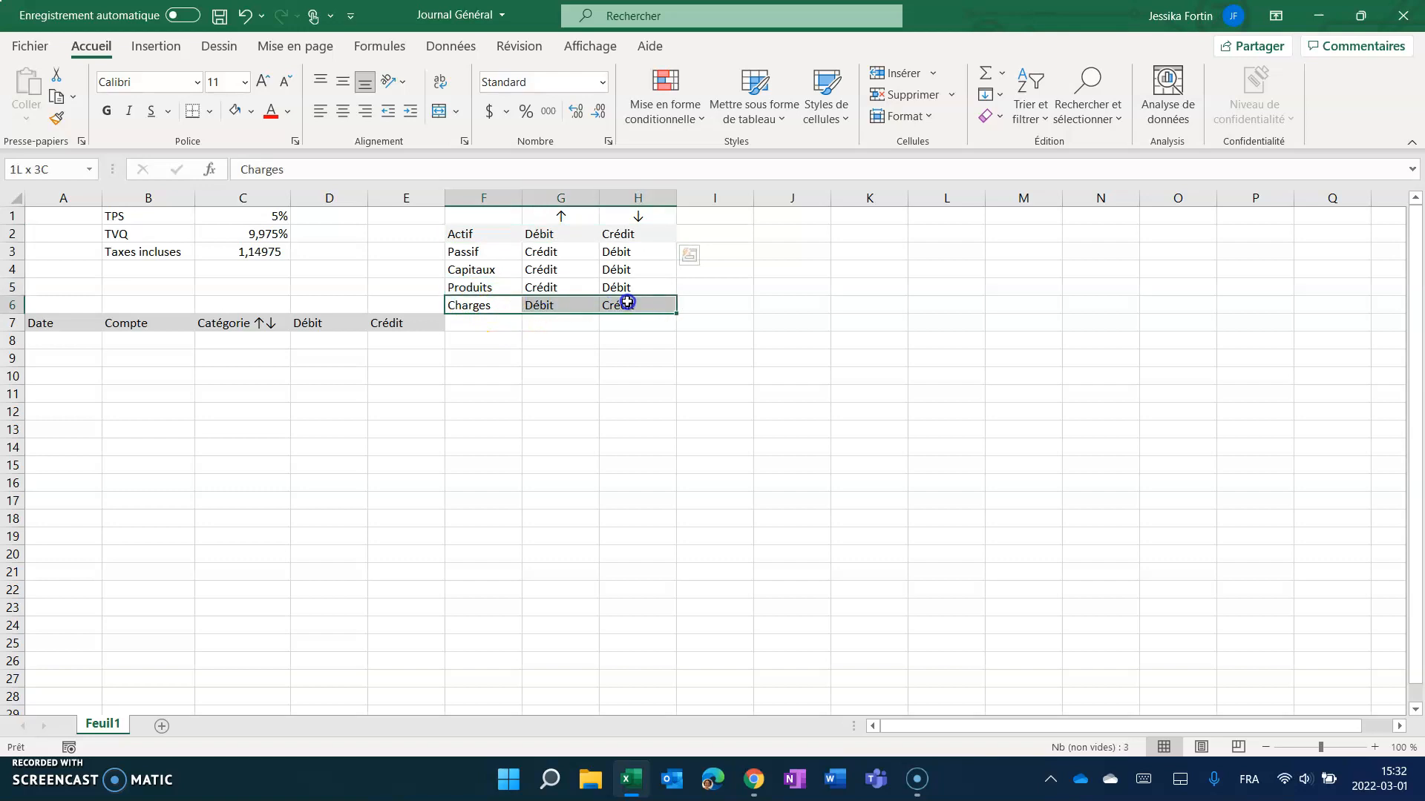
click(236, 114)
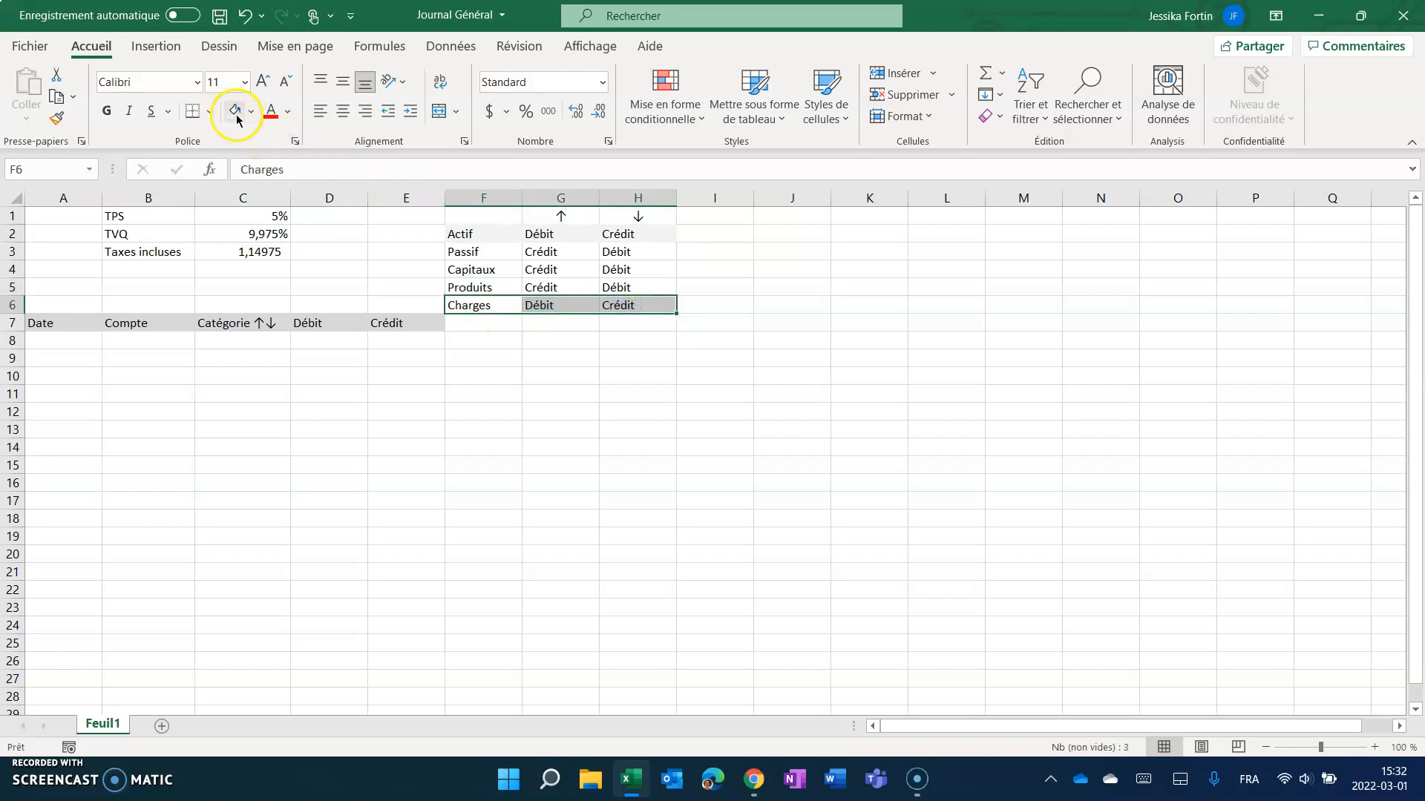
drag(487, 235, 625, 230)
click(251, 112)
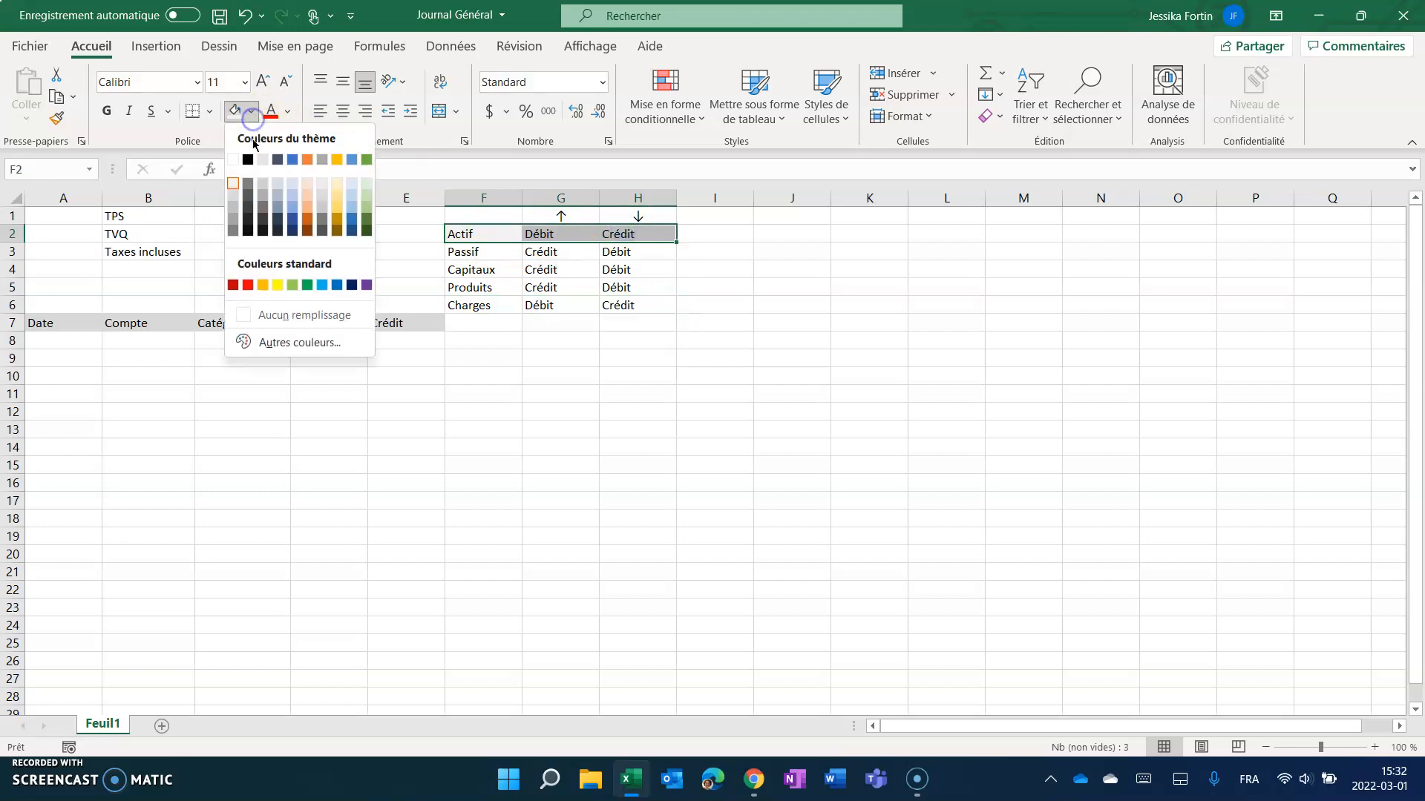
click(233, 185)
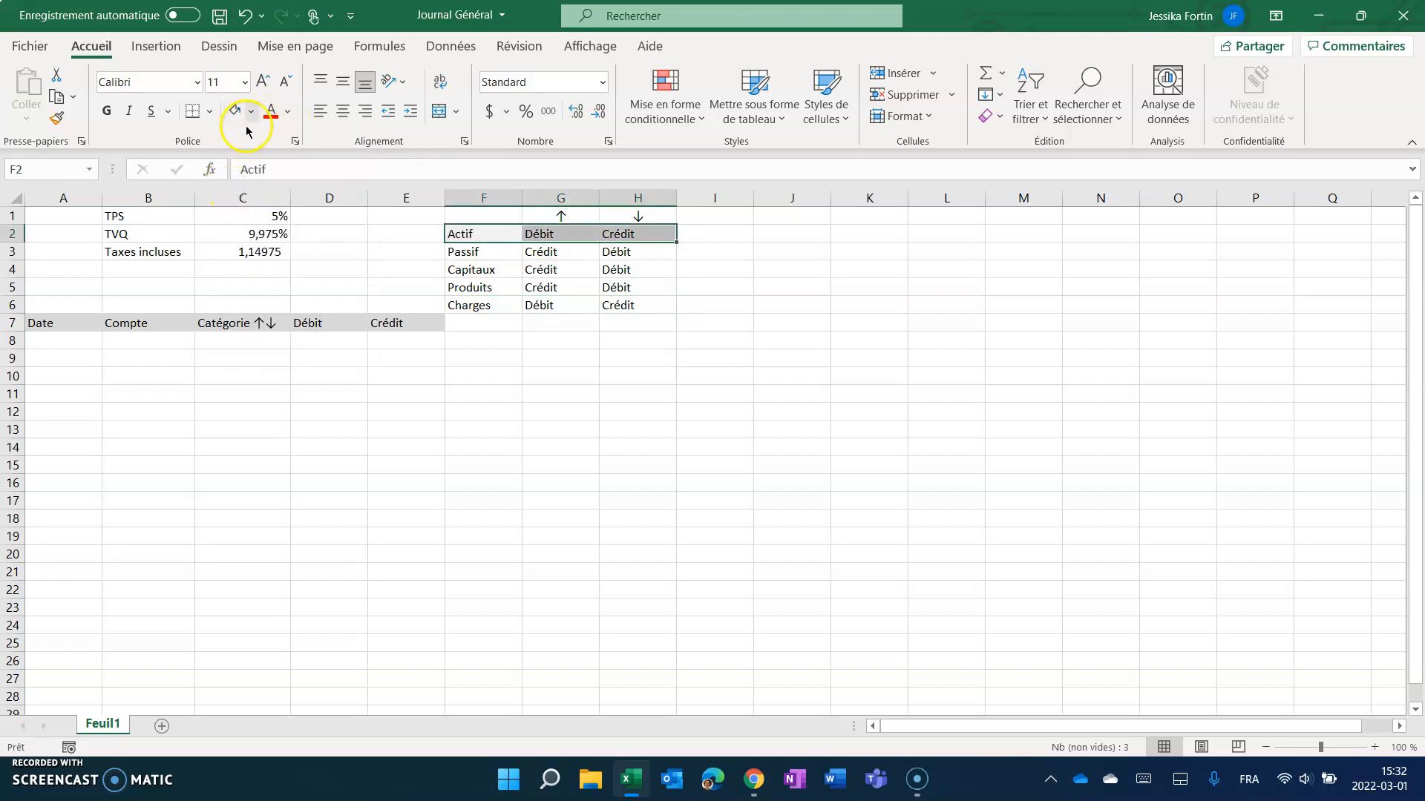
drag(483, 305, 617, 306)
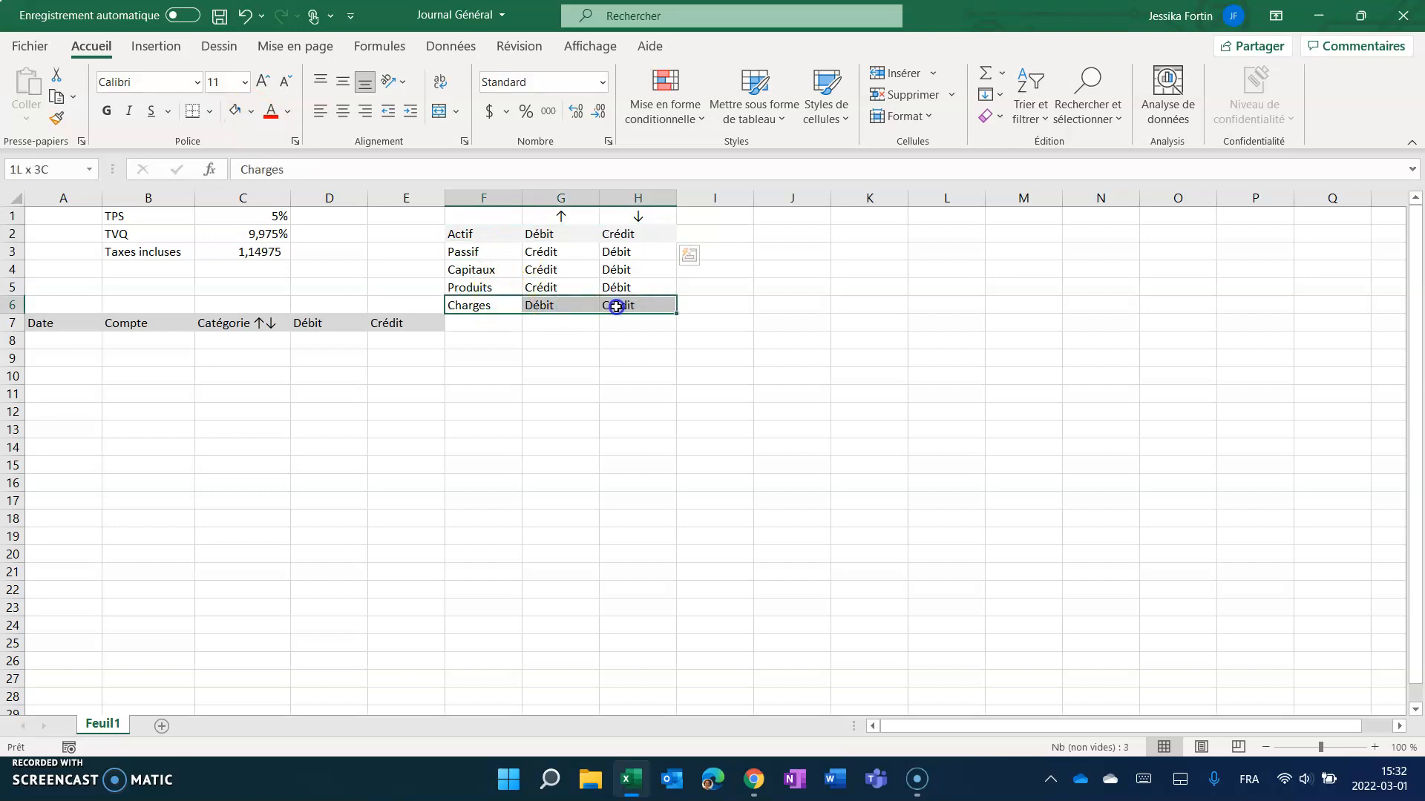
click(236, 111)
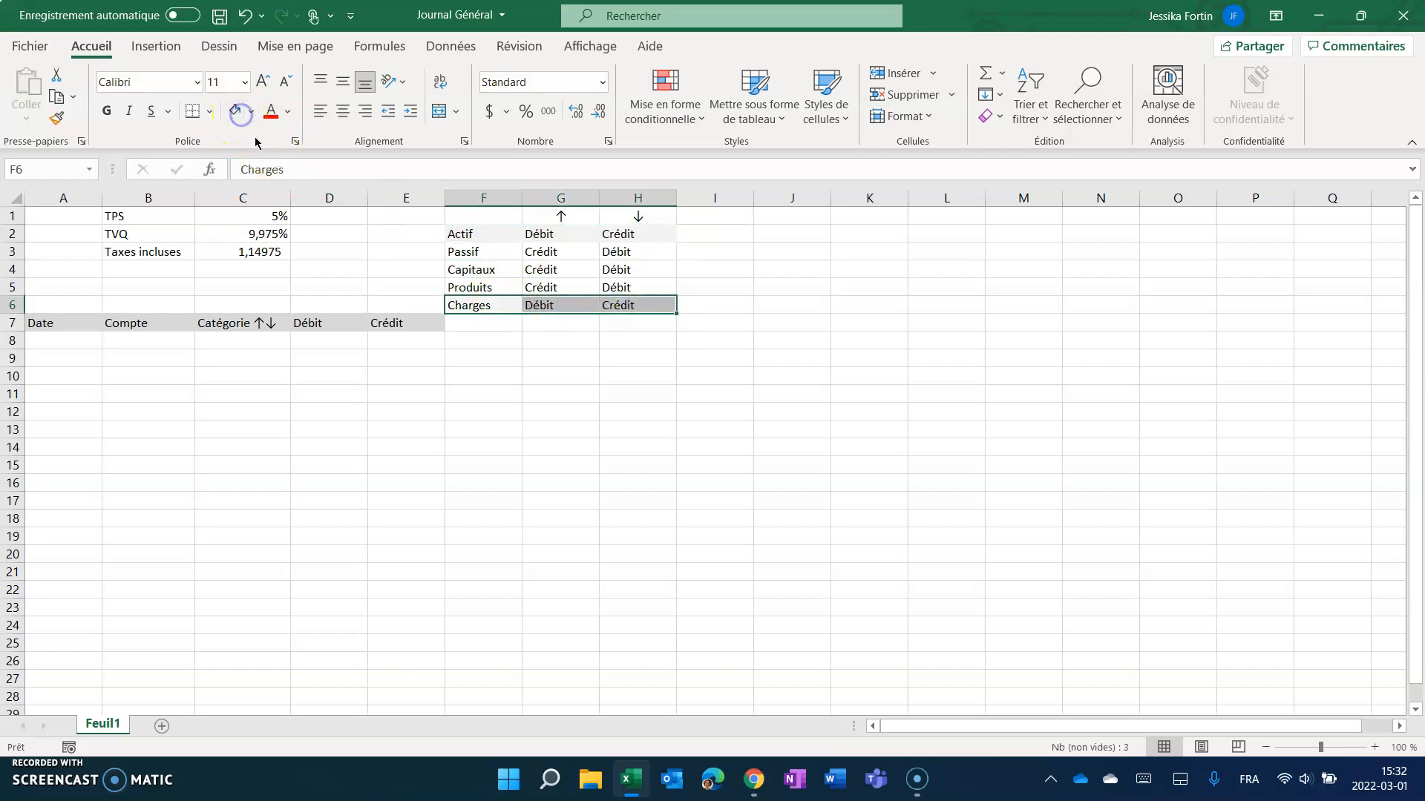
click(429, 285)
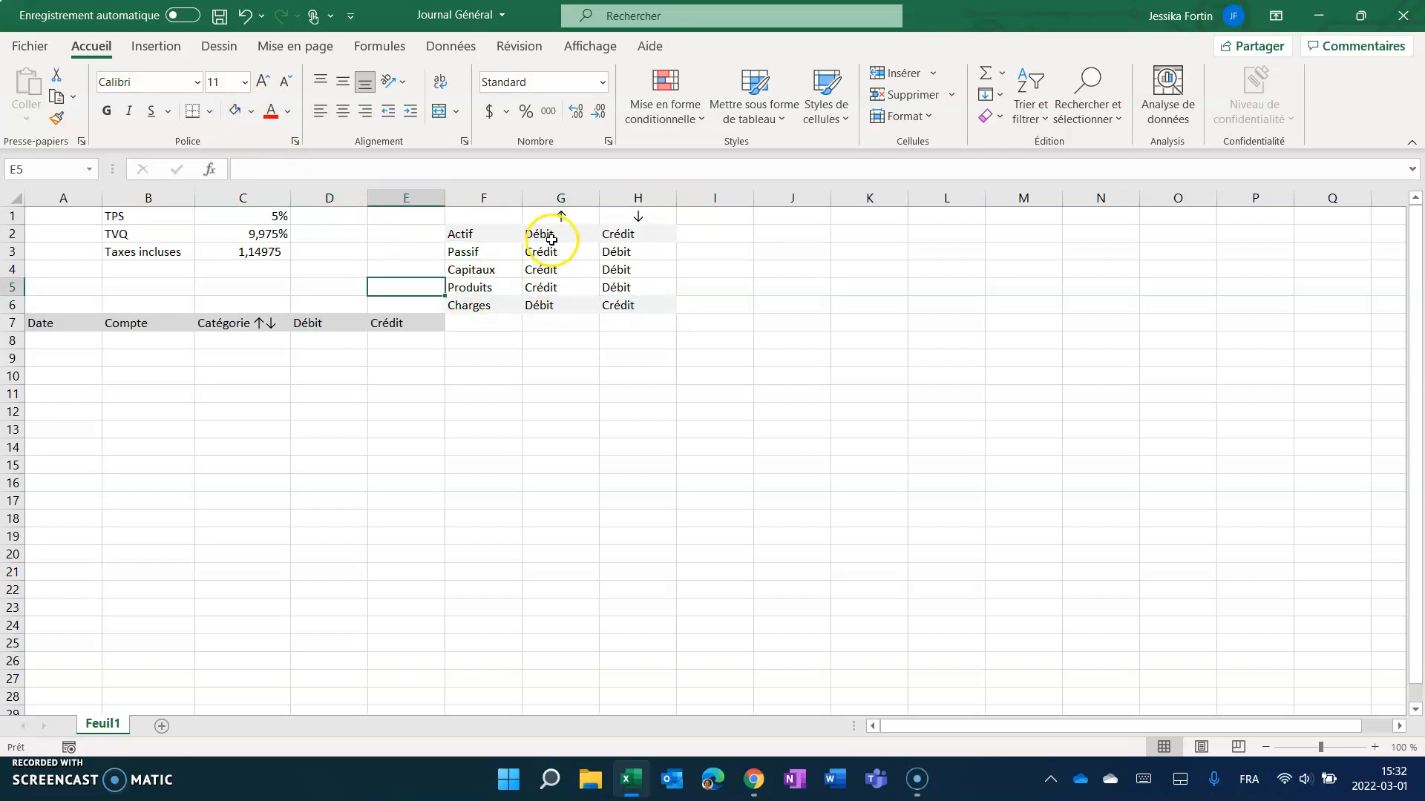
click(552, 239)
click(552, 305)
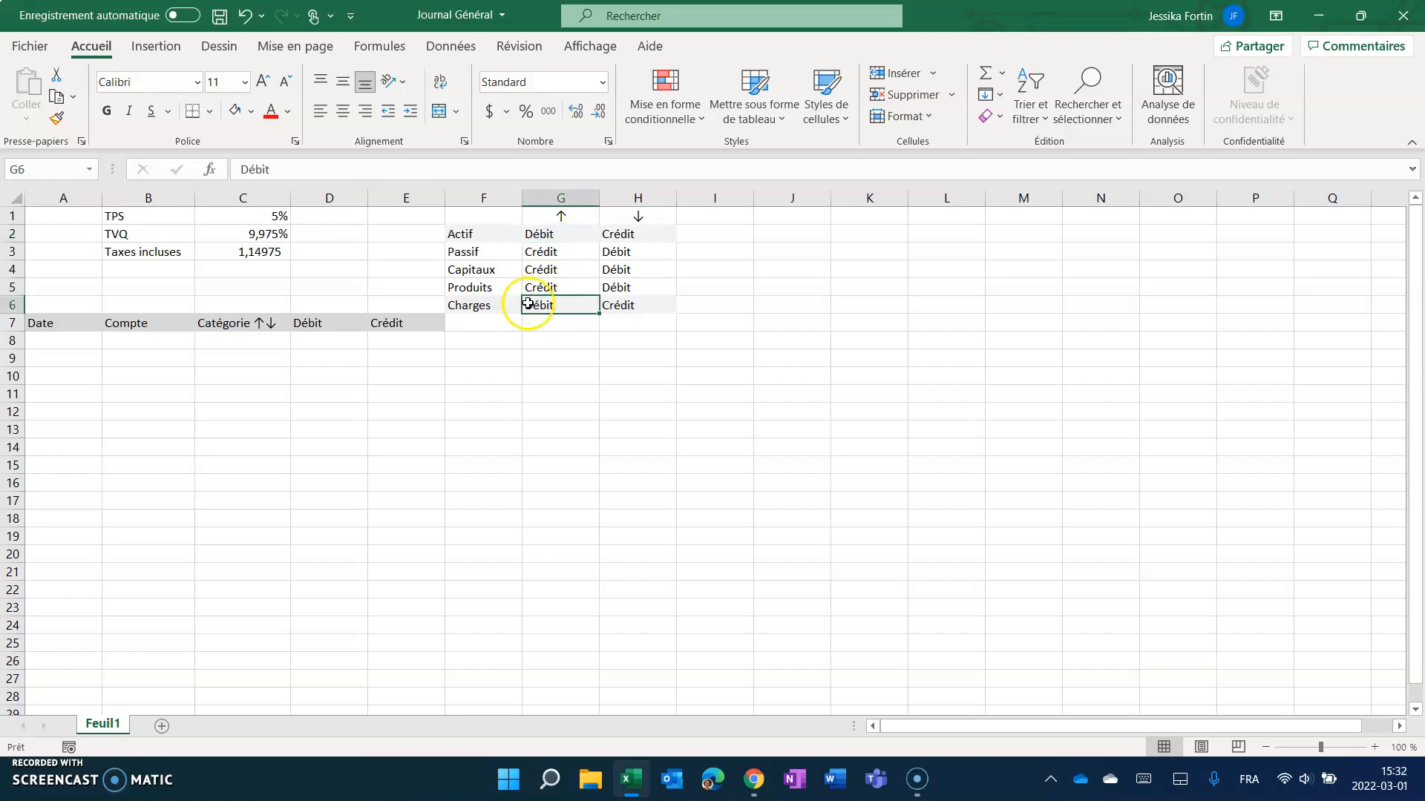
drag(431, 302, 54, 308)
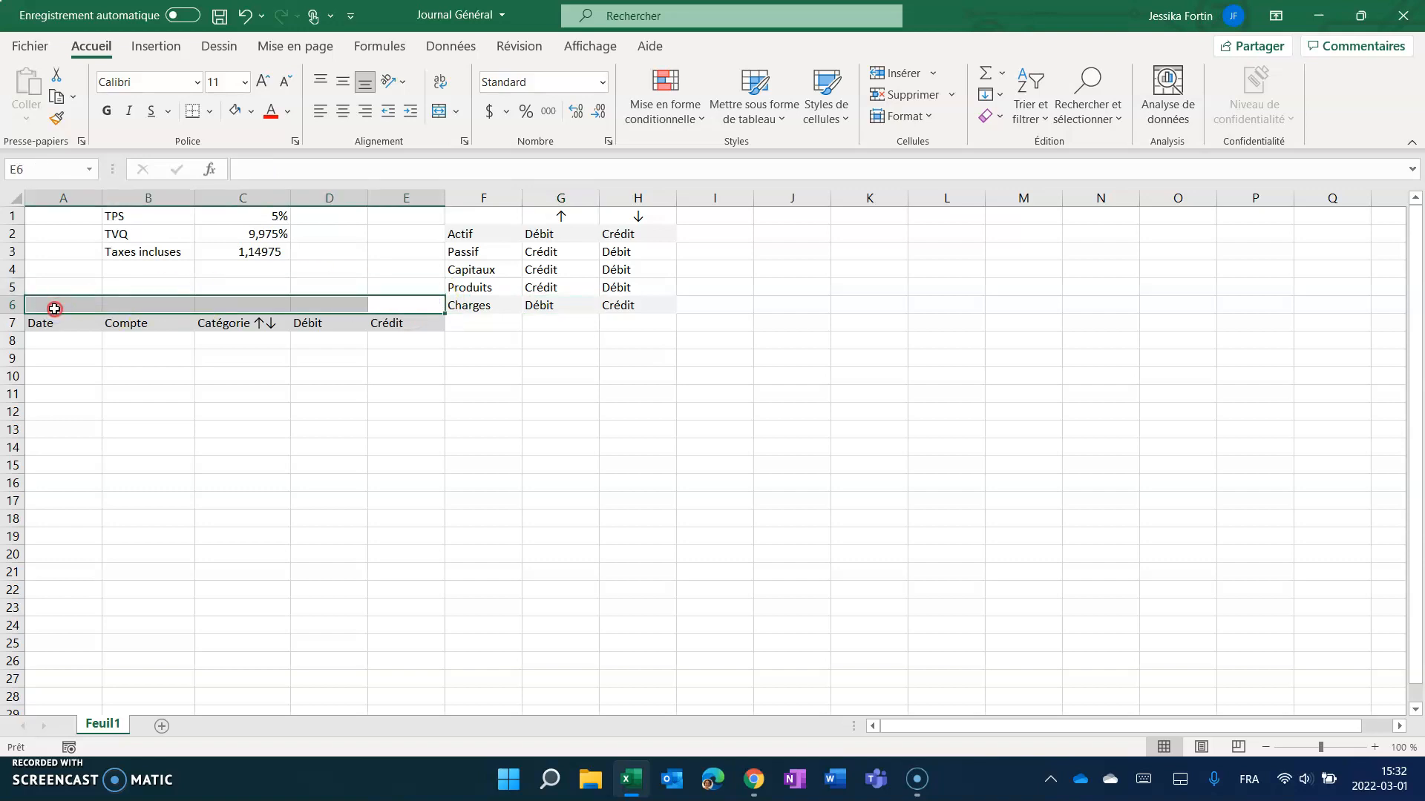
right_click(55, 308)
key(Escape)
drag(46, 322, 395, 322)
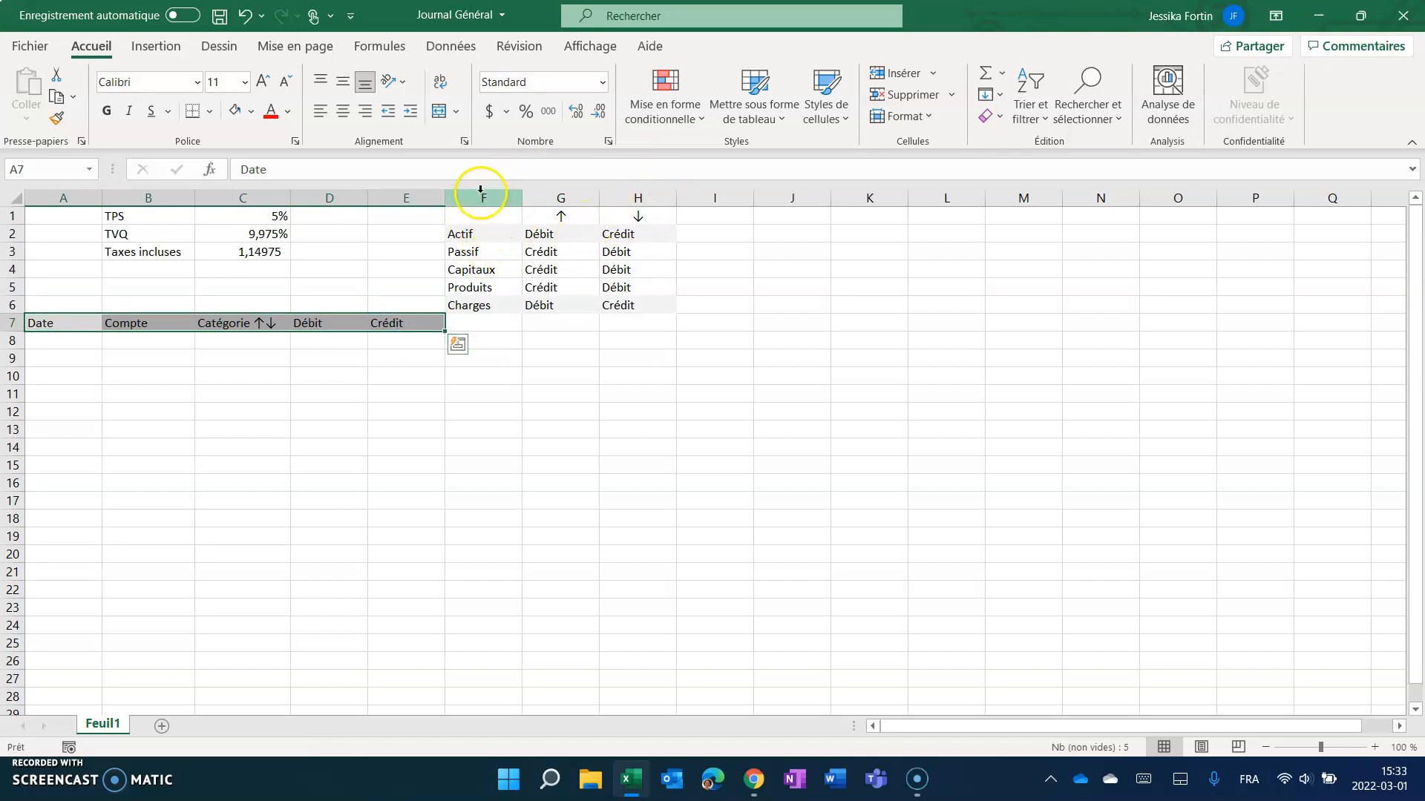
Insert two blank columns at F:G, ahead of the debit/credit reference table.
click(480, 192)
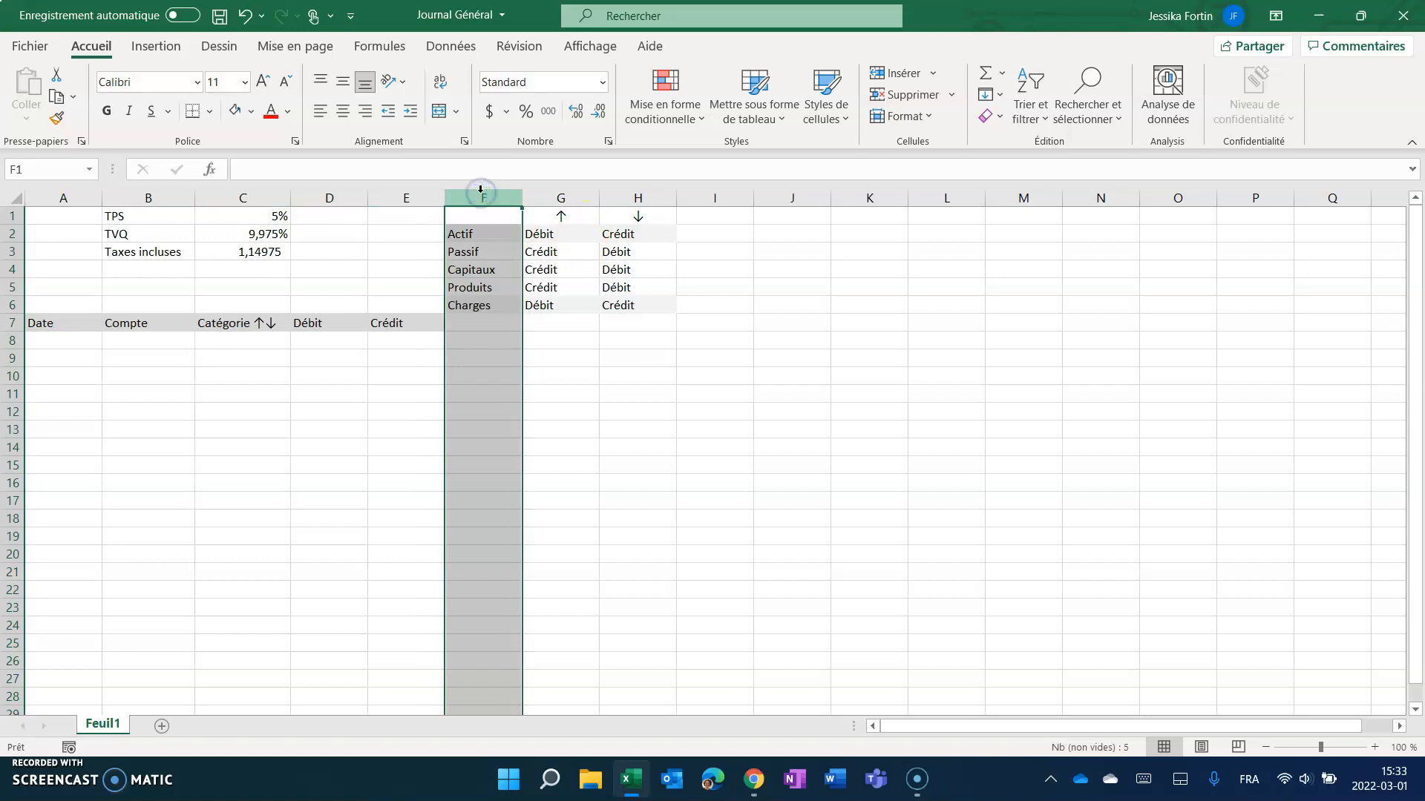
drag(491, 191, 538, 197)
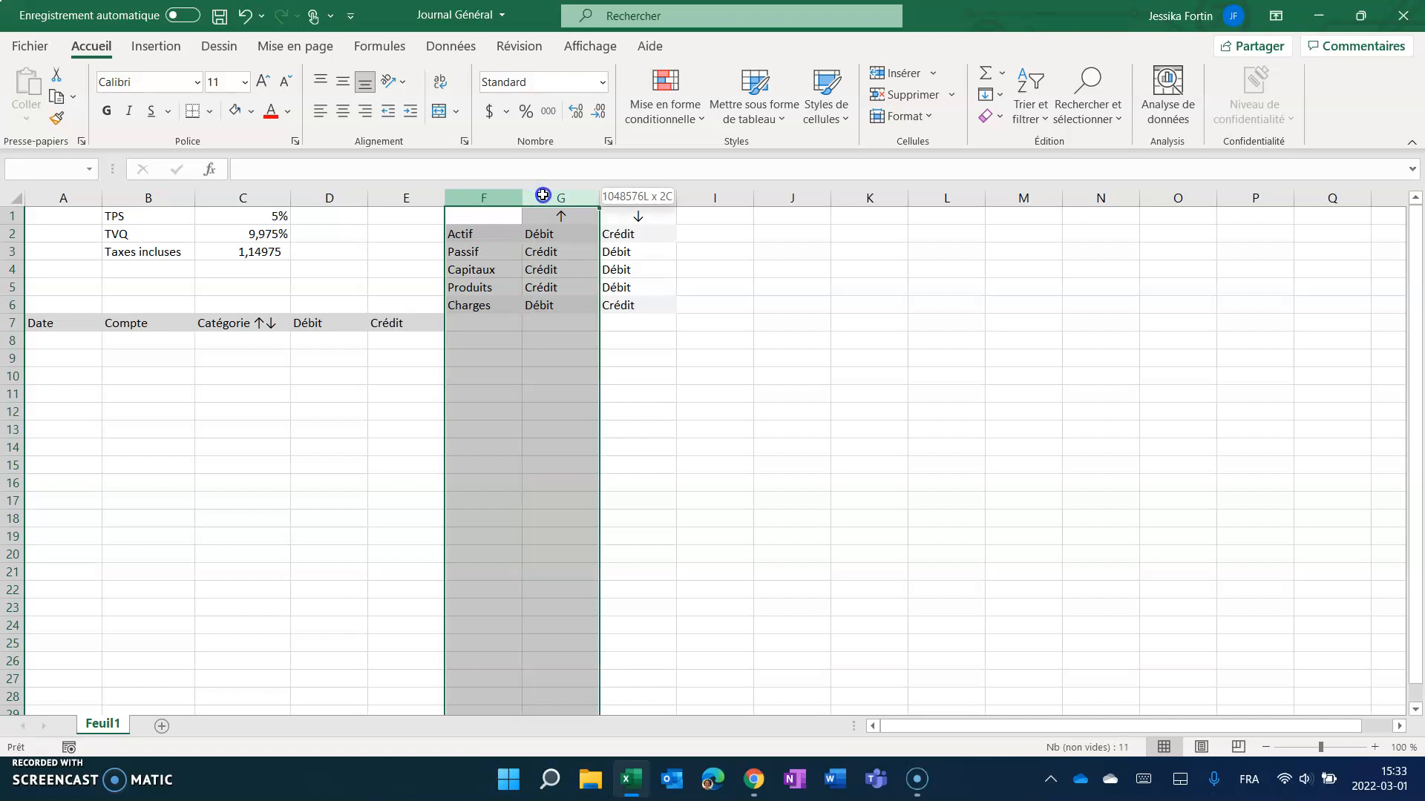
right_click(527, 199)
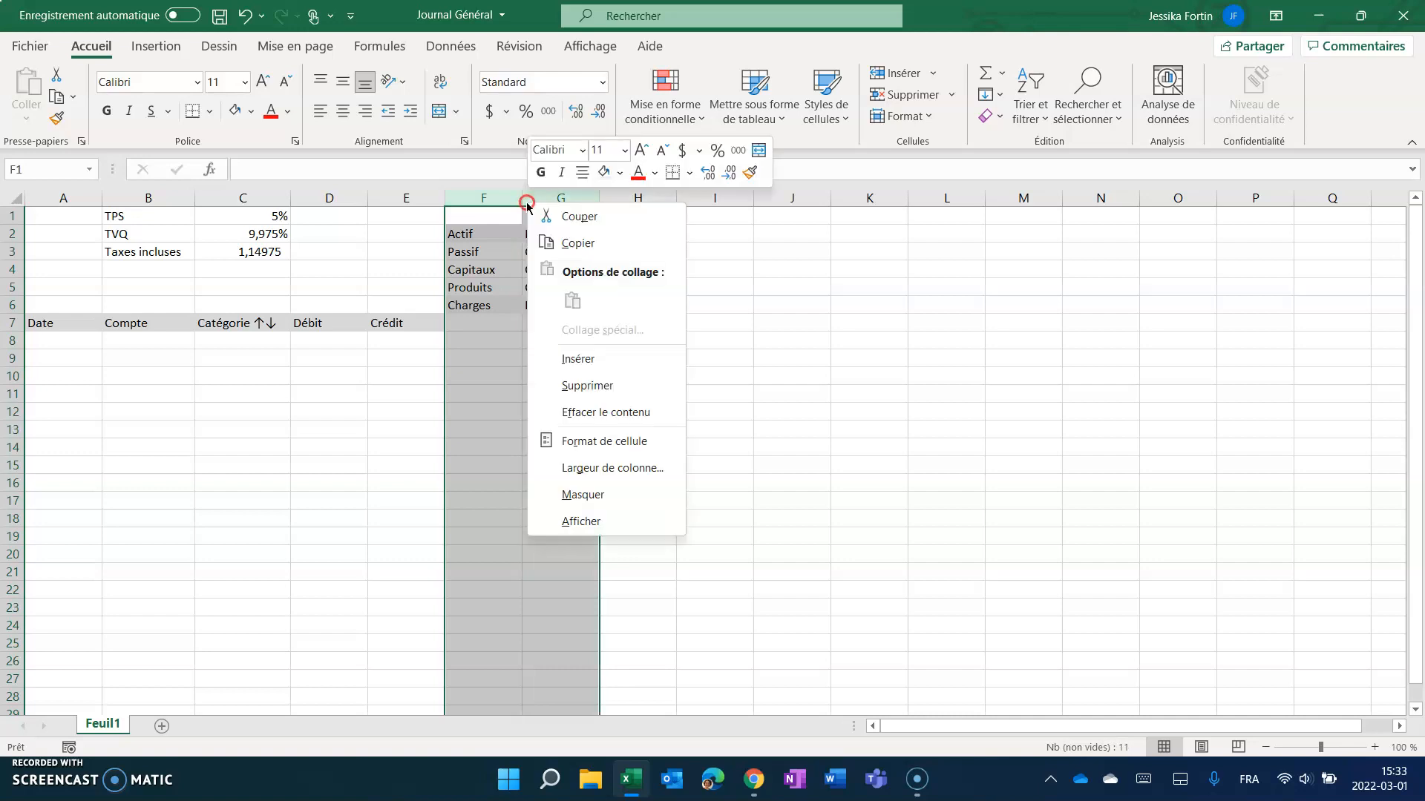
click(579, 359)
click(531, 301)
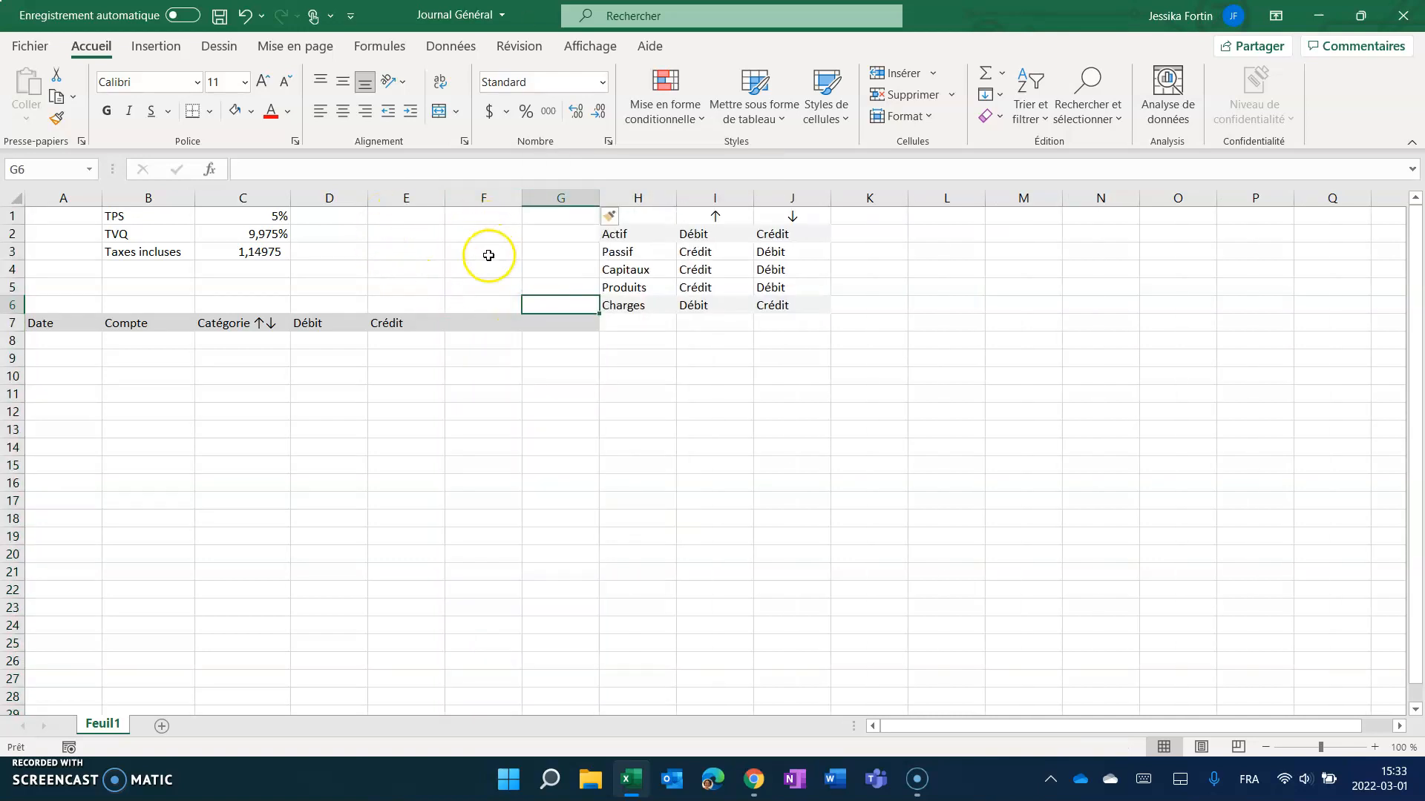
Remove the fill colour from the new header-row cells F7:G7.
drag(491, 321, 545, 327)
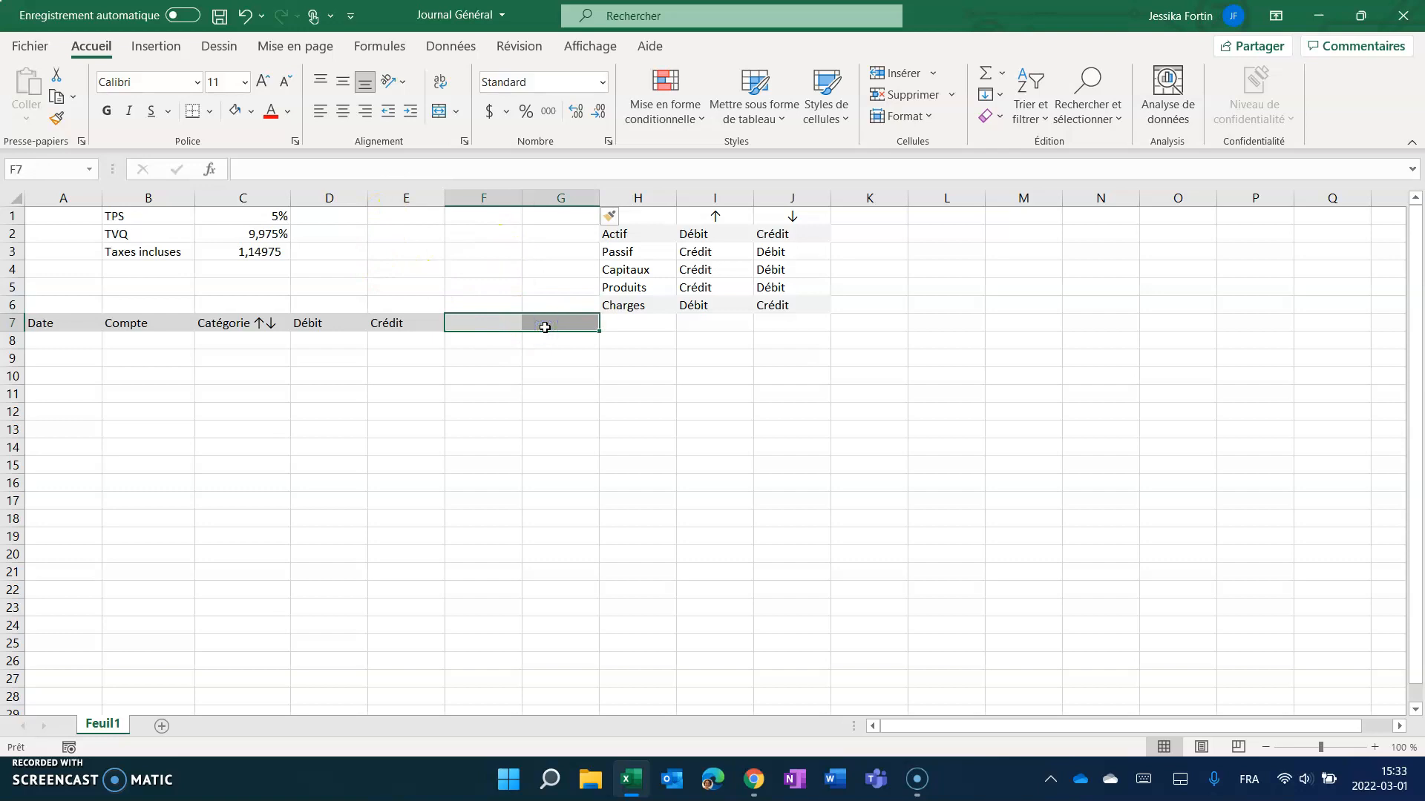
click(253, 113)
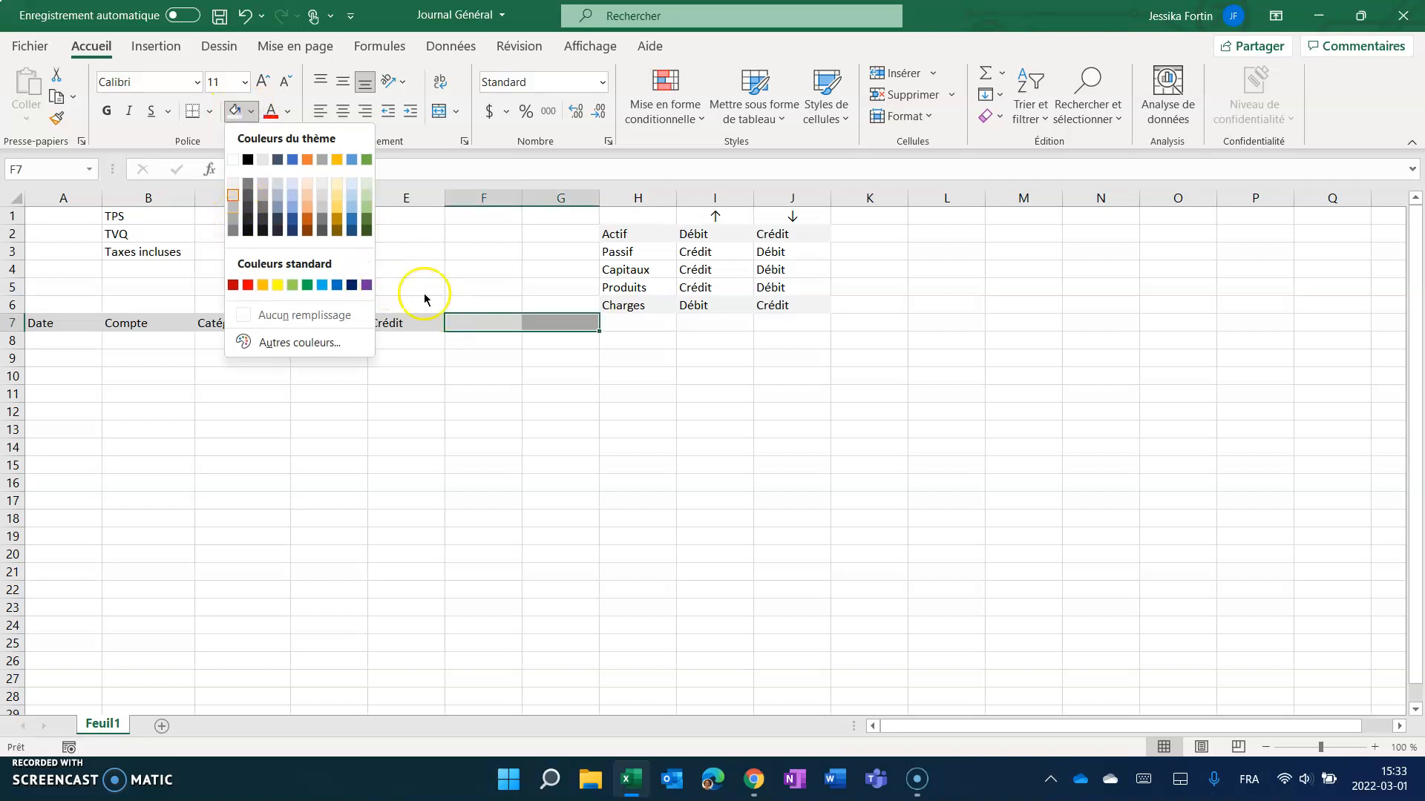
click(254, 113)
click(254, 114)
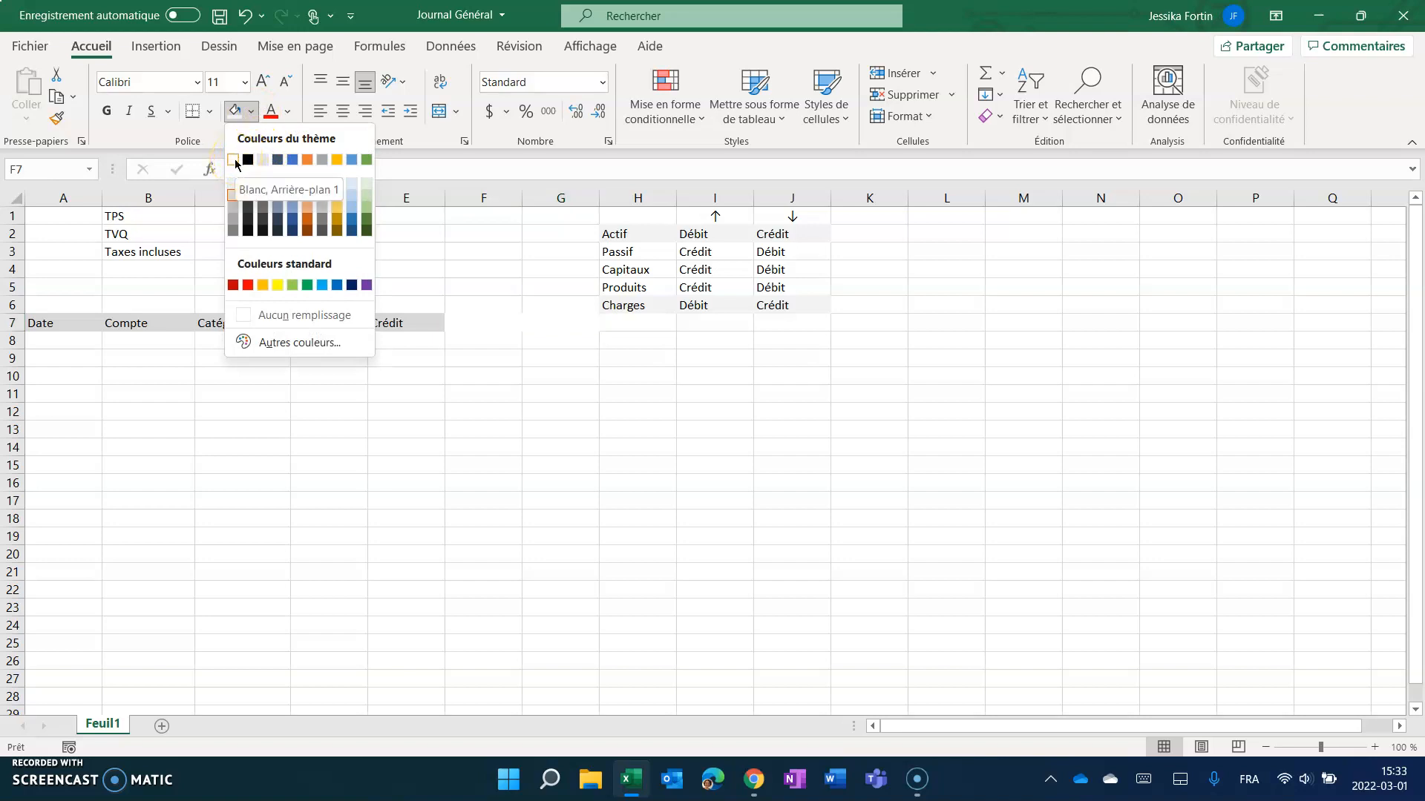
click(281, 314)
click(549, 371)
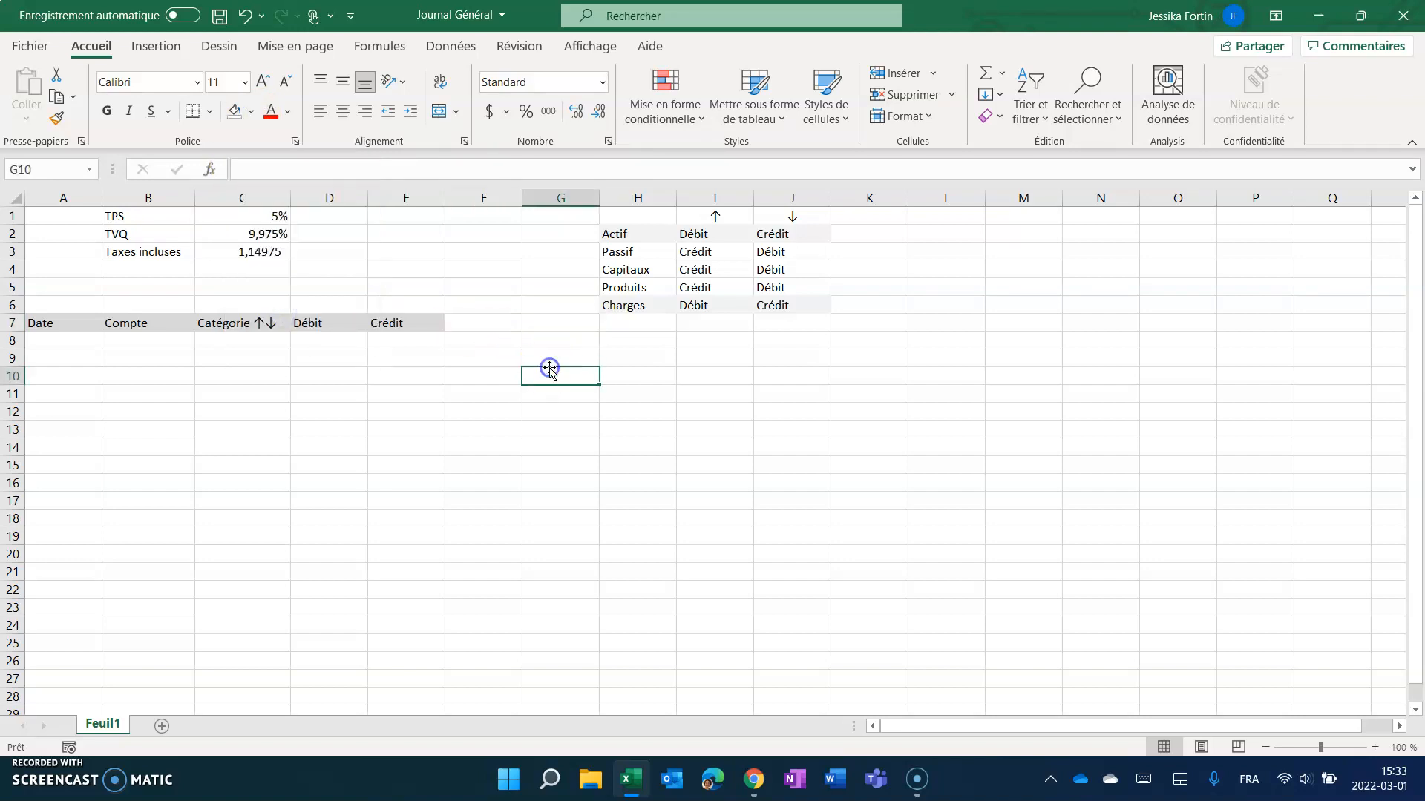
Enter a test amount of 5 under Débit in D12 and 5 under Crédit in E13.
click(335, 303)
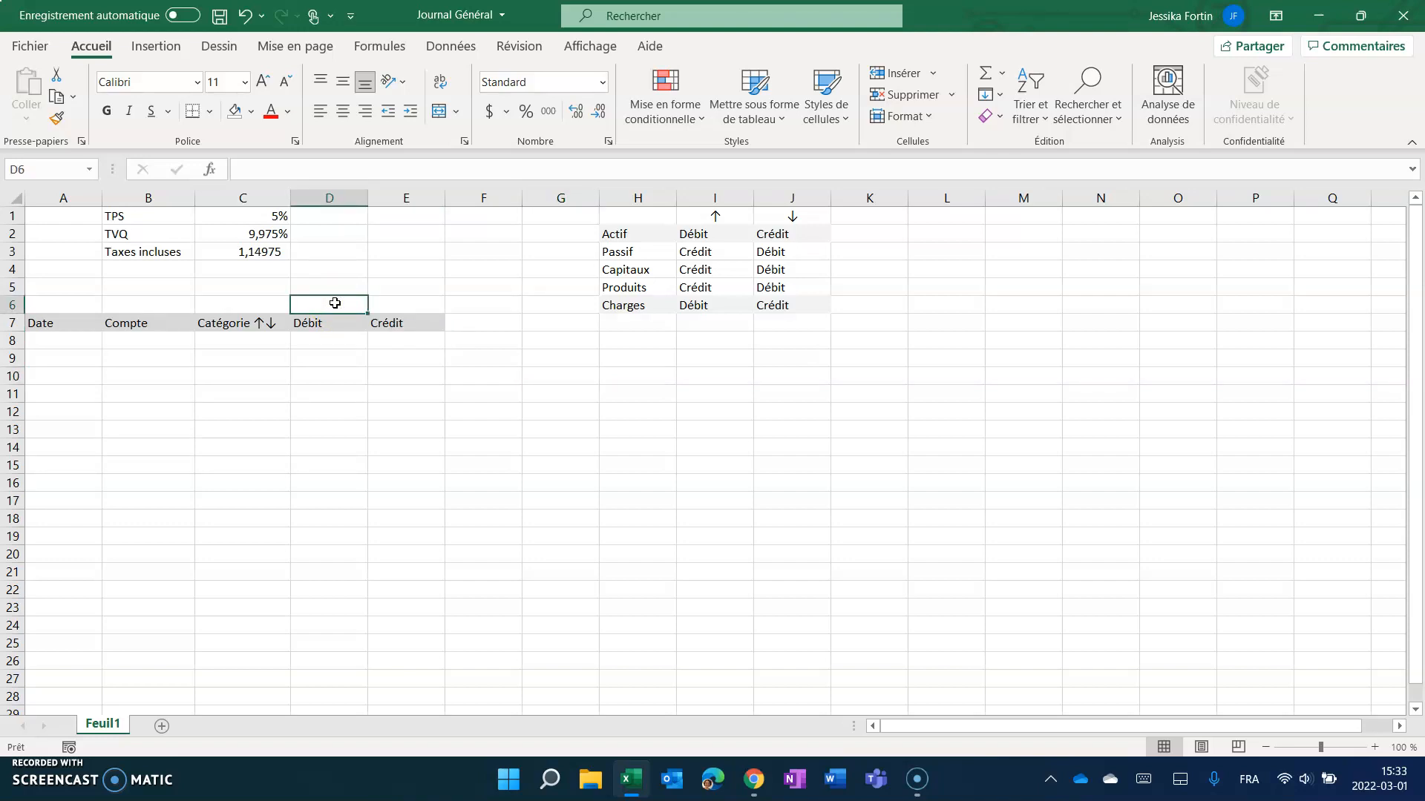
click(319, 412)
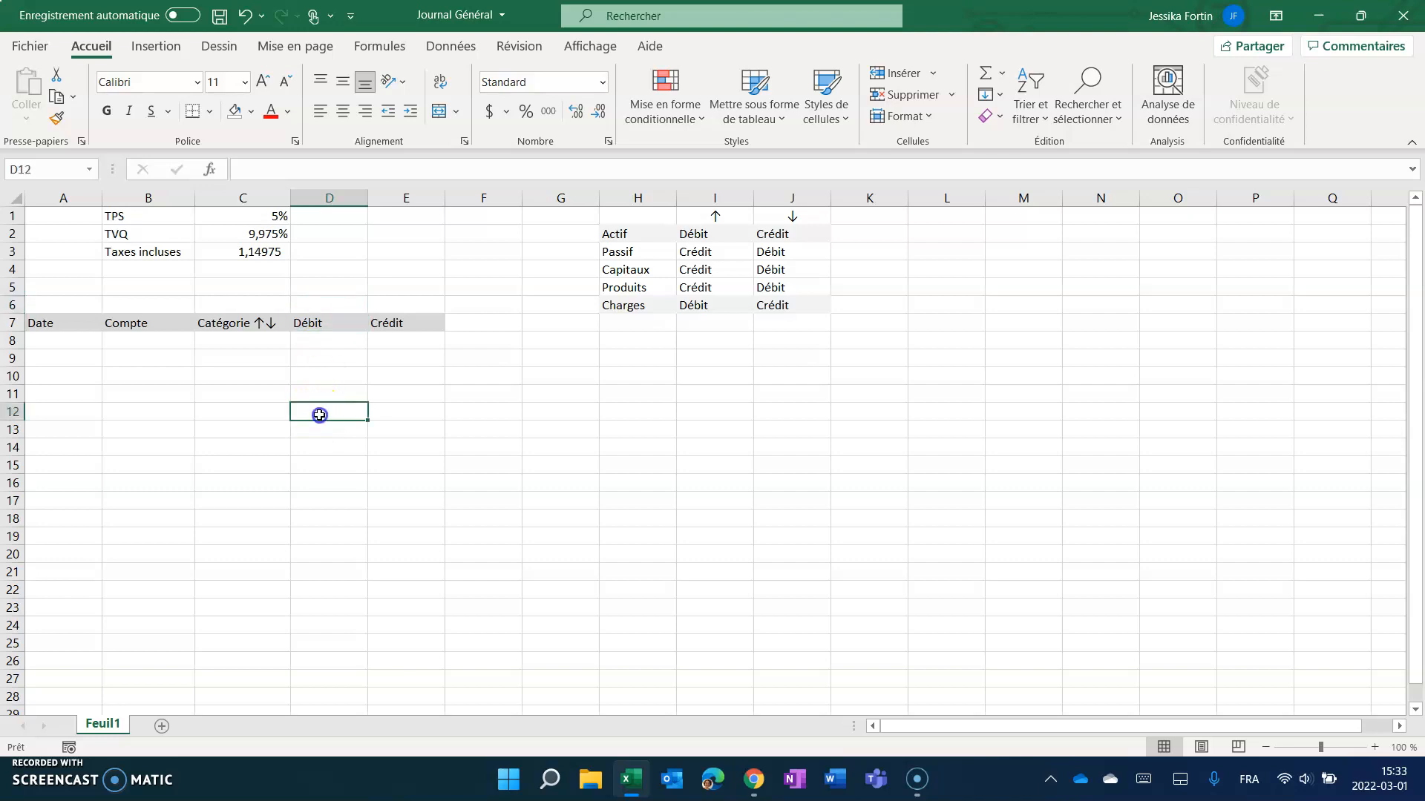
text(5)
key(Return)
key(Tab)
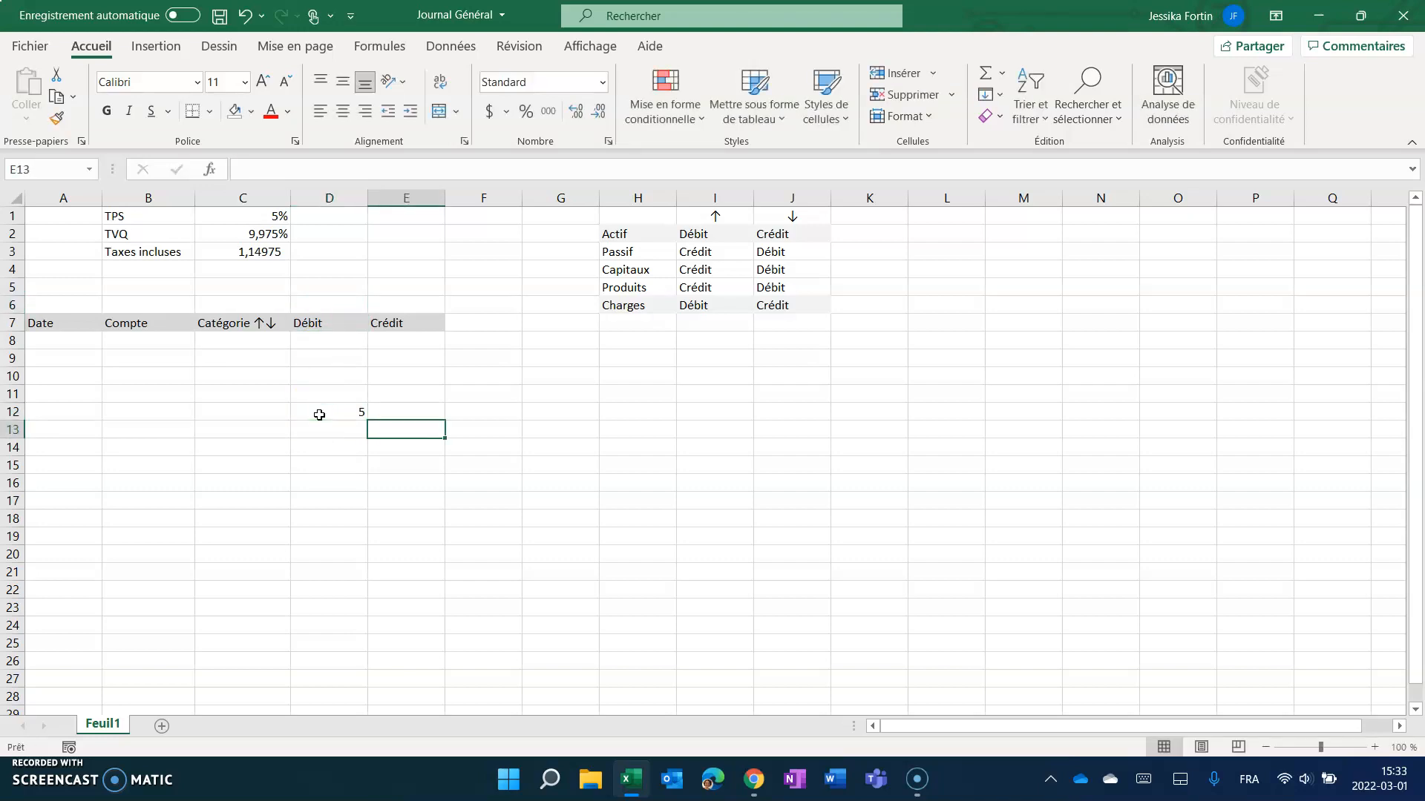
text(5)
key(Return)
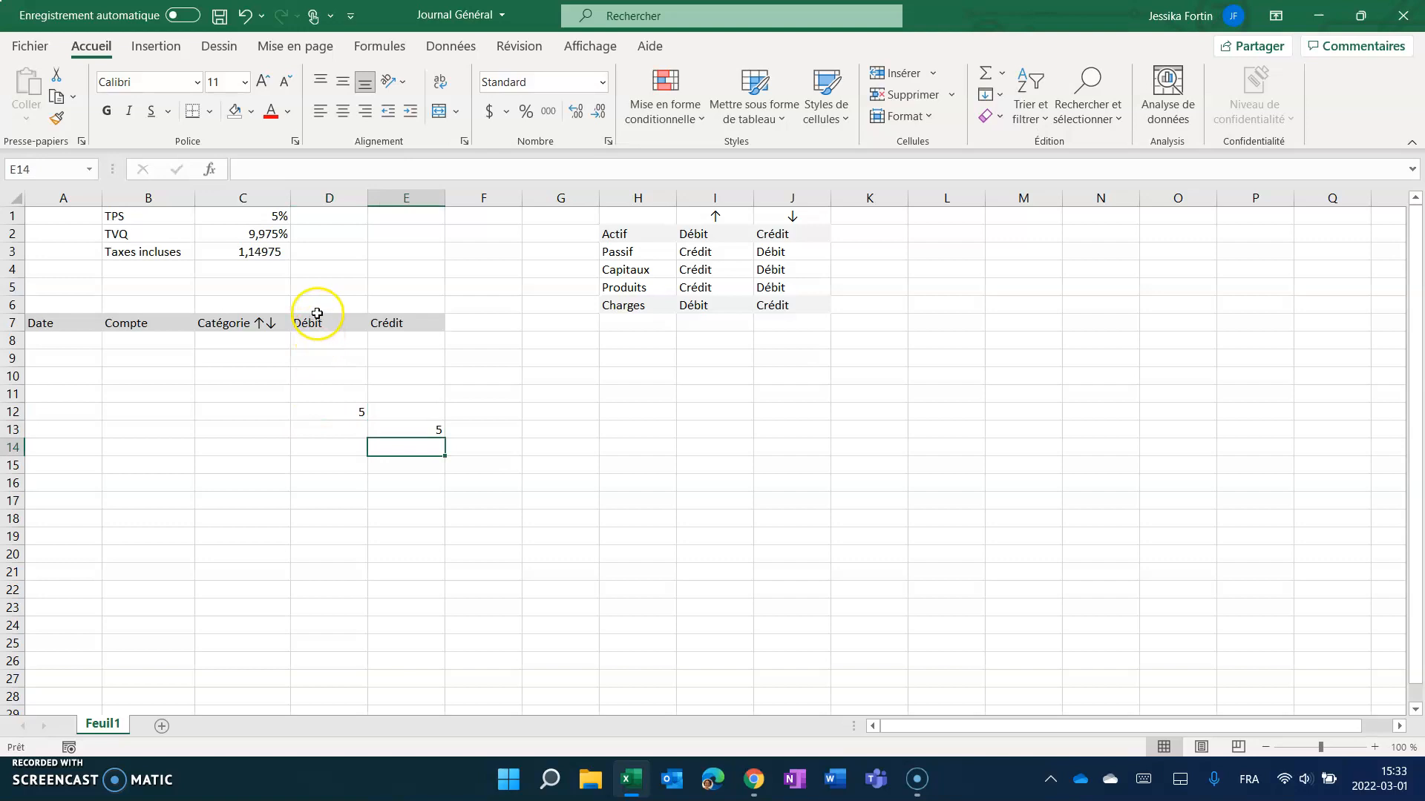
Change the test credit amount in E13 to 6.
click(336, 413)
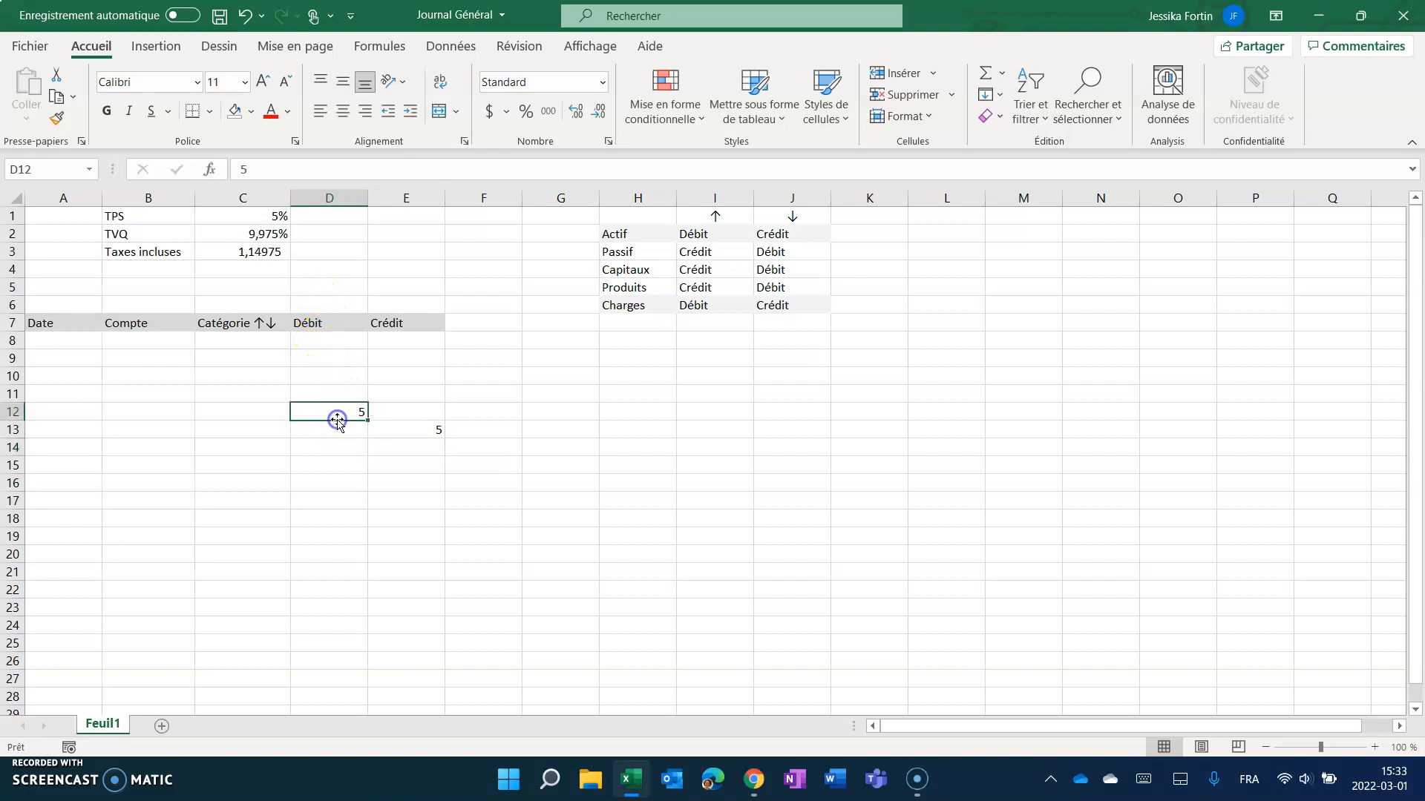
click(443, 429)
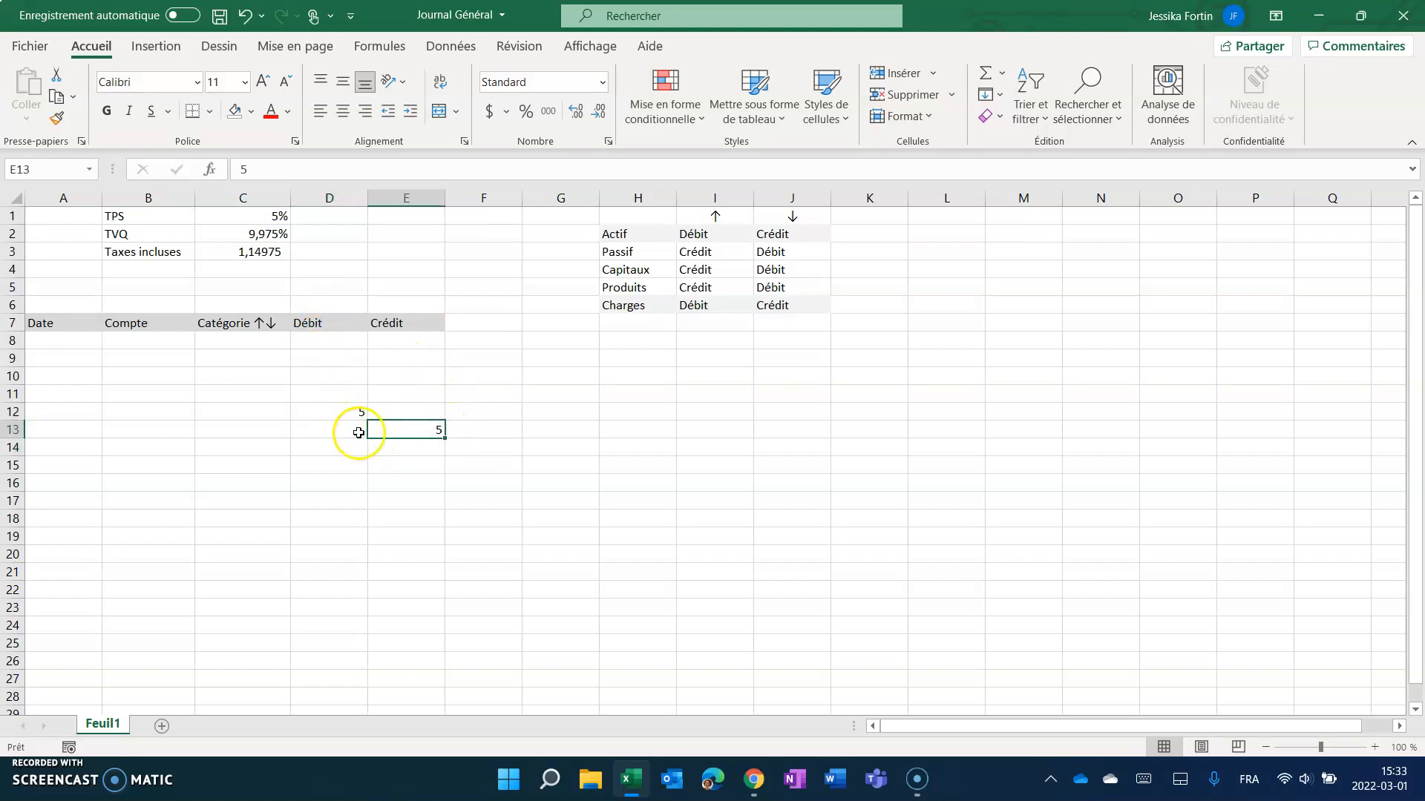
text(6)
key(Return)
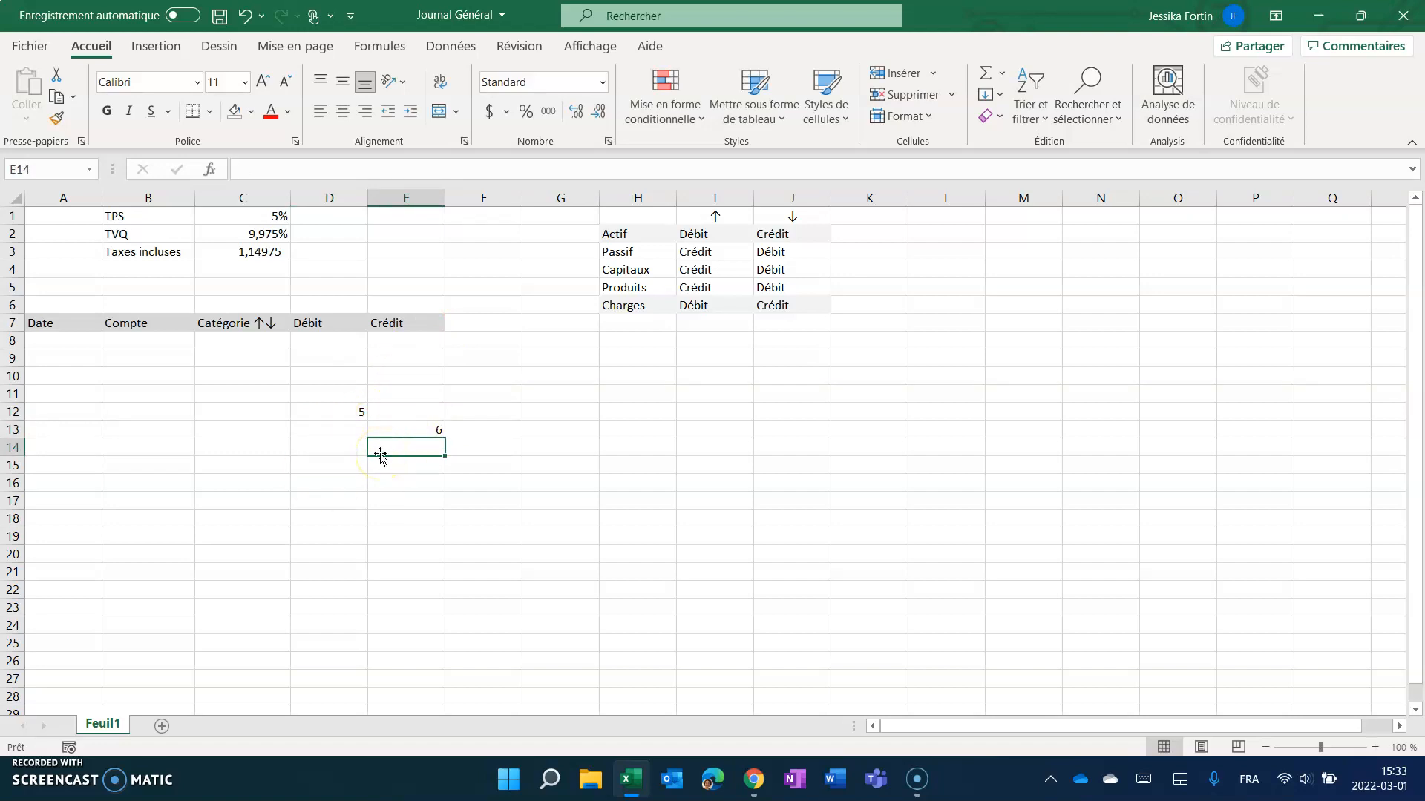
Total the Débit column in D6, above its header, with the formula =SOMME(D8:D227).
click(346, 308)
drag(346, 308, 341, 586)
click(331, 306)
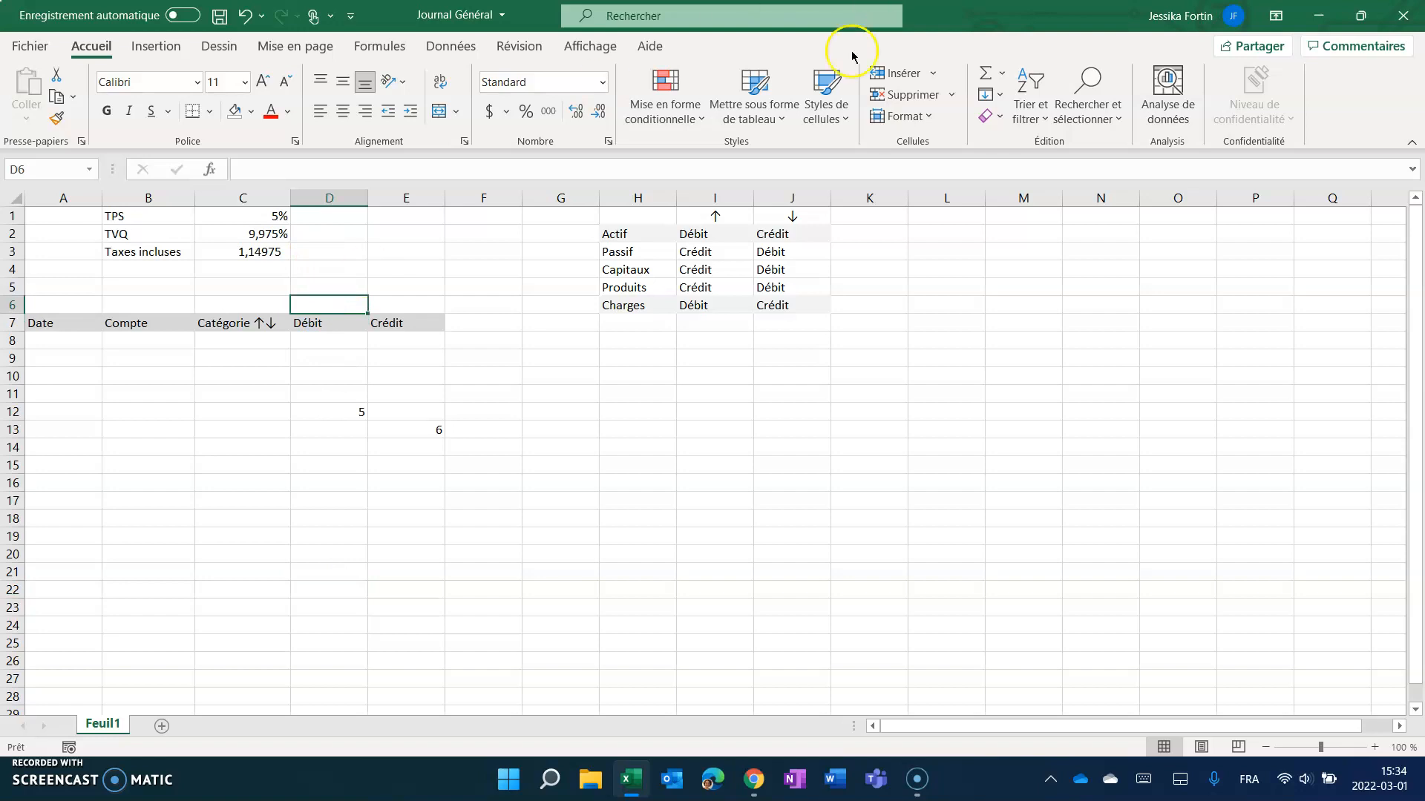
click(983, 78)
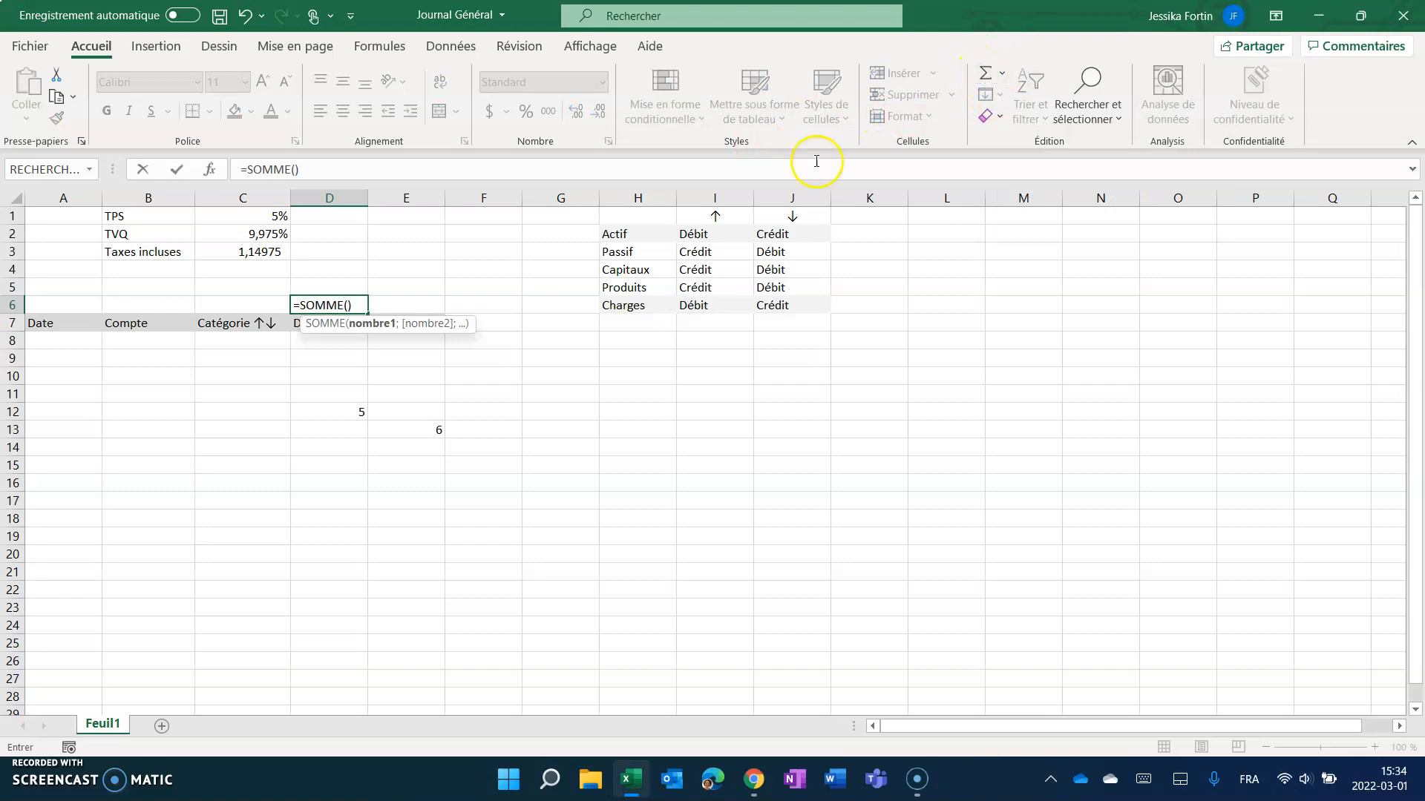
click(349, 342)
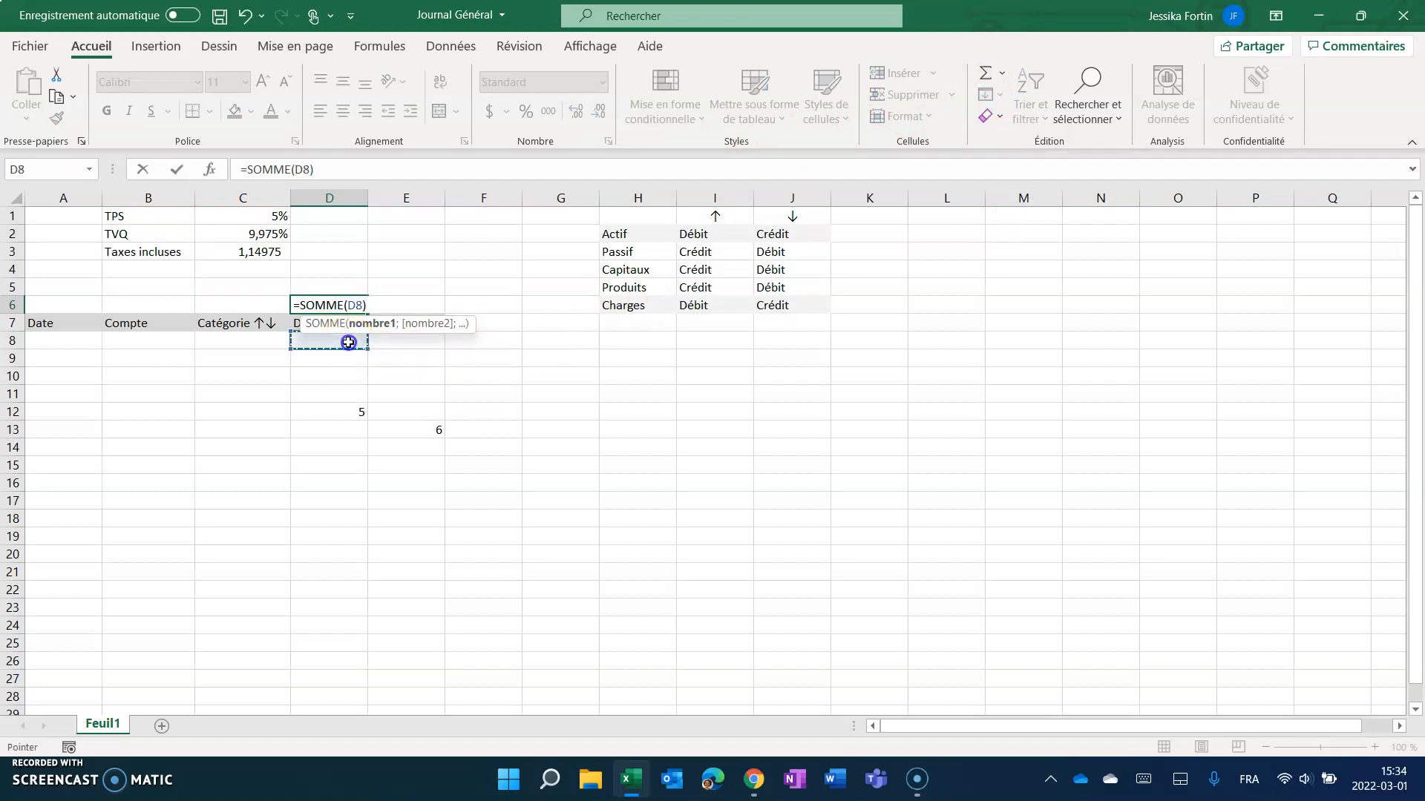
drag(349, 343, 318, 668)
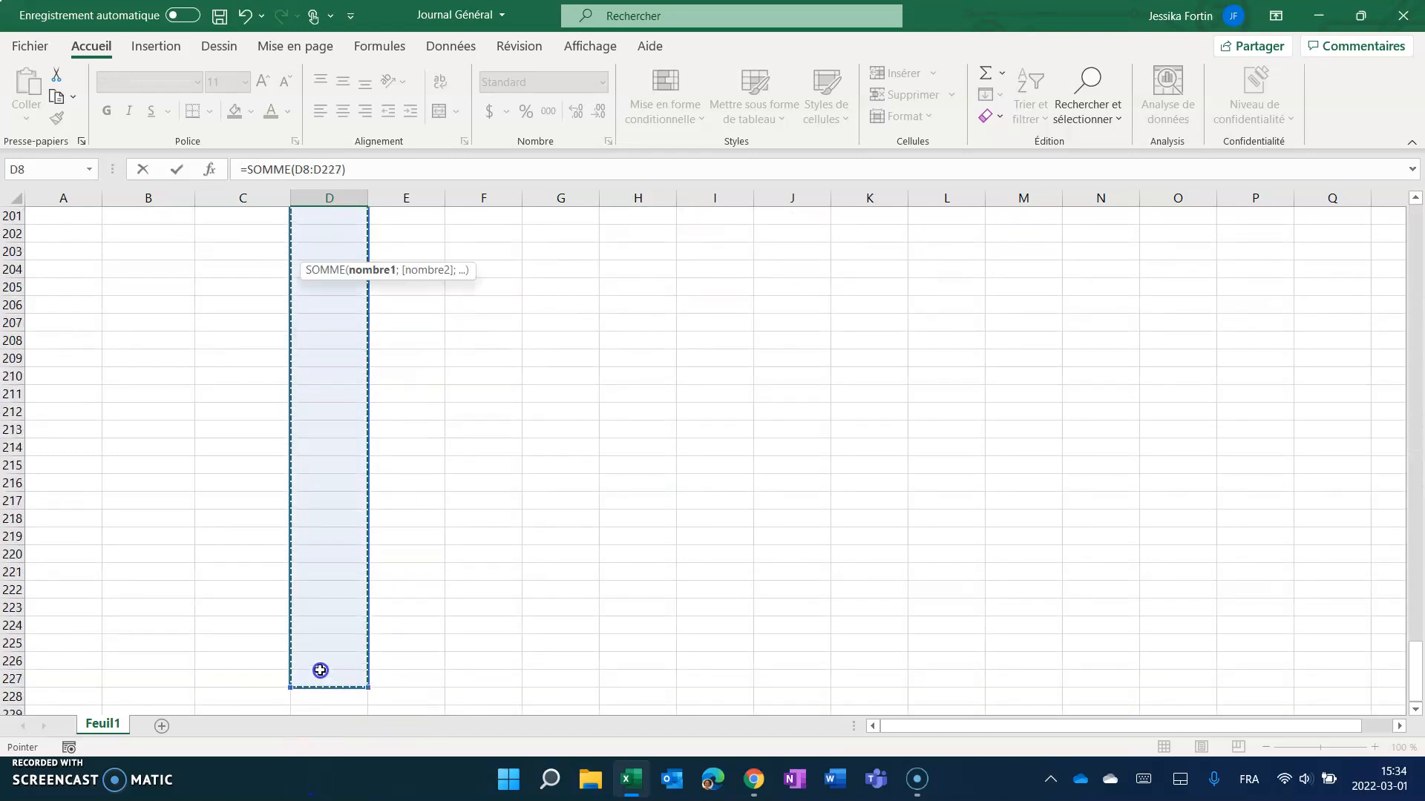
key(Escape)
scroll(339, 323, up, 2)
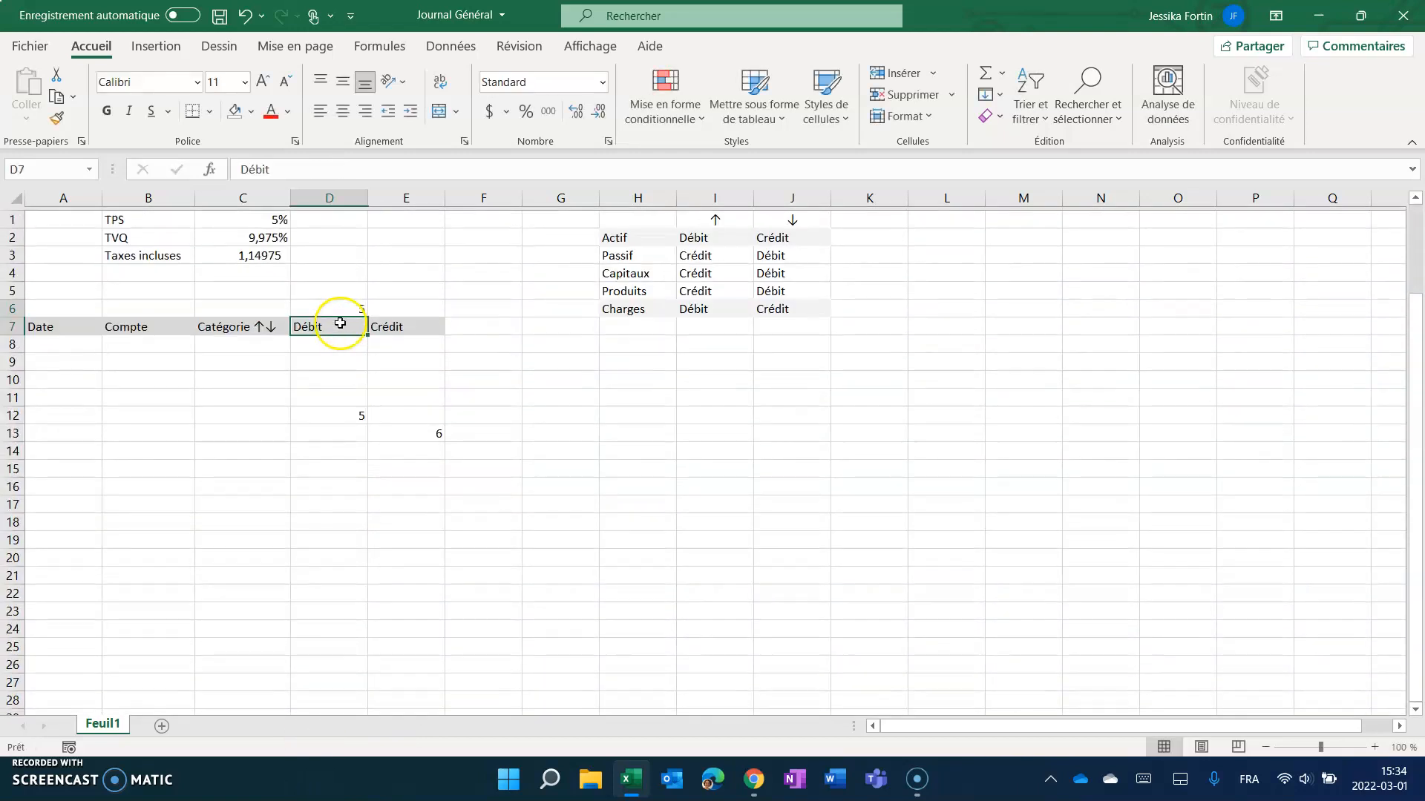
double_click(338, 303)
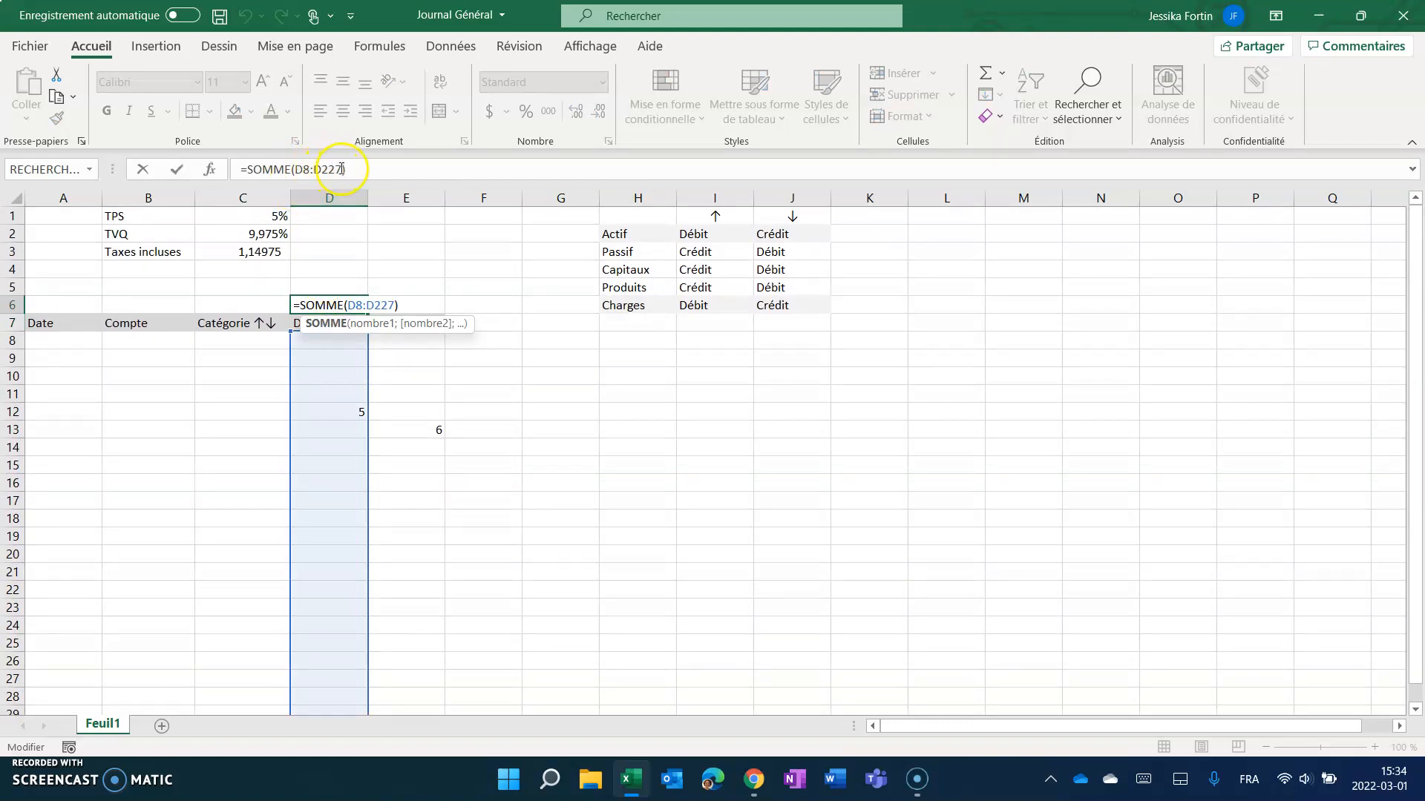
key(Return)
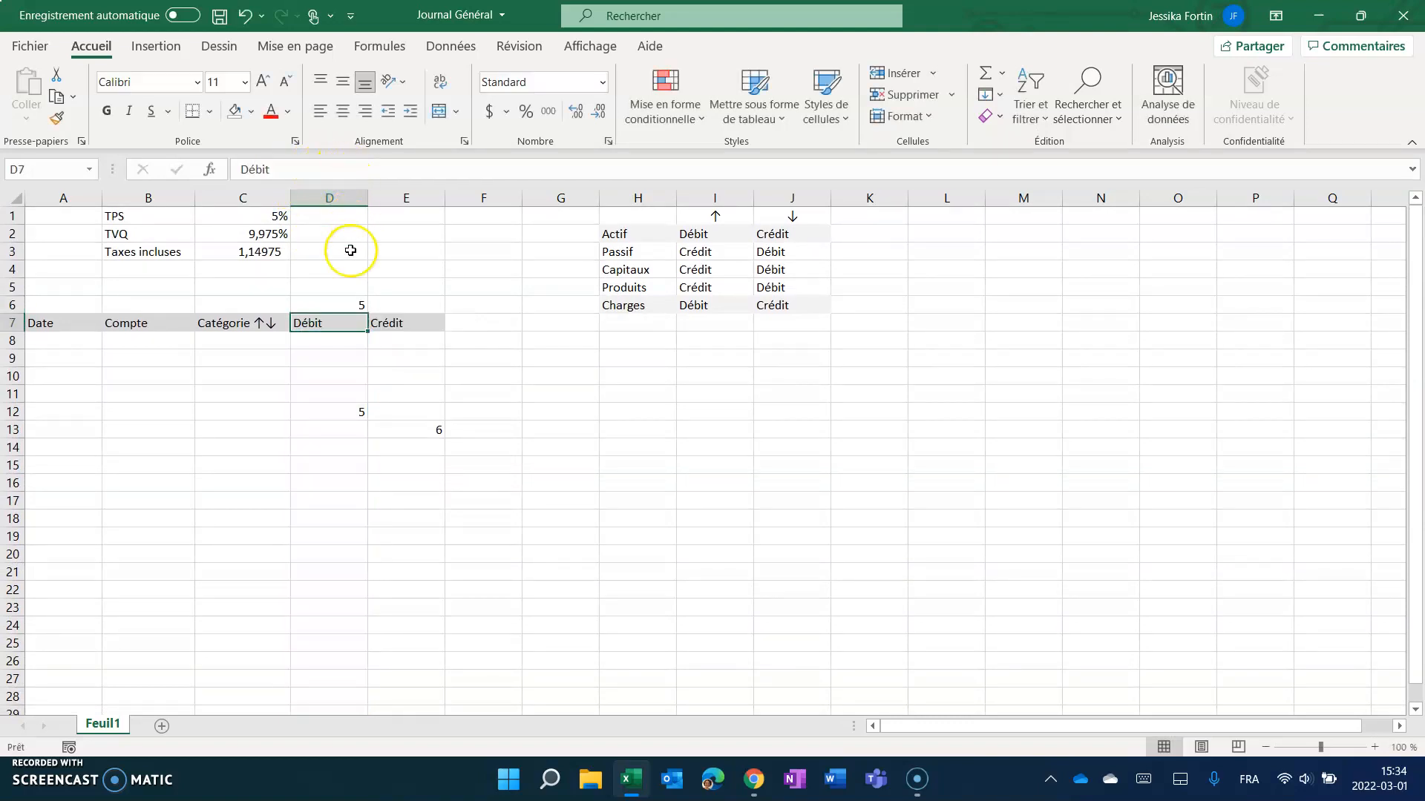
Fill the Débit total formula from D6 across to E6 and check that it sums E8:E227.
click(344, 302)
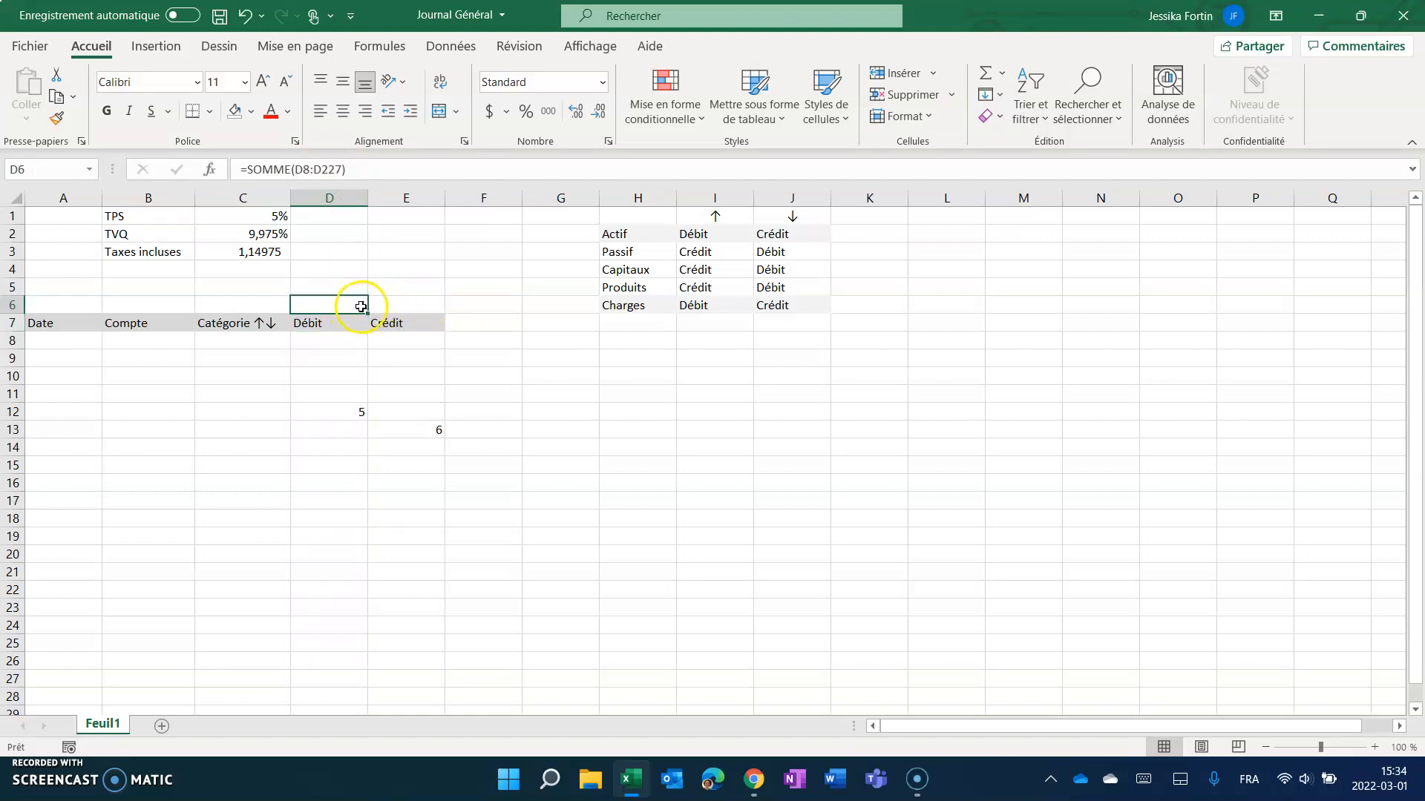
drag(368, 314, 433, 305)
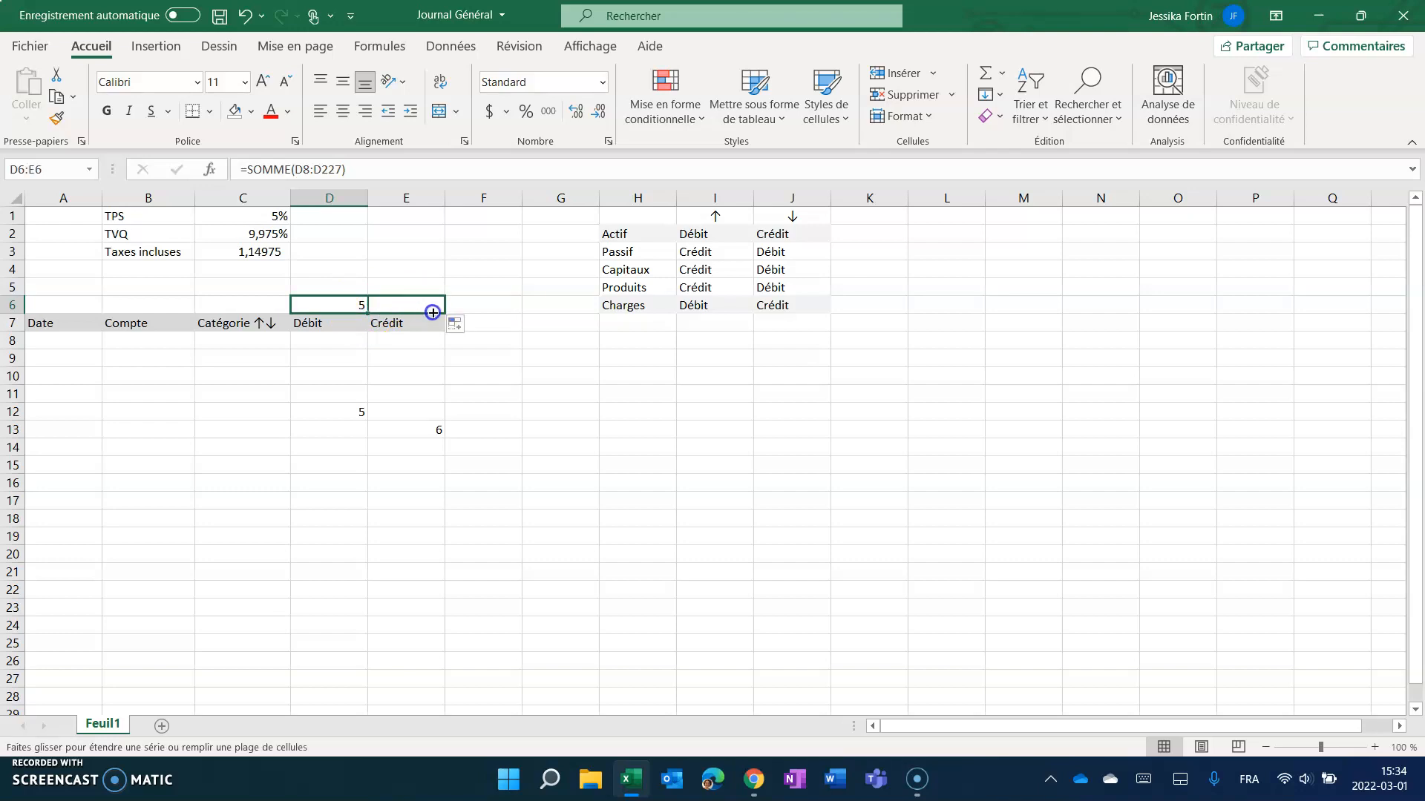
click(436, 305)
double_click(436, 305)
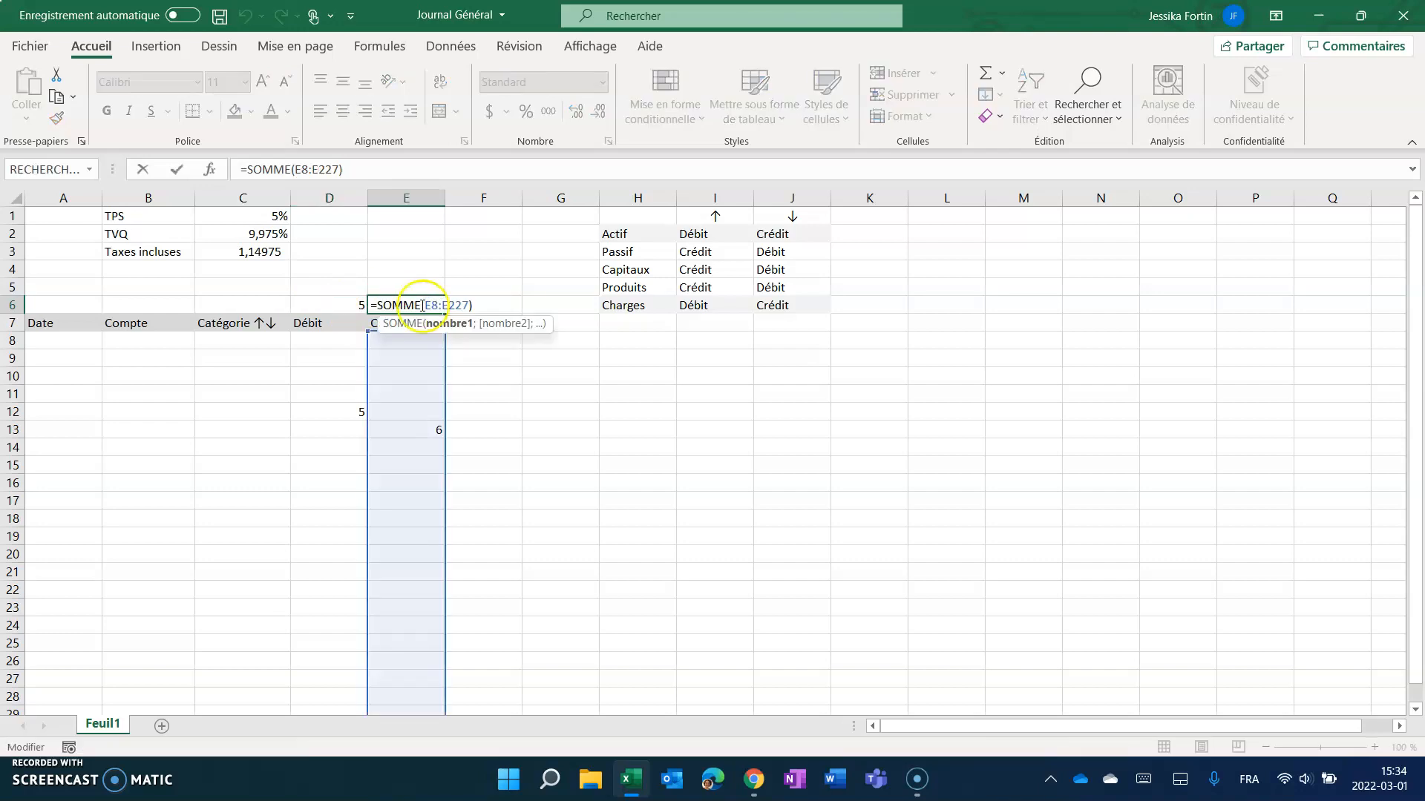
key(Return)
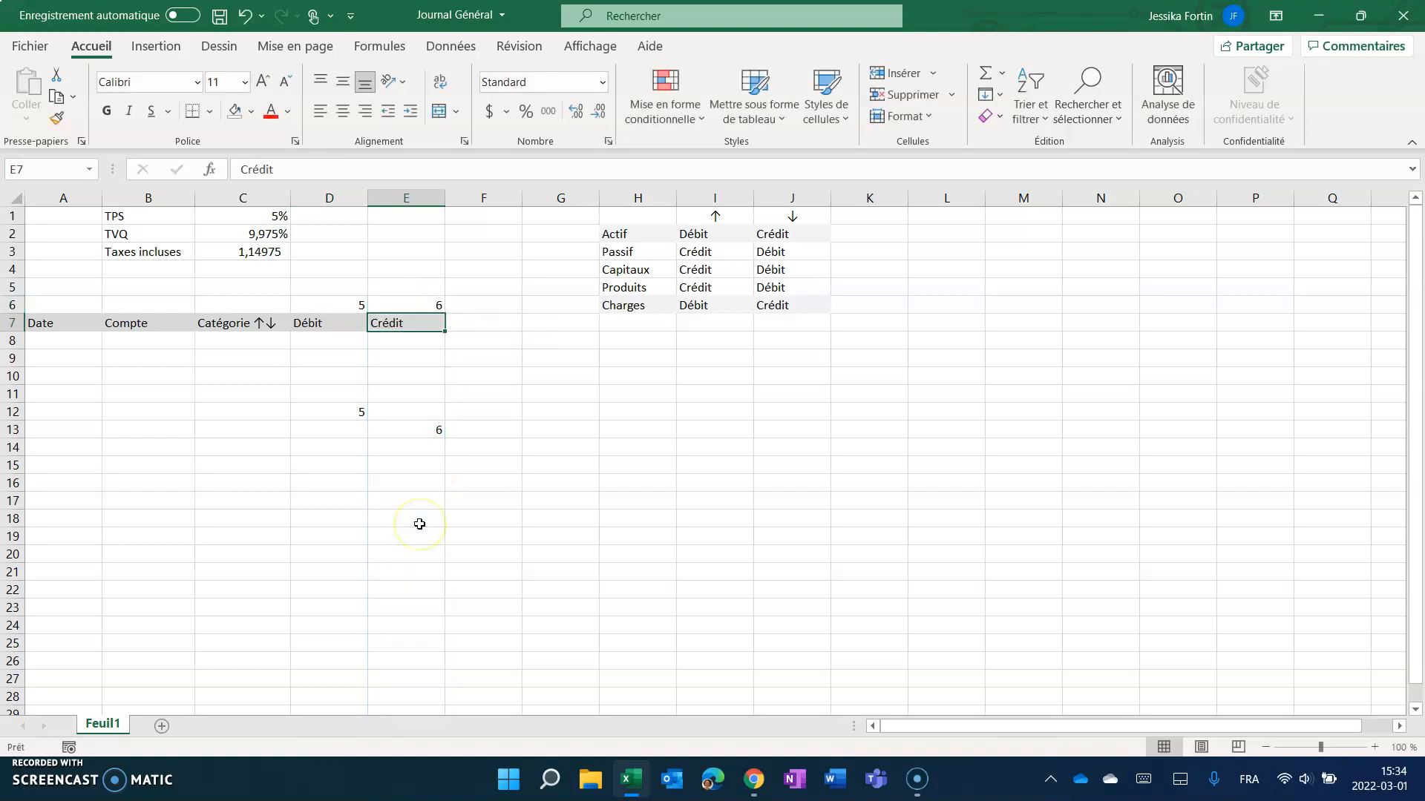
Calculate the difference between the Débit and Crédit totals in F6 with the formula =D6-E6.
click(360, 303)
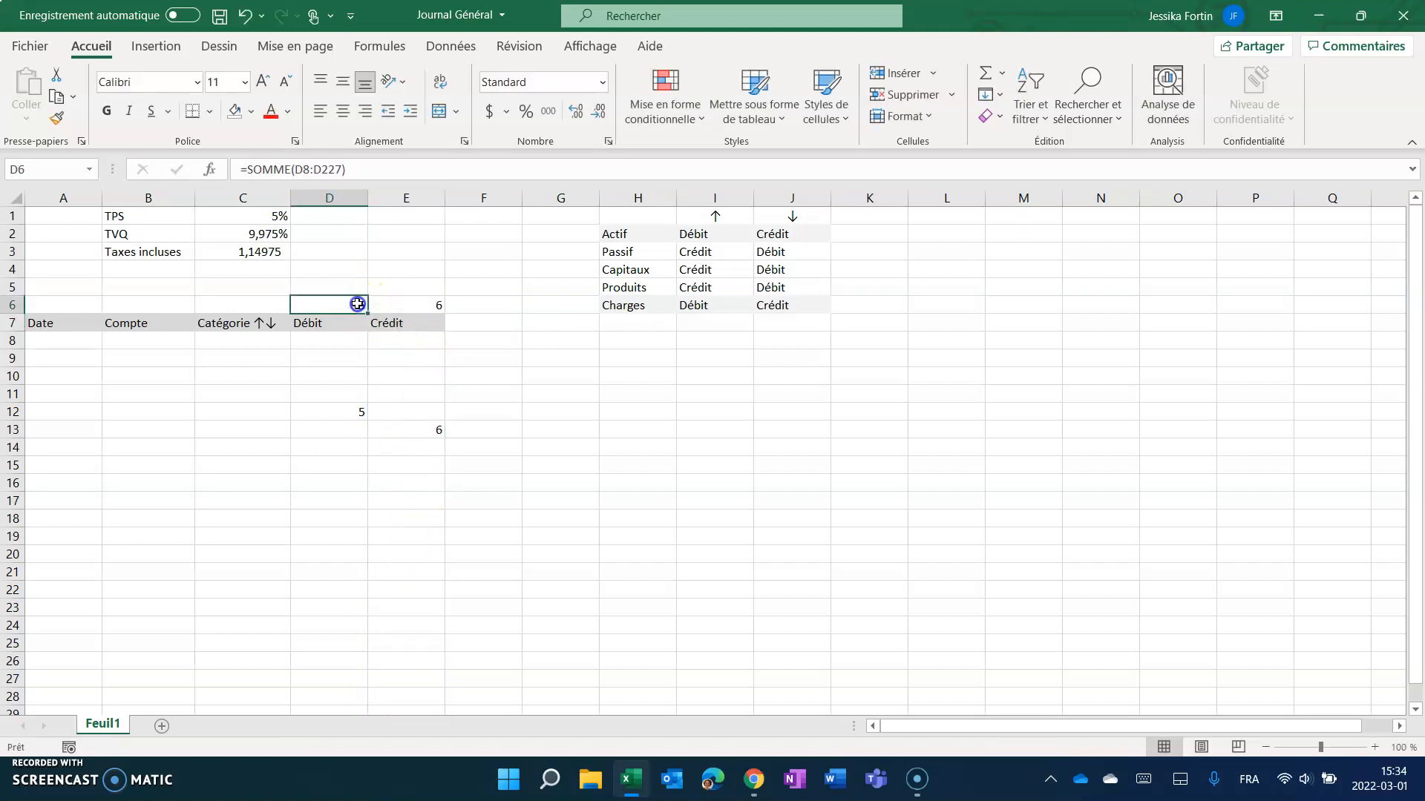
click(406, 298)
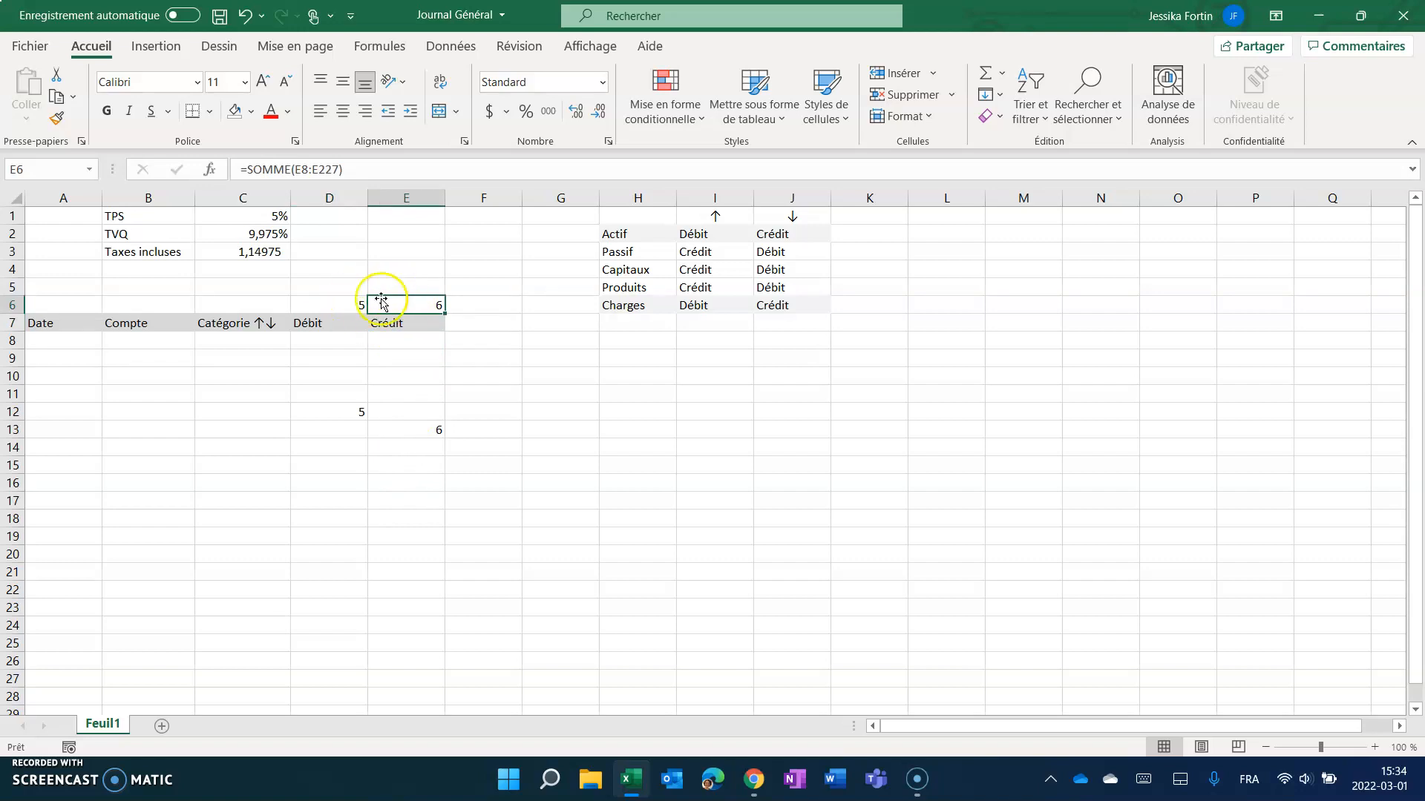
click(458, 311)
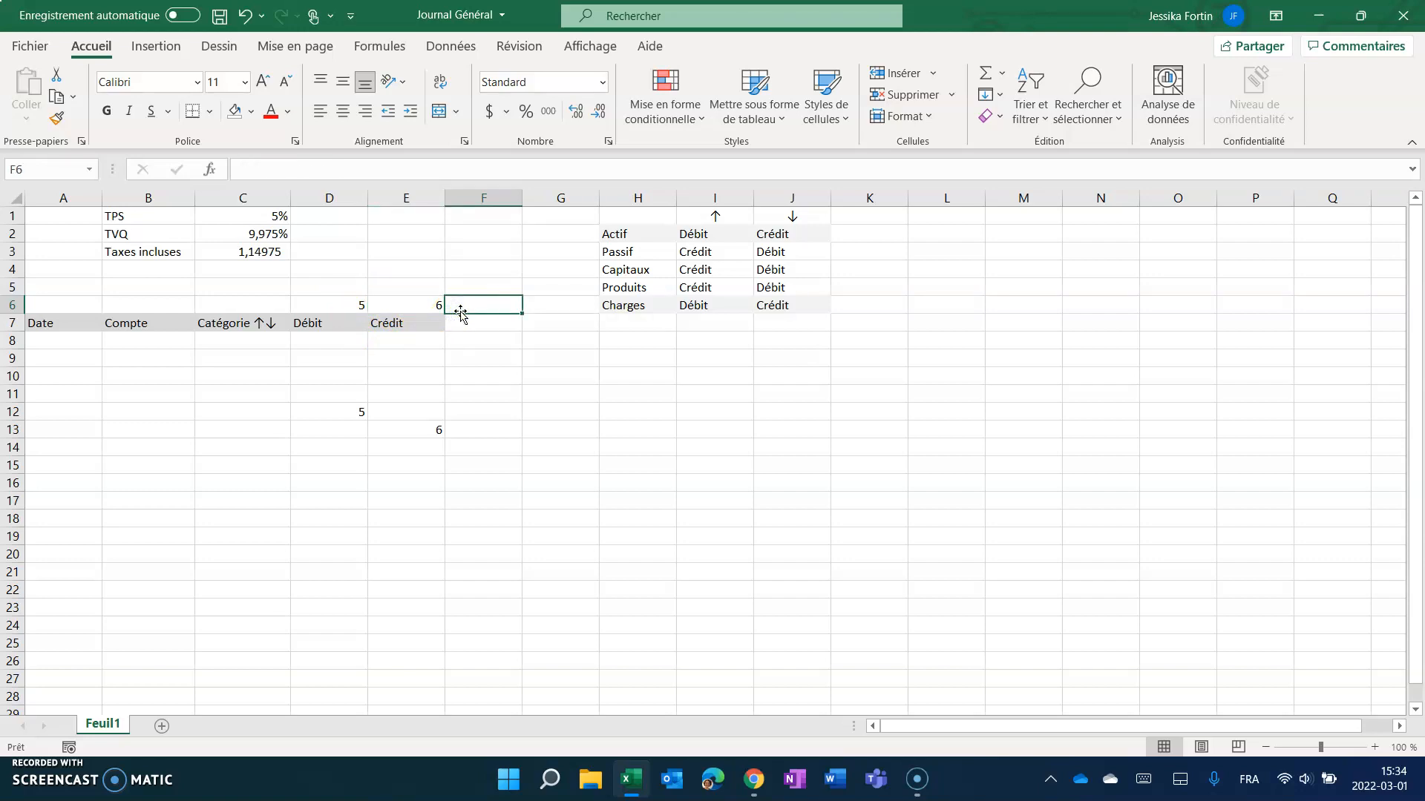
text(=)
click(356, 301)
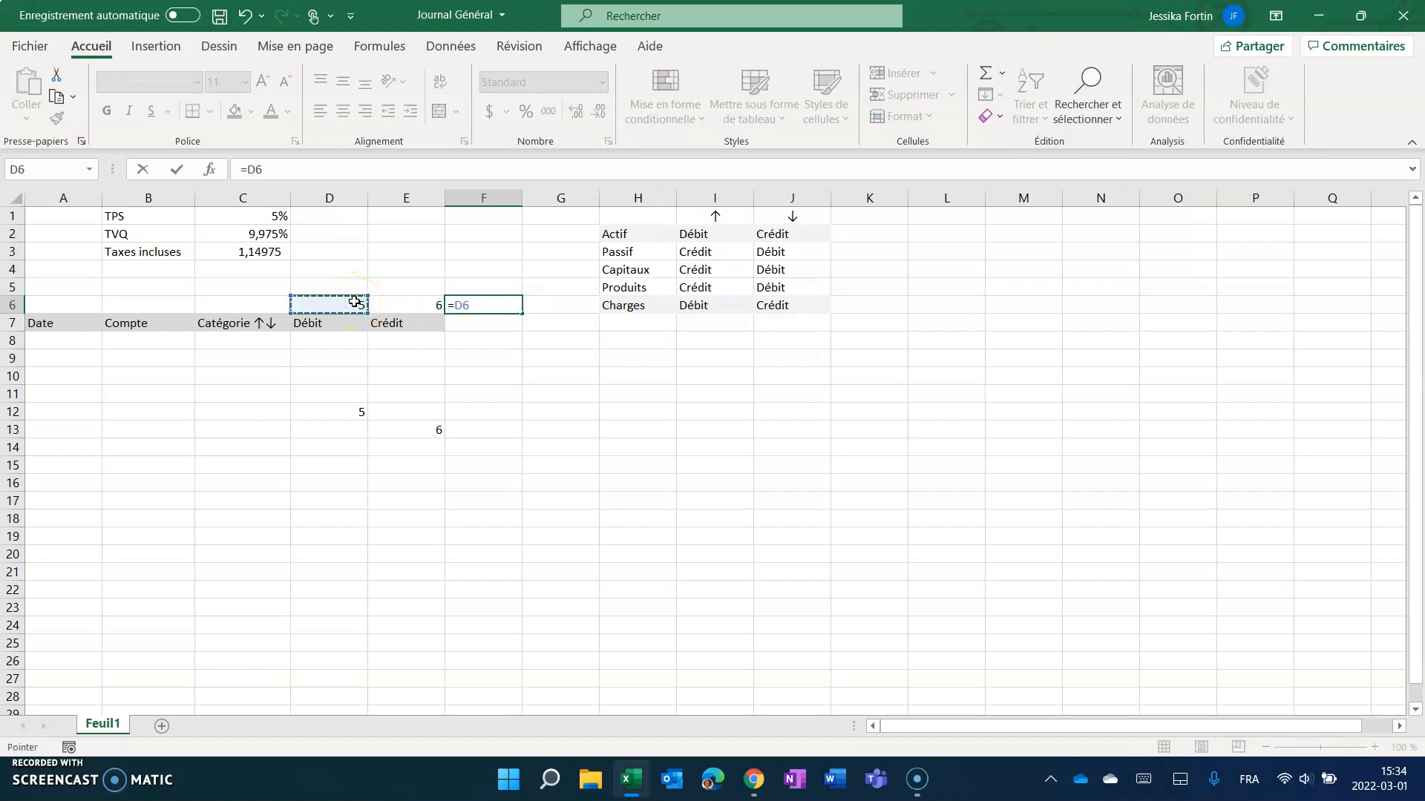
text(-)
click(400, 299)
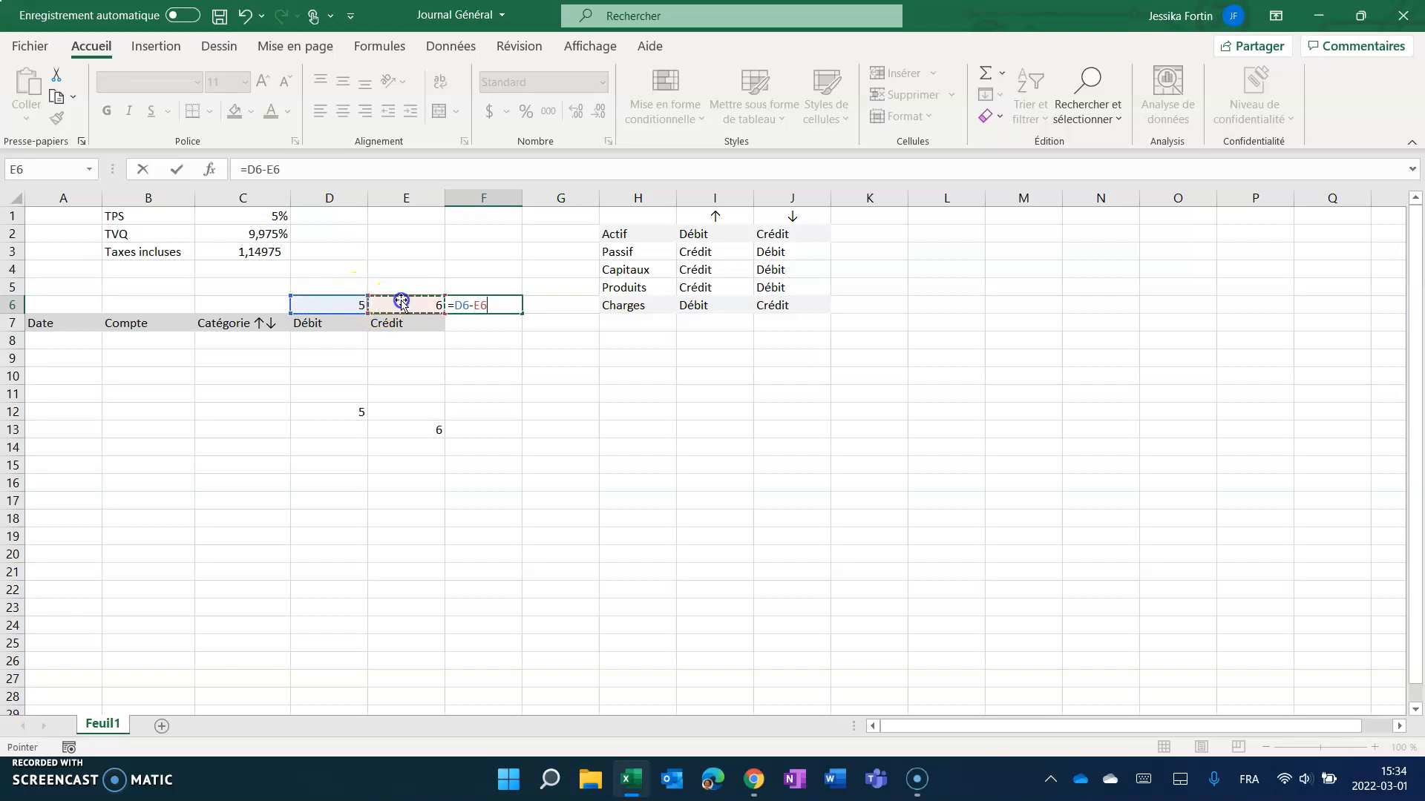
key(Return)
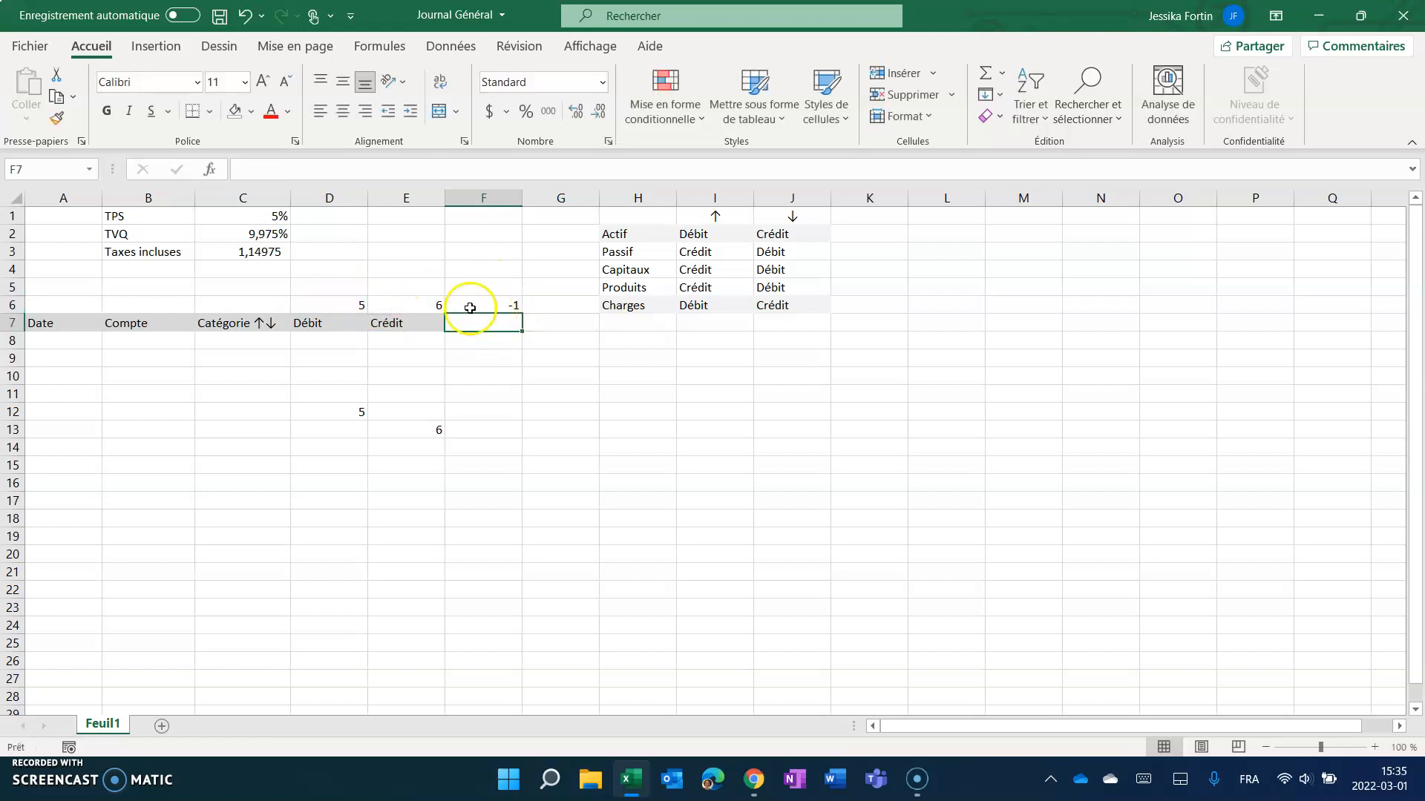
Set the test credit amount in E13 to 5.
click(427, 429)
text(5)
key(Return)
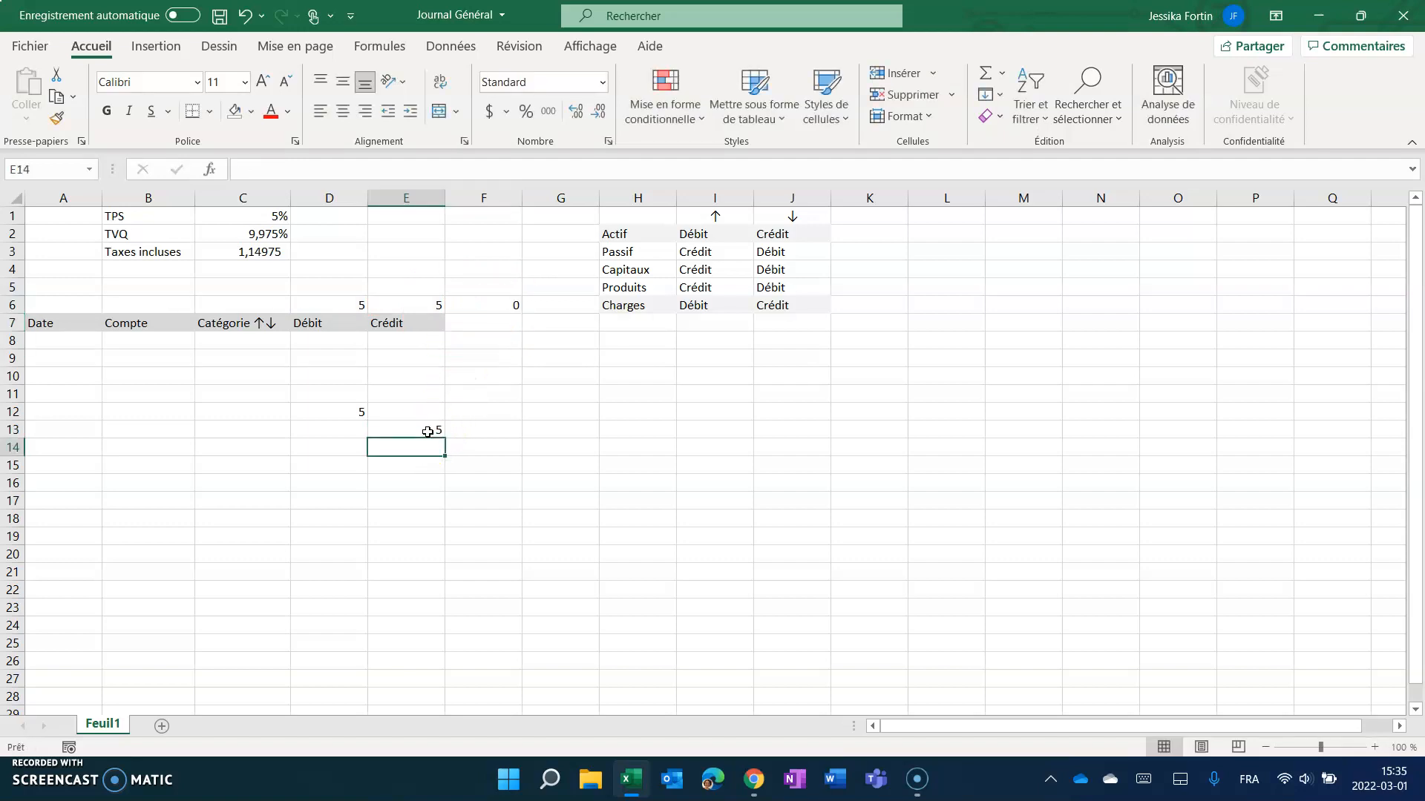
Create a conditional formatting rule on the difference in F6 for cell values different from (différente de) 0.
click(498, 310)
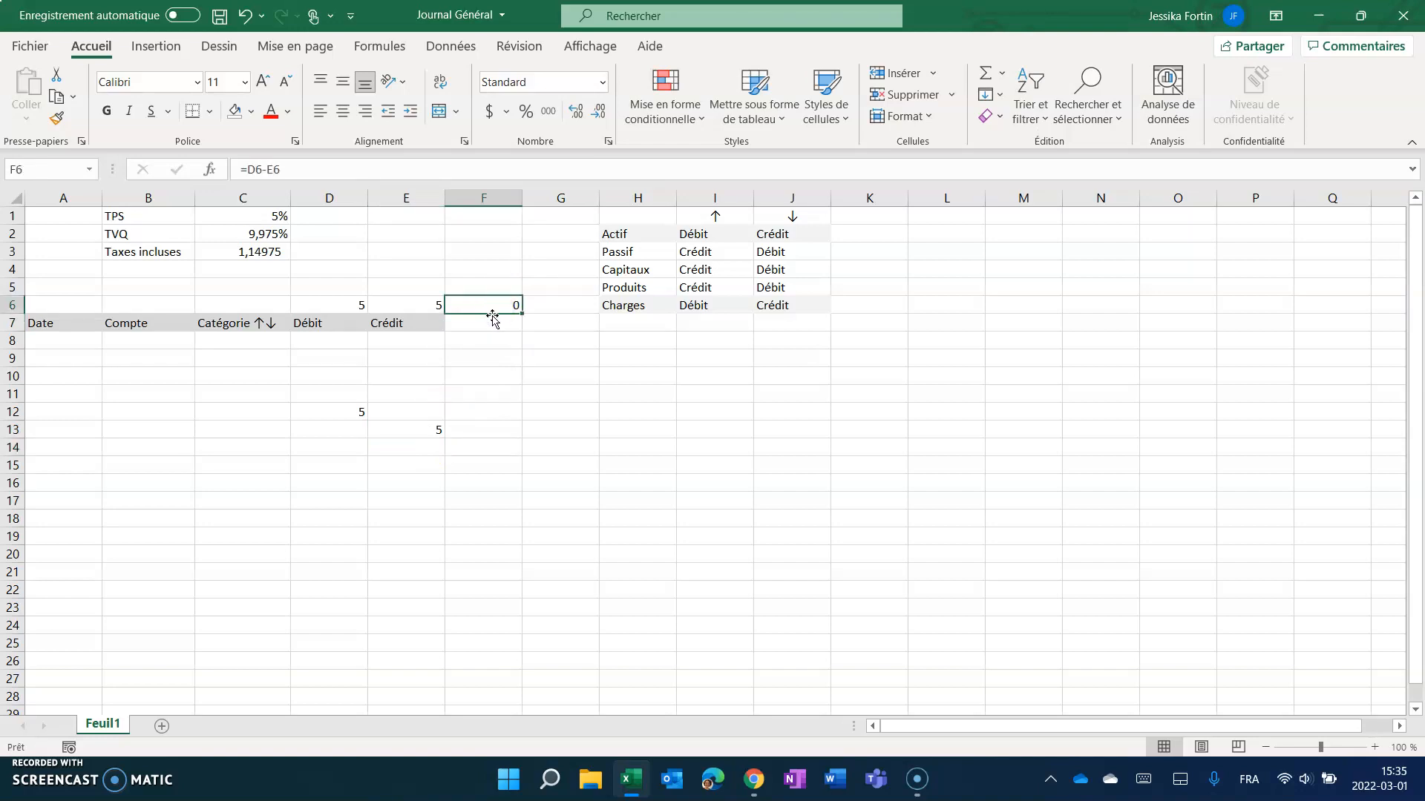
click(698, 129)
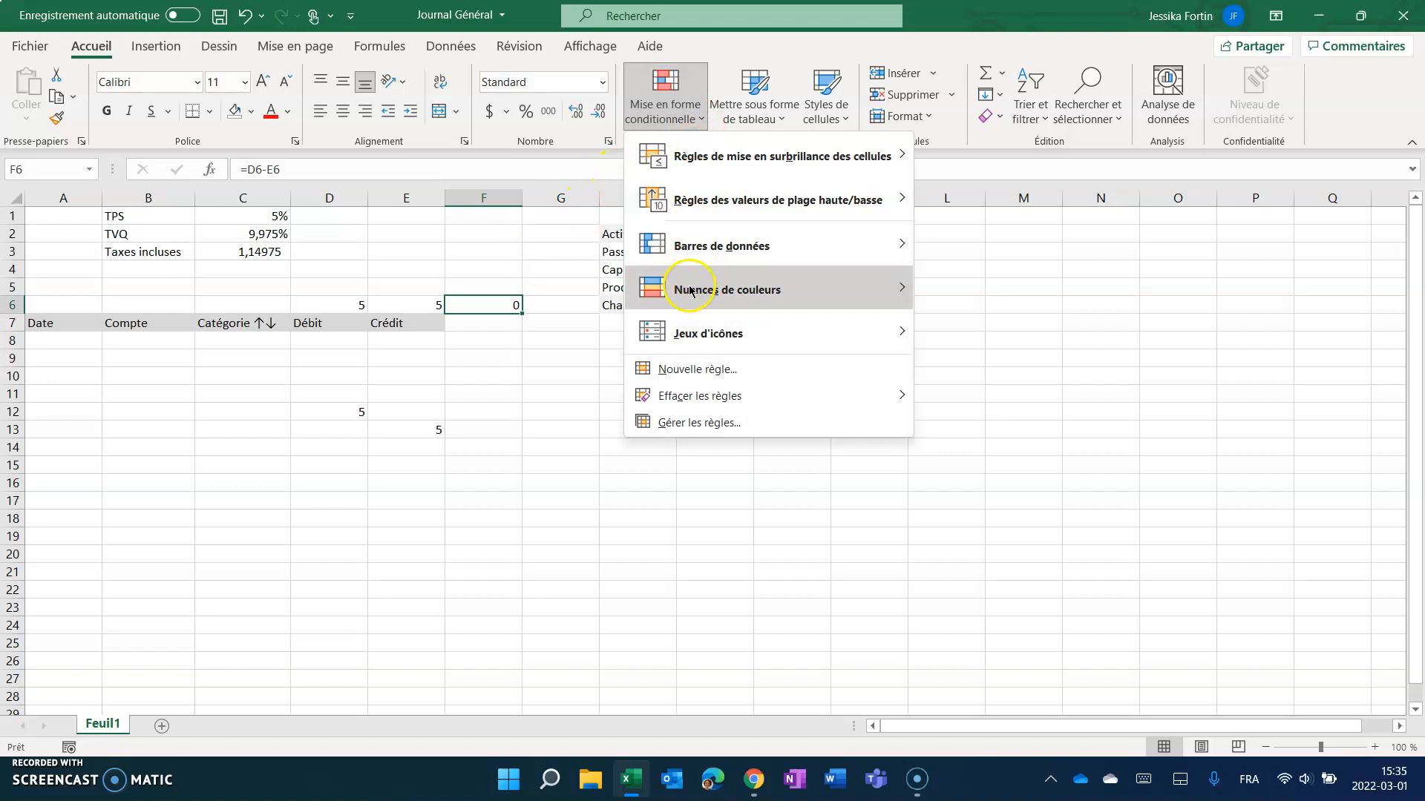
click(689, 373)
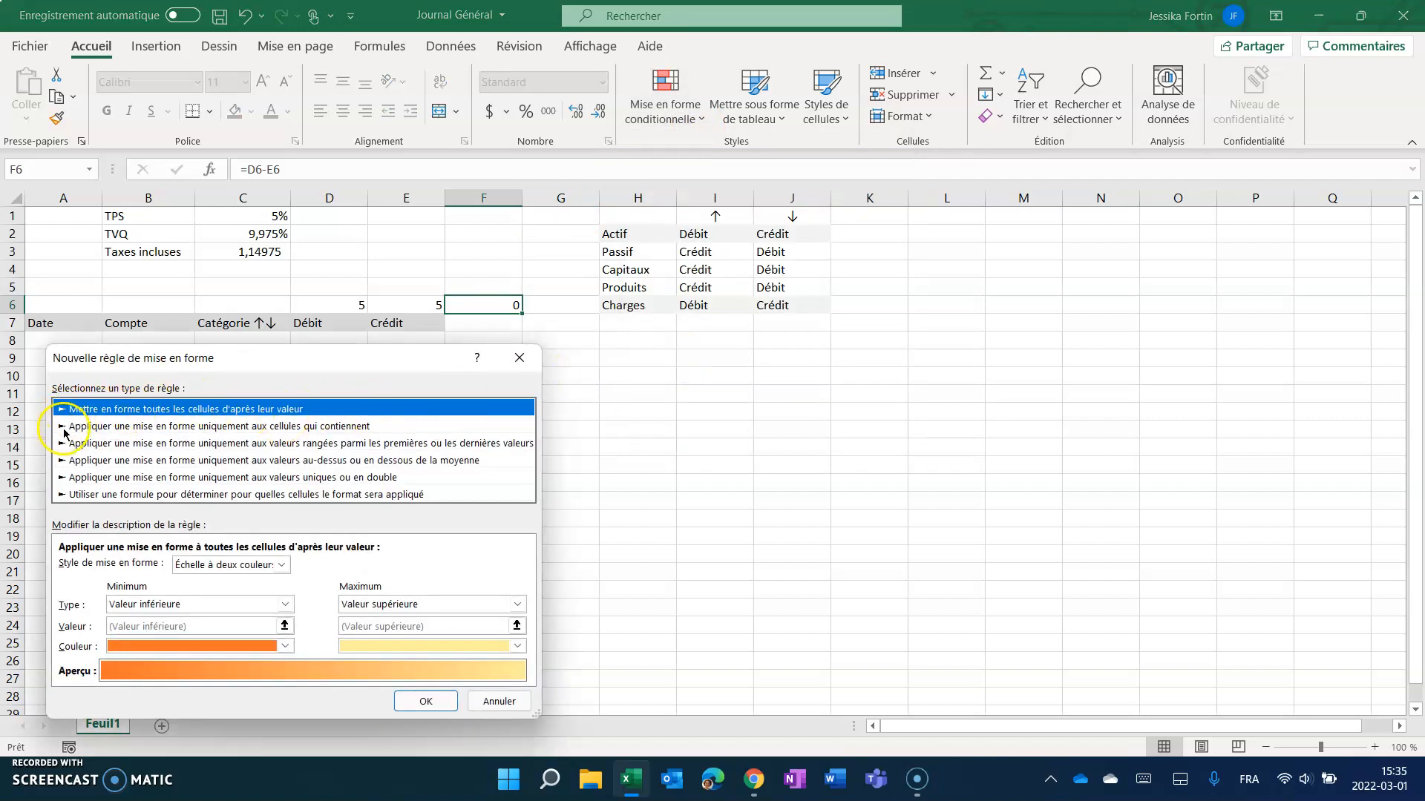
click(219, 427)
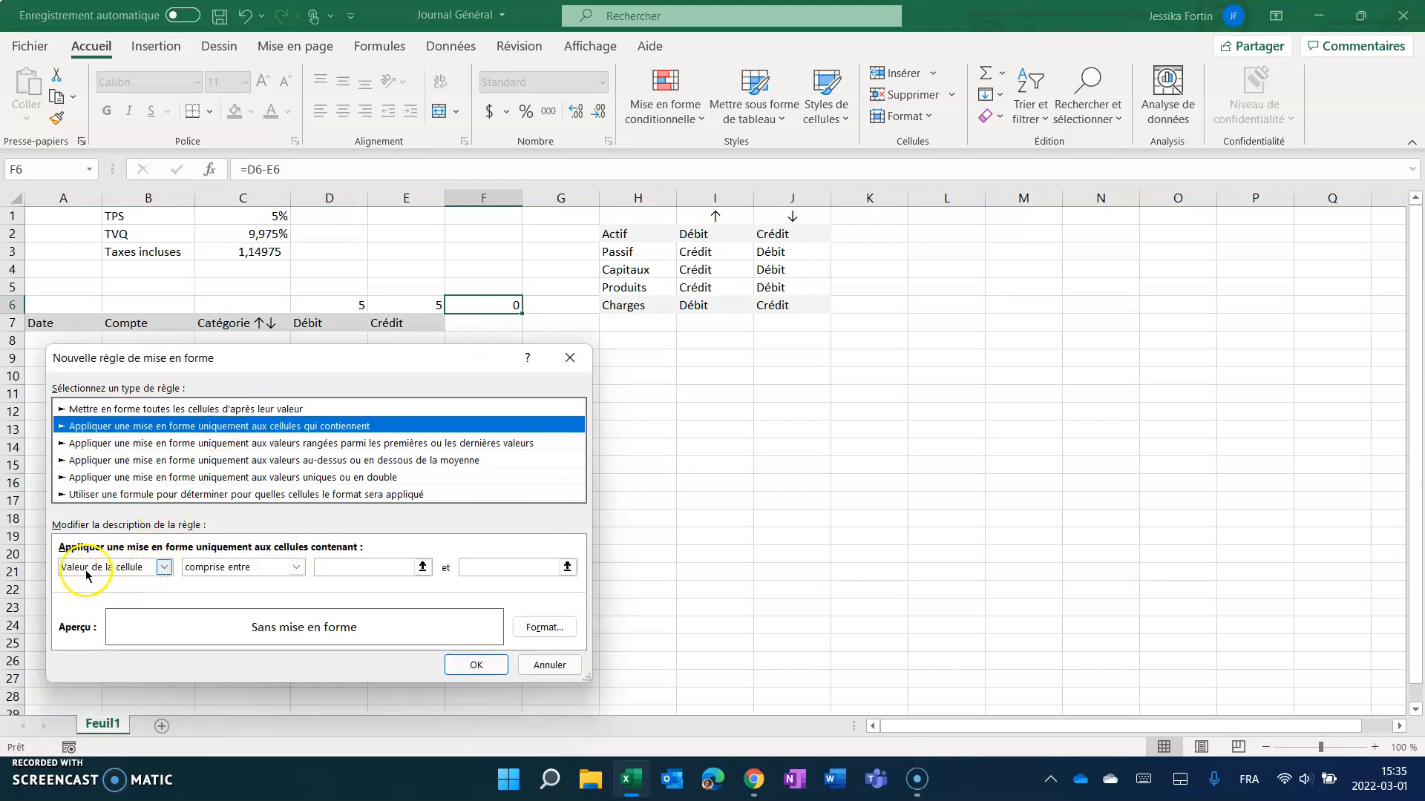
click(222, 567)
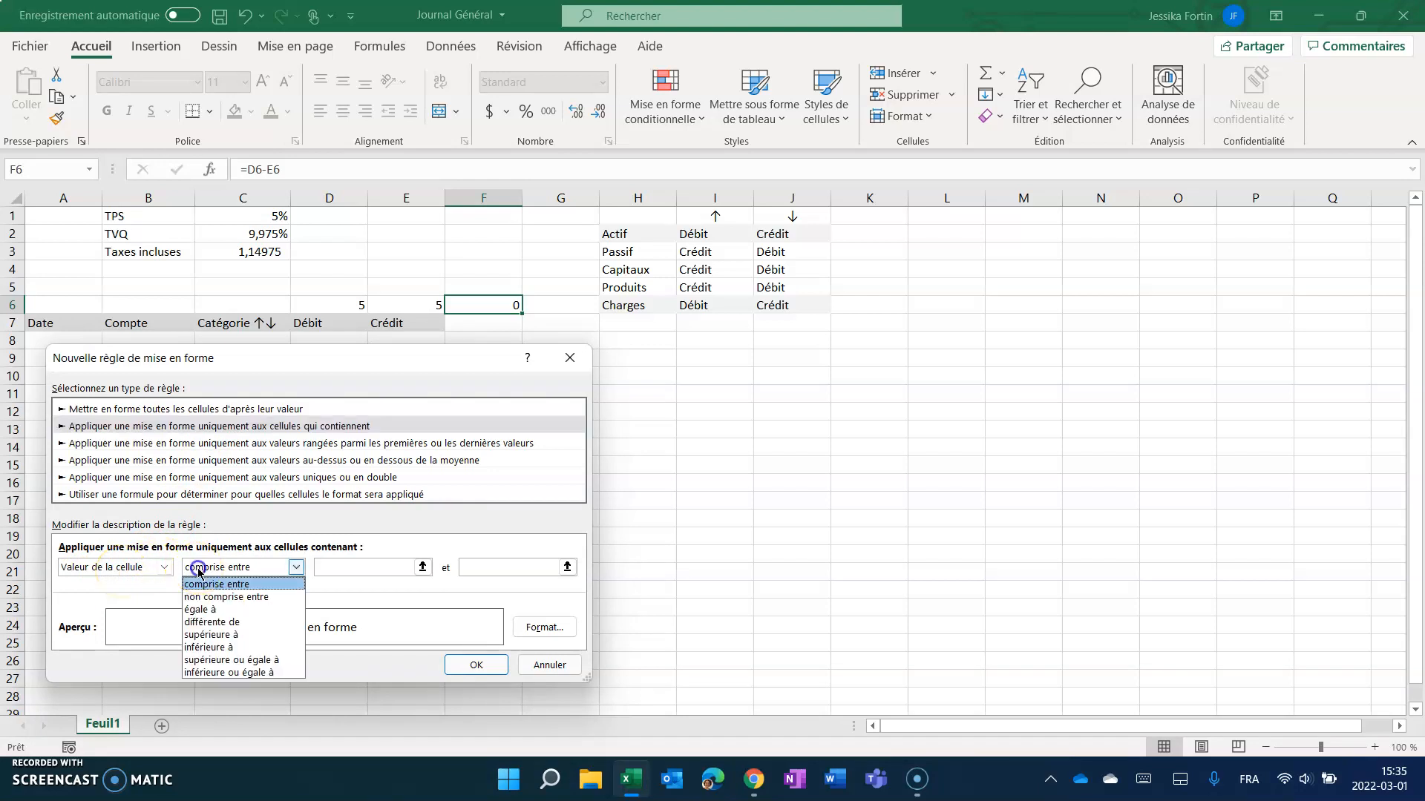
click(207, 622)
click(349, 569)
text(0)
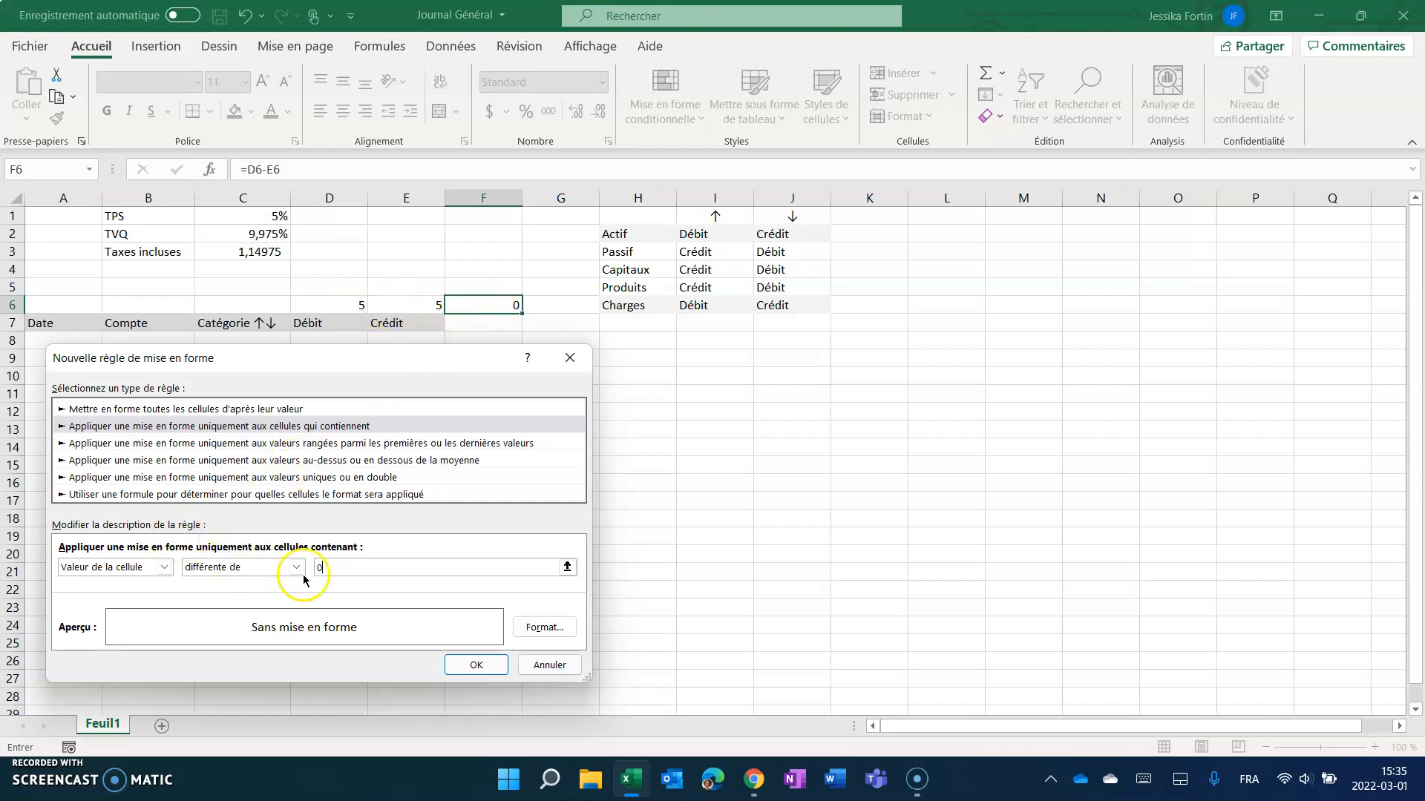
Give the F6 conditional formatting rule a bright red fill and apply it.
click(545, 627)
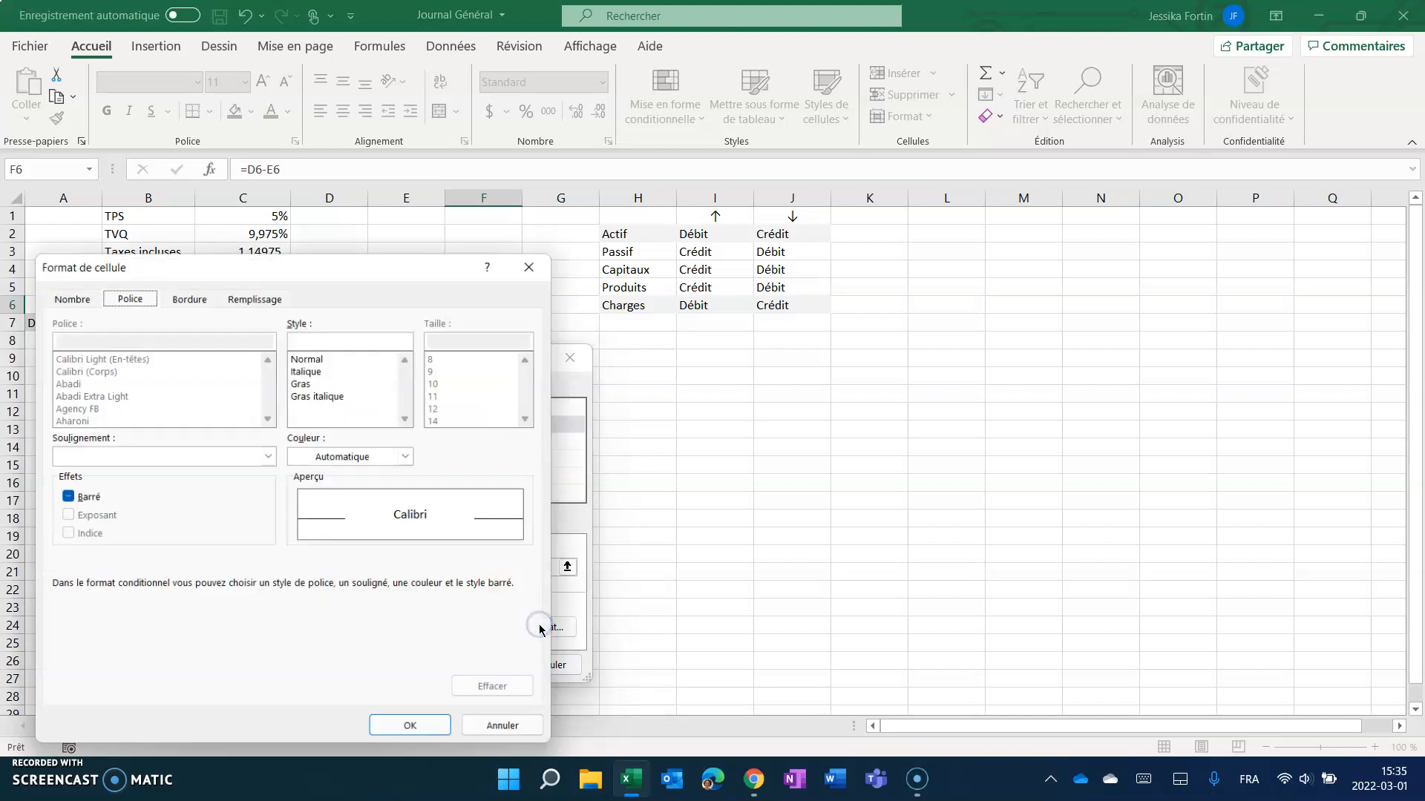
click(269, 297)
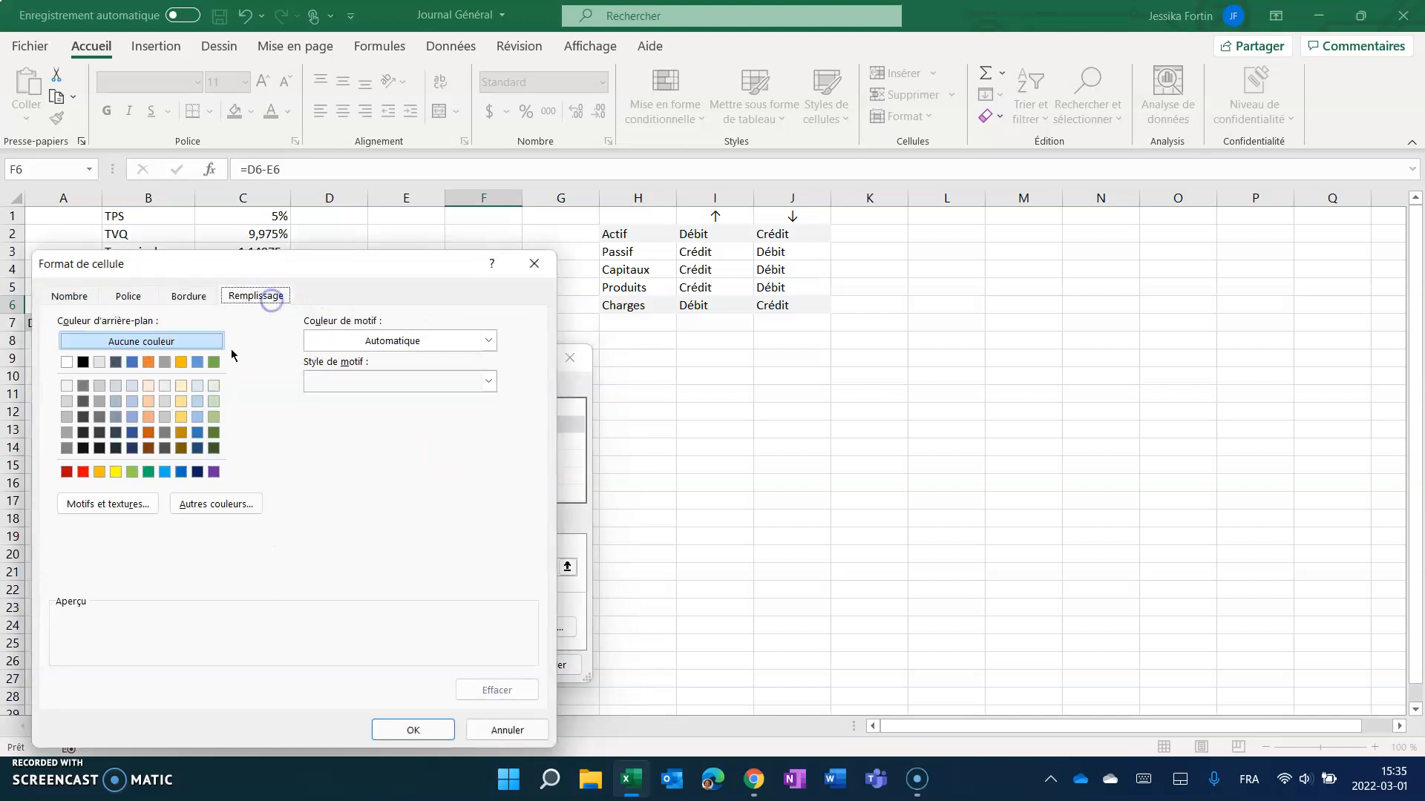
click(84, 472)
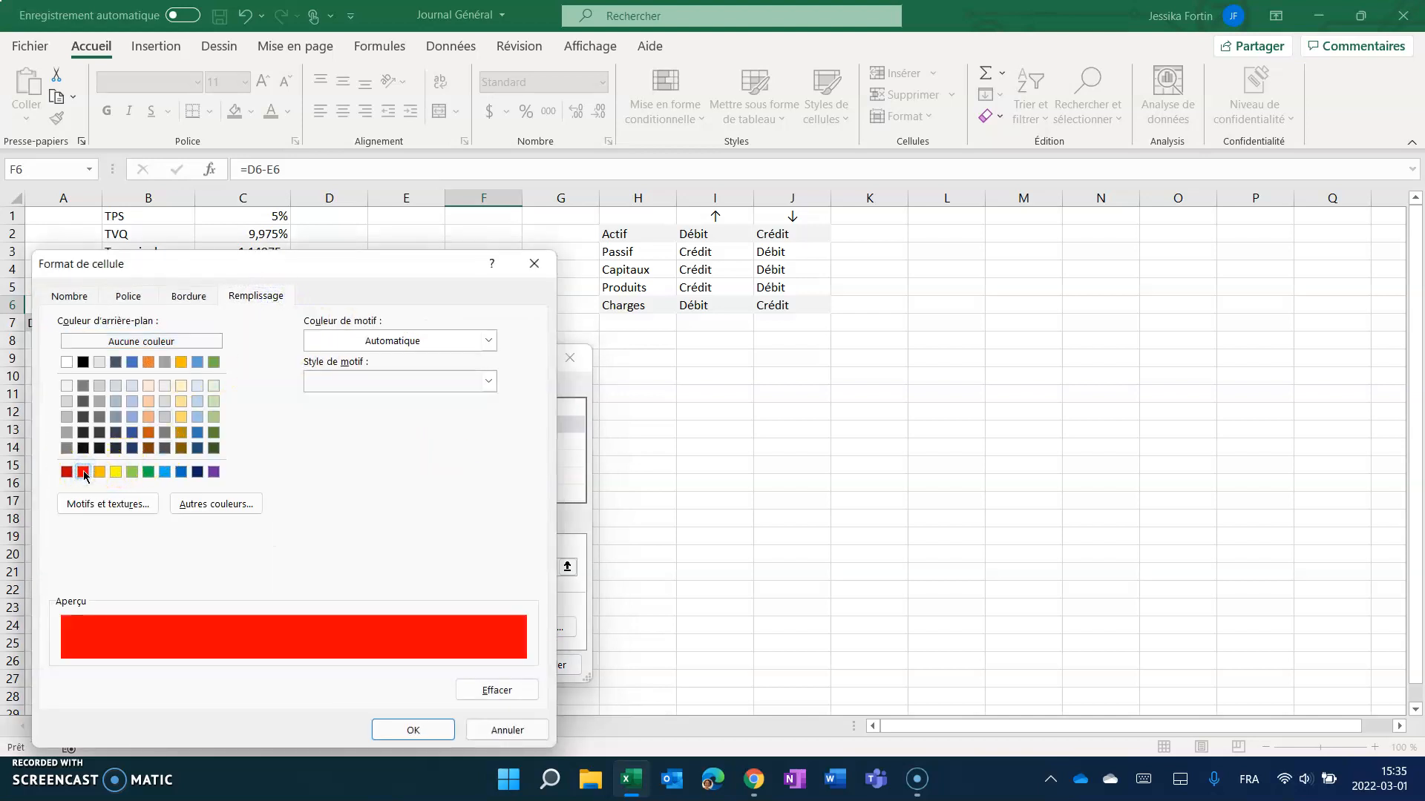
click(427, 734)
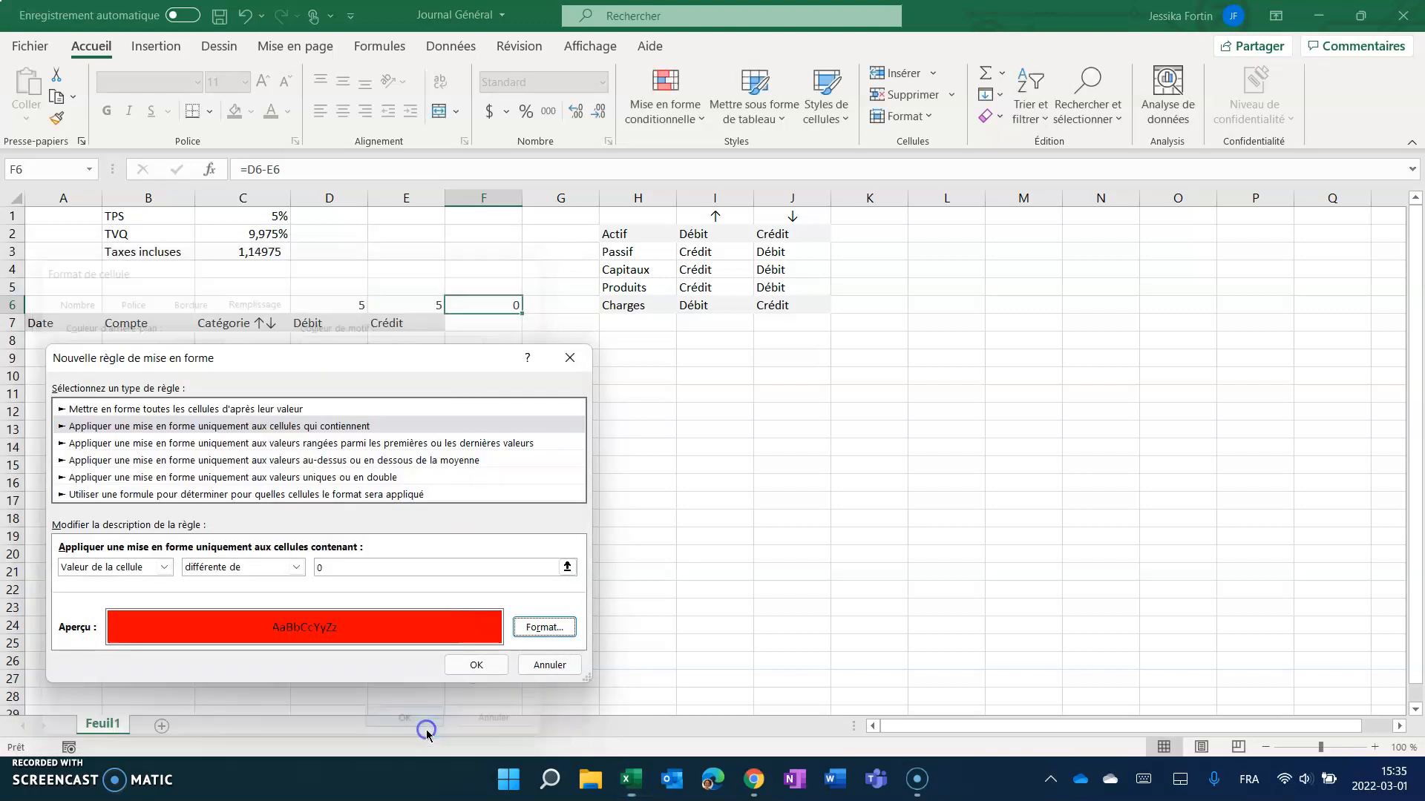
click(477, 661)
click(497, 570)
click(483, 298)
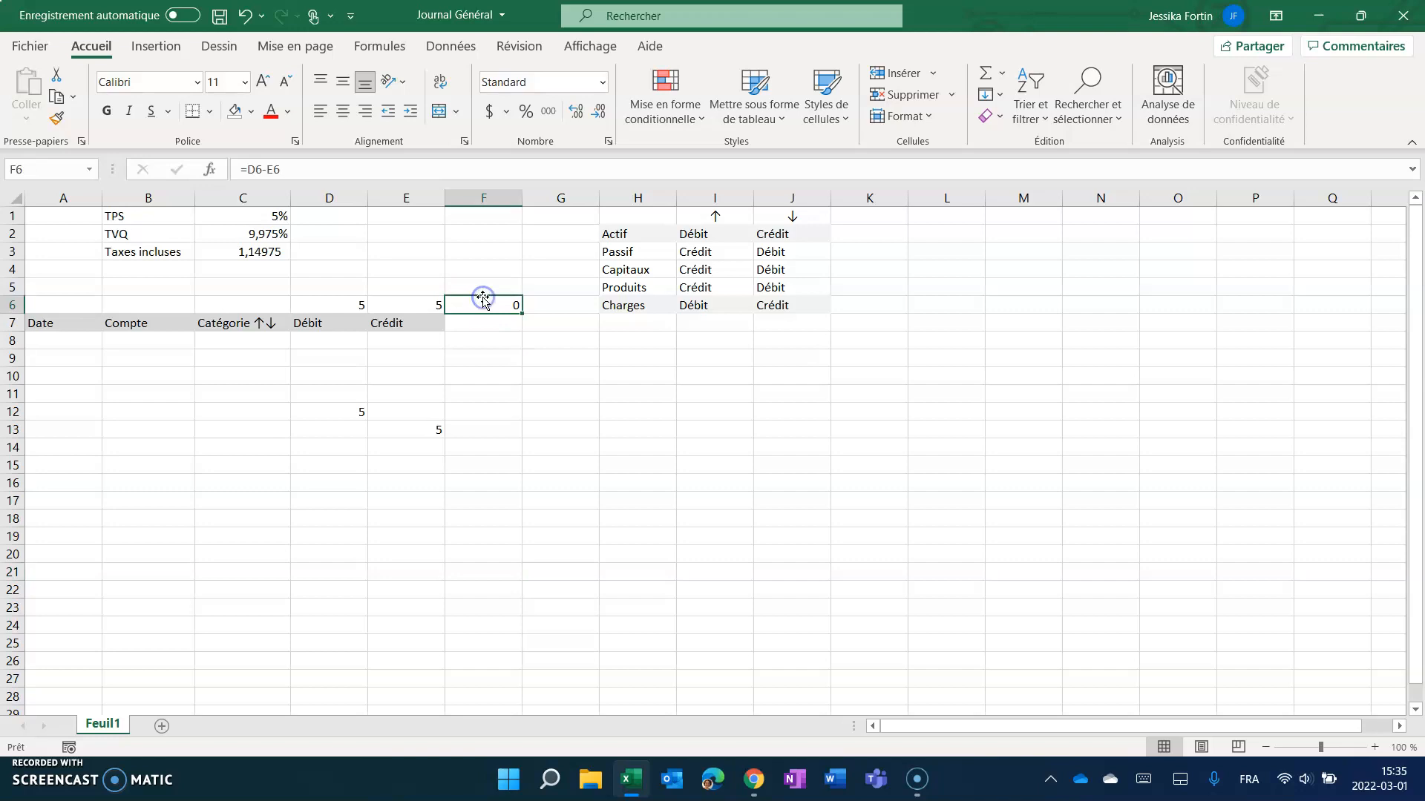
Test the balance check by setting the credit amount in E13 to 6.
click(414, 429)
text(6)
key(Return)
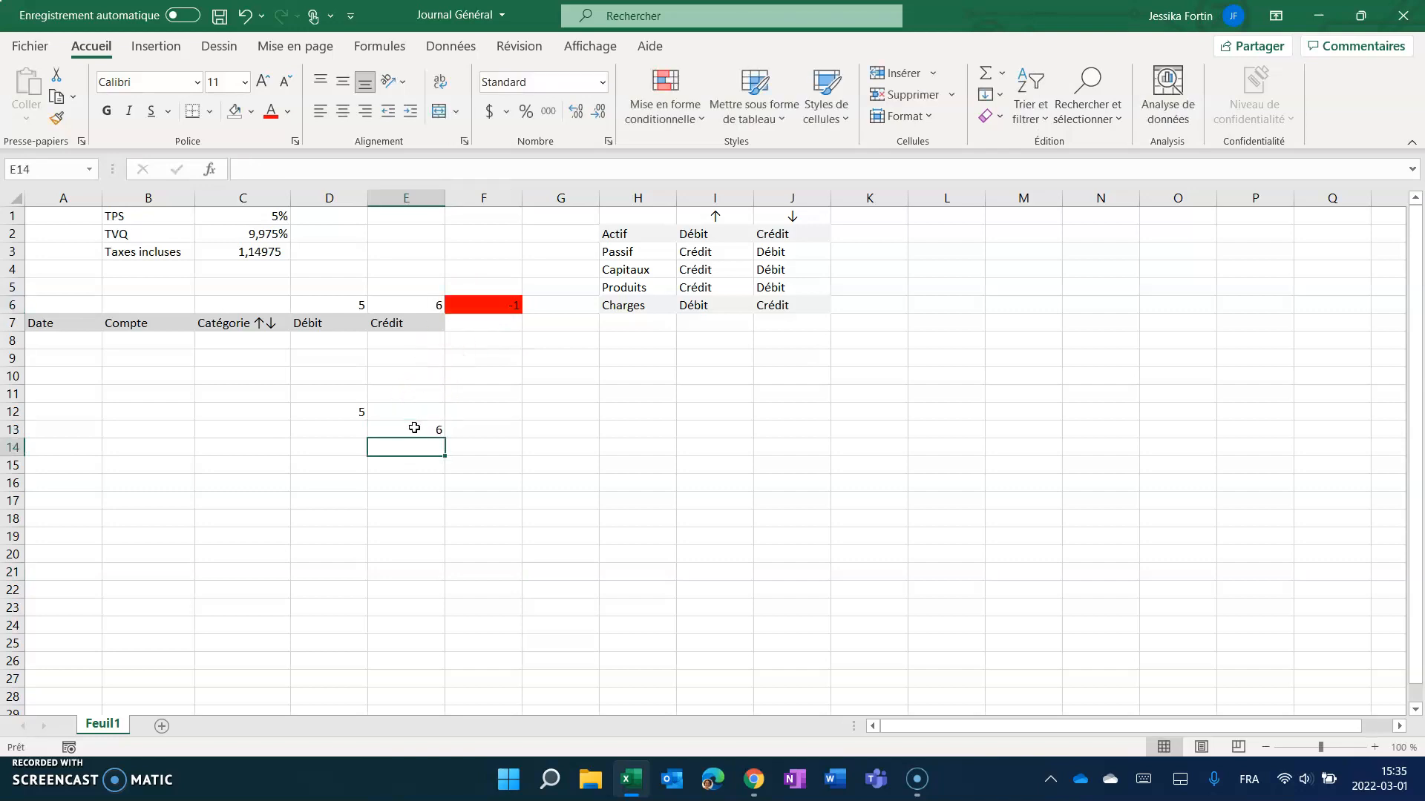
Inspect the difference formula in F6 and the cells it refers to.
click(505, 303)
double_click(504, 303)
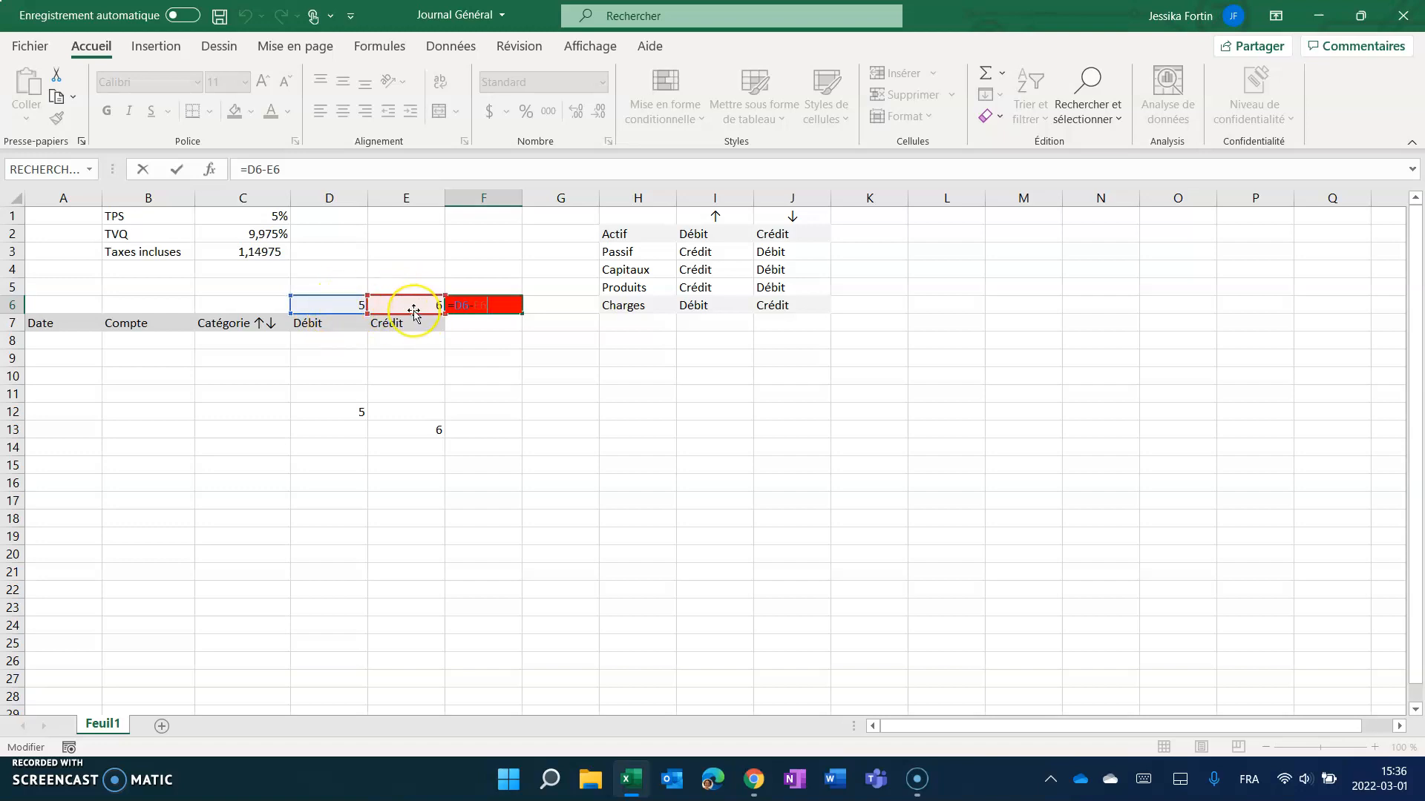
key(Return)
click(496, 304)
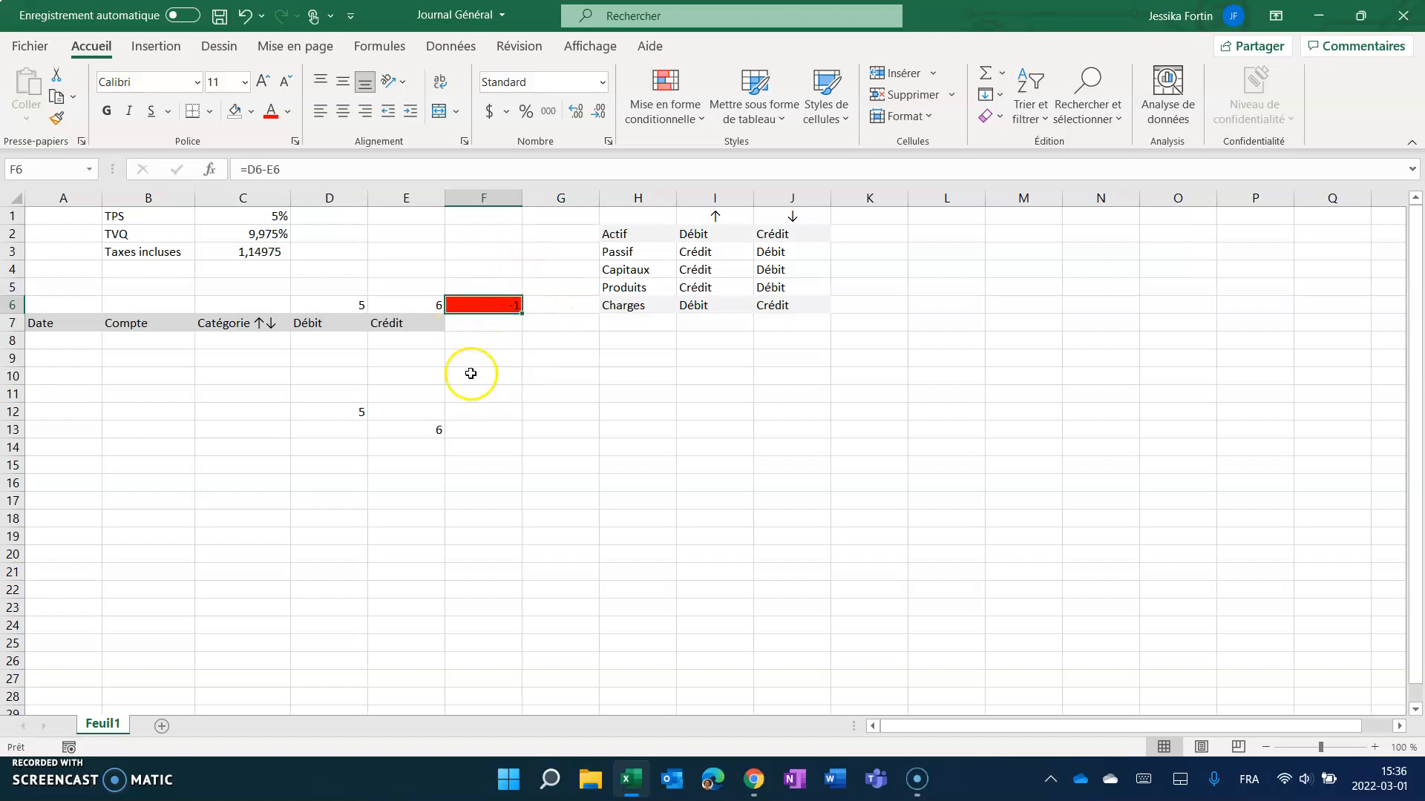
click(502, 358)
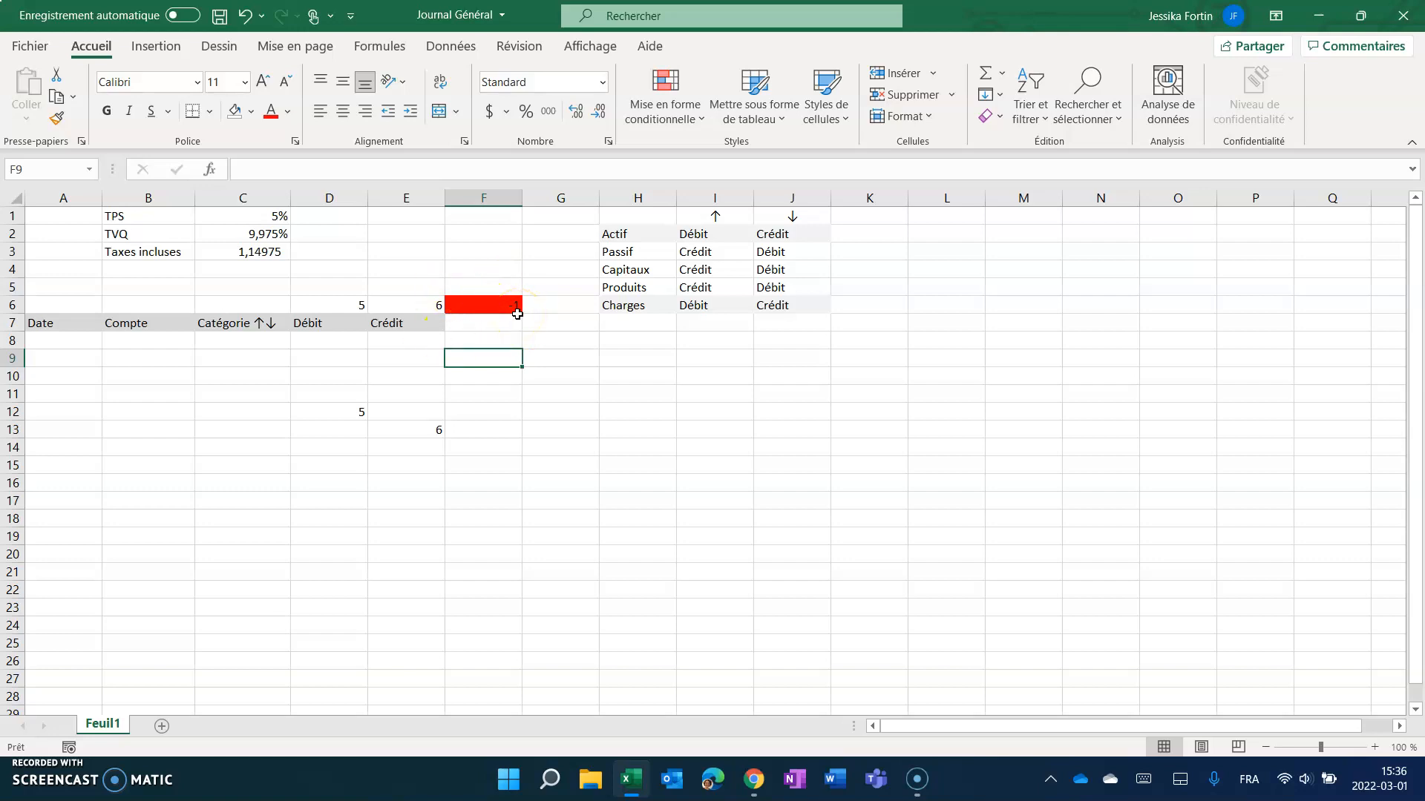
Clear the test amounts from the range D12:E14.
drag(350, 410, 409, 441)
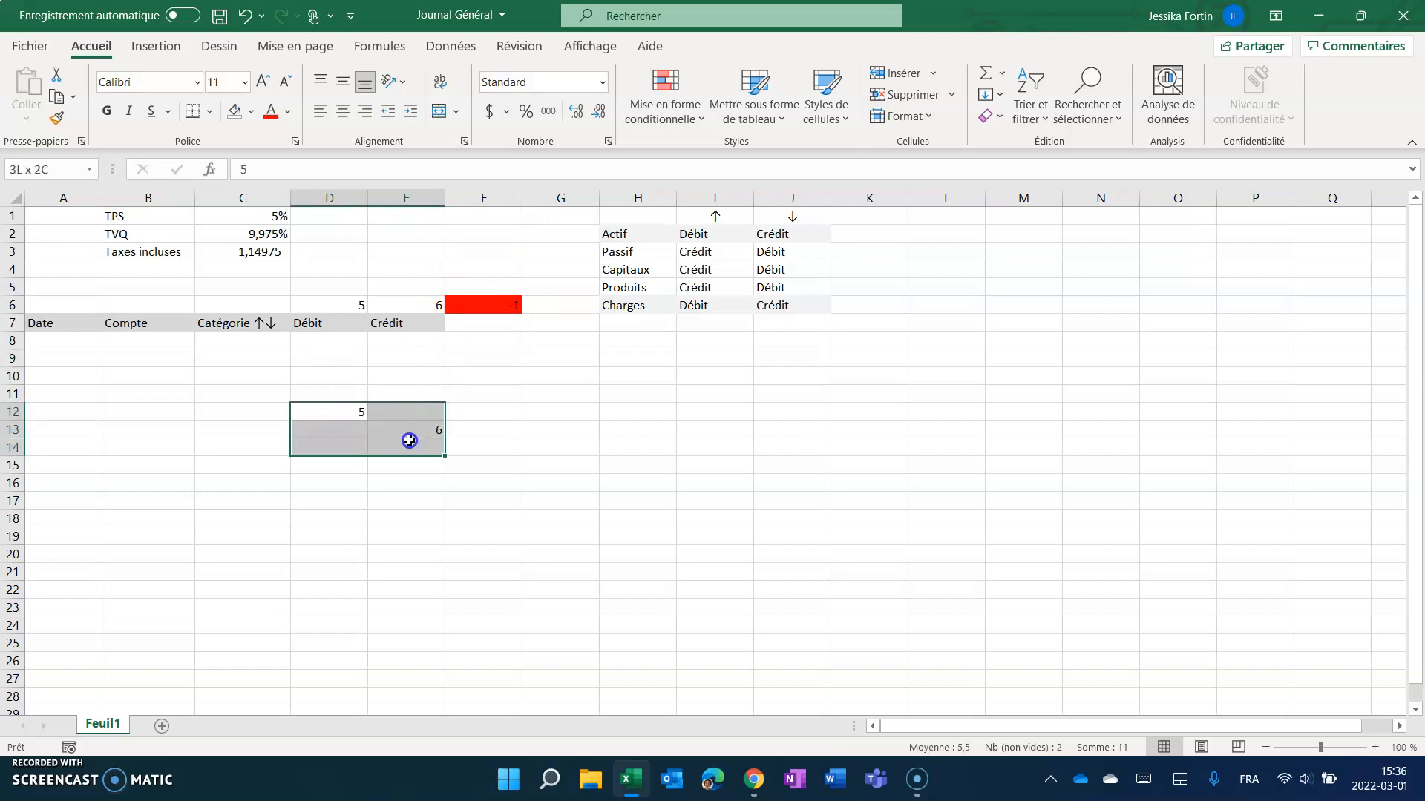
key(Delete)
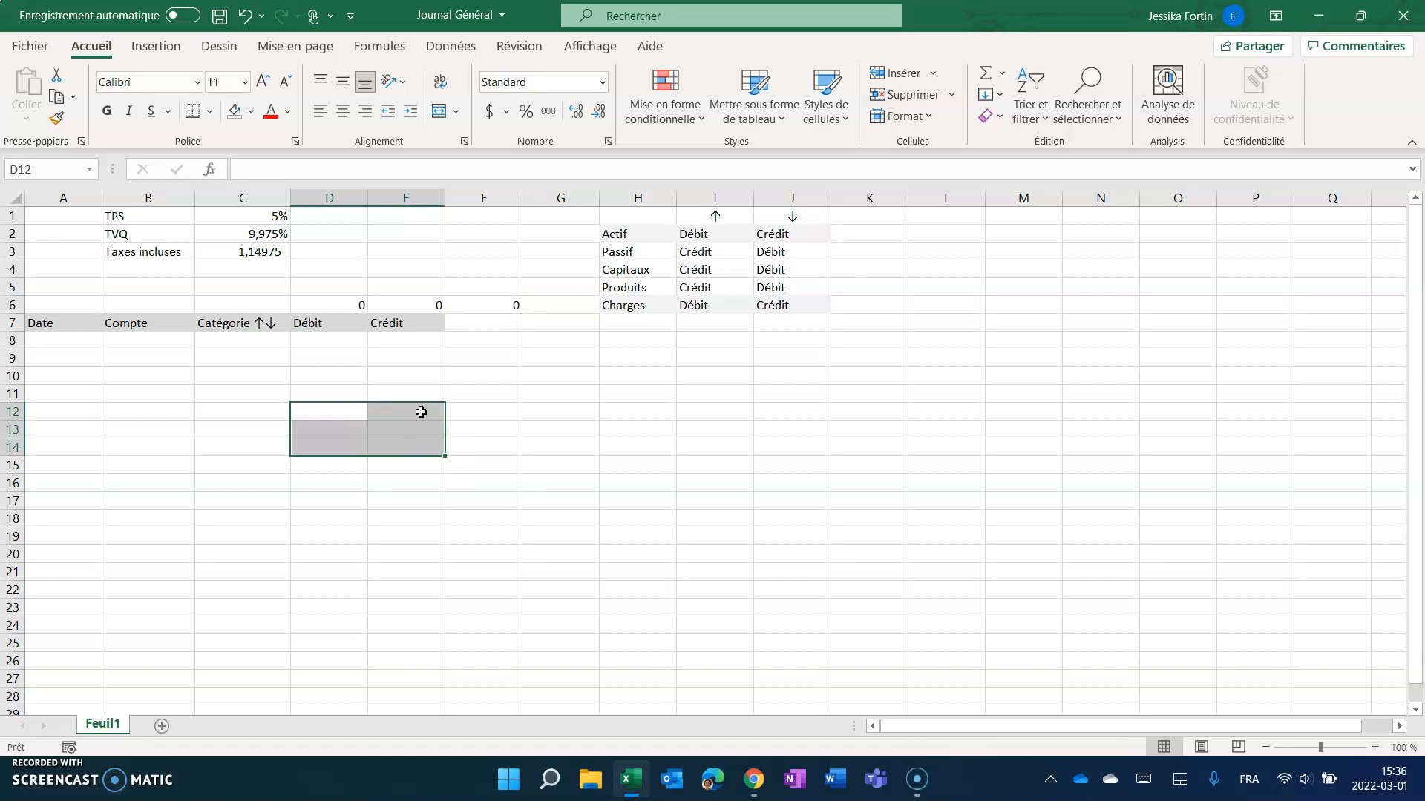
click(60, 361)
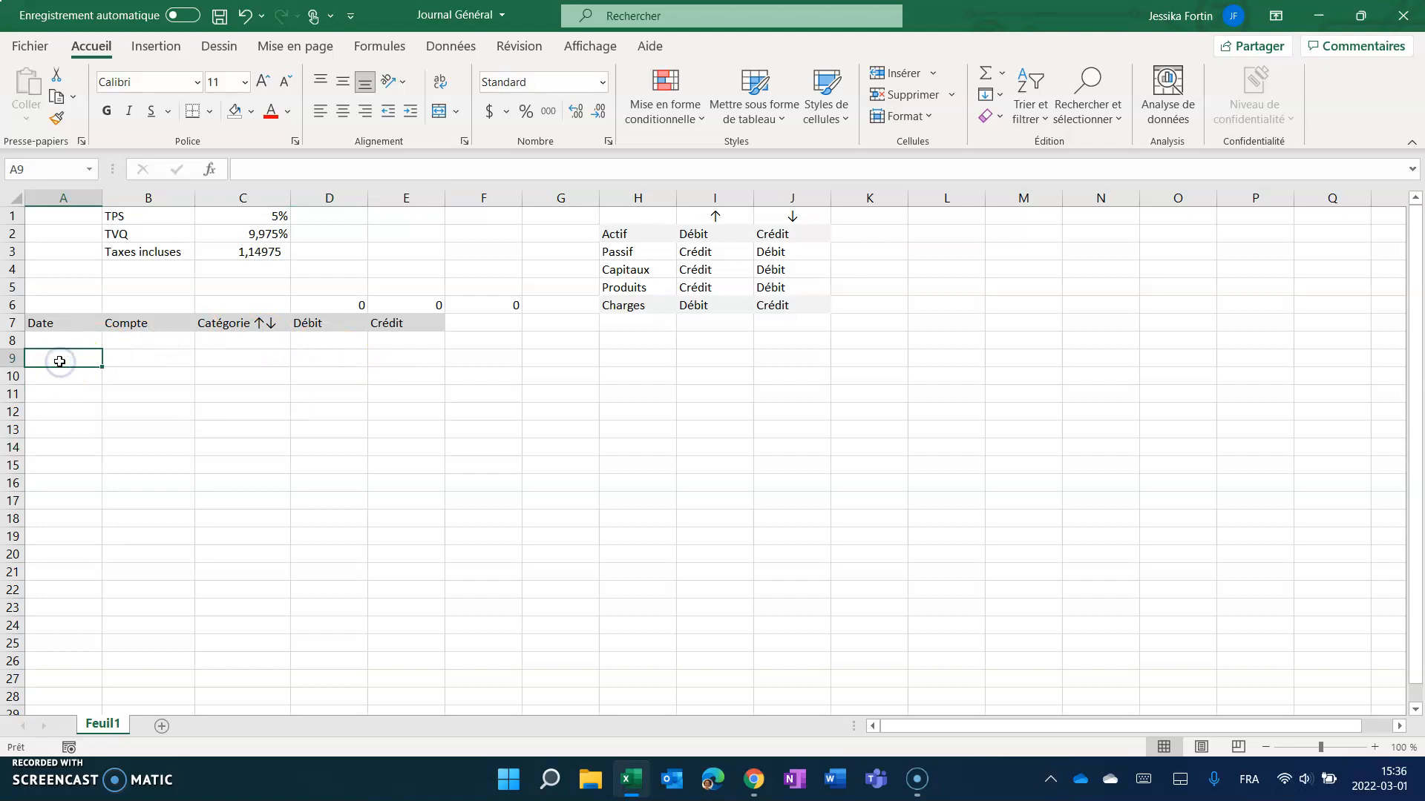
Enter a test debit amount of 5 in D9.
click(331, 356)
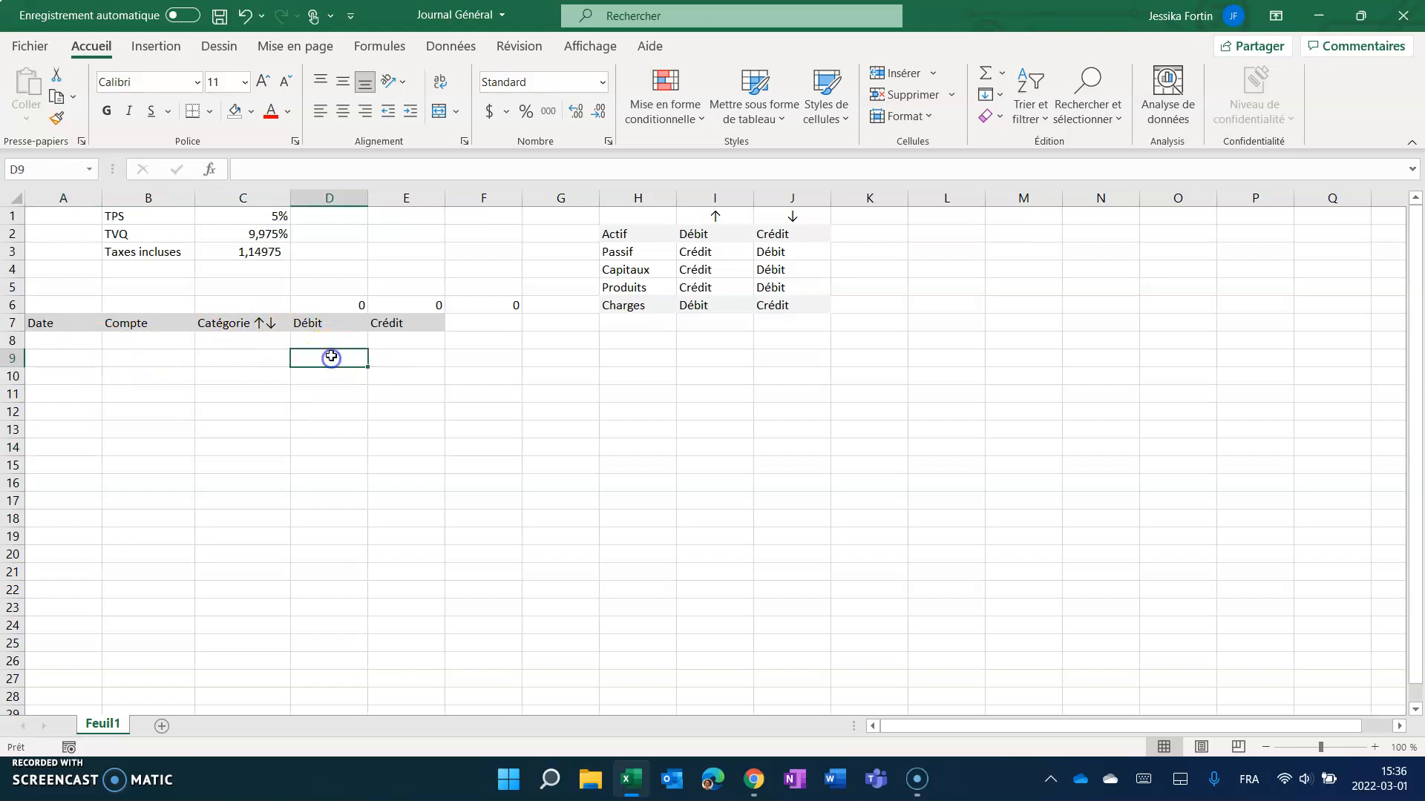
text(5)
key(Return)
click(331, 356)
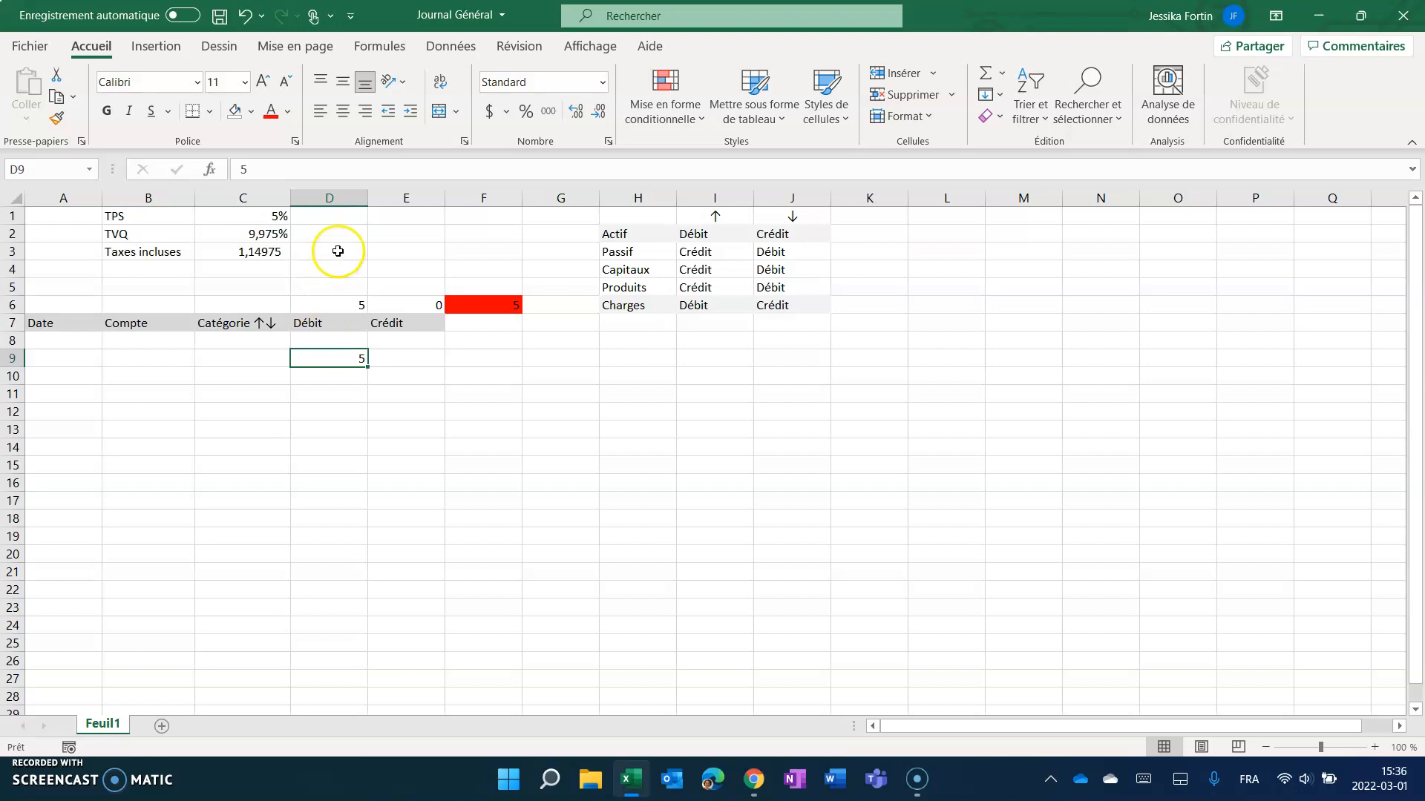
Apply the thousands separator number format to the whole Débit and Crédit columns, D and E.
click(338, 198)
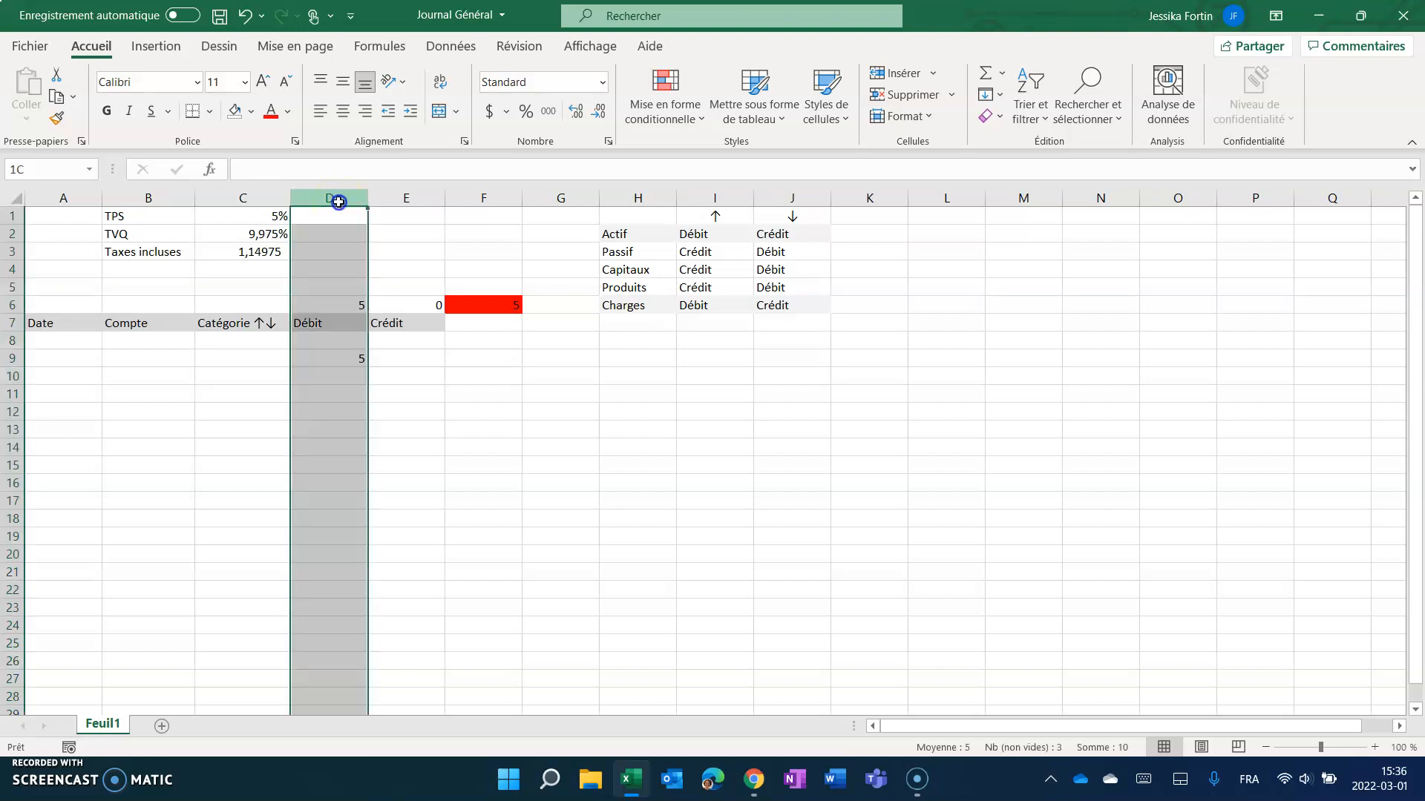
drag(338, 202, 400, 199)
click(550, 115)
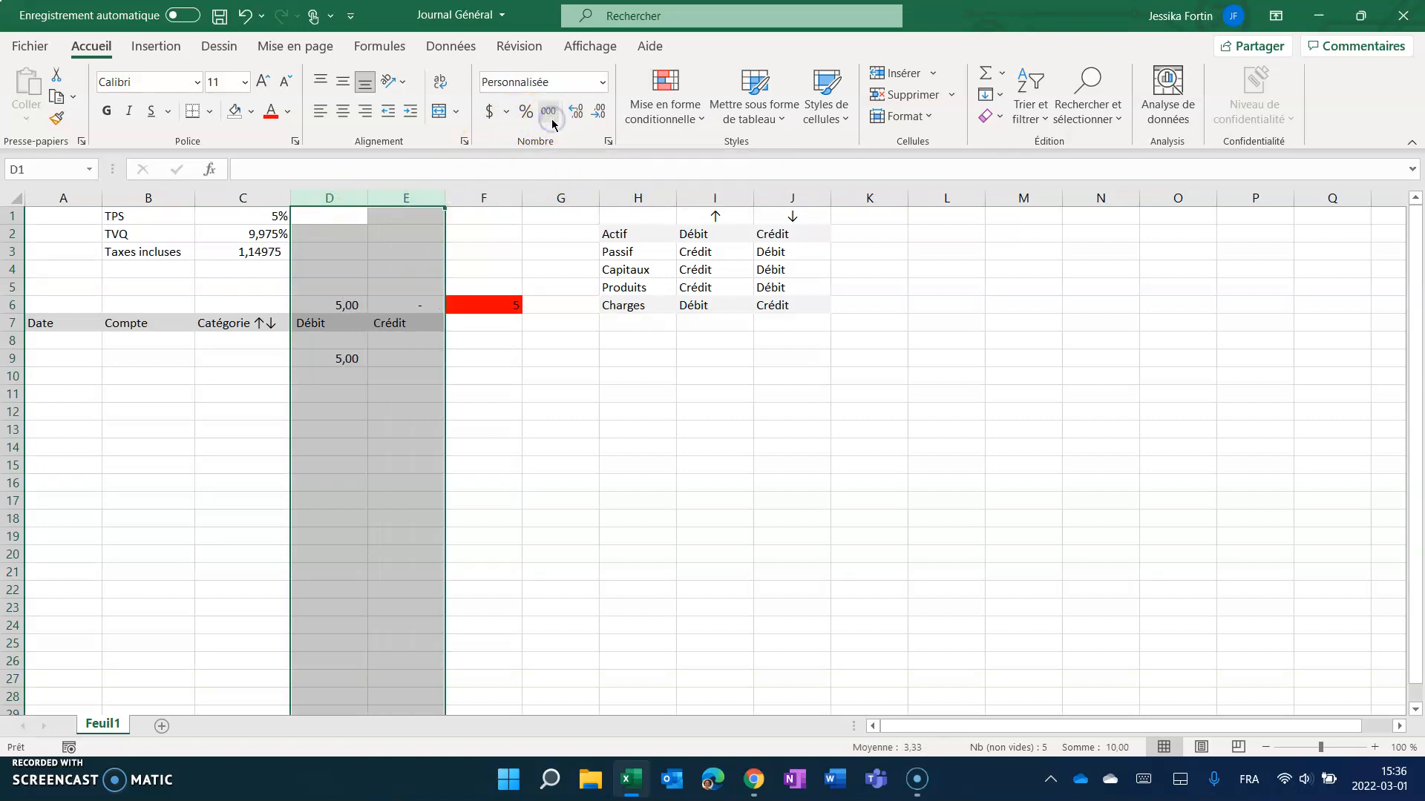
Enter 1000 in D17 to test the Débit column's number format.
click(331, 373)
click(340, 501)
text(1000)
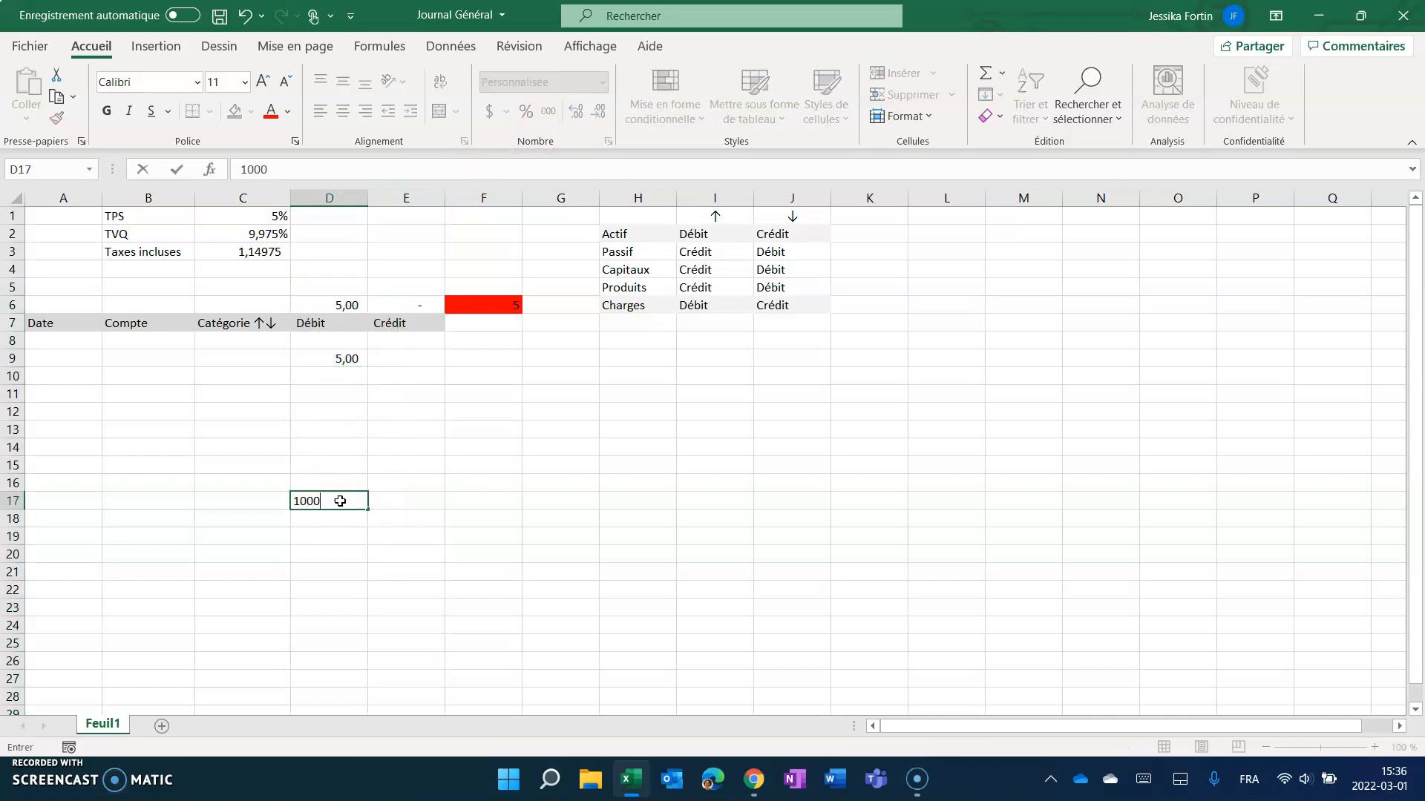
key(Return)
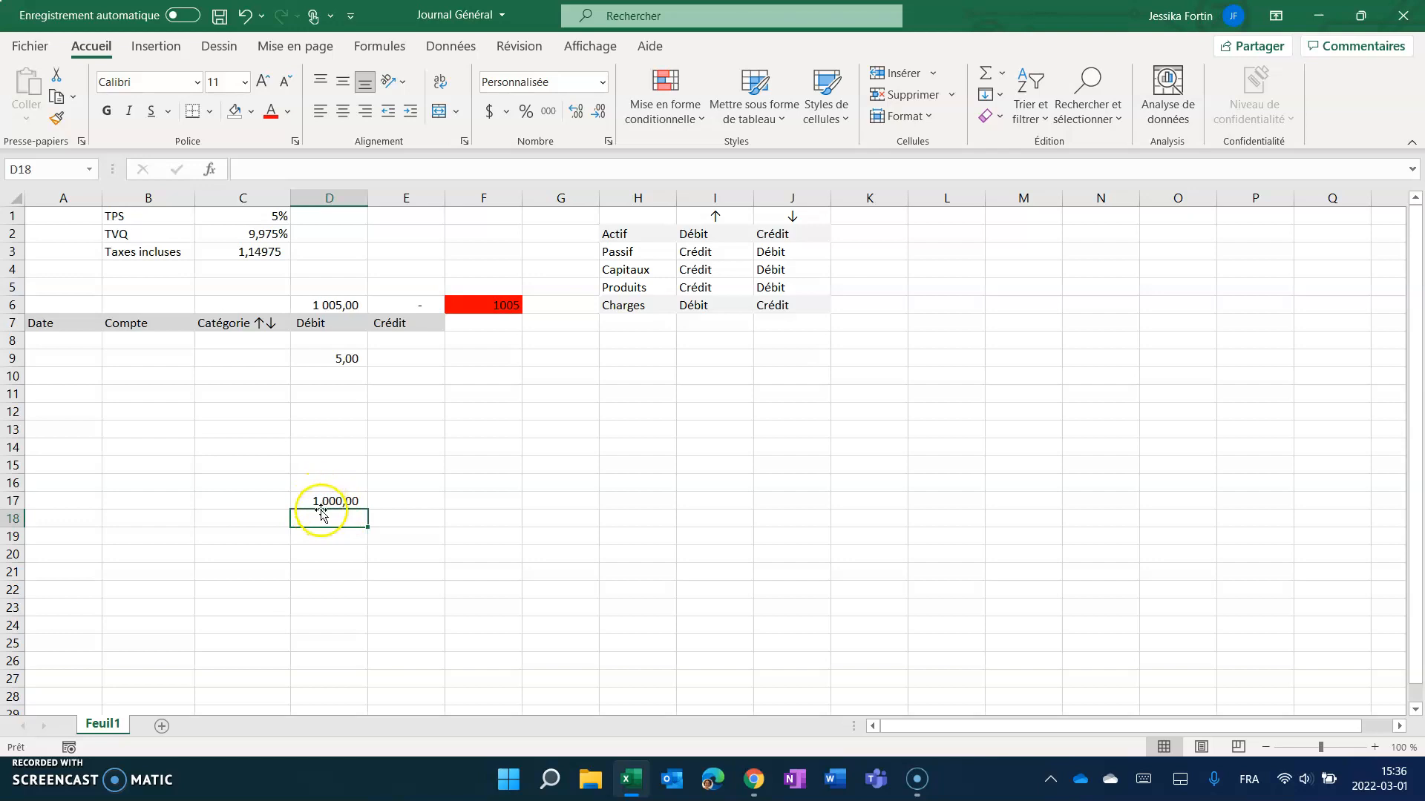
Enter 1000 in the unformatted cell I15 for comparison with the Débit column, and clear it again.
click(750, 469)
text(1)
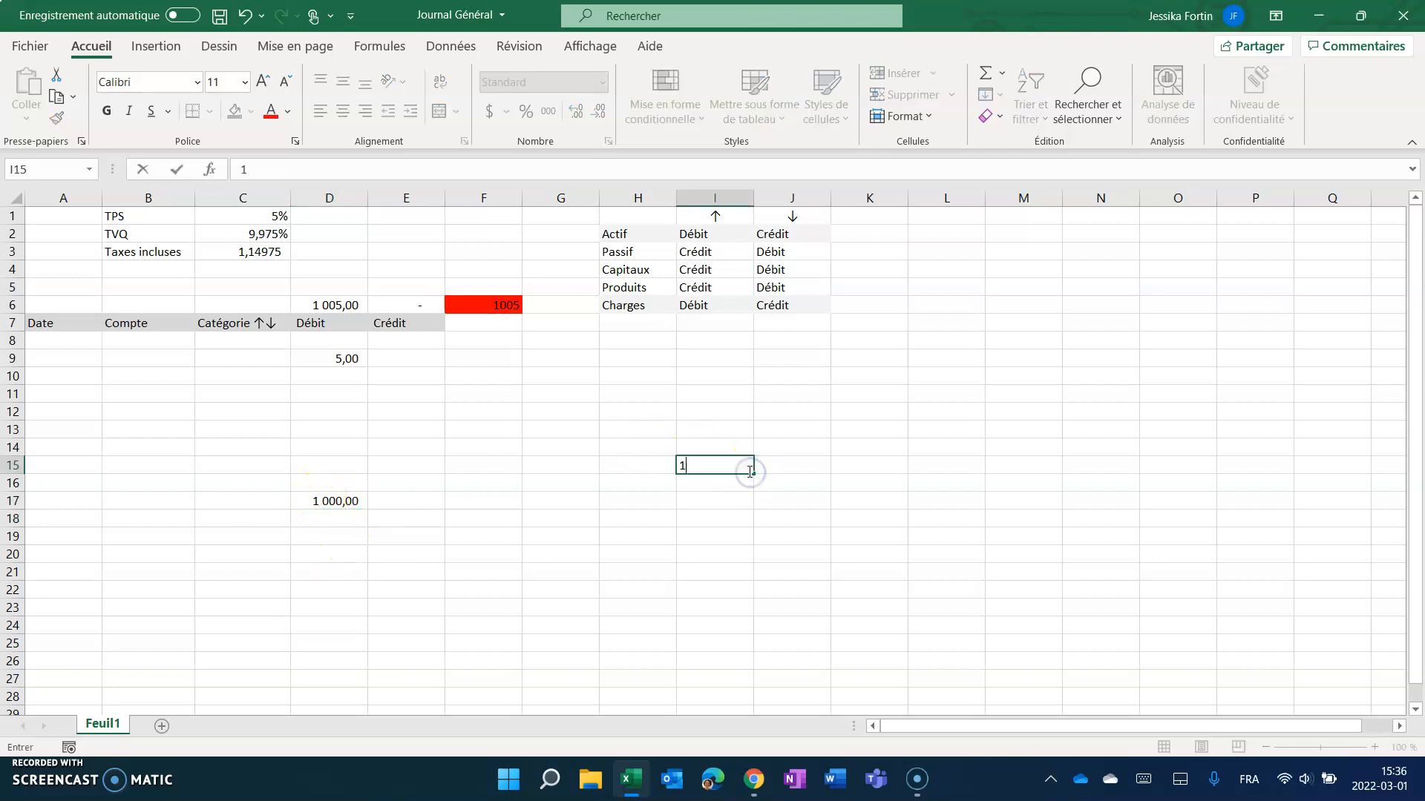
text(000)
key(Return)
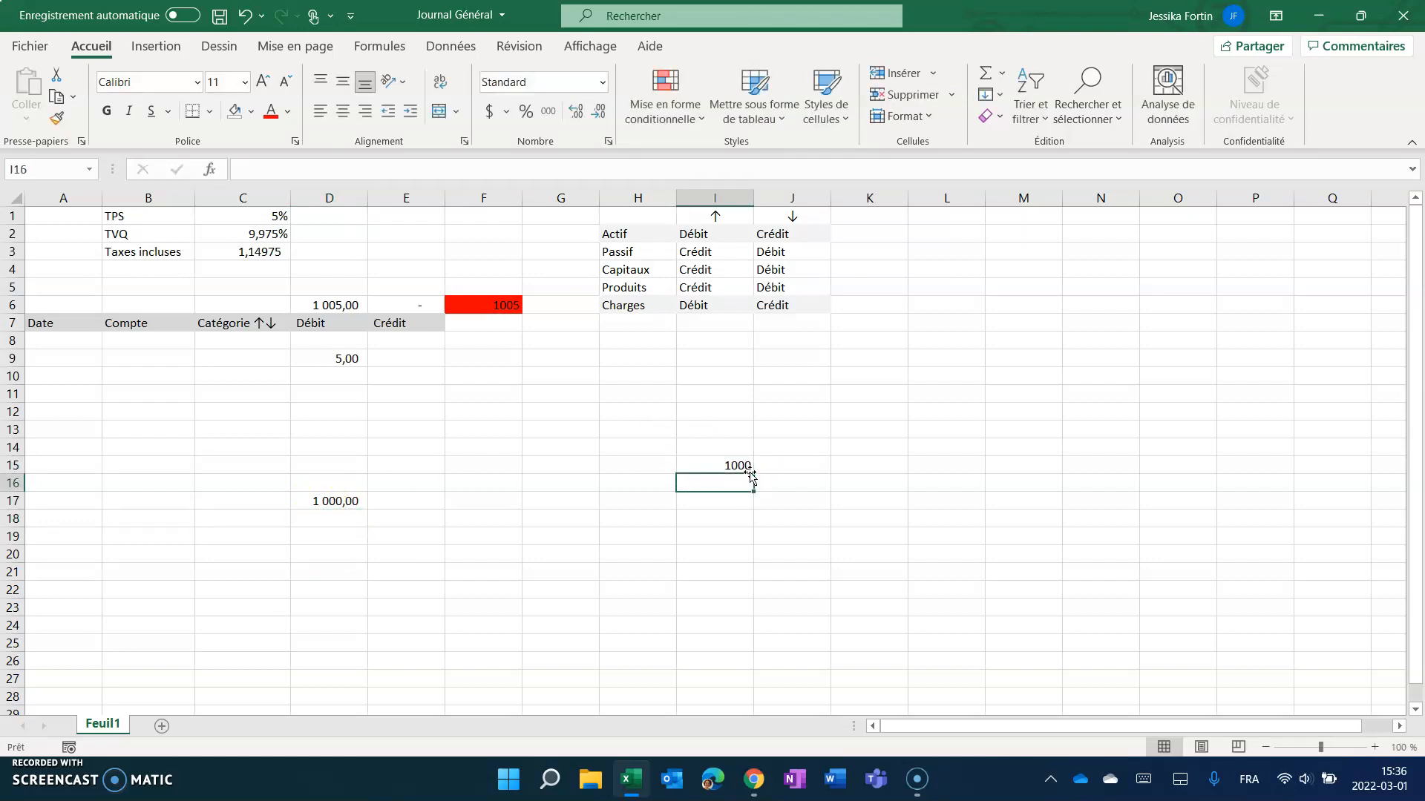
click(735, 465)
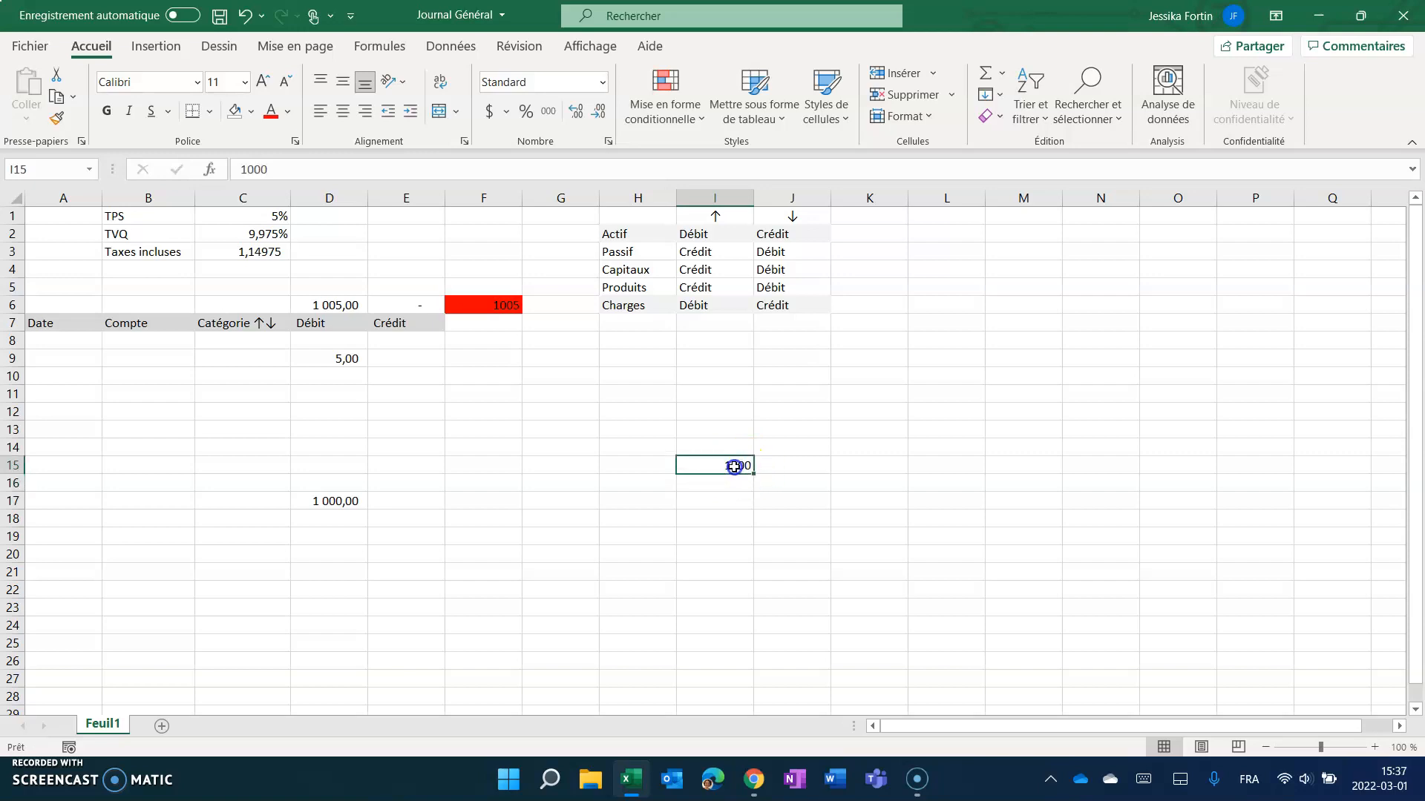
drag(324, 197, 378, 195)
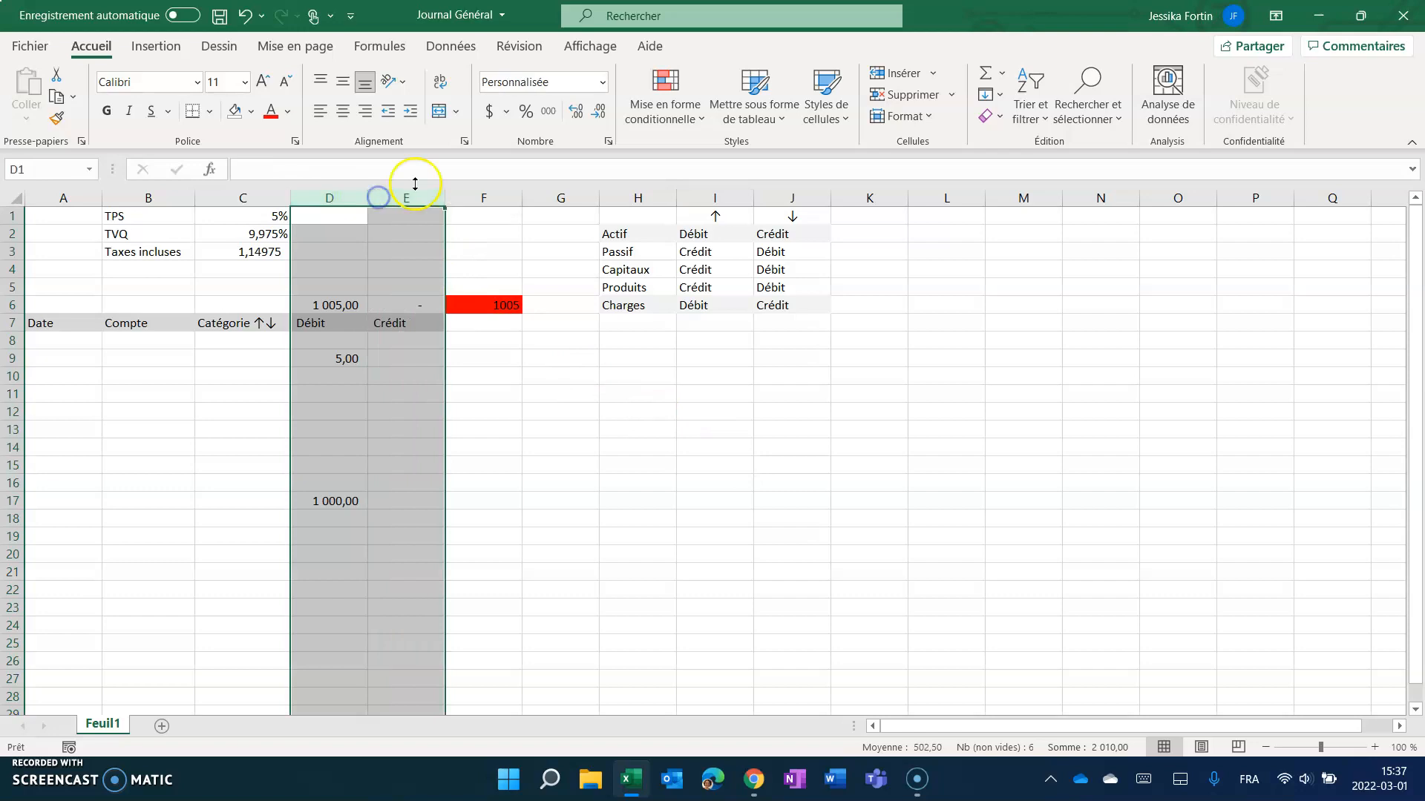
Clear the test debit amounts from D17 and D9.
click(338, 500)
key(Delete)
click(329, 360)
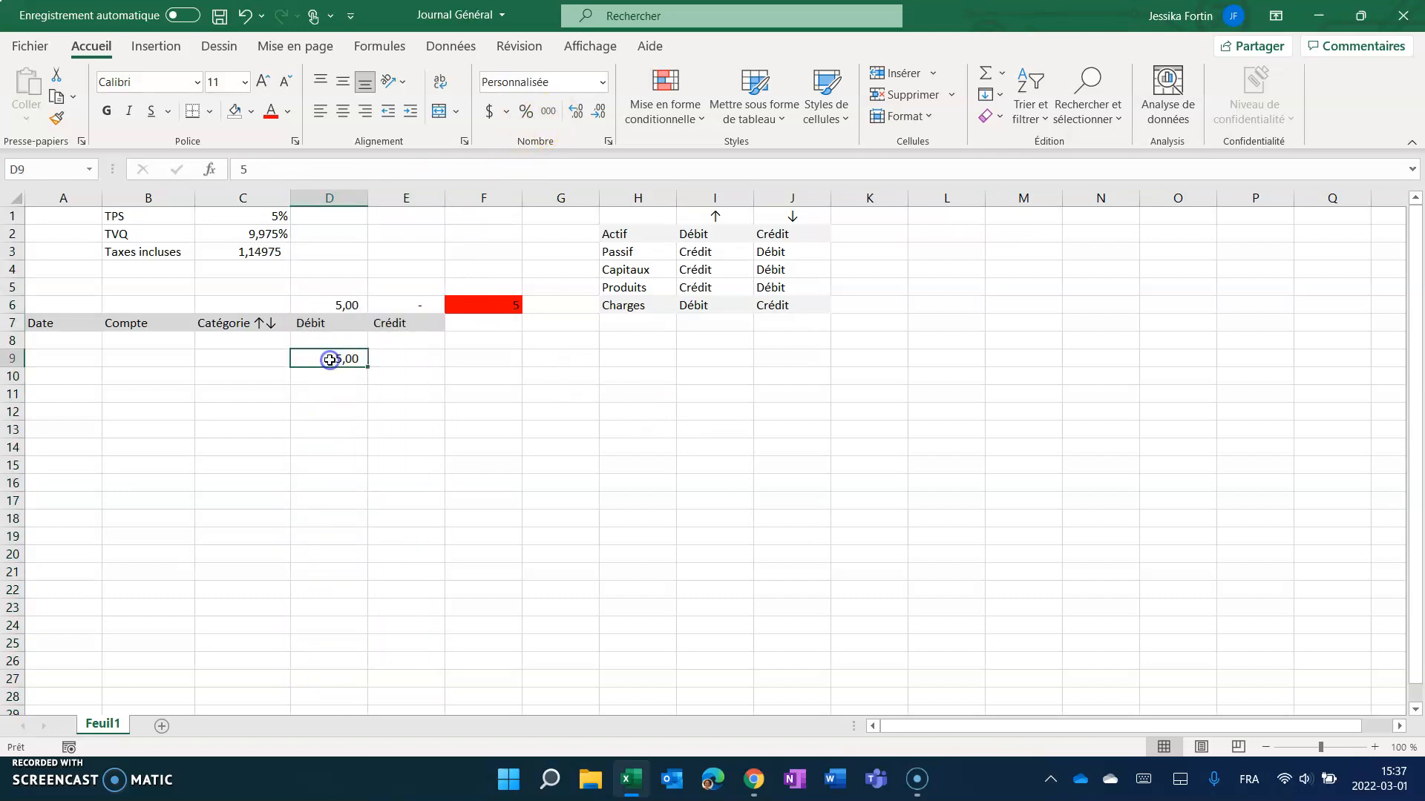
key(Delete)
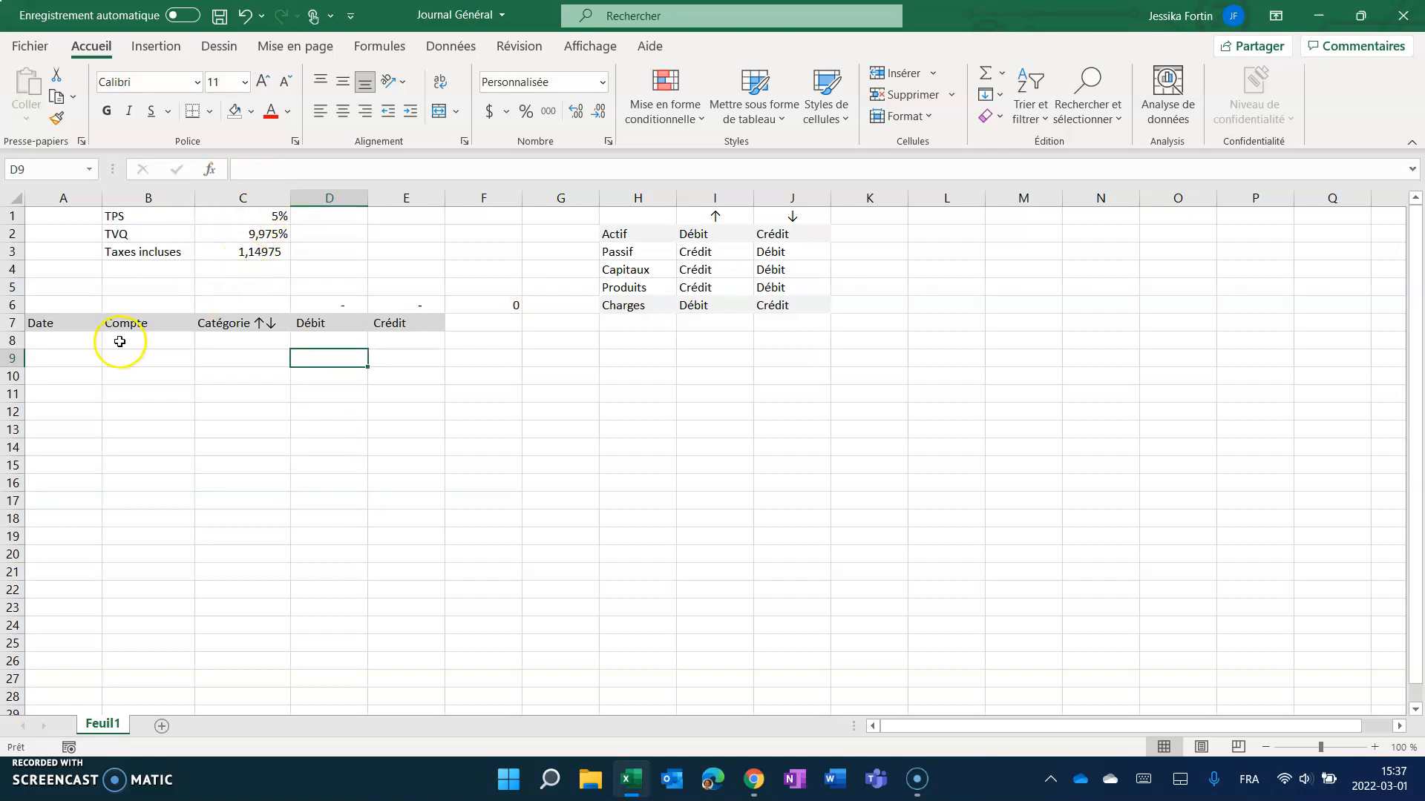
Start the journal entry in row 9 with date 5janv, account Encaisse and category actif ↑.
click(74, 359)
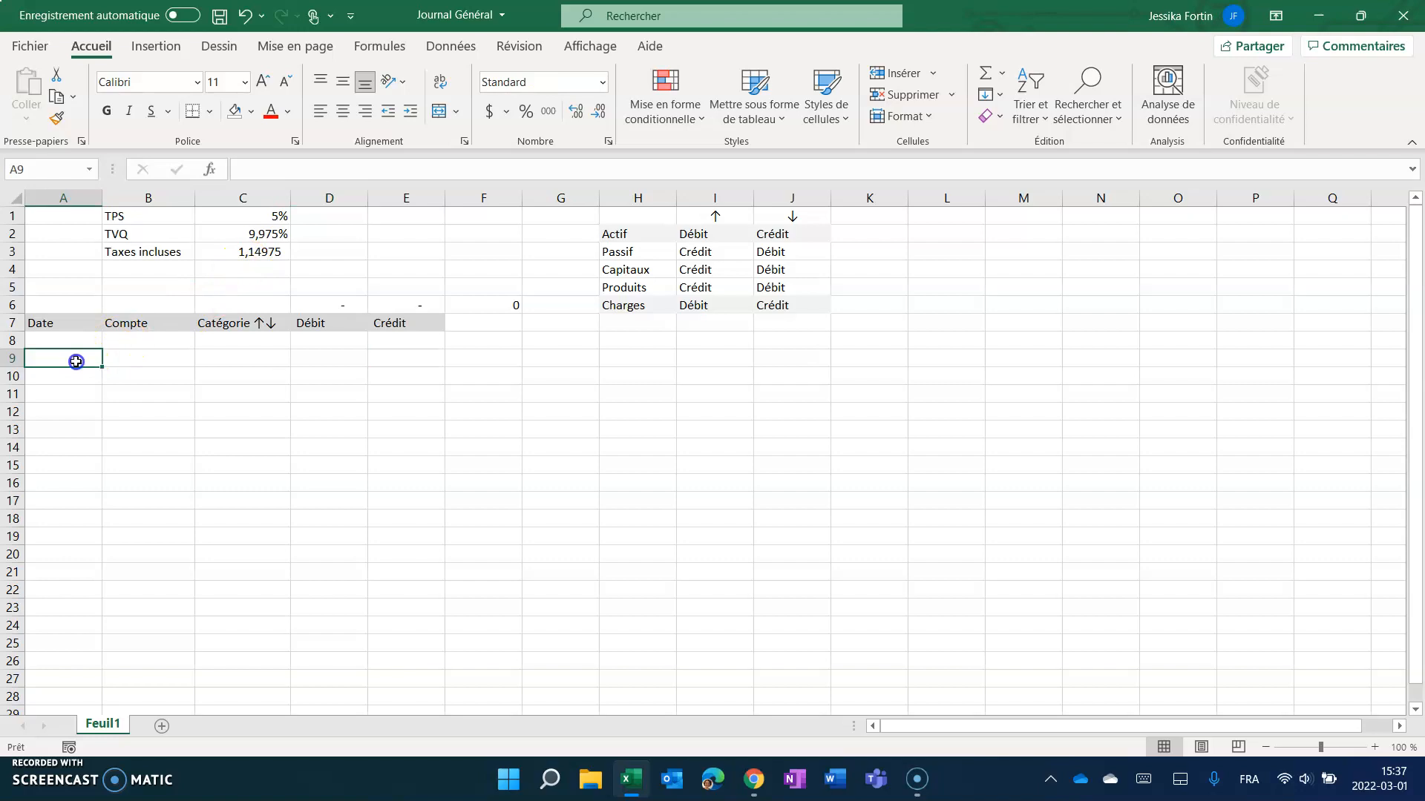
text(5janv)
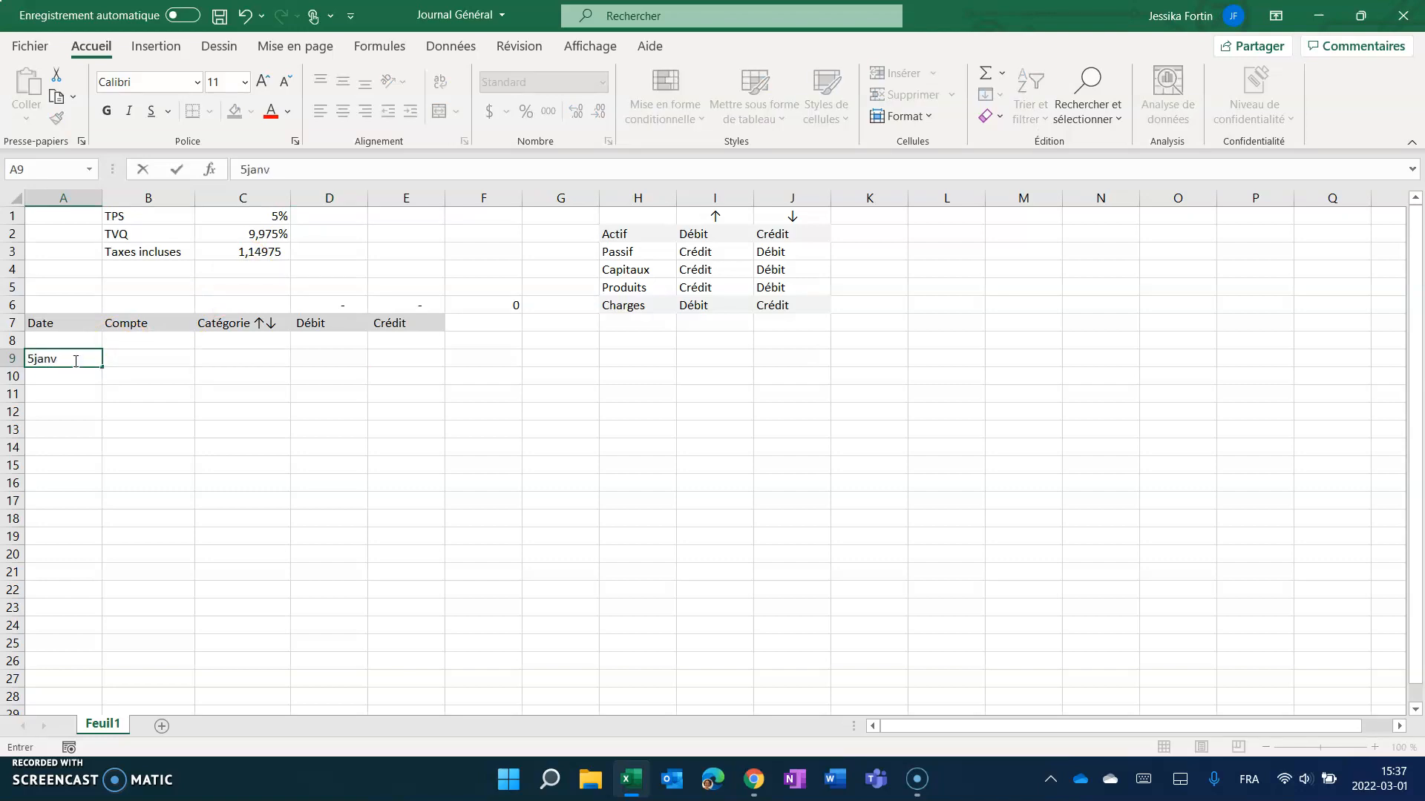
key(Tab)
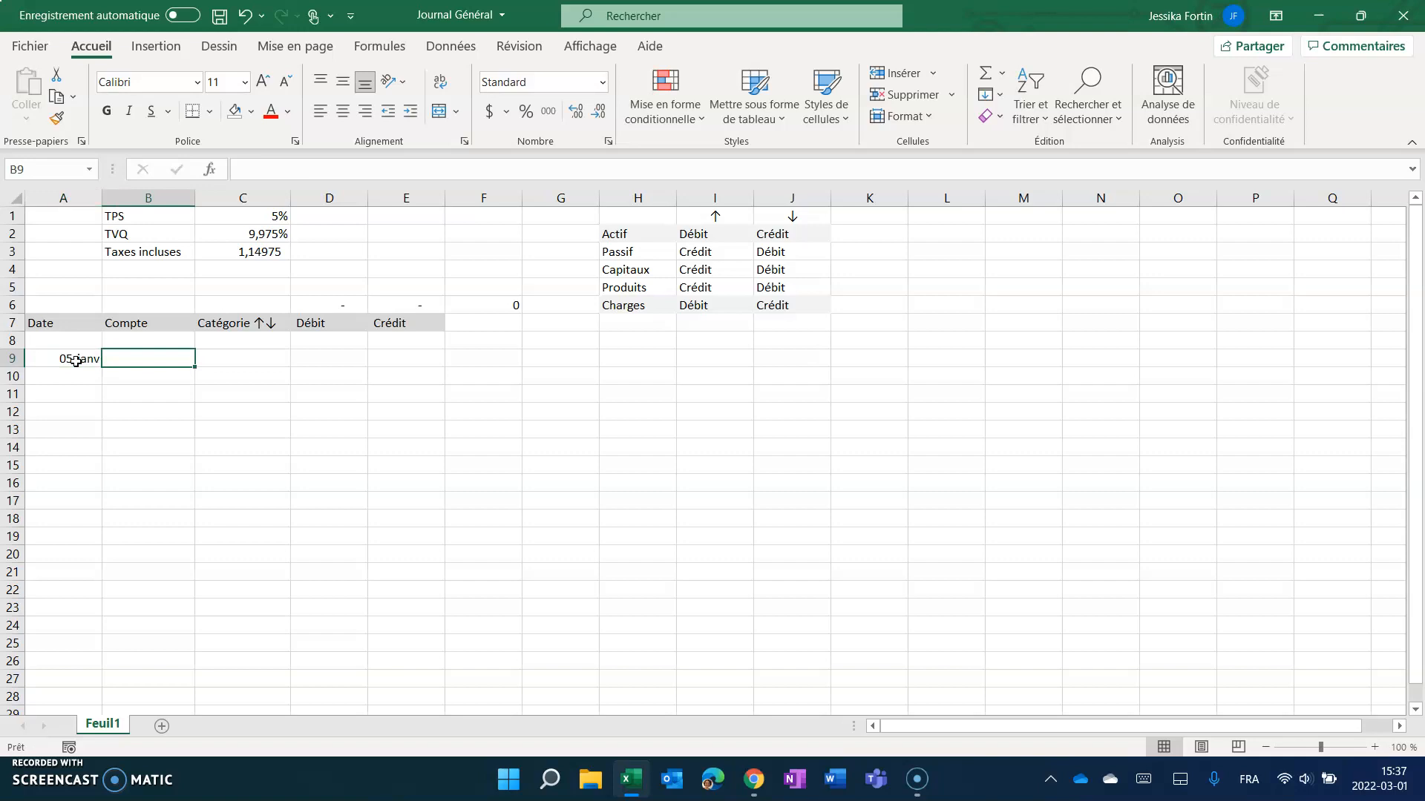
text(Encaisse)
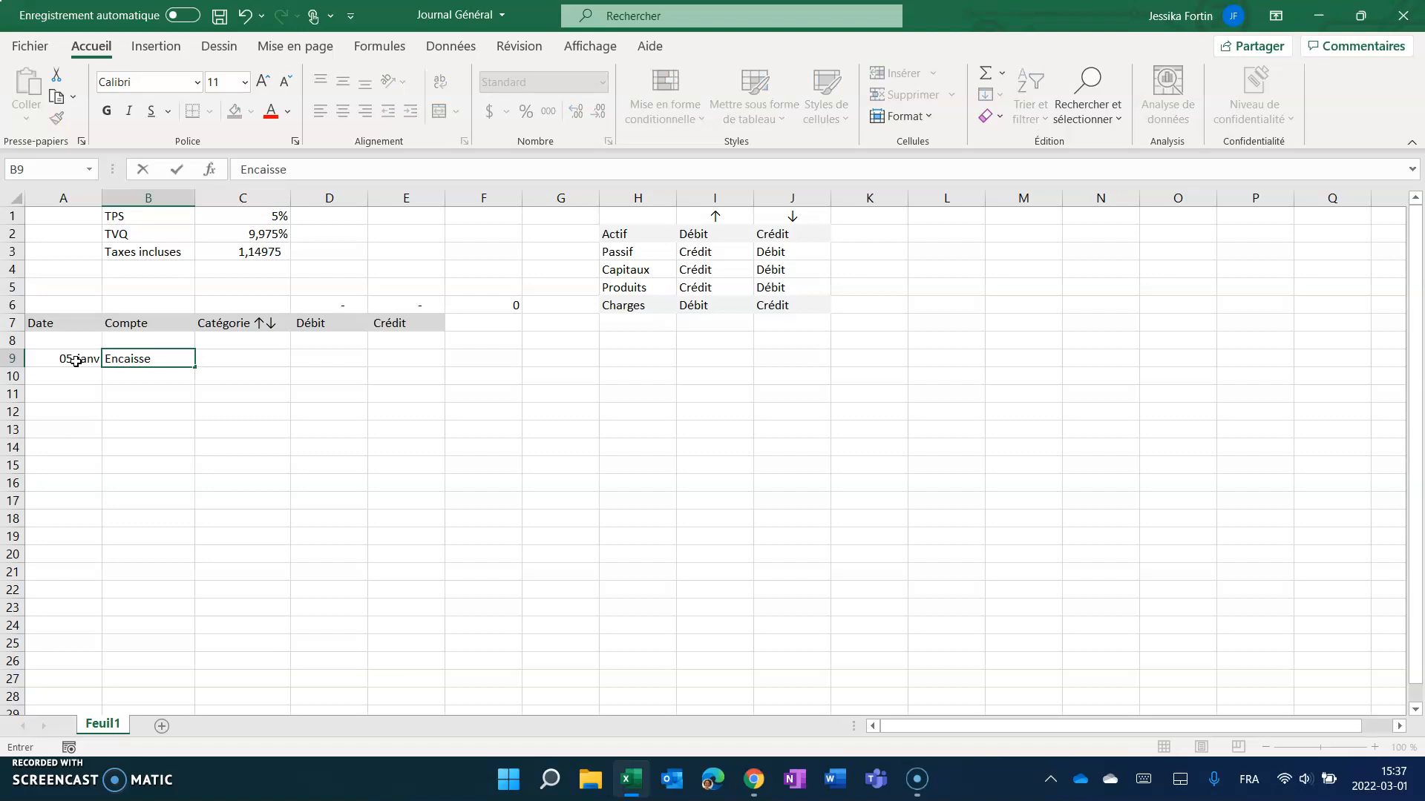
key(Tab)
text(act)
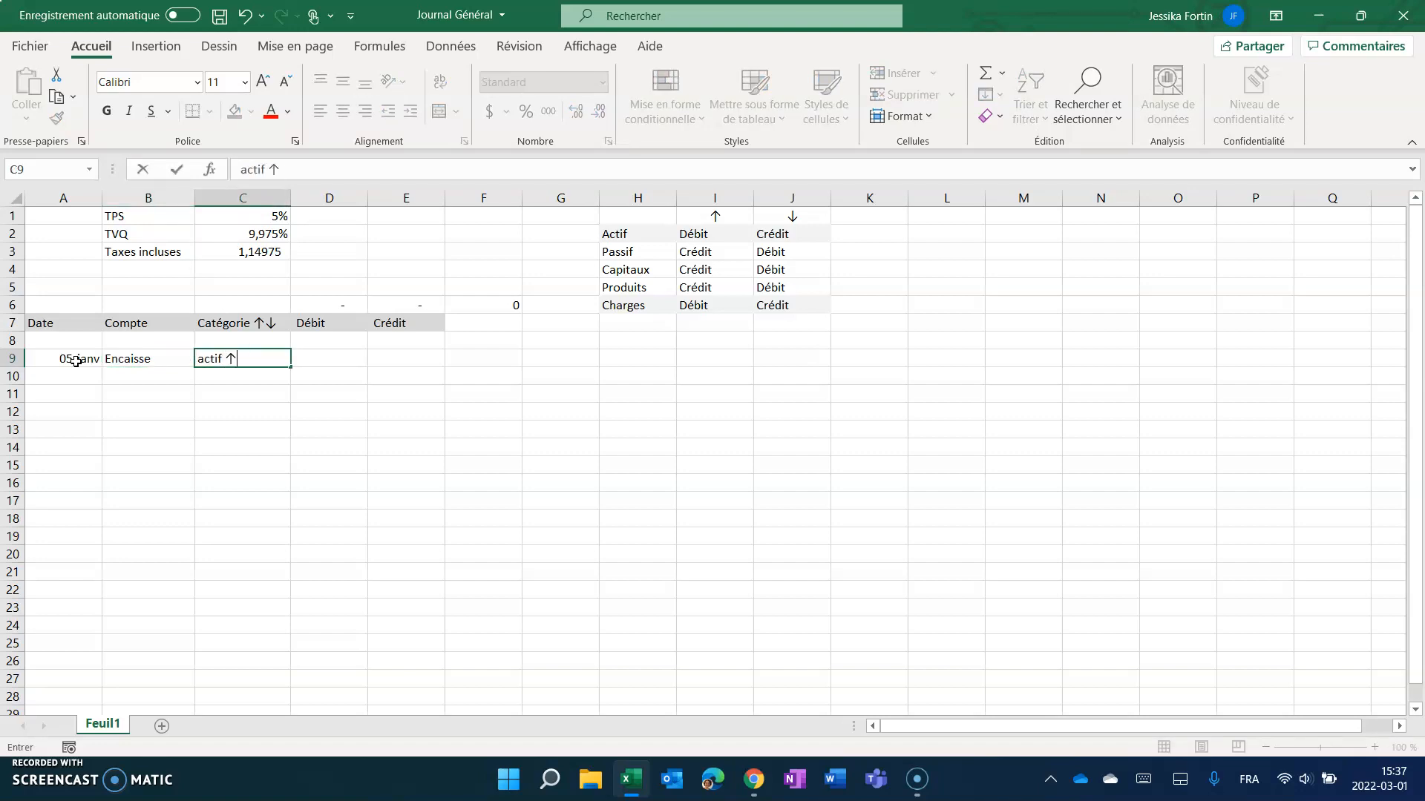
key(Return)
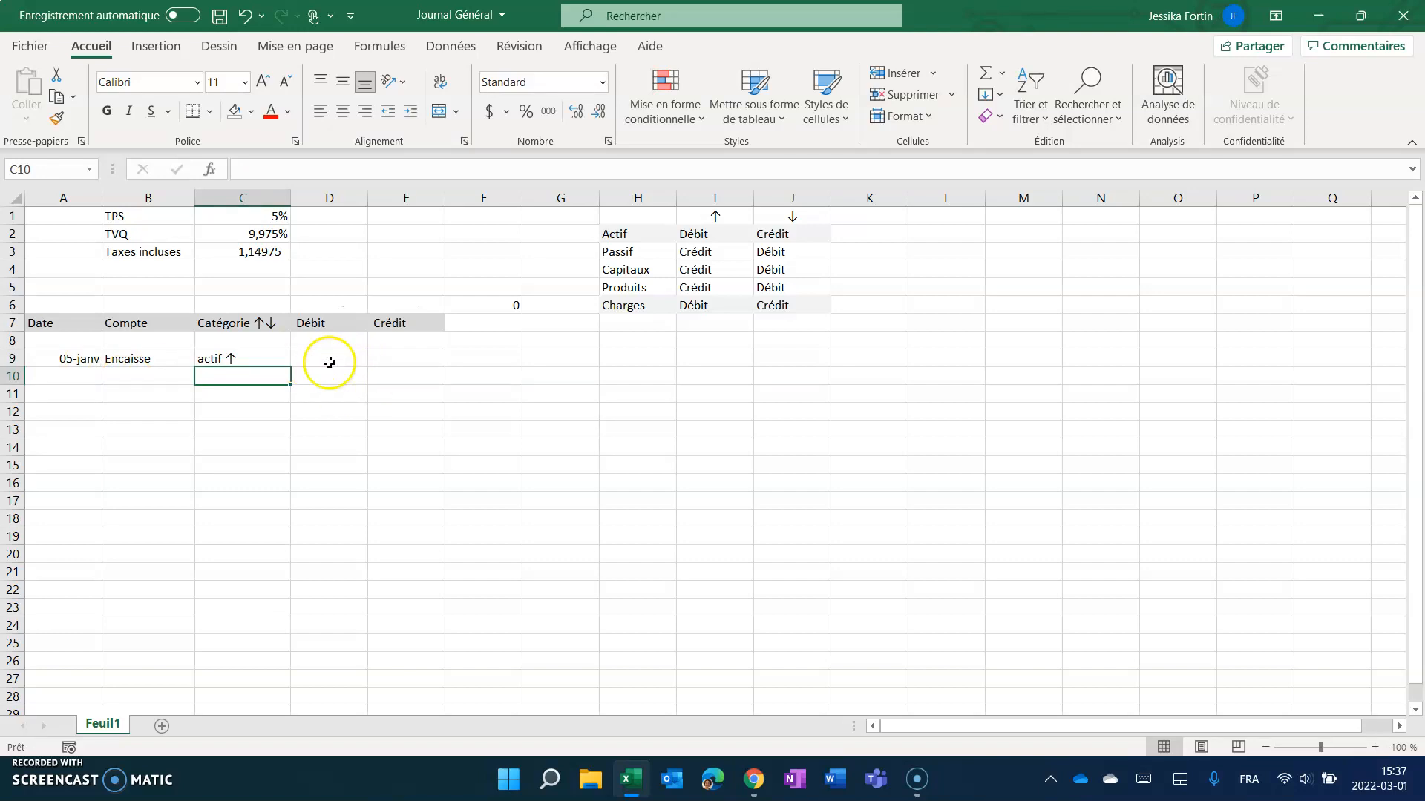
Add the account Ventes in B10 with category produits ↑ in C10.
click(160, 378)
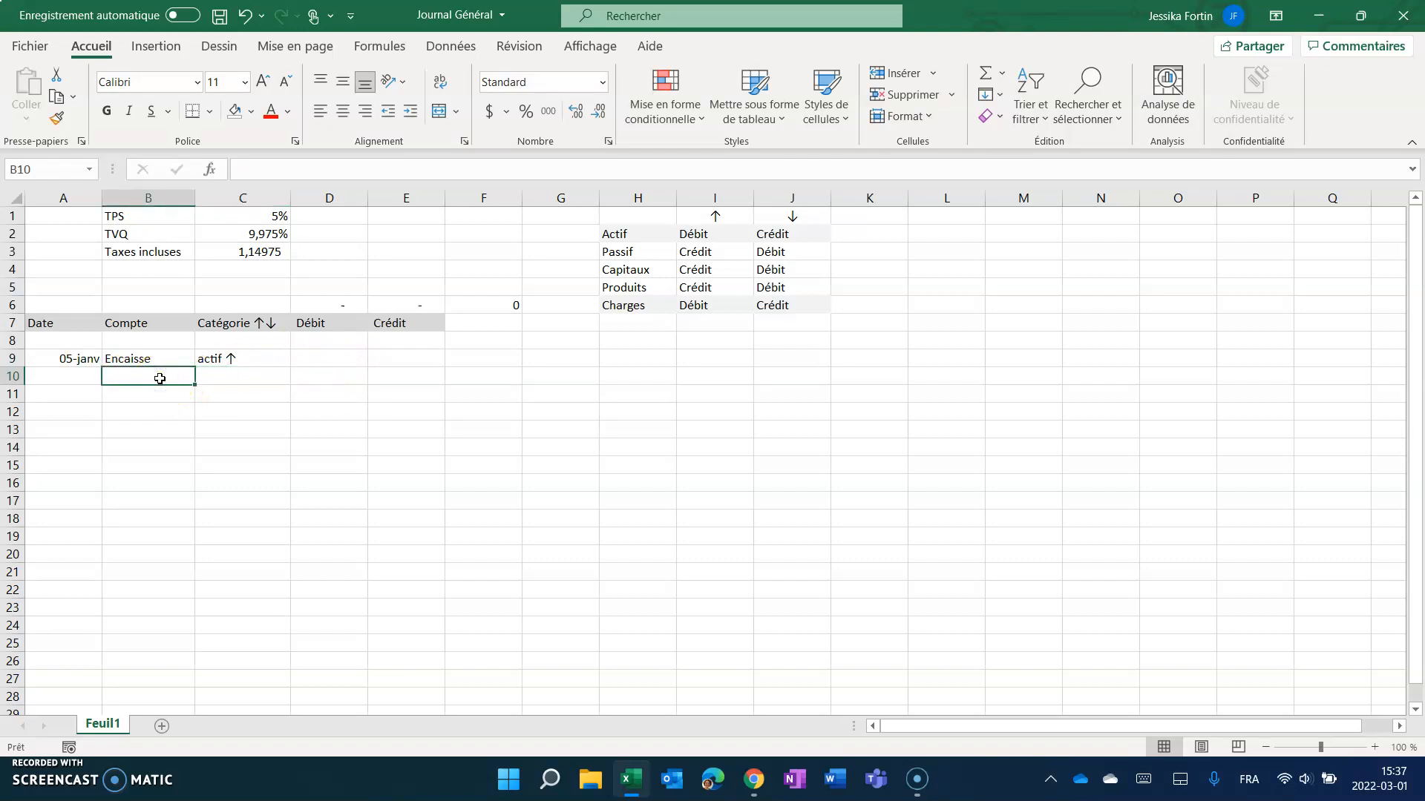
text(Ventes)
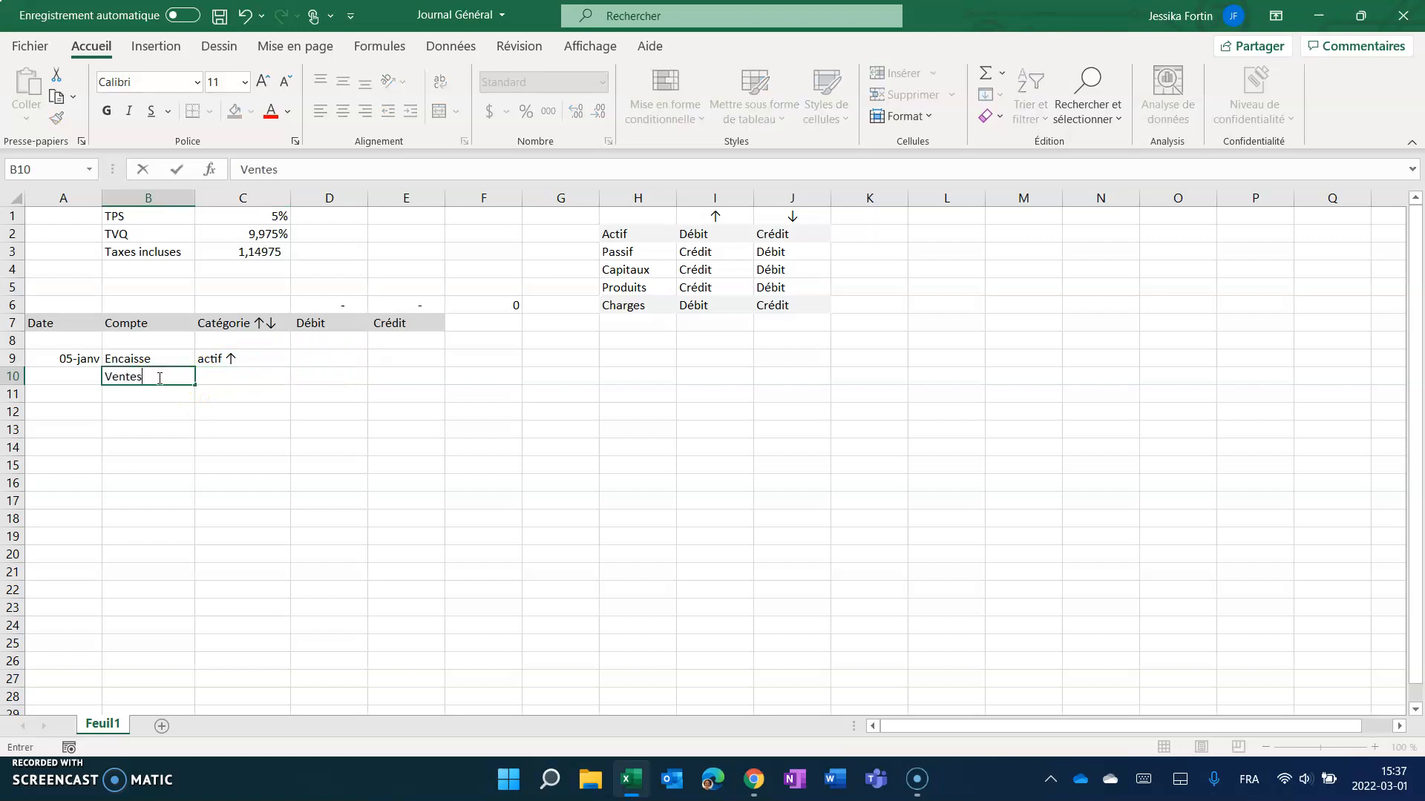
key(Return)
click(152, 378)
click(207, 373)
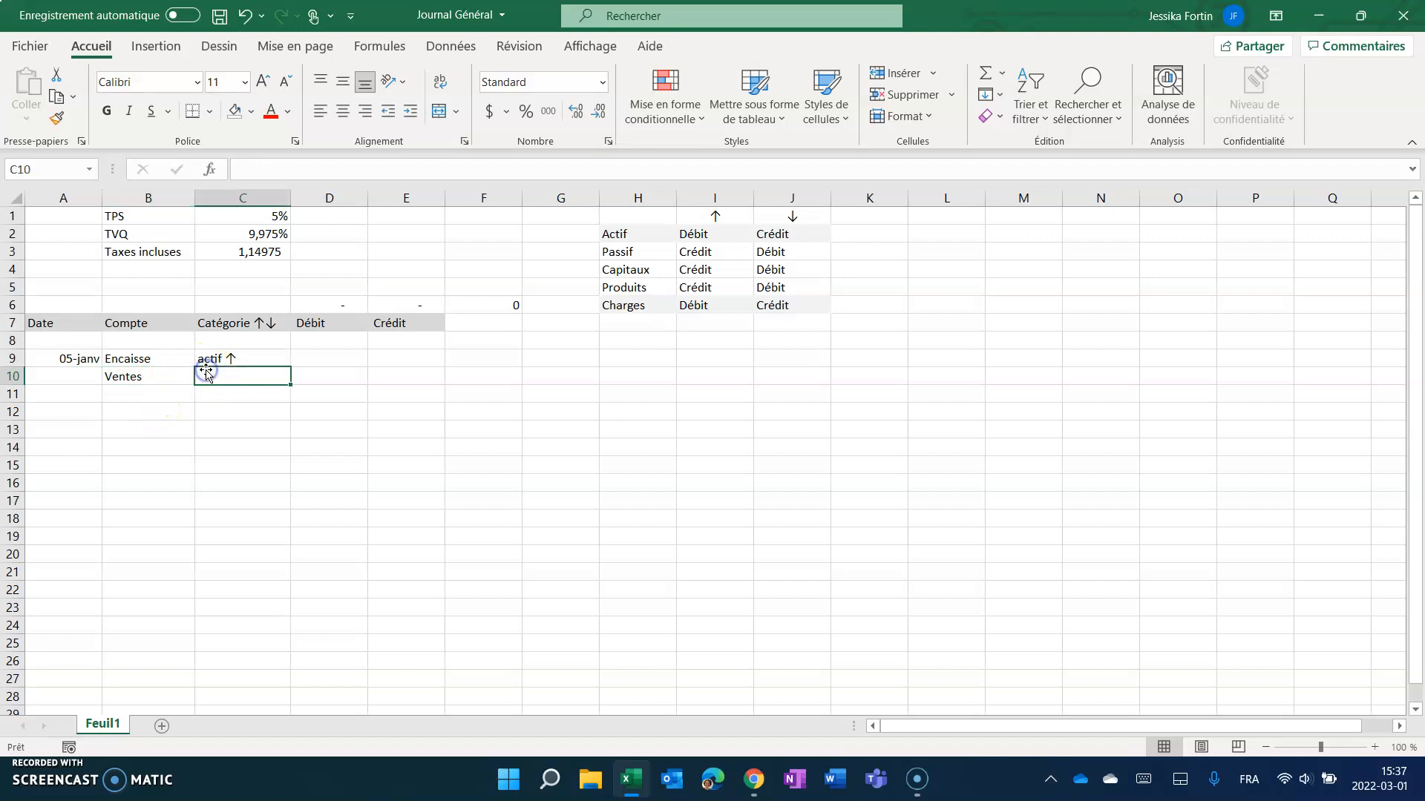
text(produits)
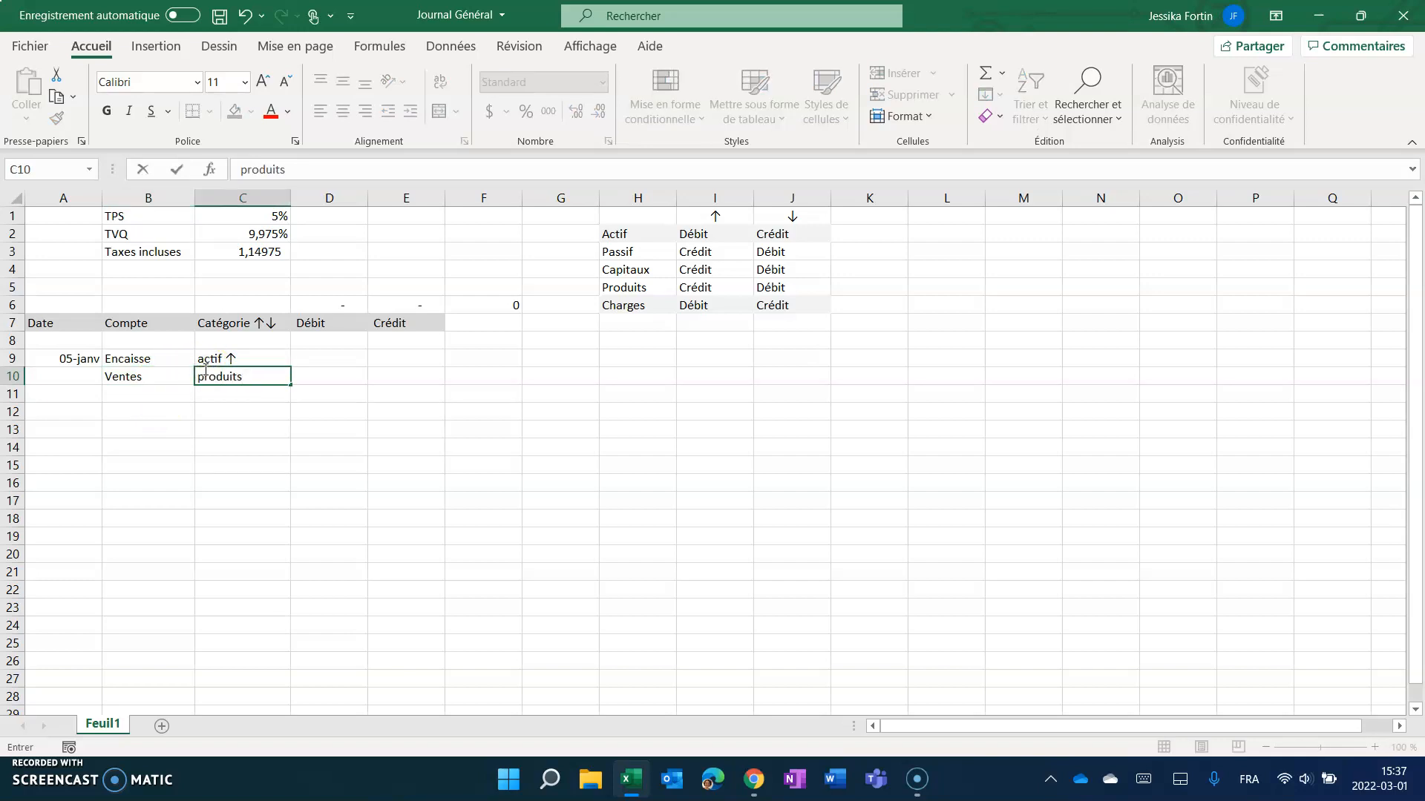
text( ↑)
key(Return)
click(206, 370)
Look up the side for a Produits increase in the reference table and enter 100 as the Ventes credit in E10.
key(Right)
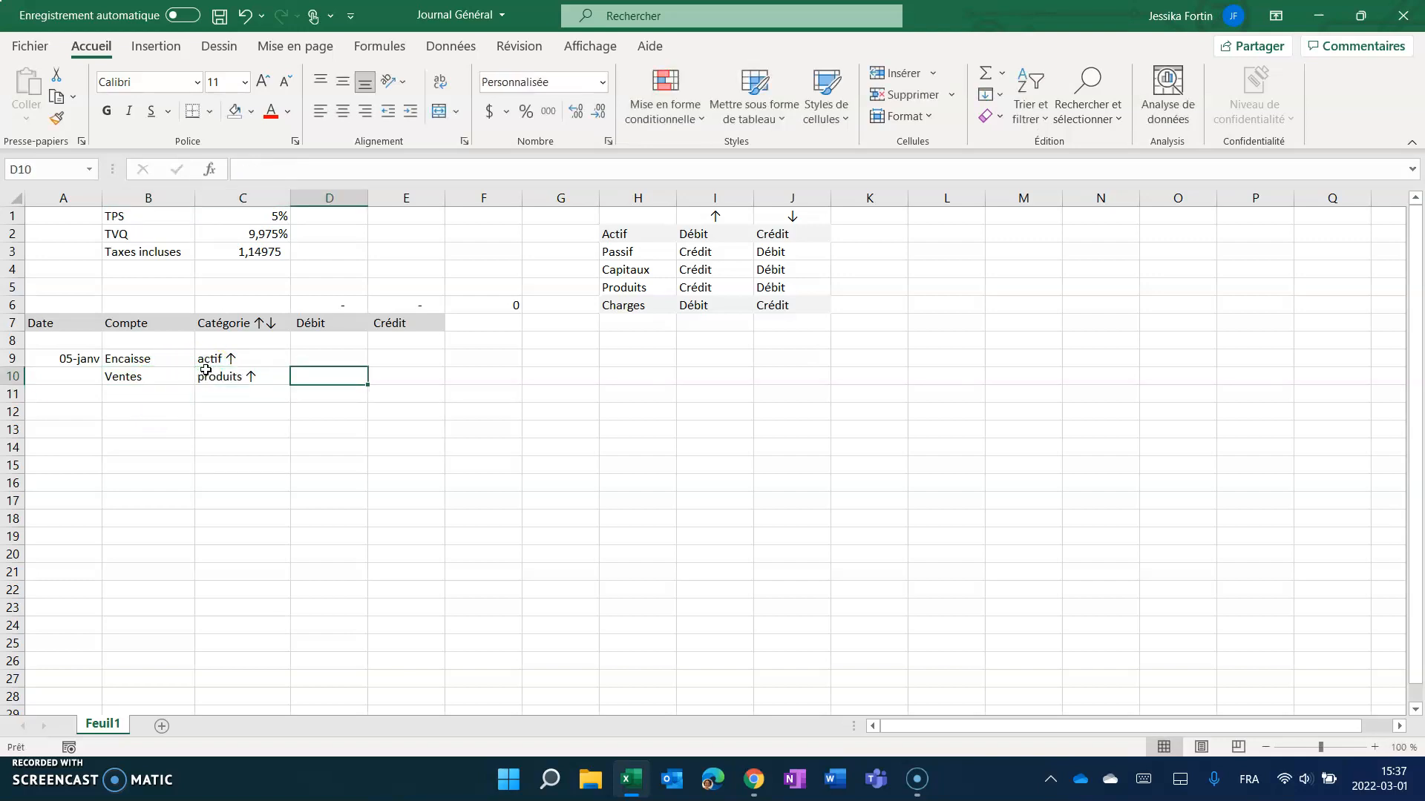
key(Right)
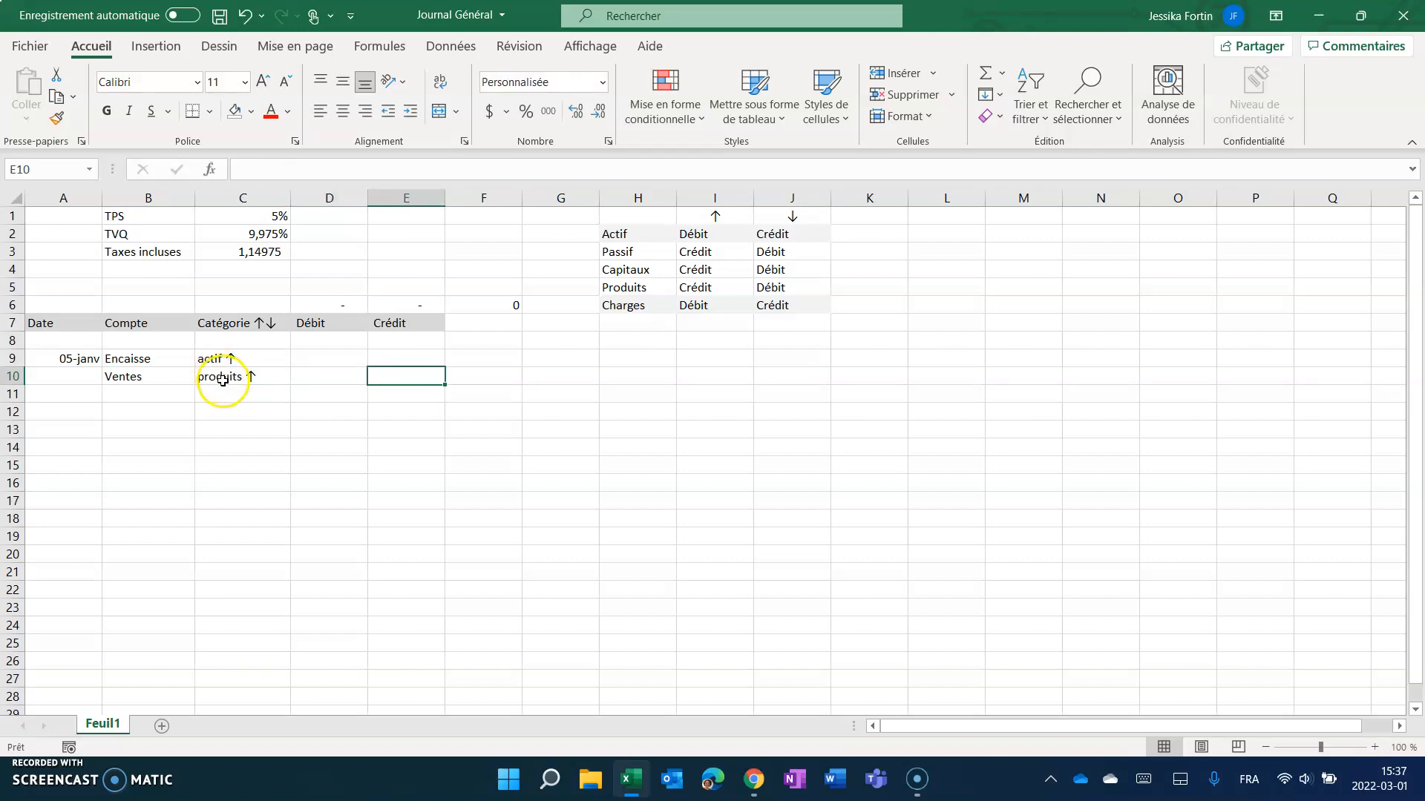
click(650, 288)
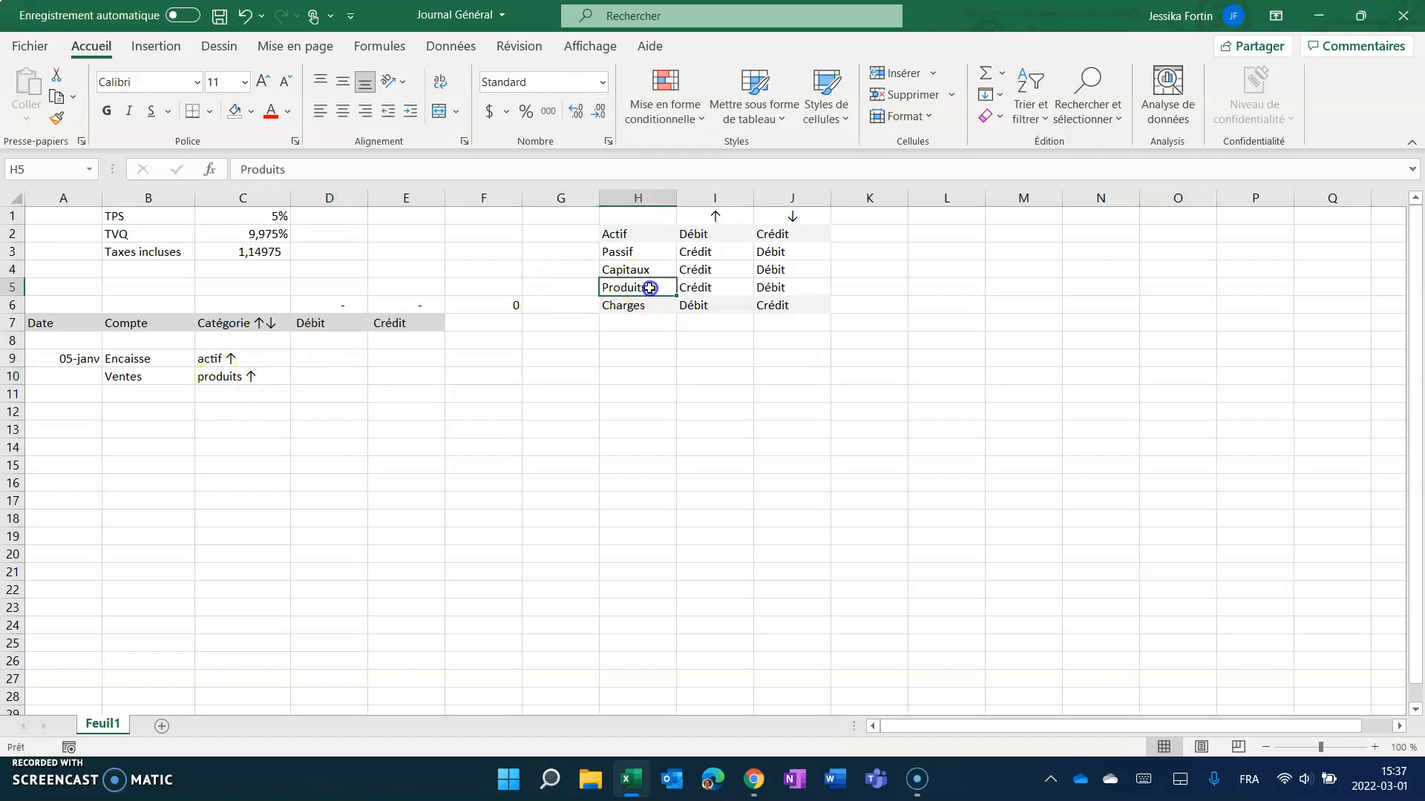
click(709, 286)
click(426, 378)
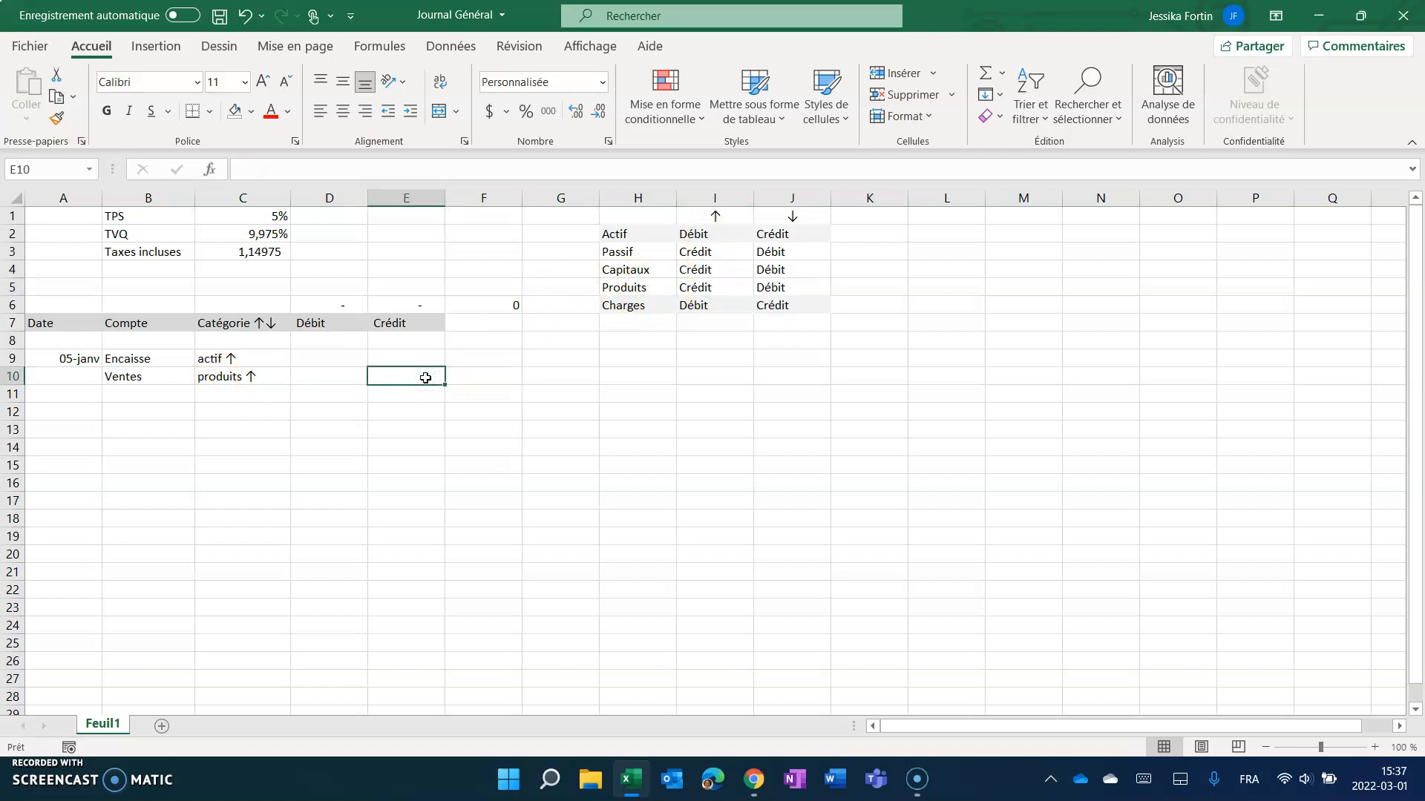
text(100)
key(Return)
click(425, 378)
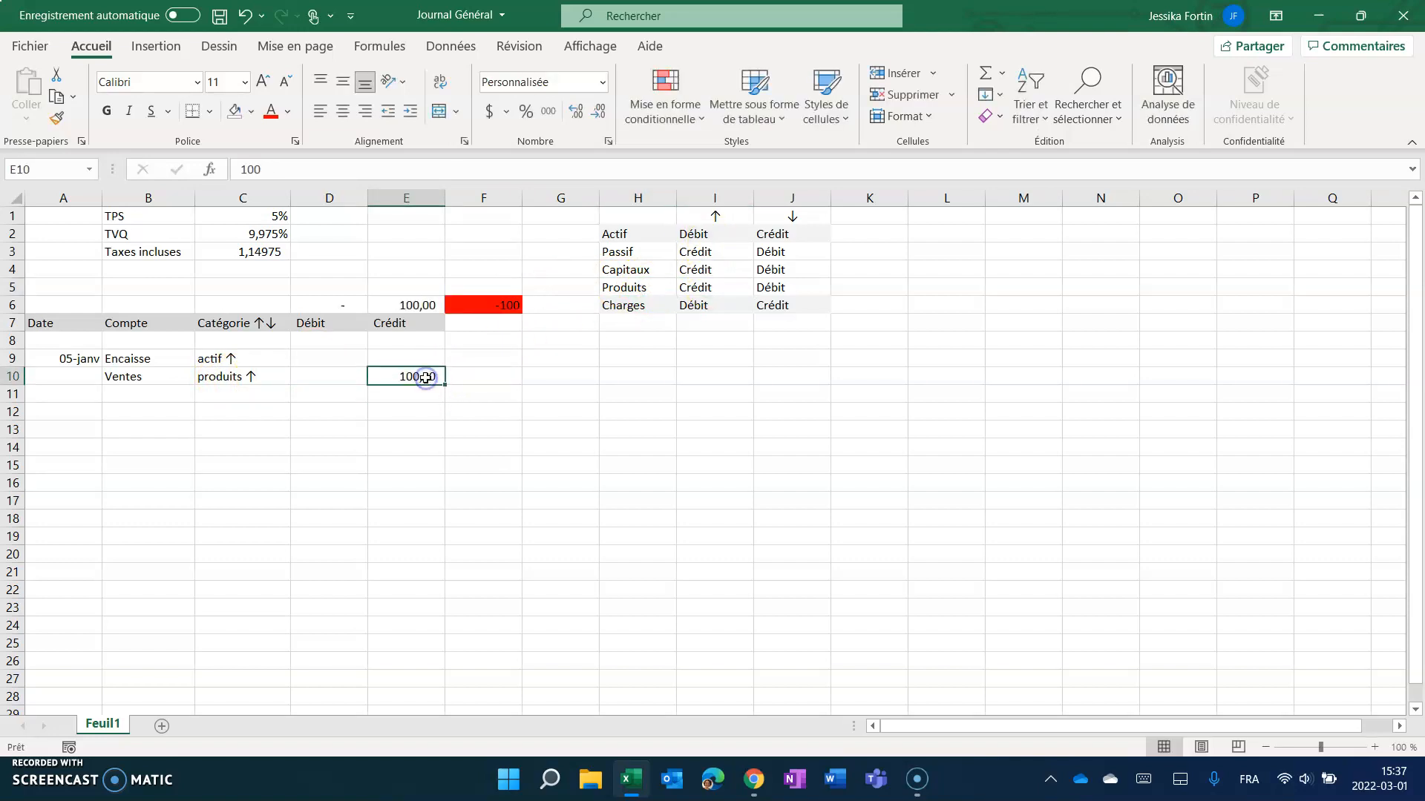
Add the account TPS à payer in B11 with category passif ↑ in C11.
click(169, 397)
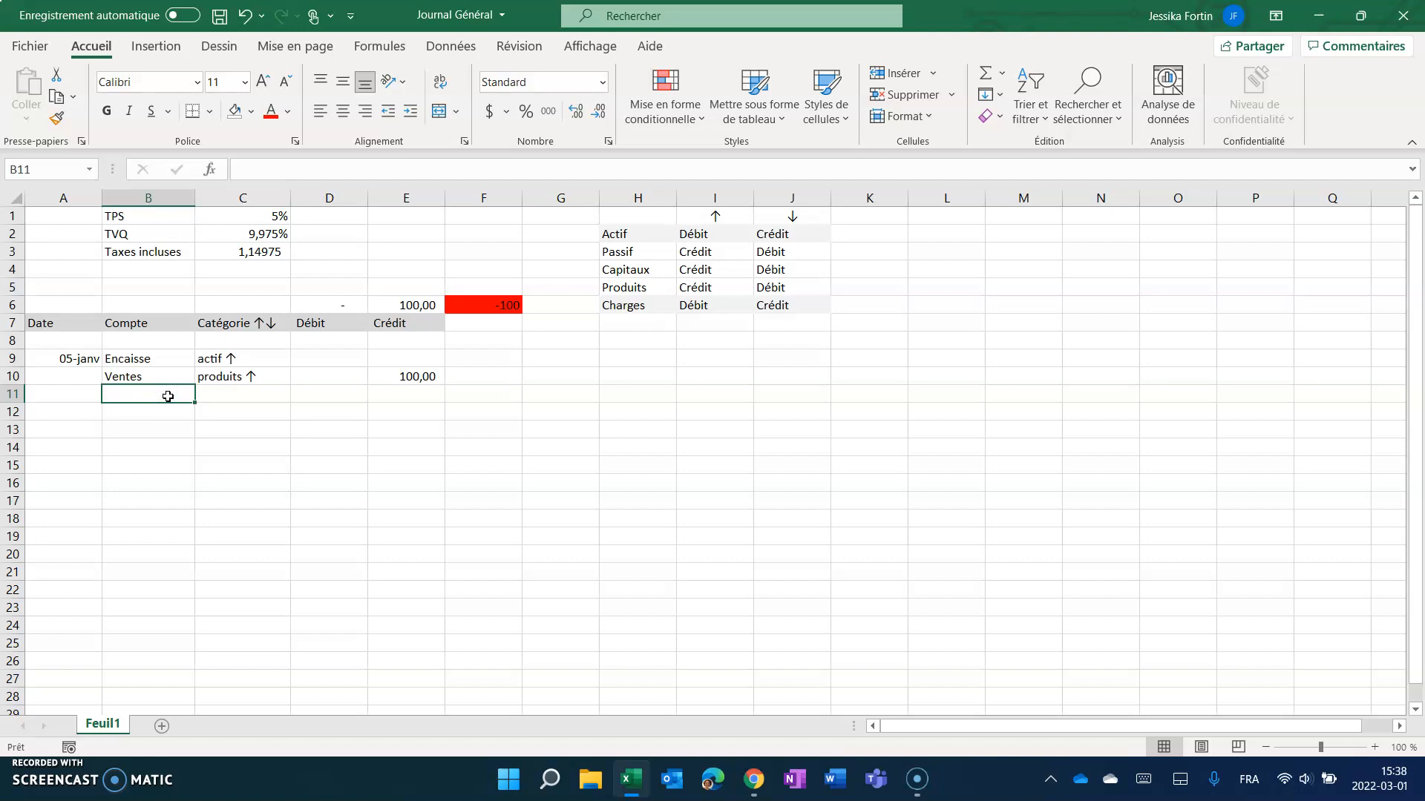
text(TPS à payer)
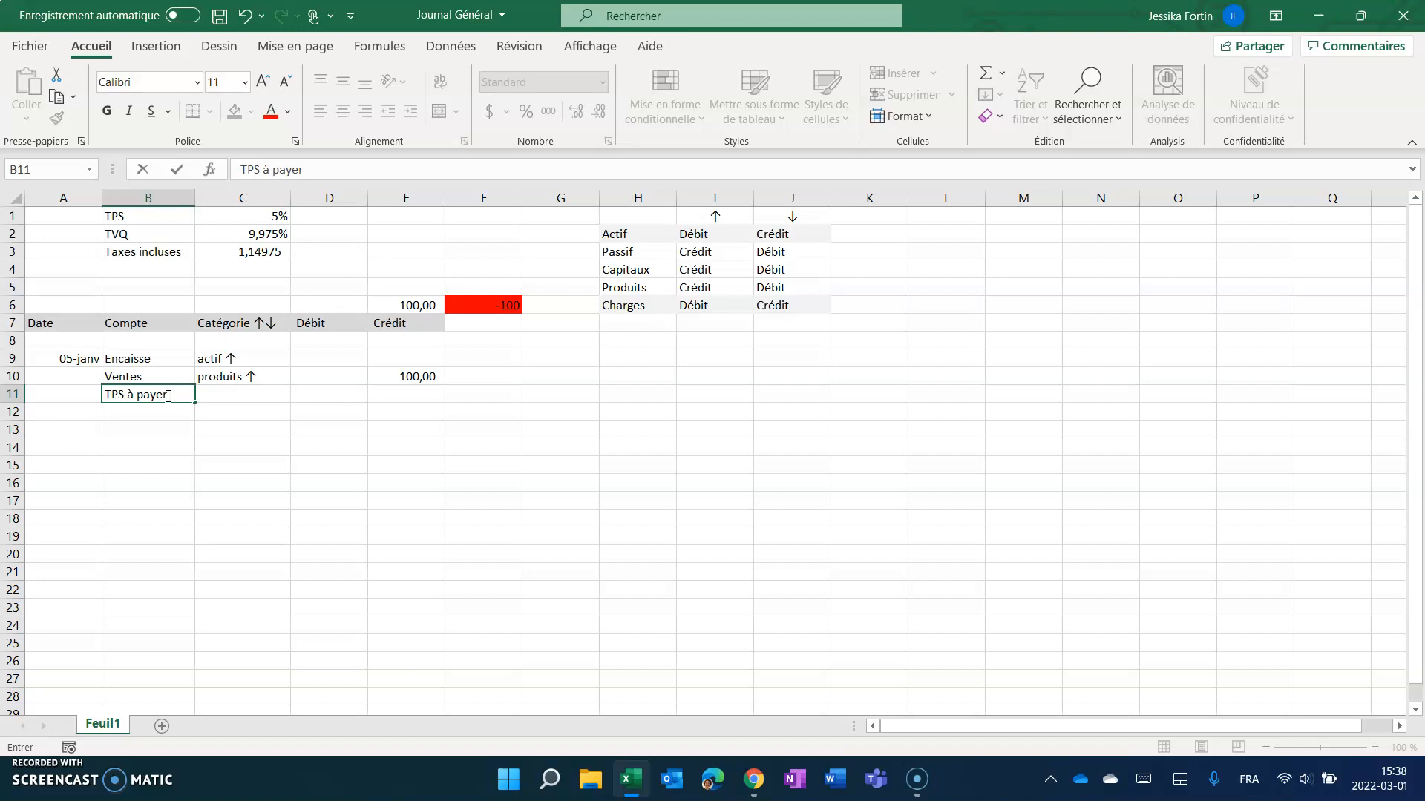
click(217, 382)
click(218, 387)
text(passif ↑)
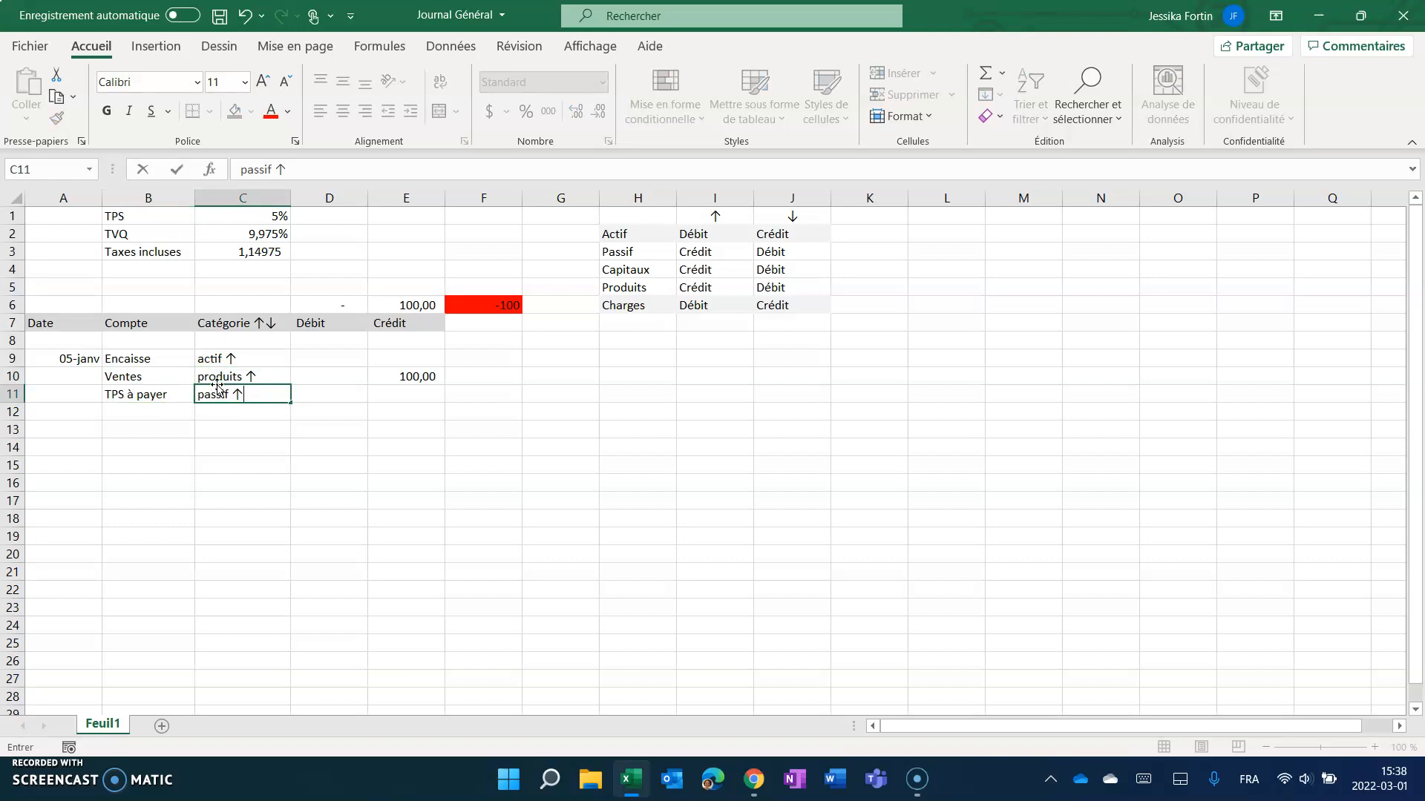
key(Return)
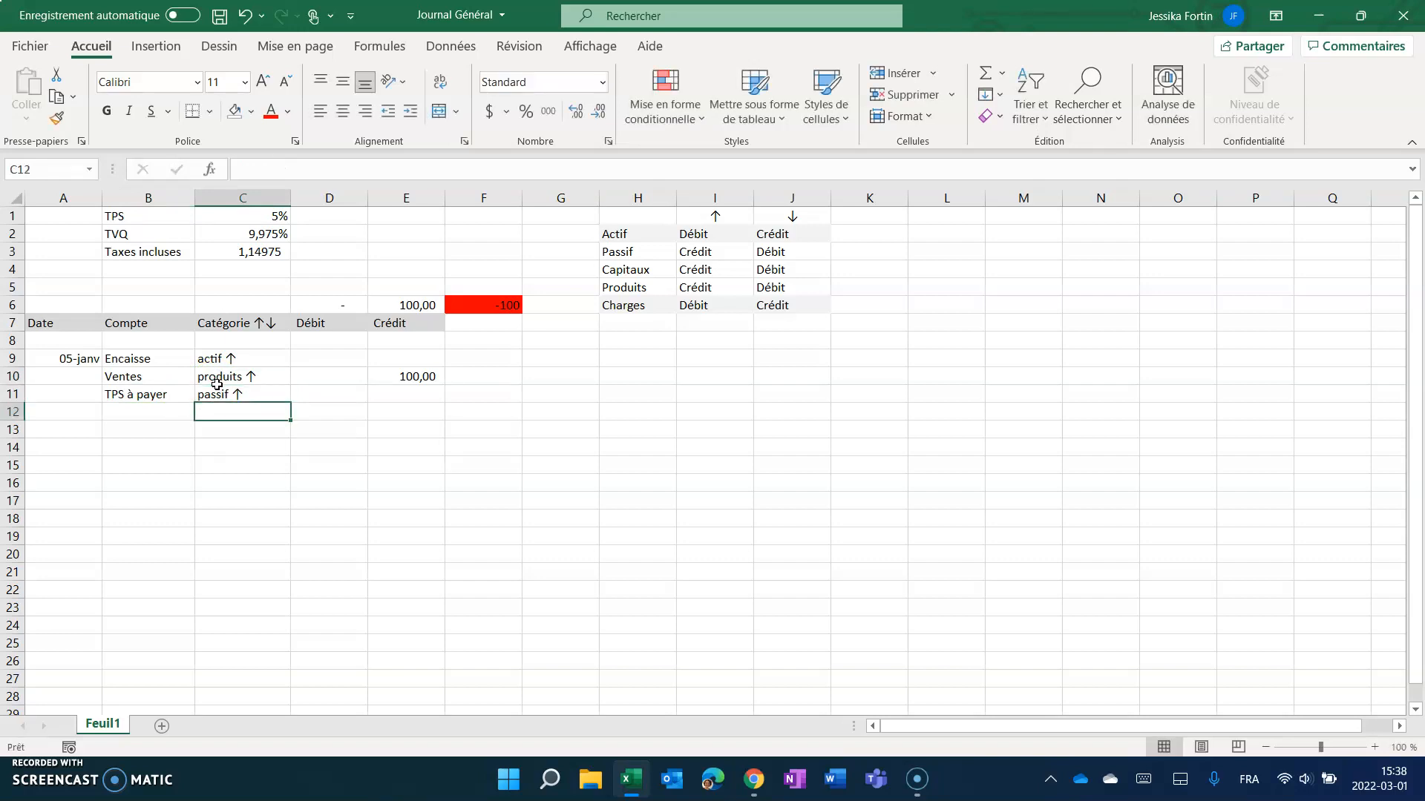
Add the account TVQ à payer in B12 with category passif ↑ in C12.
click(155, 413)
text(TVQ à p)
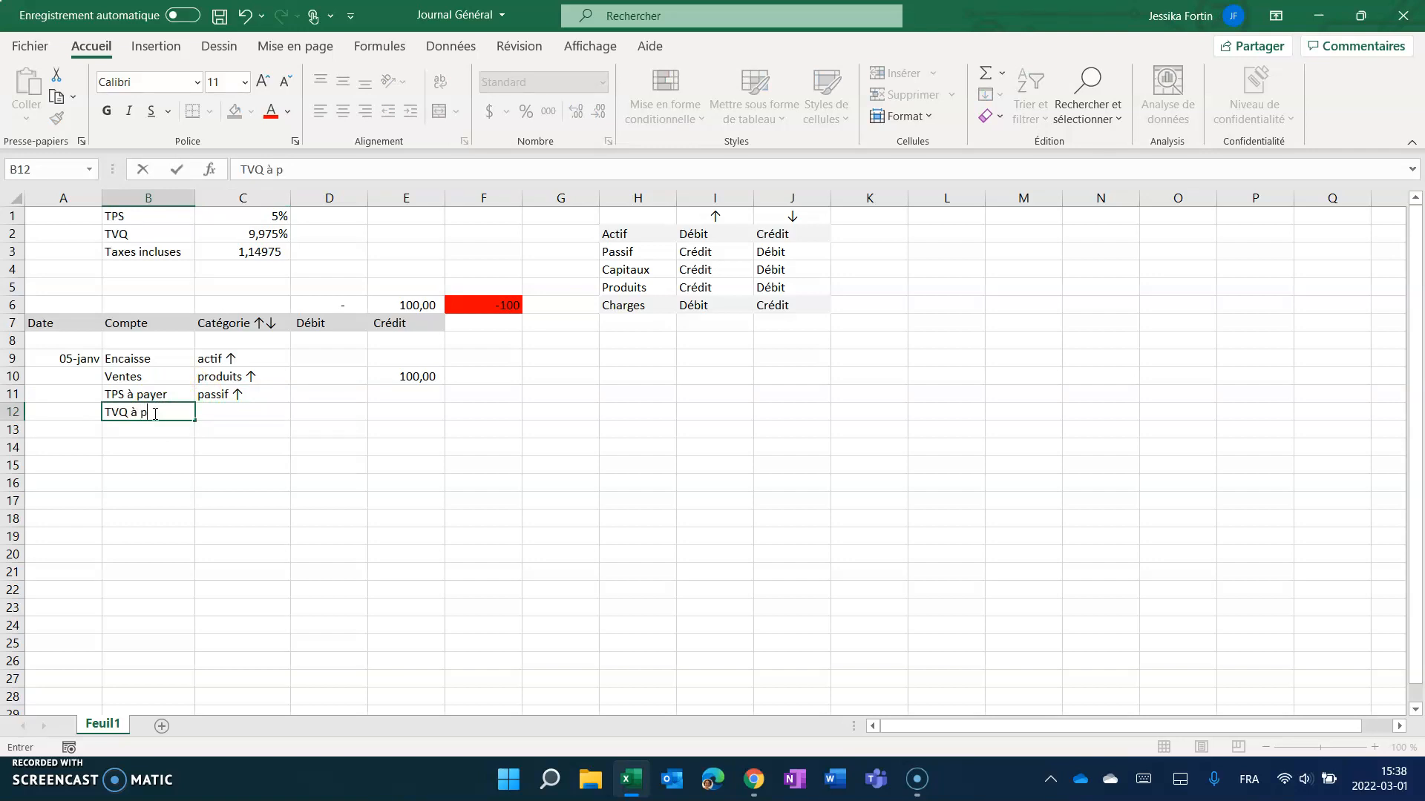
text(ayer)
key(Return)
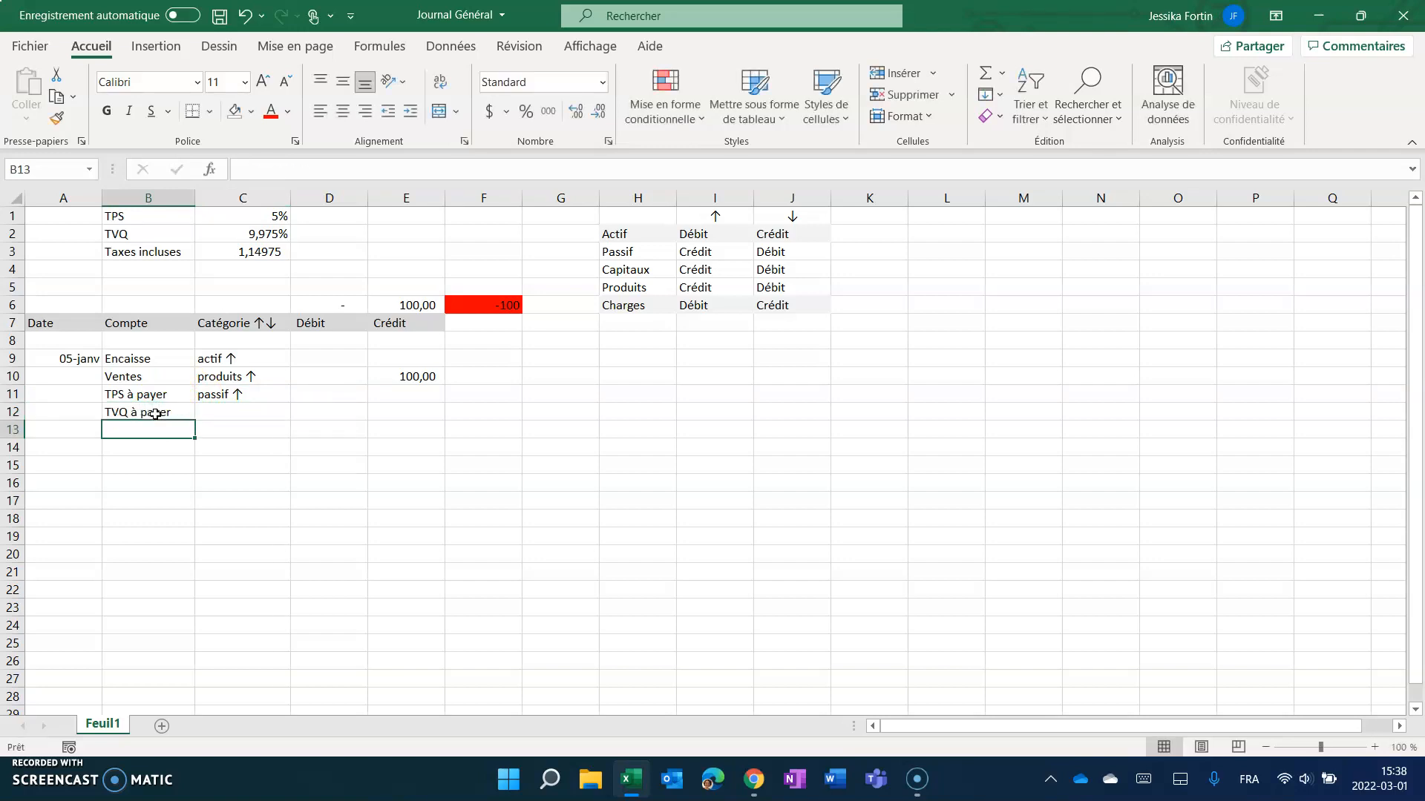
click(201, 410)
text(passif)
key(Return)
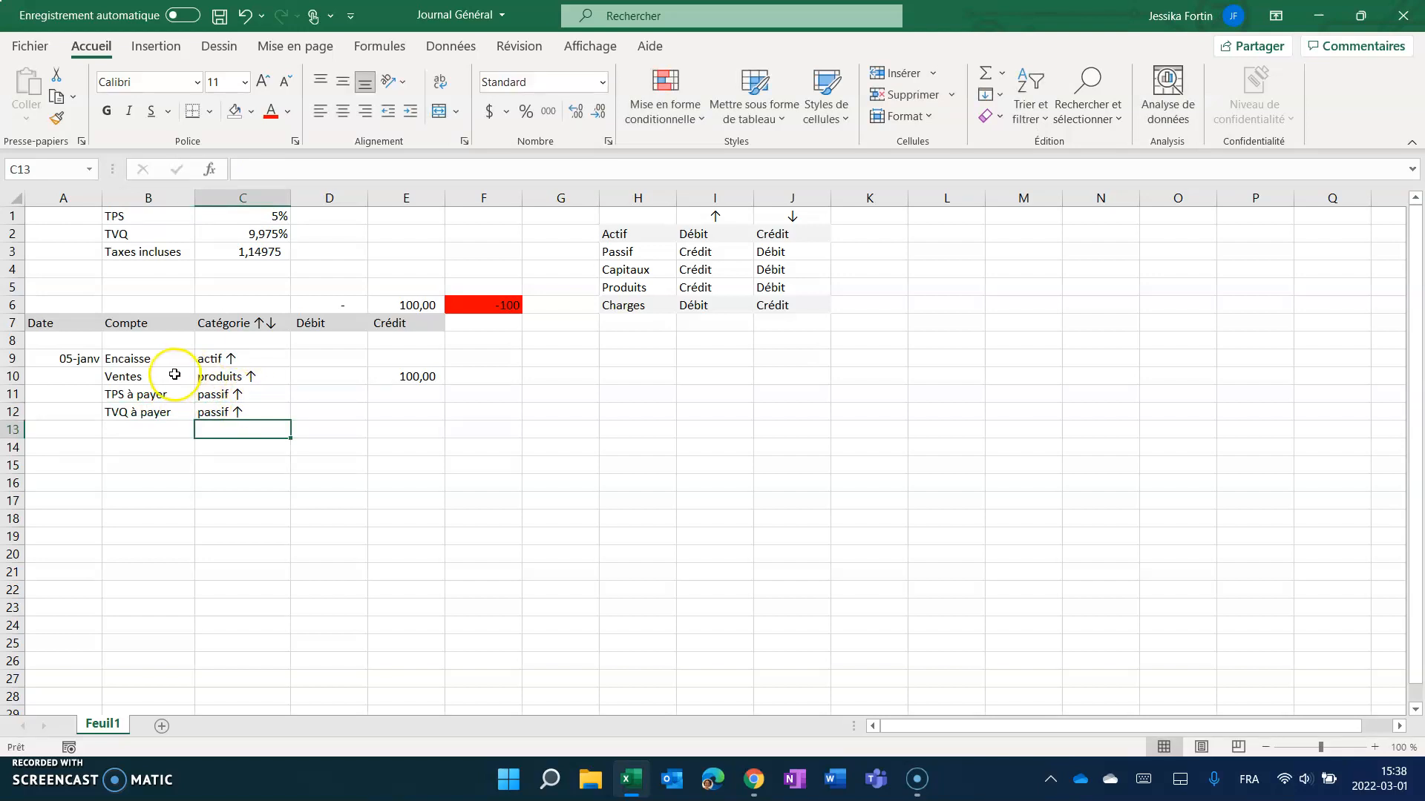
Indent the credited accounts Ventes, TPS à payer and TVQ à payer in B10:B12, and widen column B slightly.
click(204, 394)
click(636, 258)
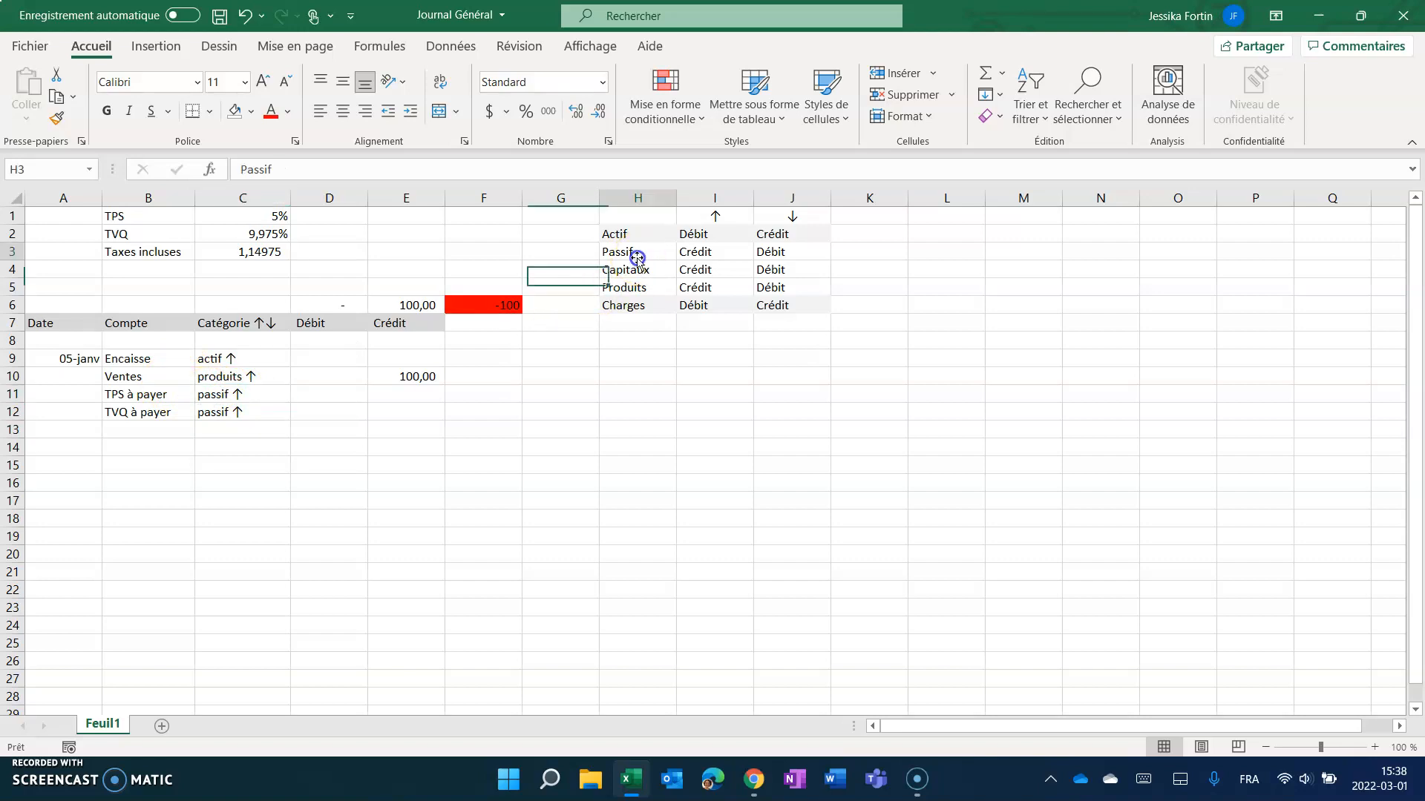
click(715, 216)
click(710, 252)
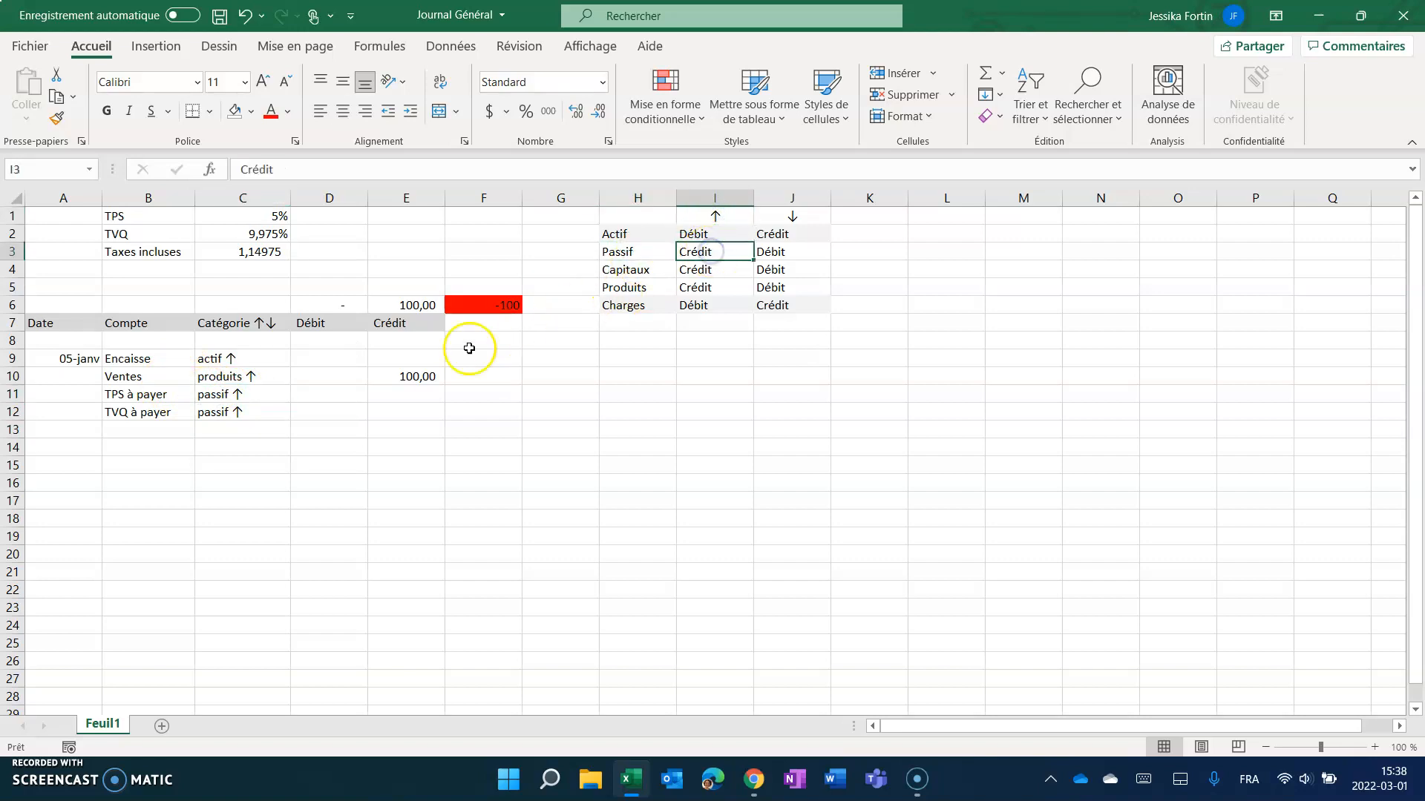
click(144, 383)
drag(144, 382, 143, 406)
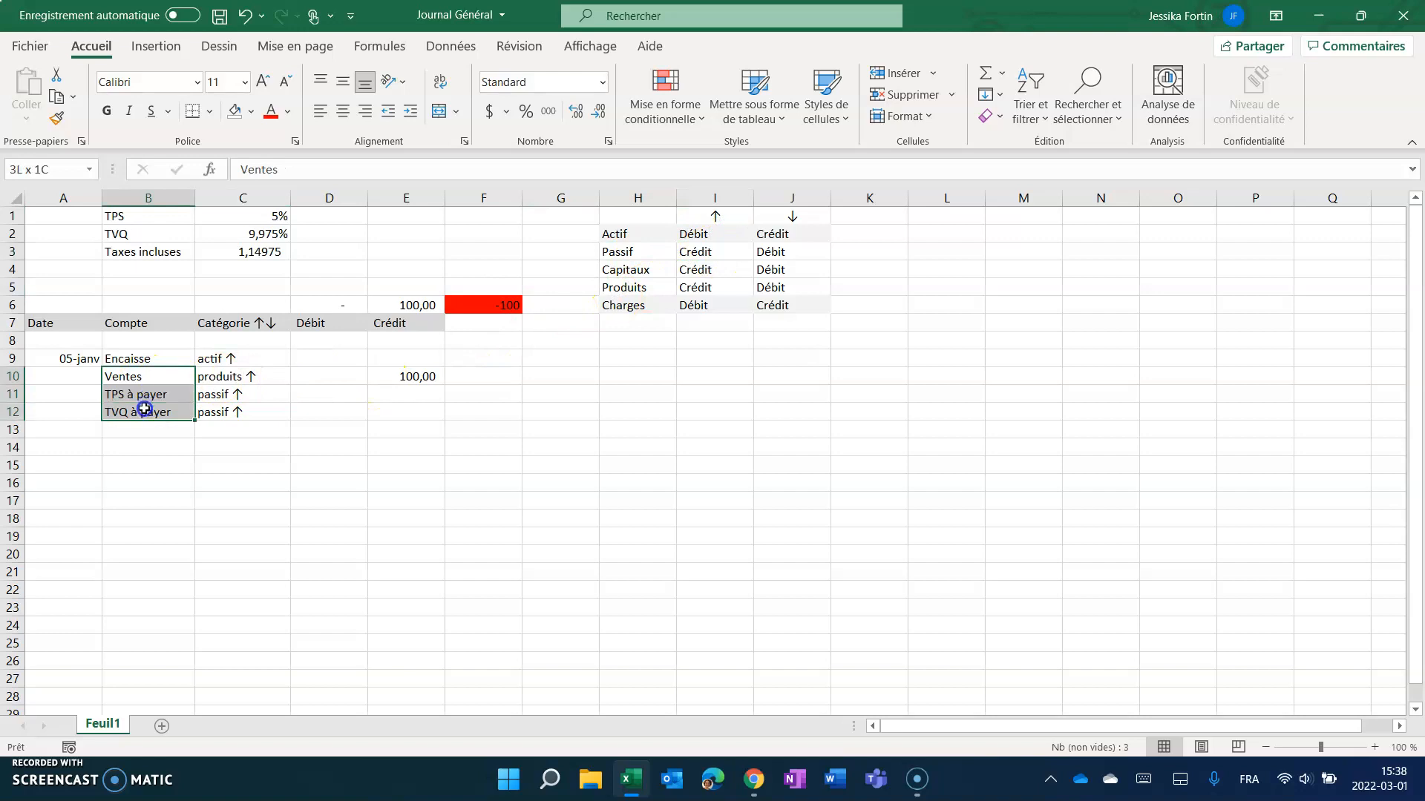
click(408, 111)
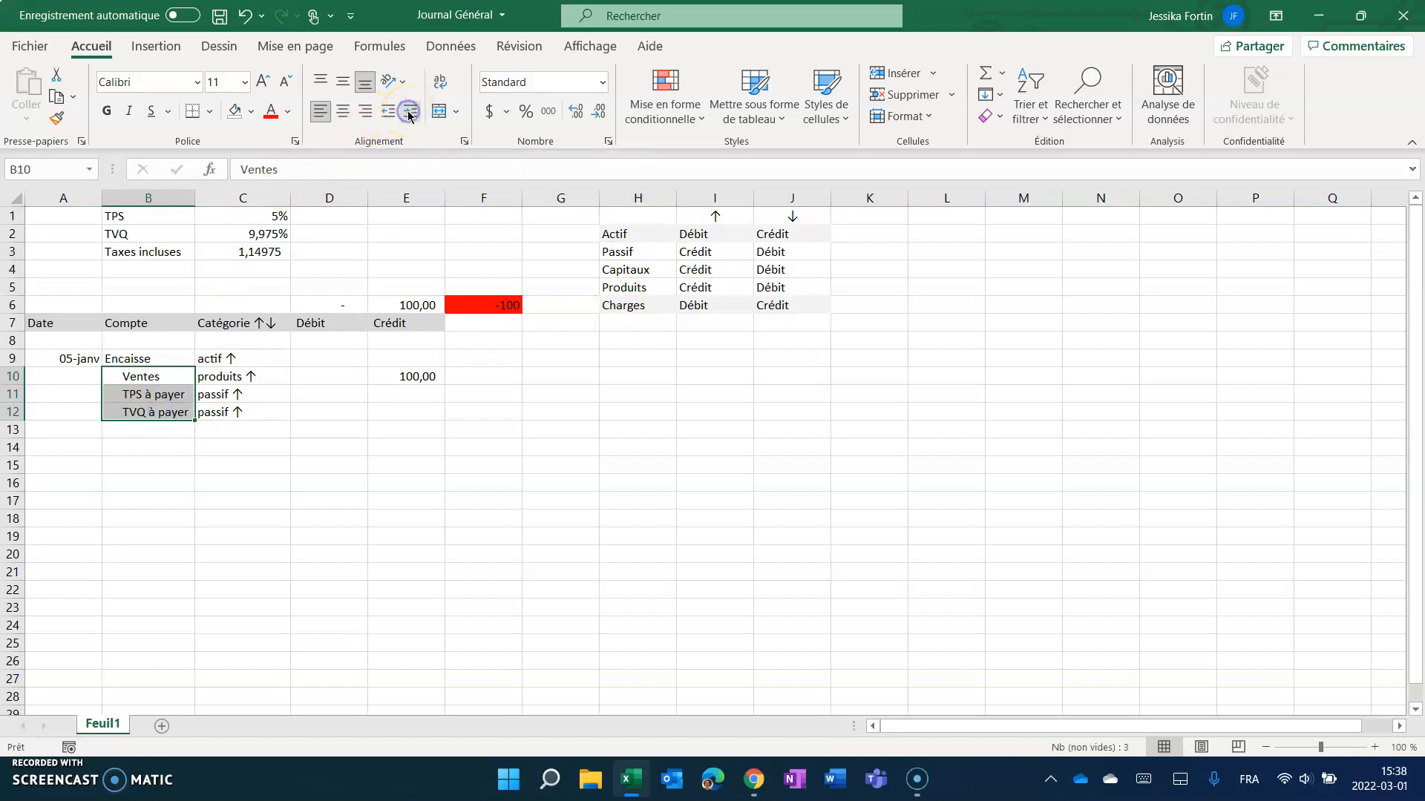
click(334, 357)
drag(196, 198, 219, 196)
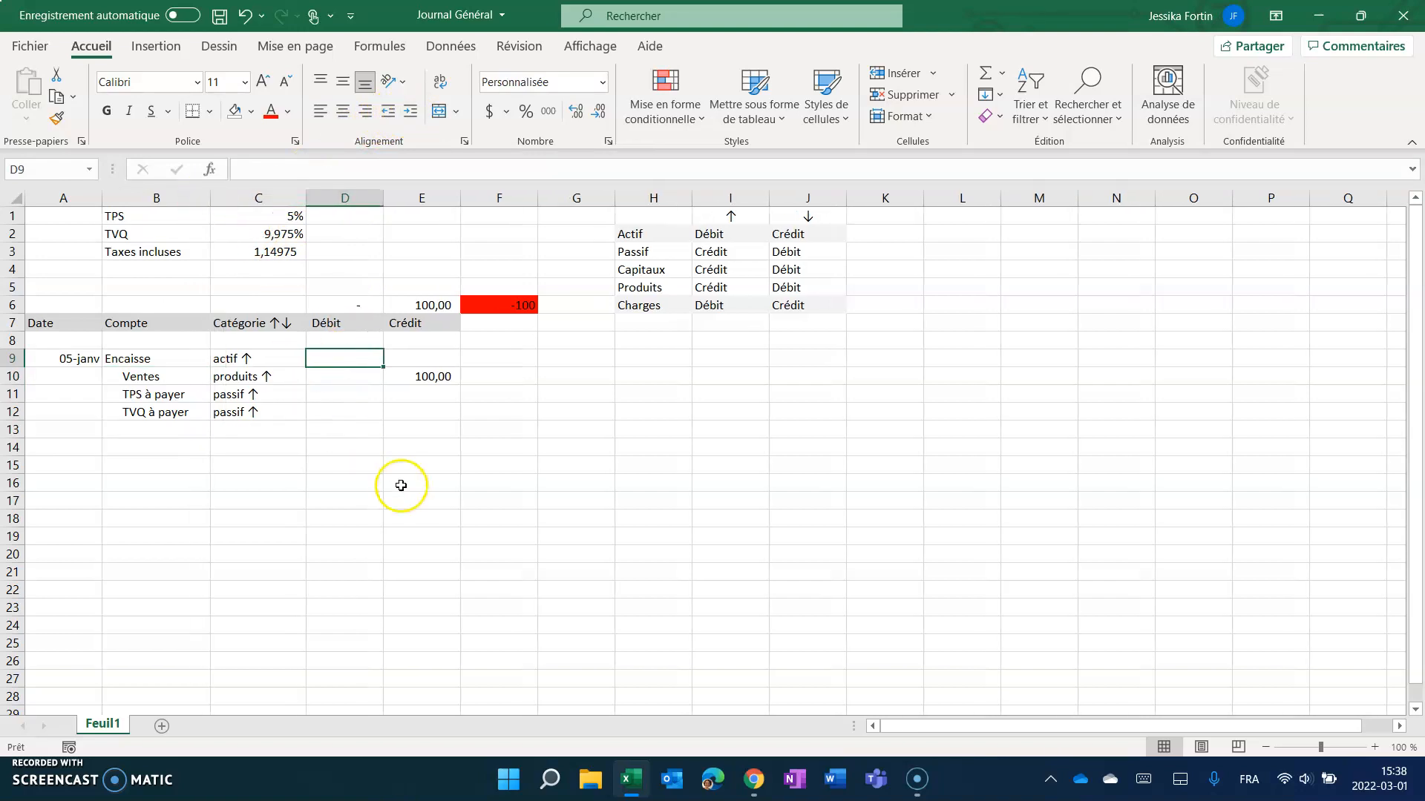
Calculate the TPS à payer credit in E11 with the formula =E10*tps.
click(434, 396)
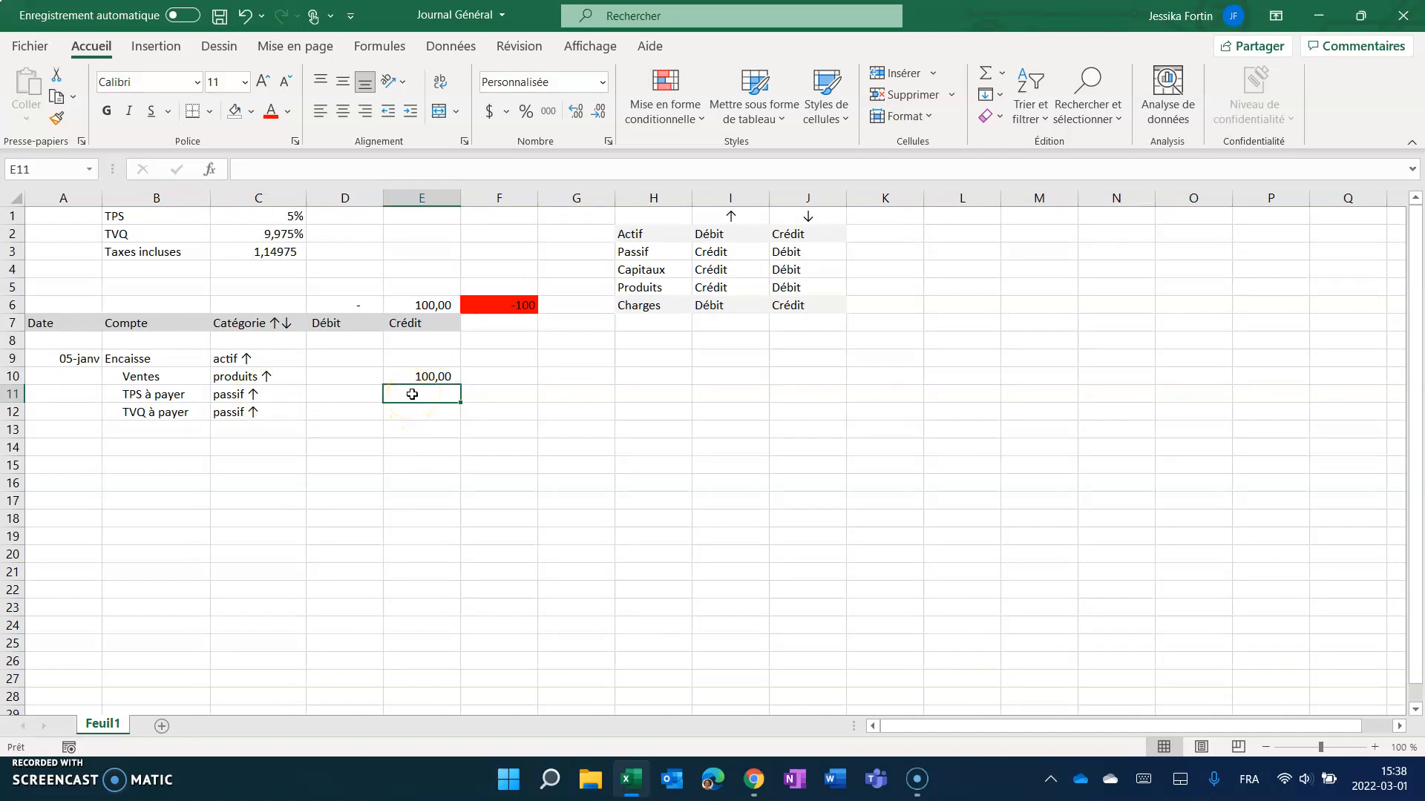
text(=)
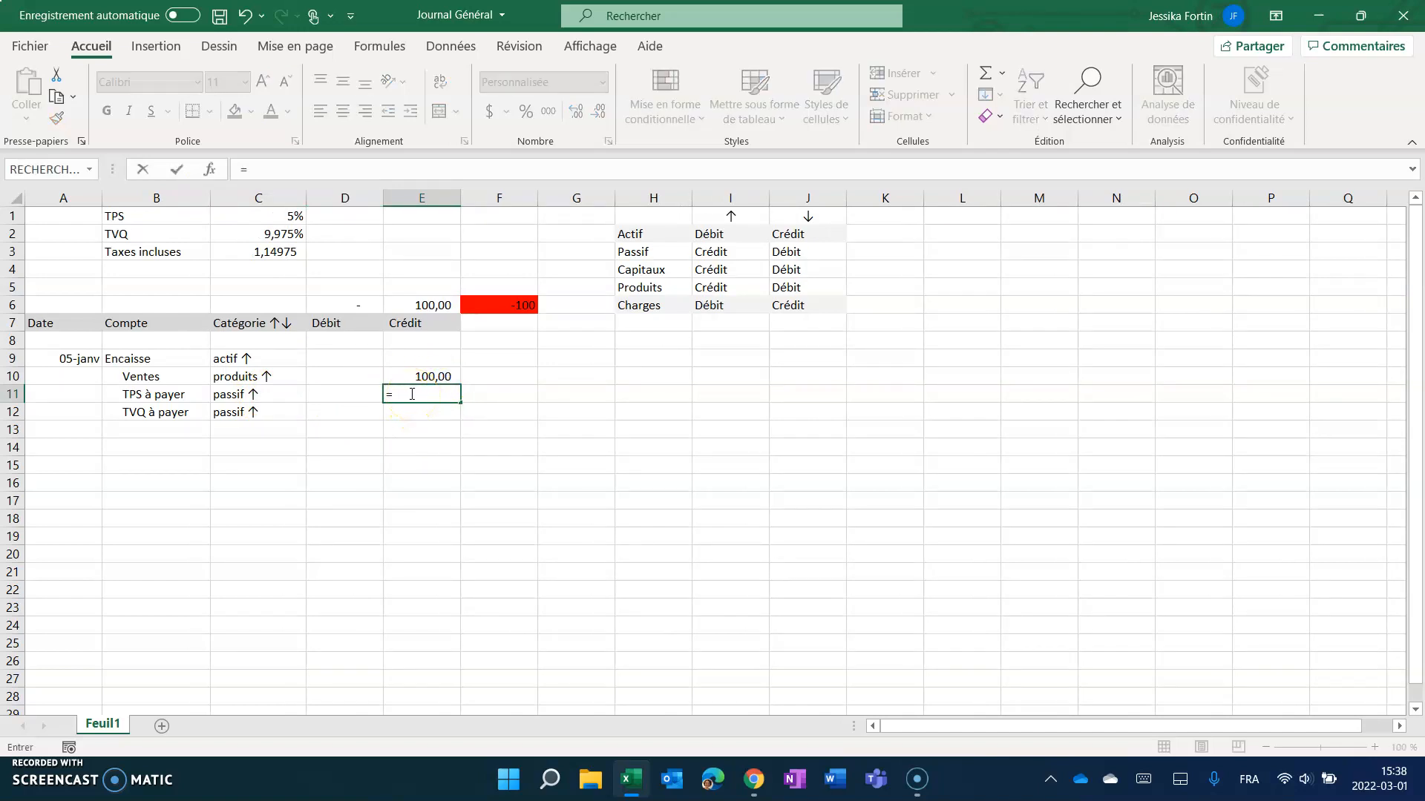
click(429, 376)
text(*)
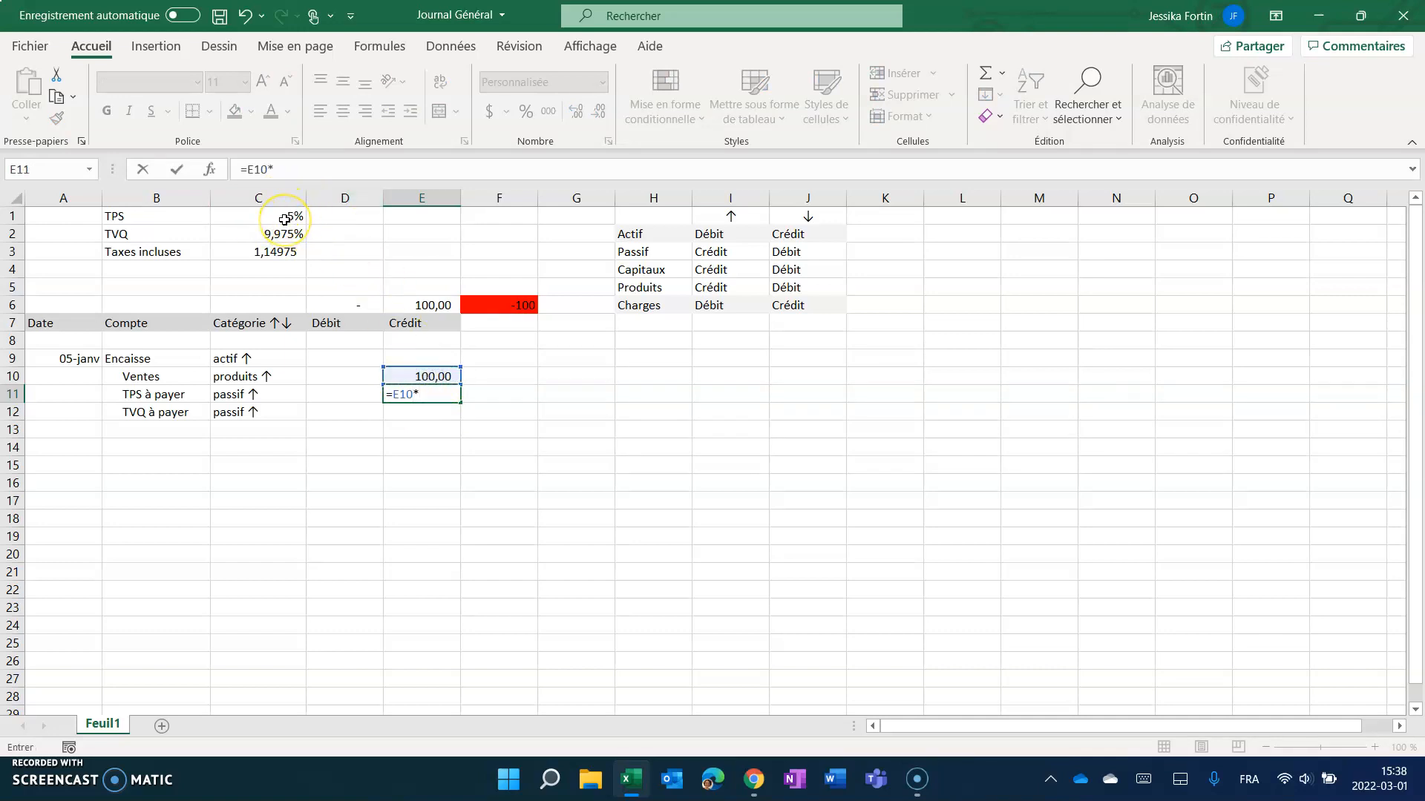
text(tps)
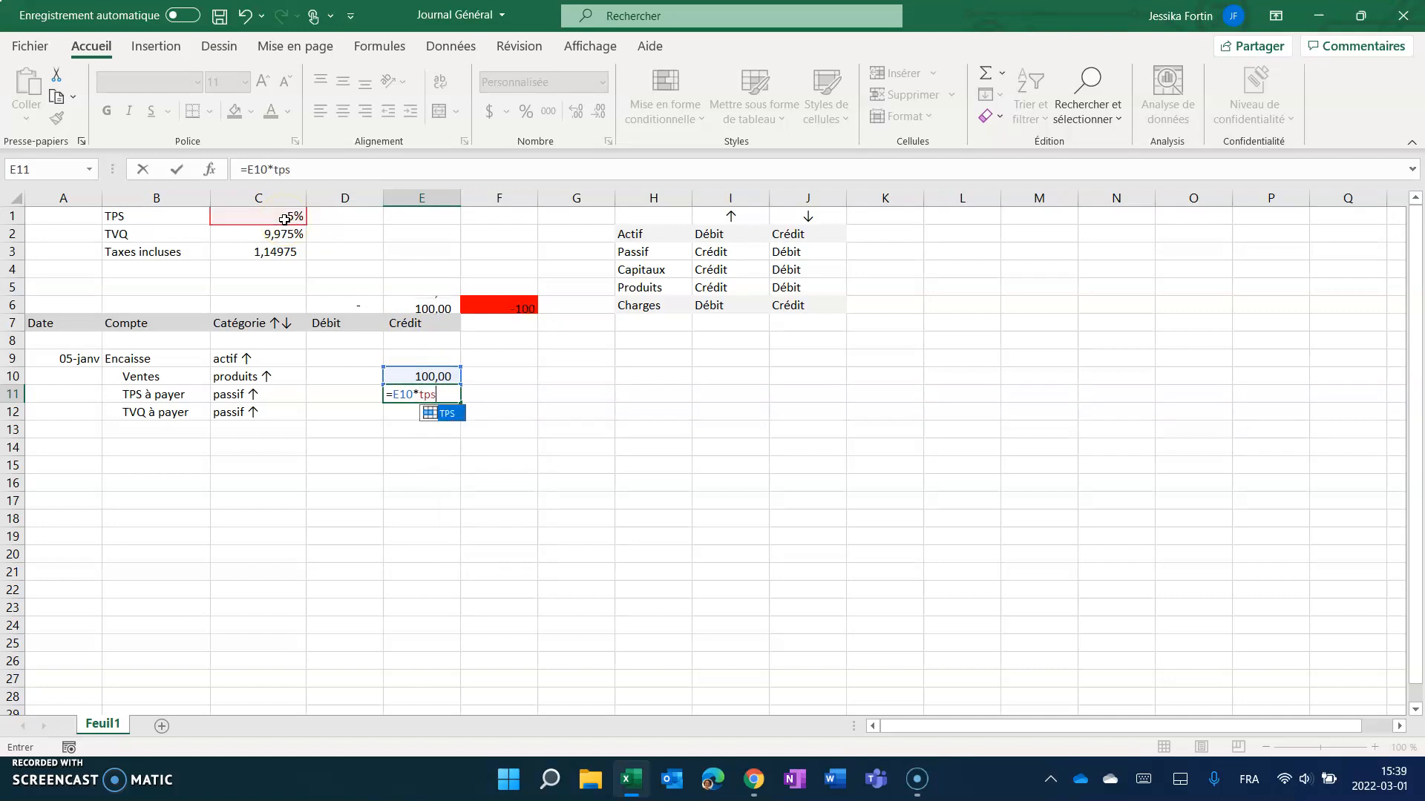
key(Return)
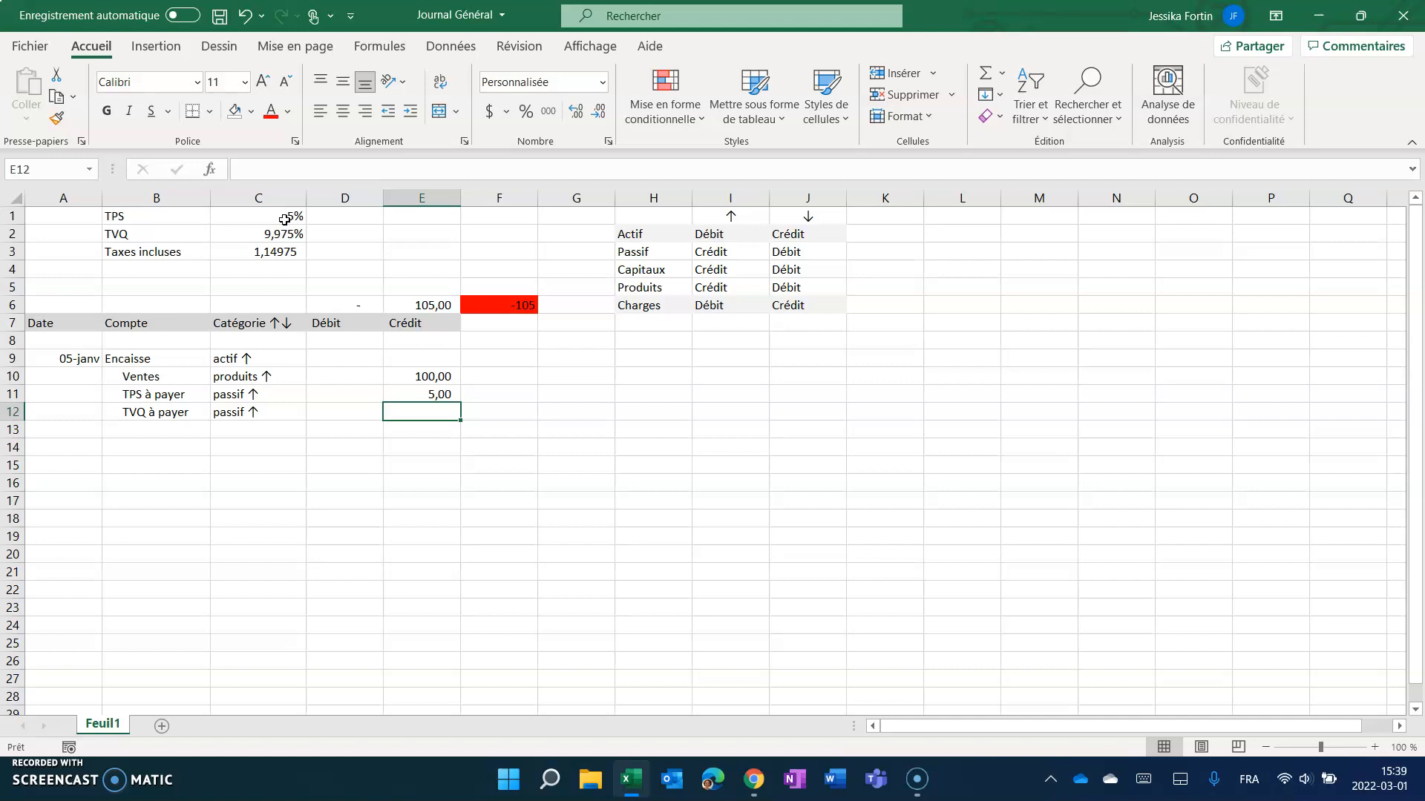
Calculate the TVQ à payer credit in E12 with the formula =E10*tvq.
text(=)
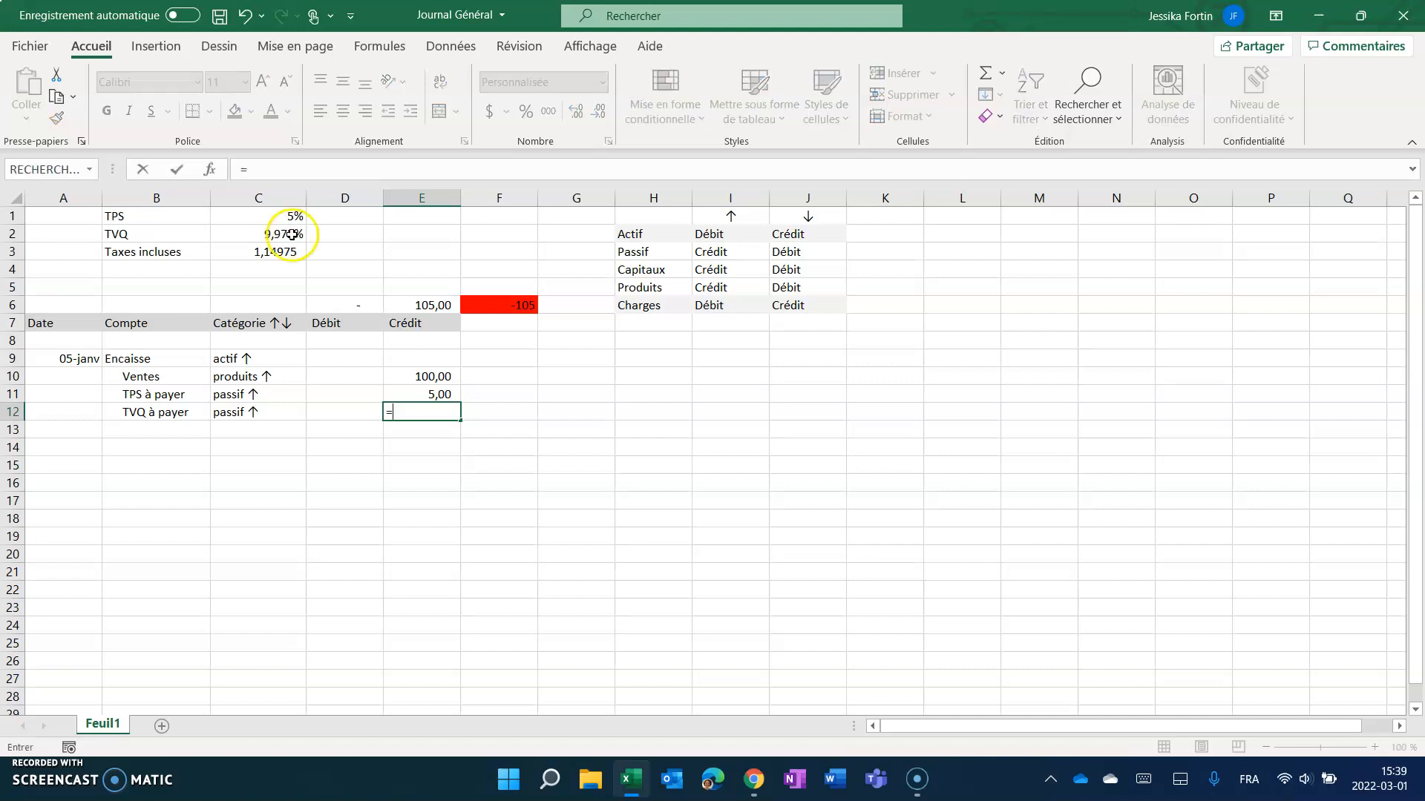
click(414, 379)
text(*)
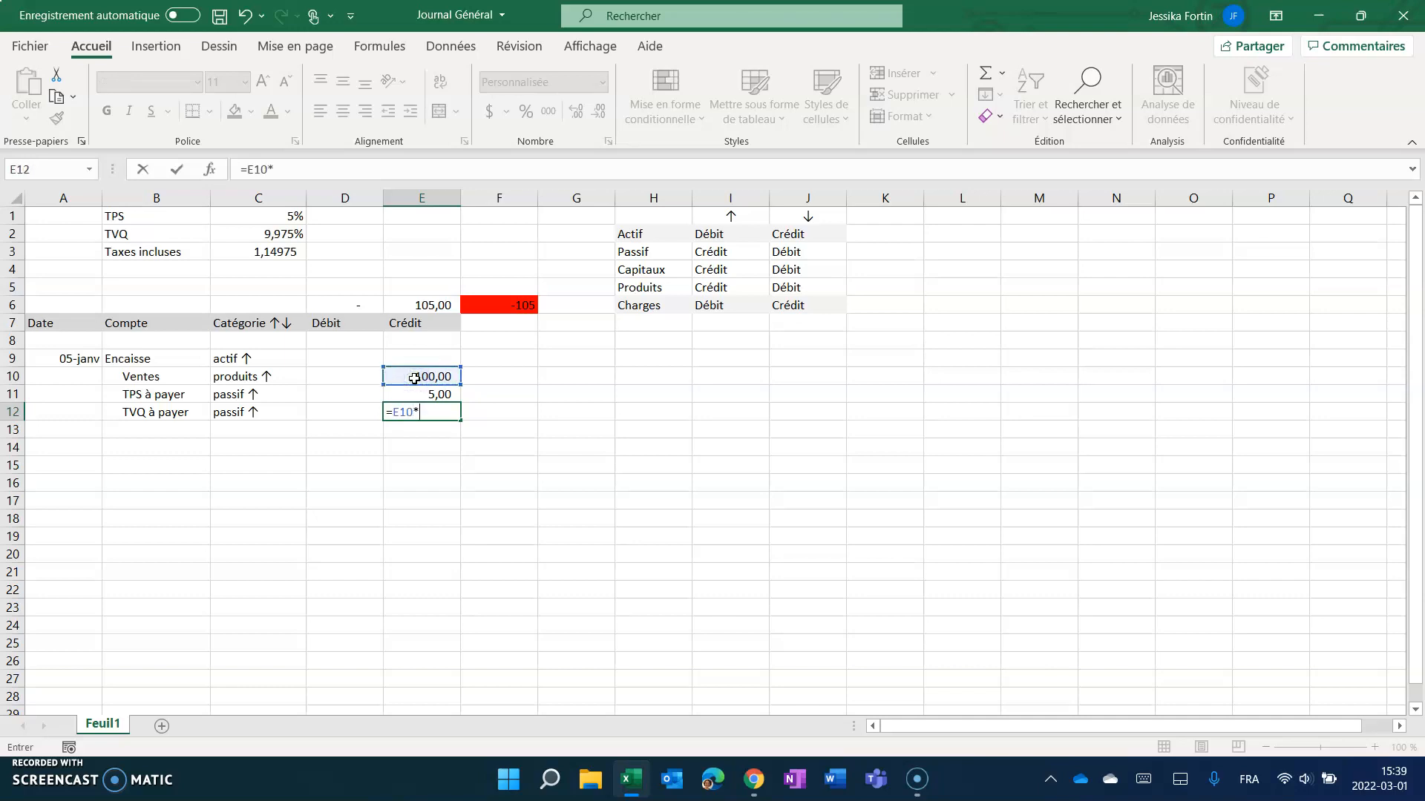
text(tvq)
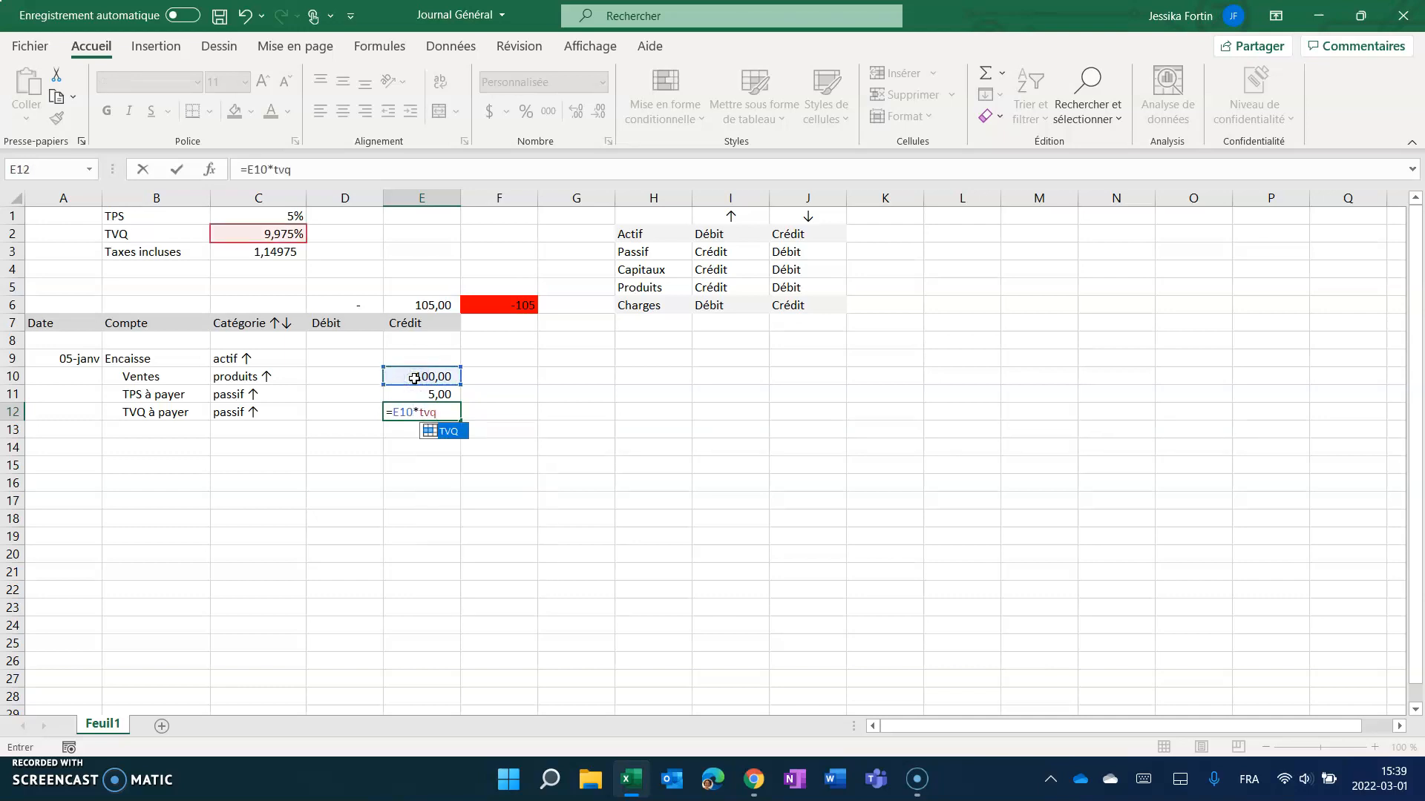
key(Return)
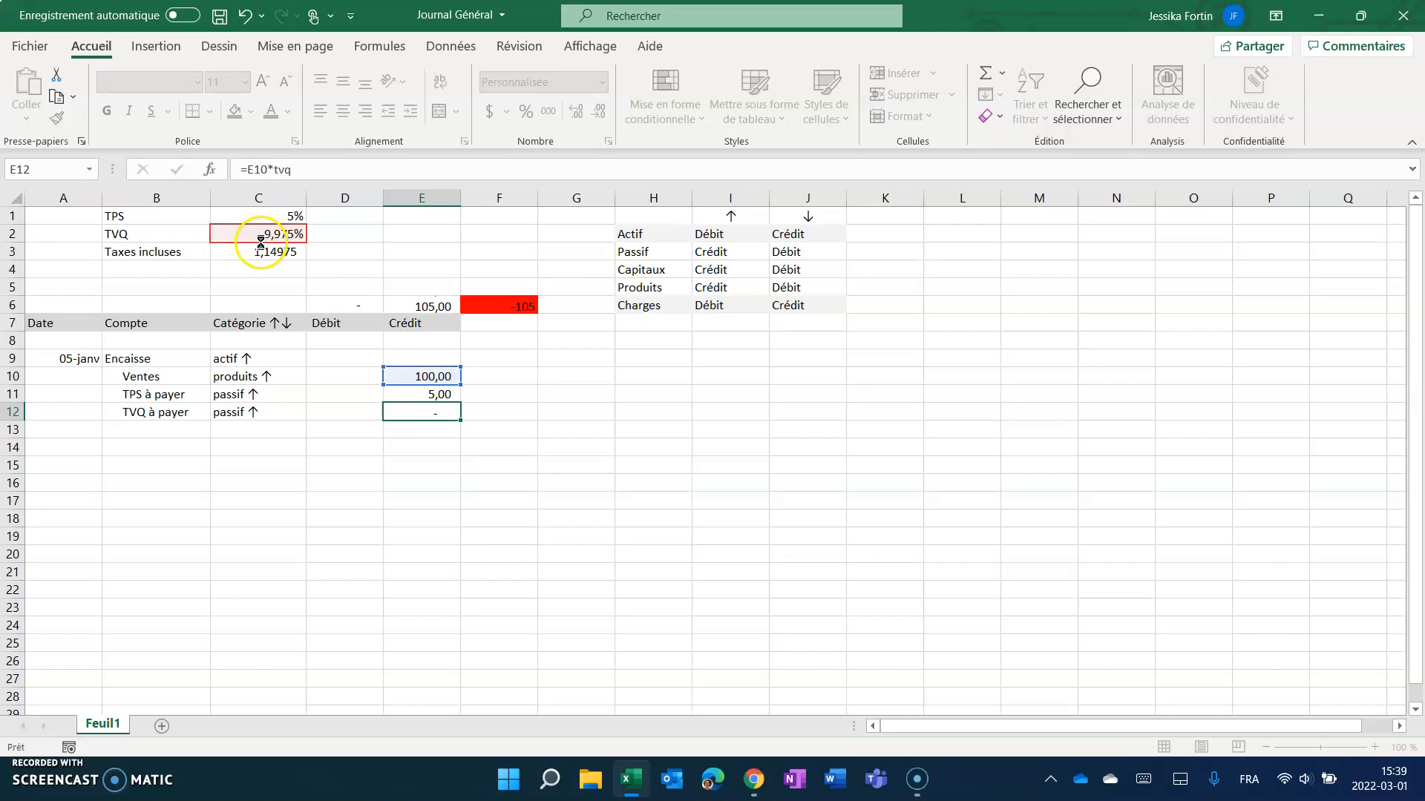
Calculate the Encaisse debit in D9 as the sum of the credits, =SOMME(E10:E12).
click(325, 360)
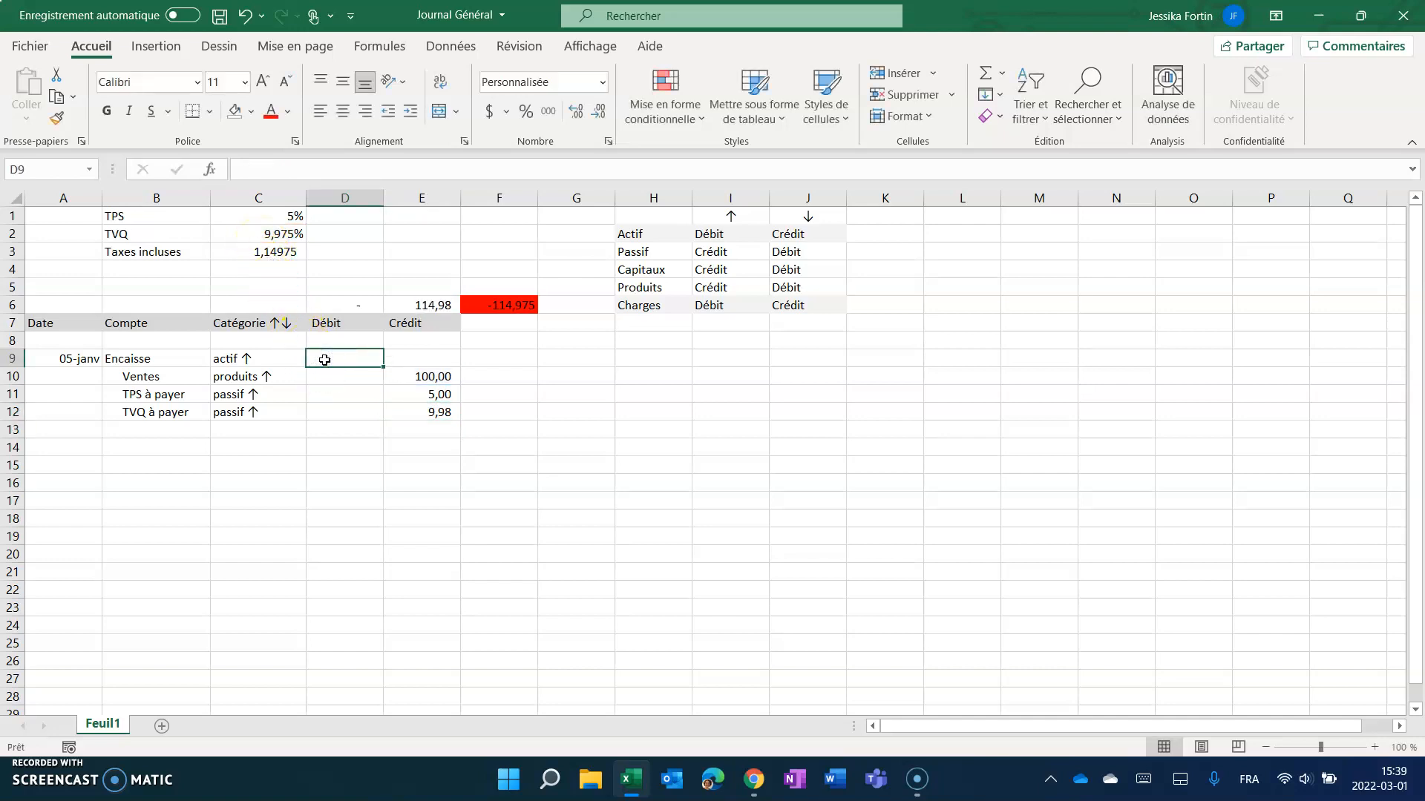
click(408, 377)
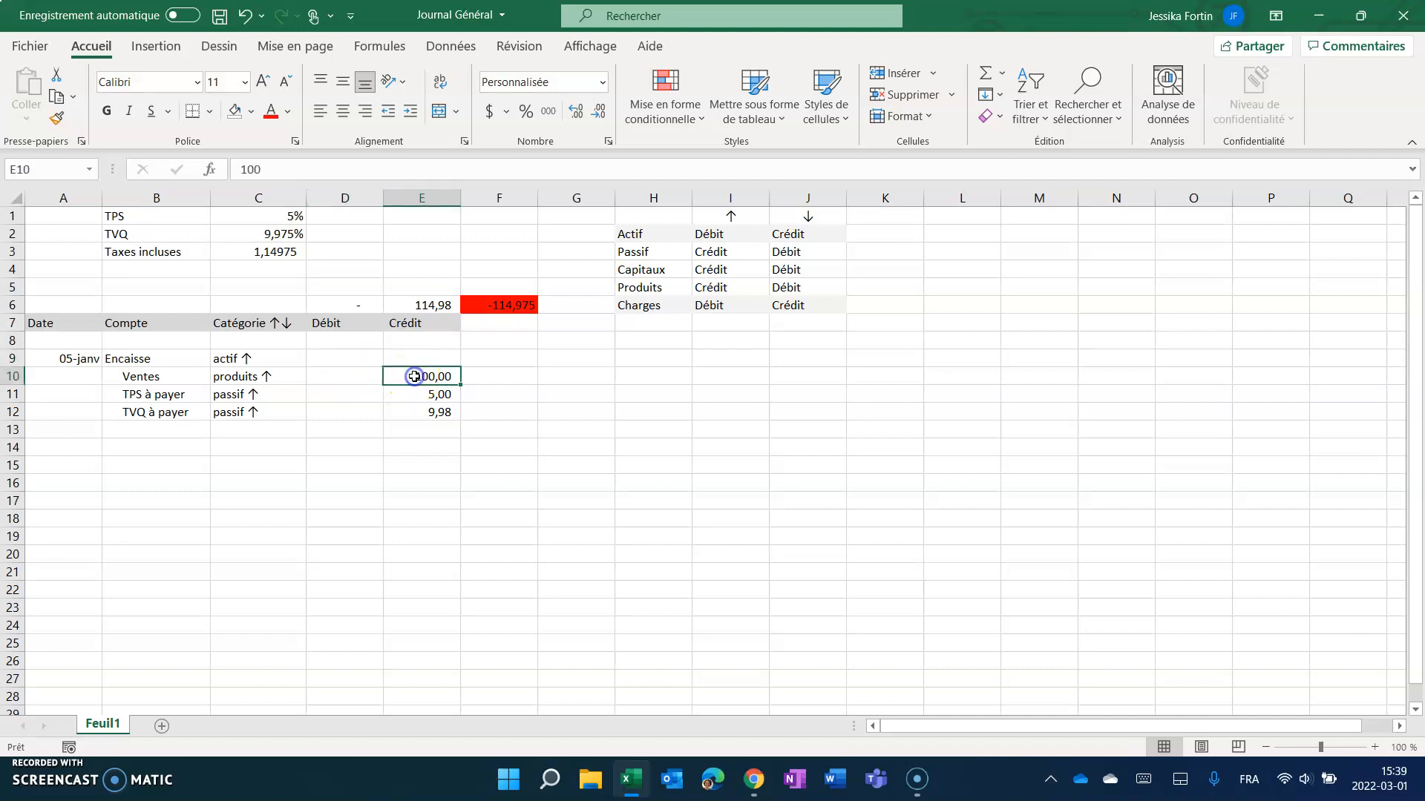
click(349, 358)
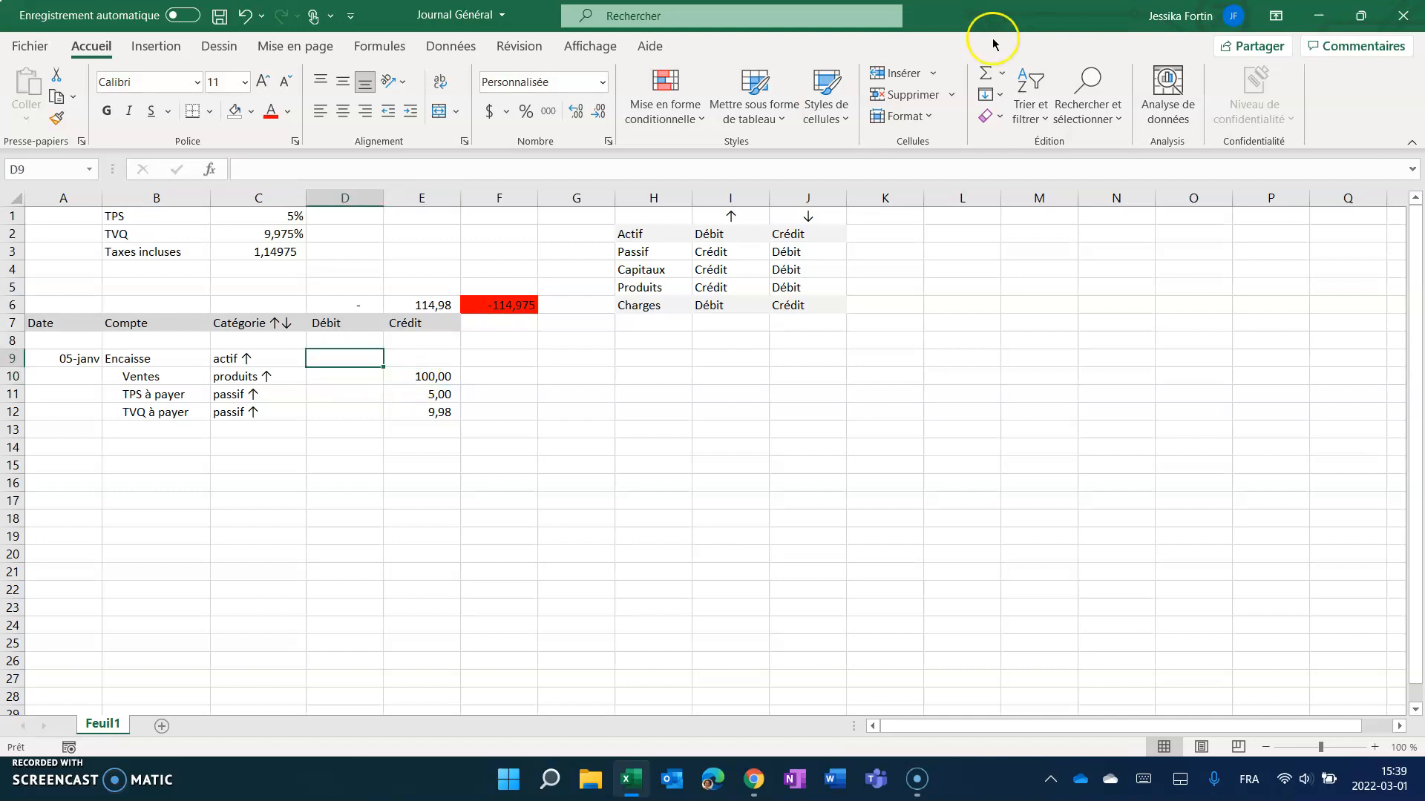
click(984, 75)
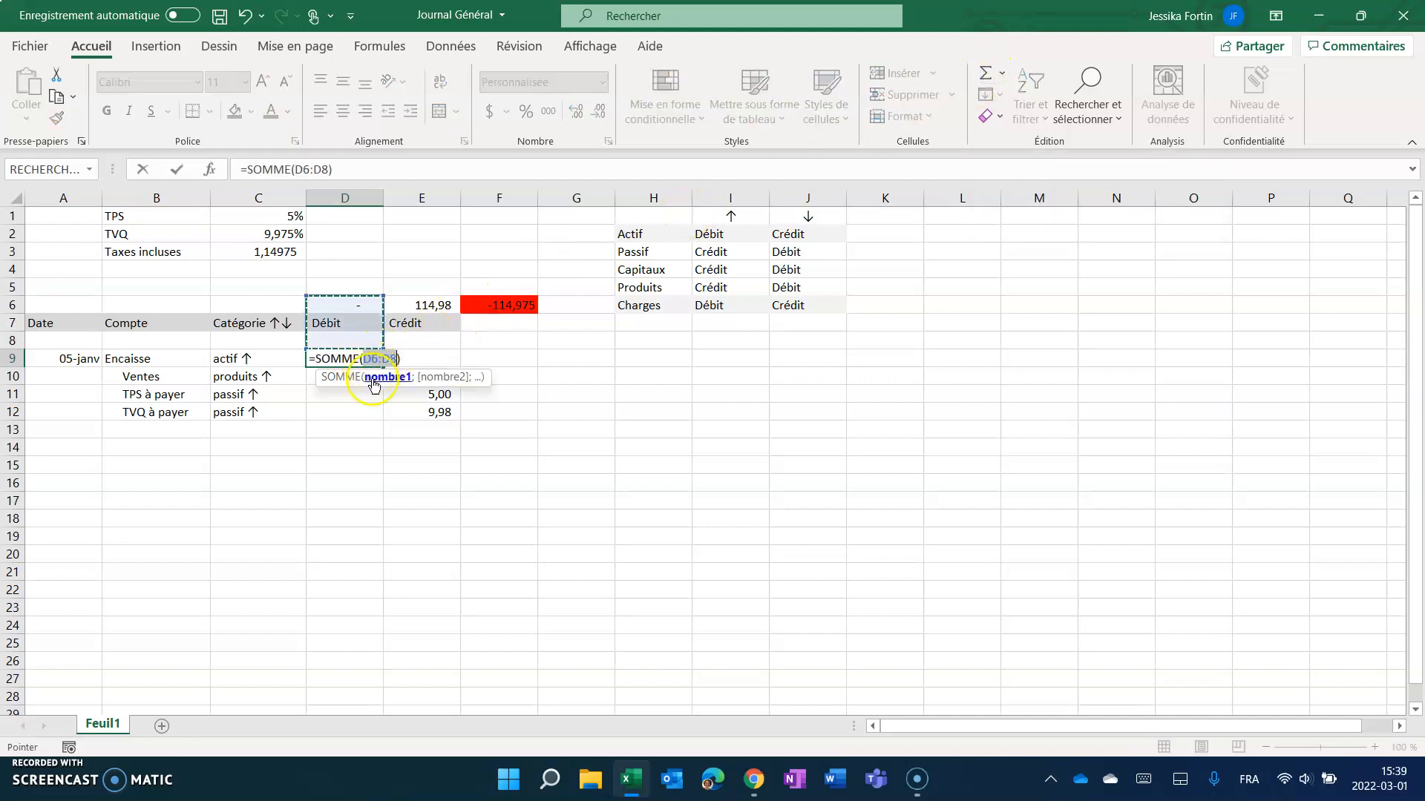
drag(423, 412, 424, 377)
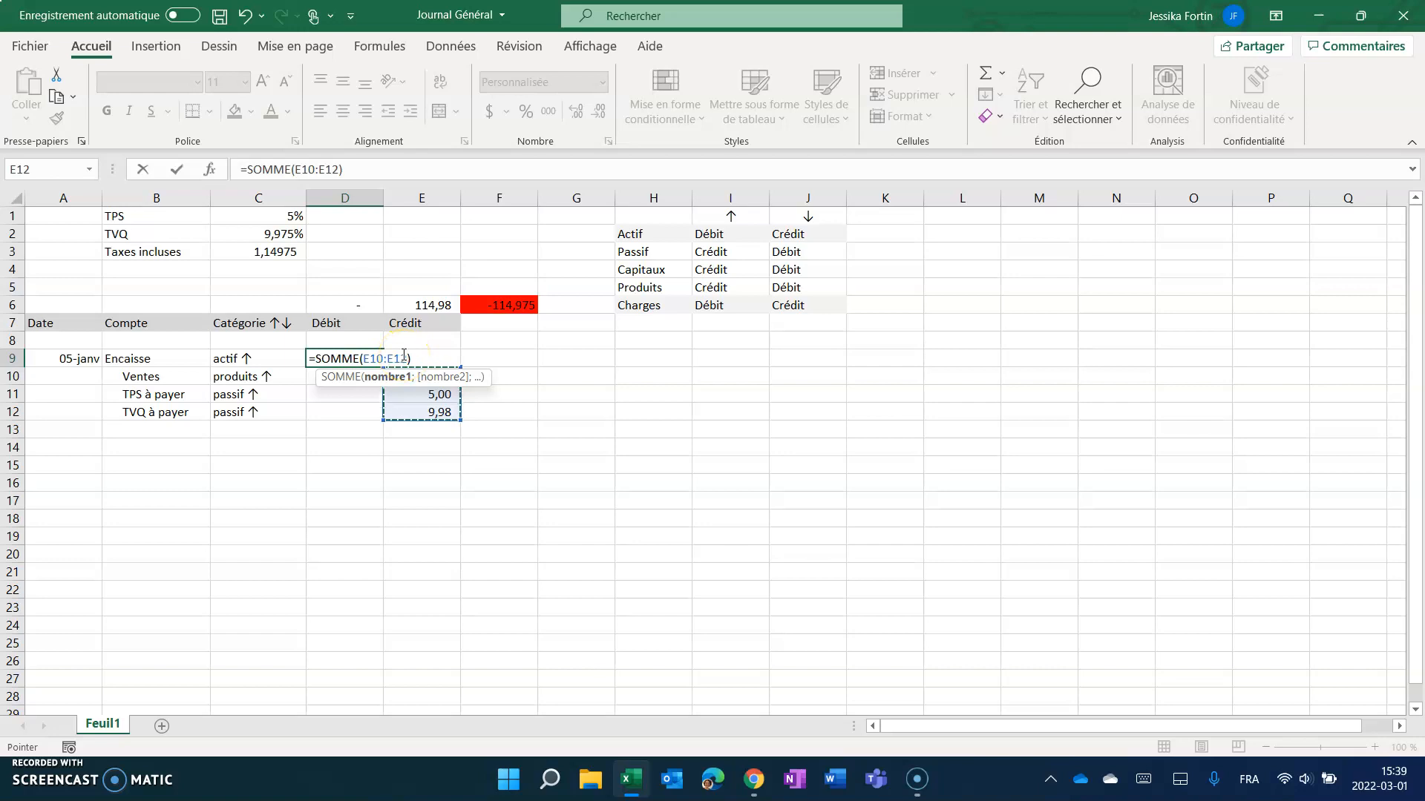
key(Return)
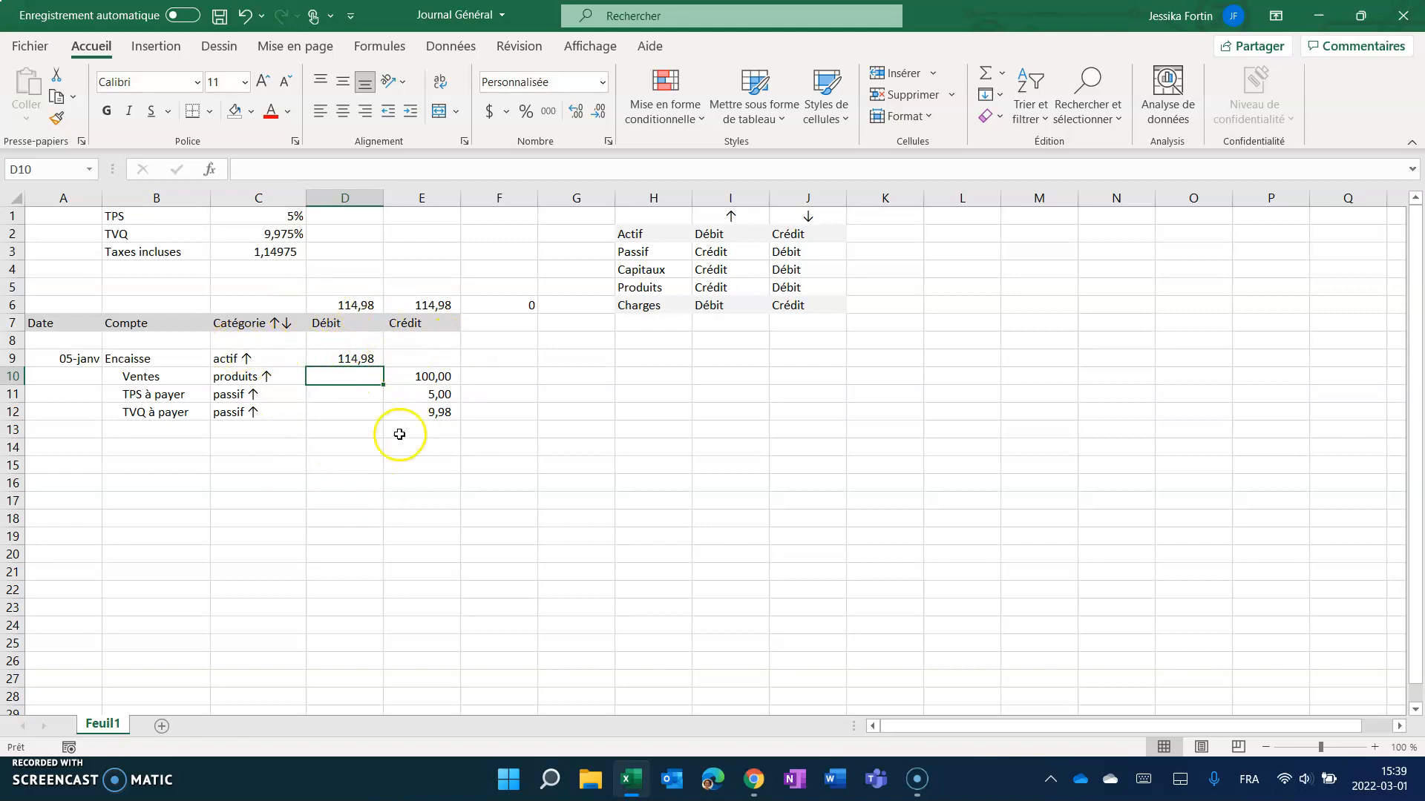
click(449, 401)
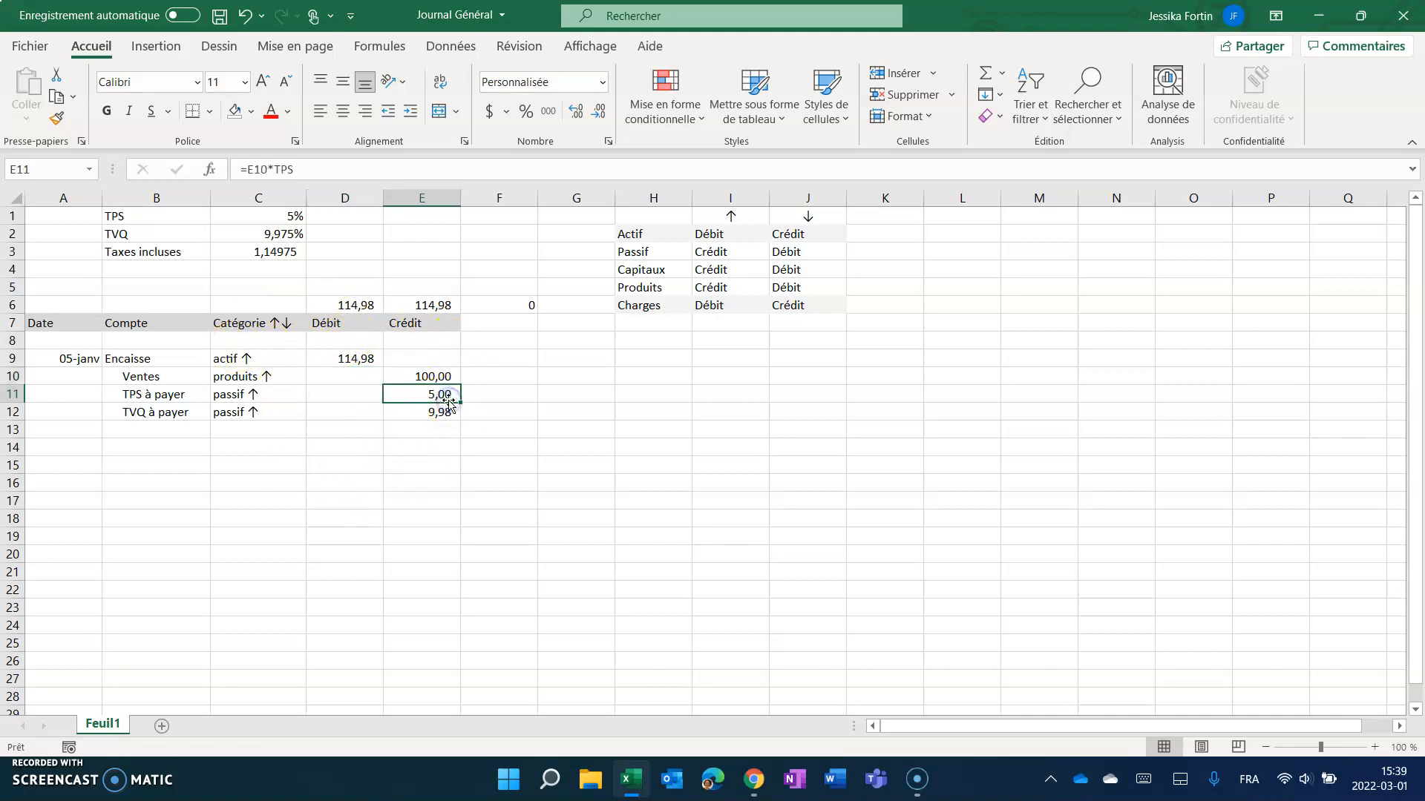
click(266, 220)
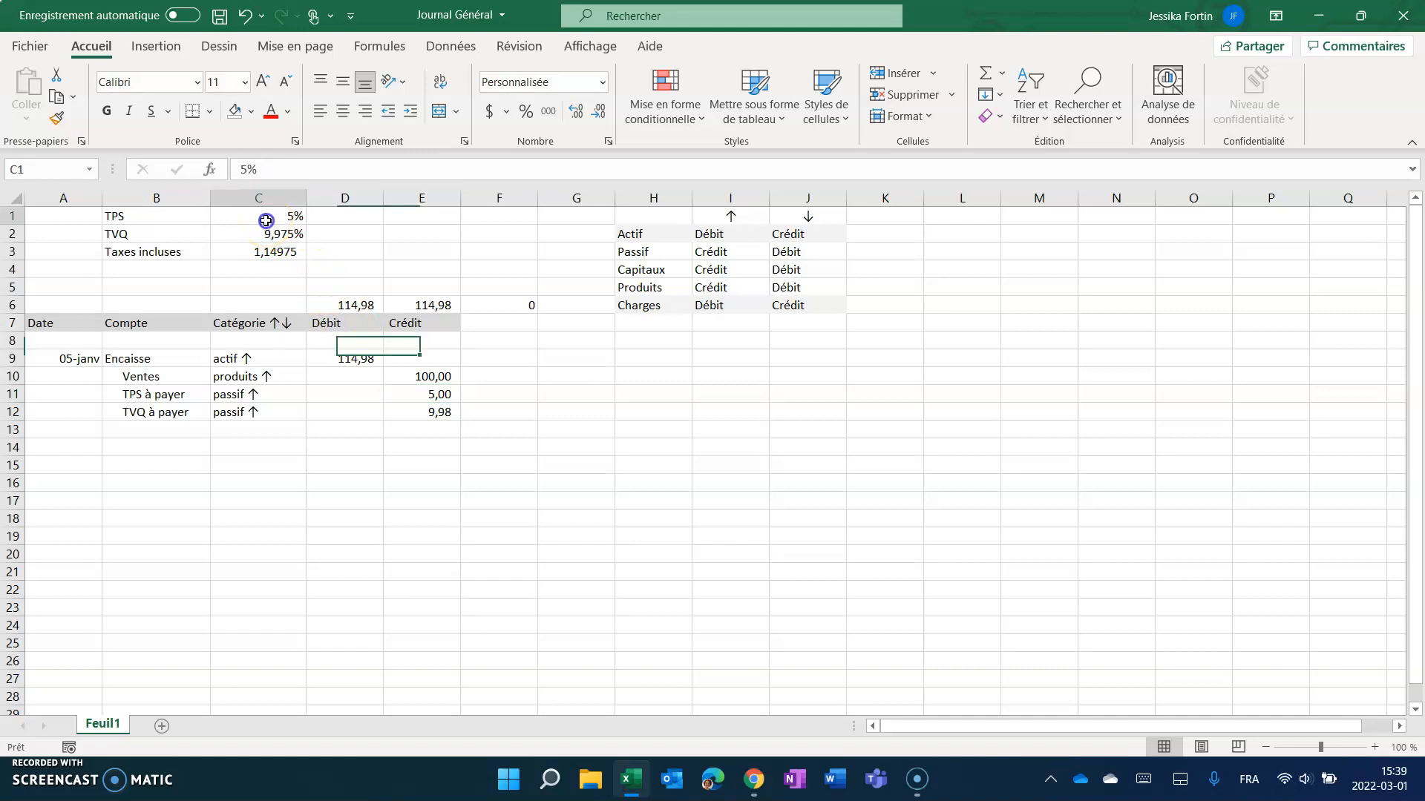
click(279, 235)
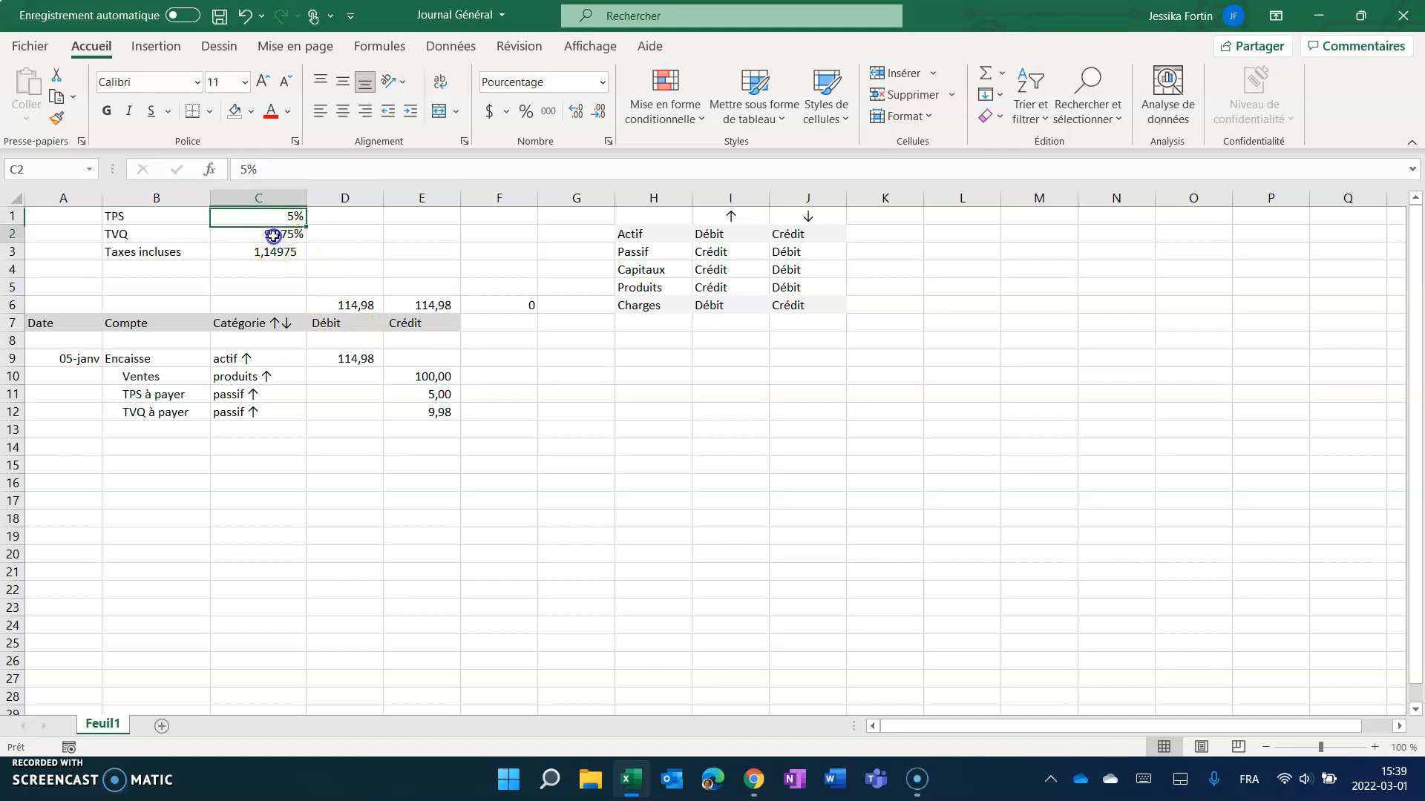
click(495, 300)
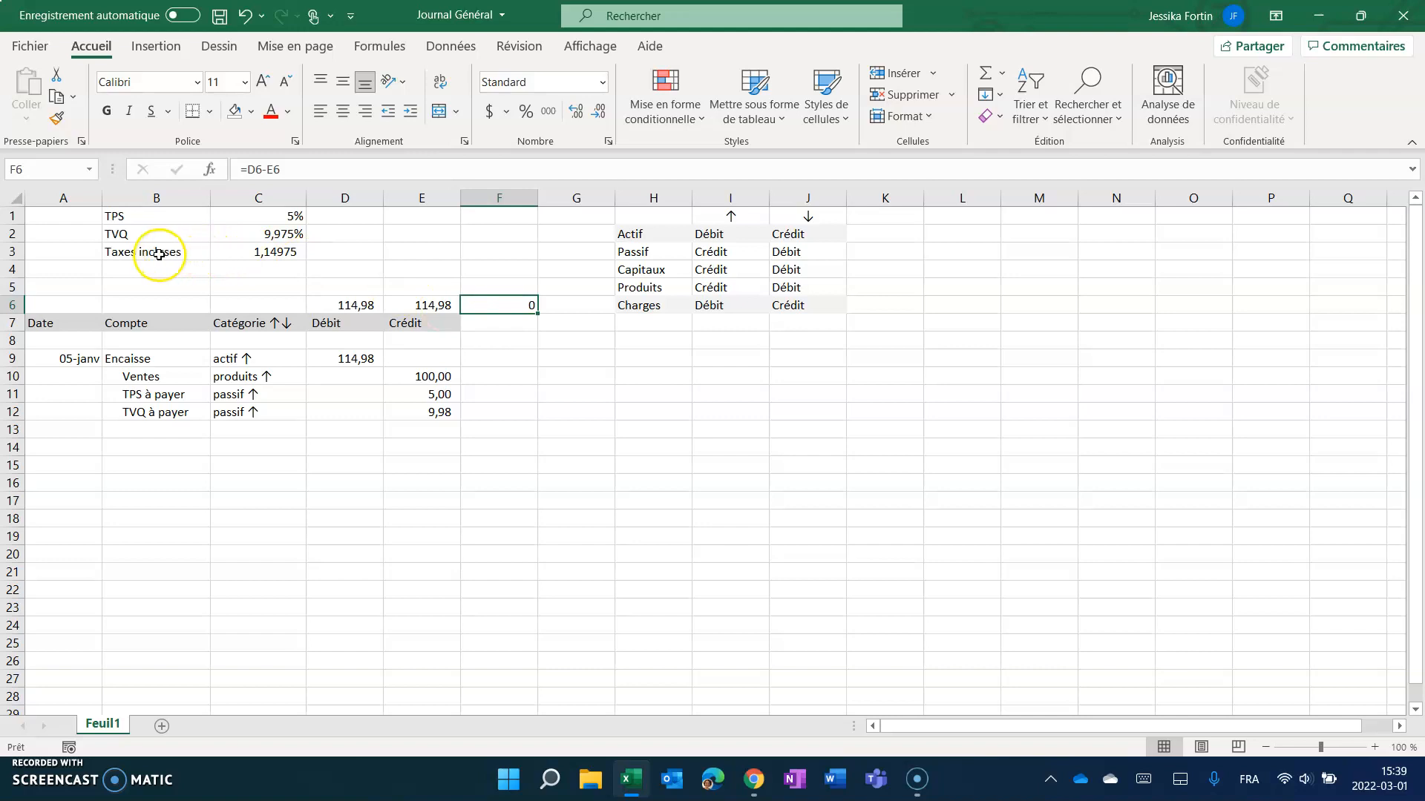
click(159, 251)
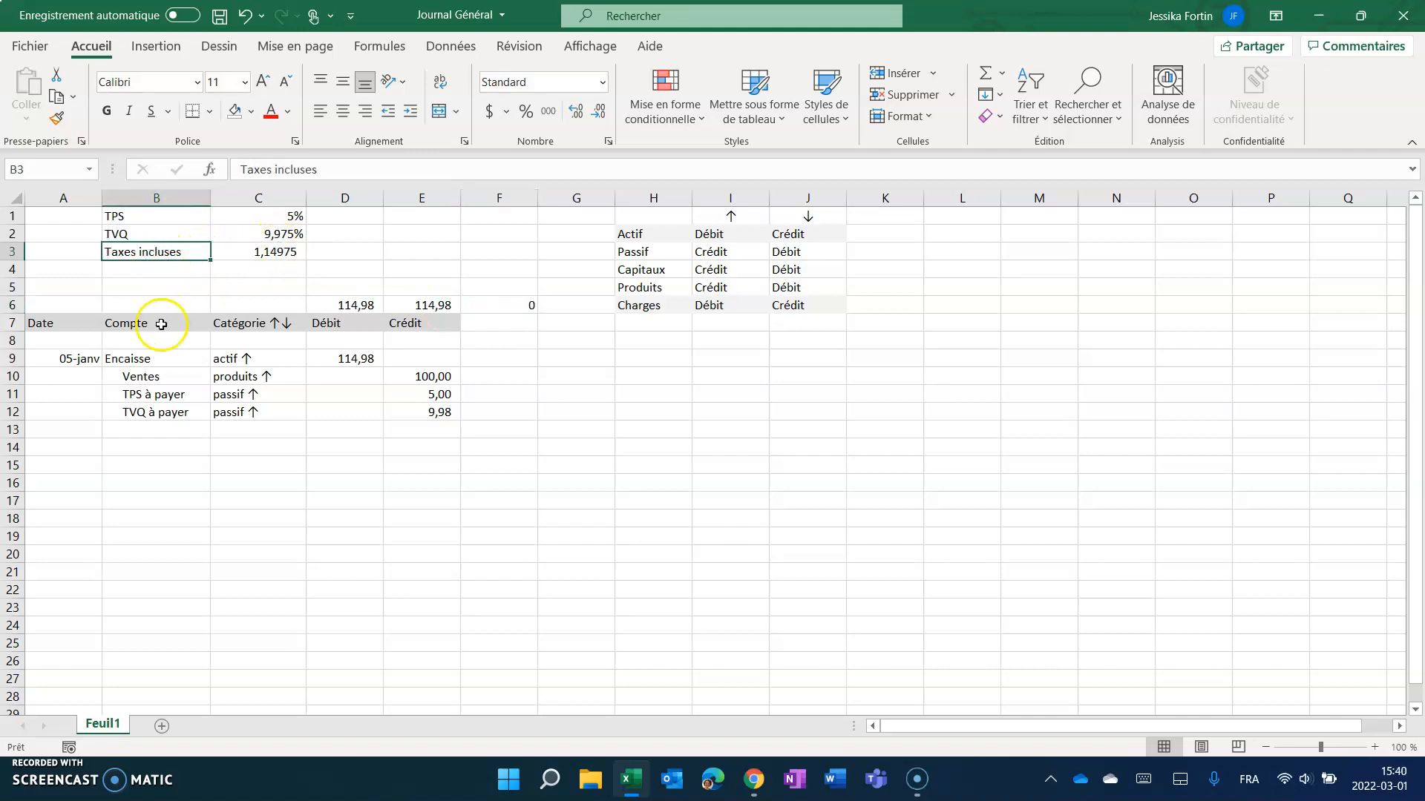
Start a second journal entry by entering the date 06-janv in A14.
click(66, 453)
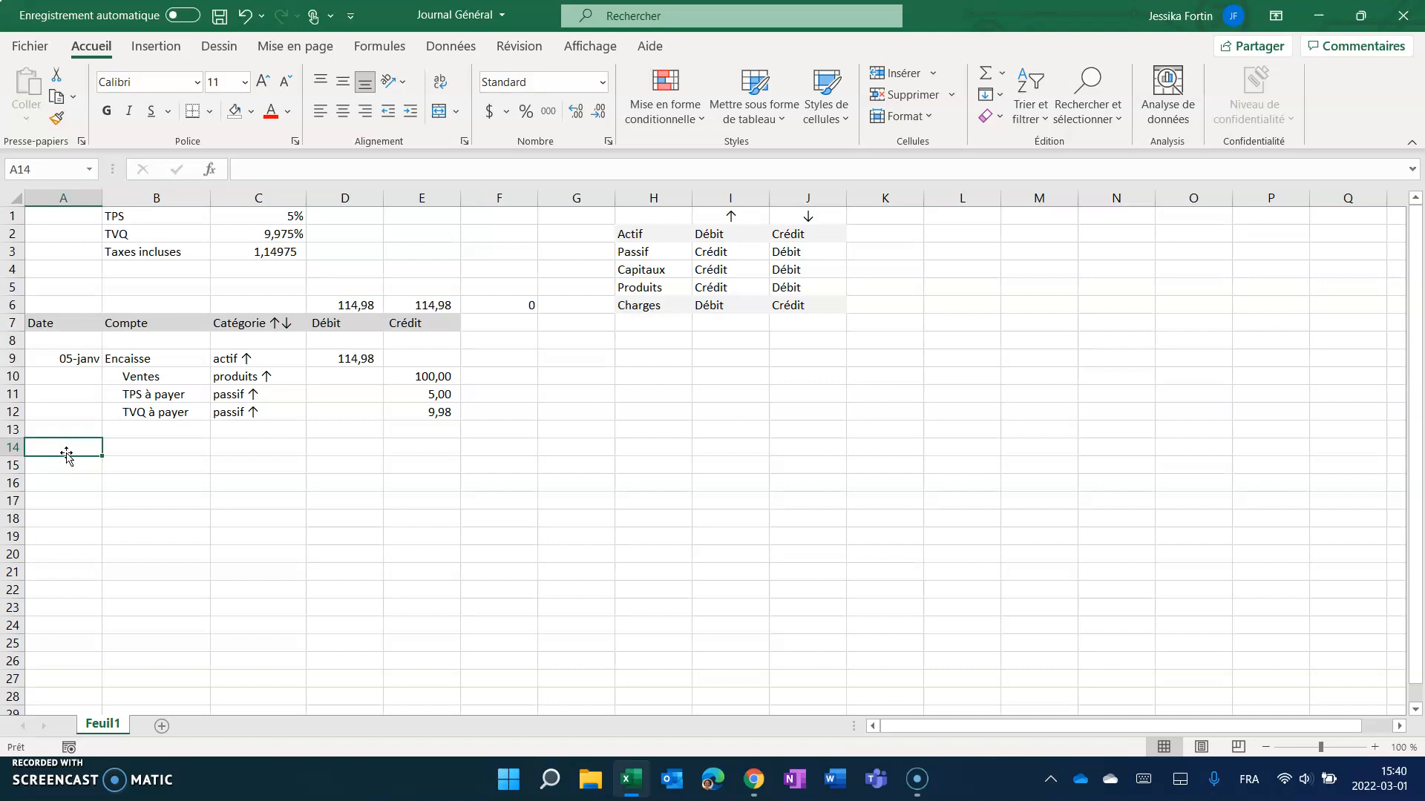
text(6)
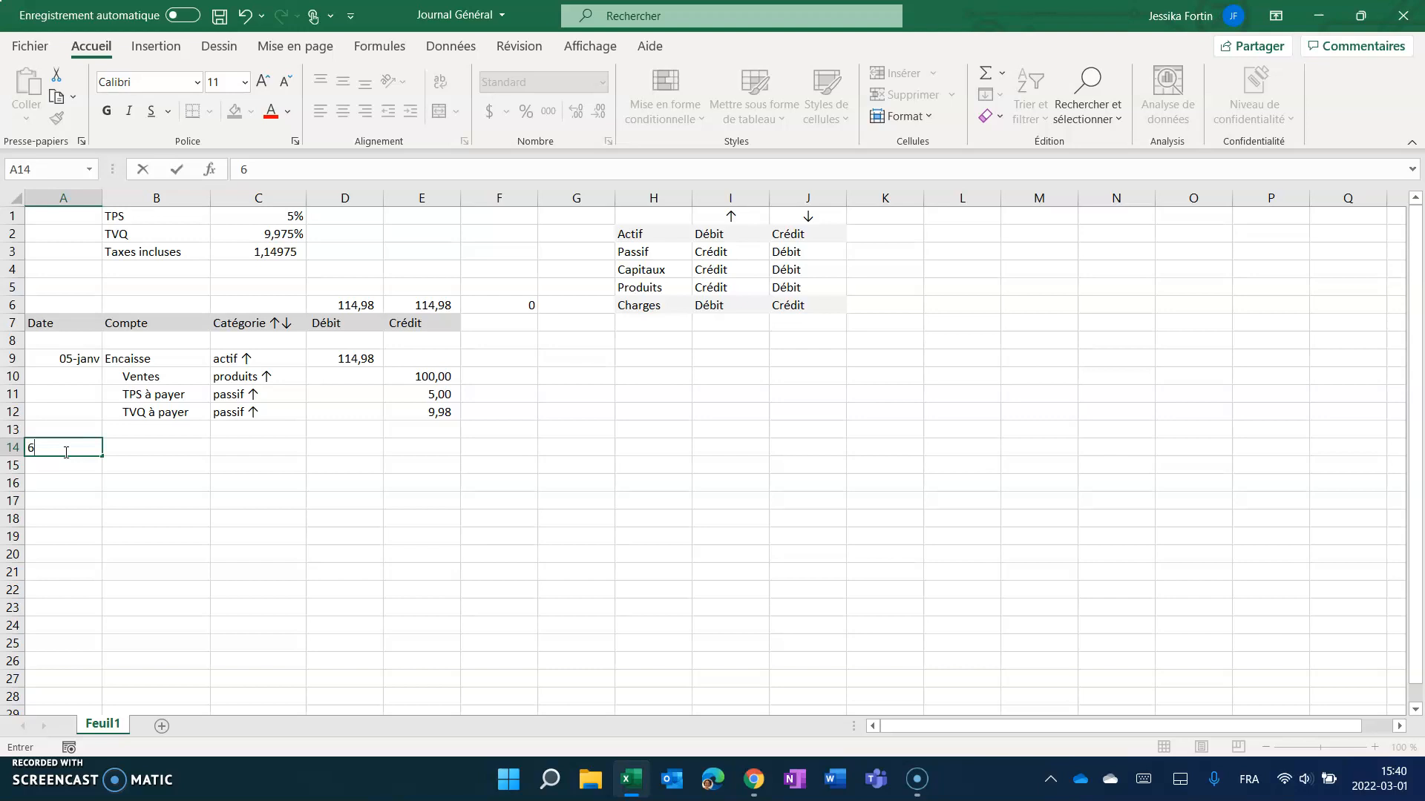
key(Tab)
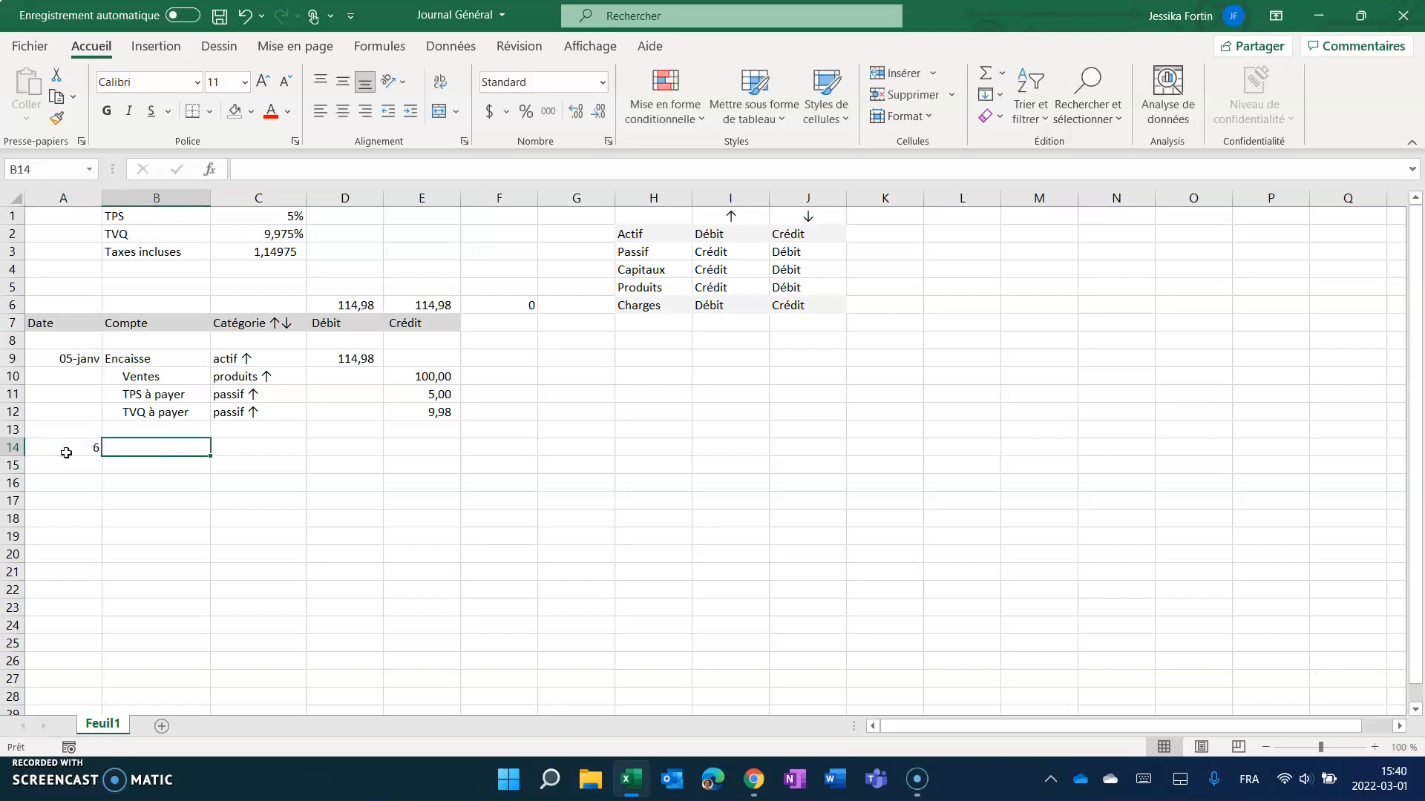
click(66, 453)
key(F2)
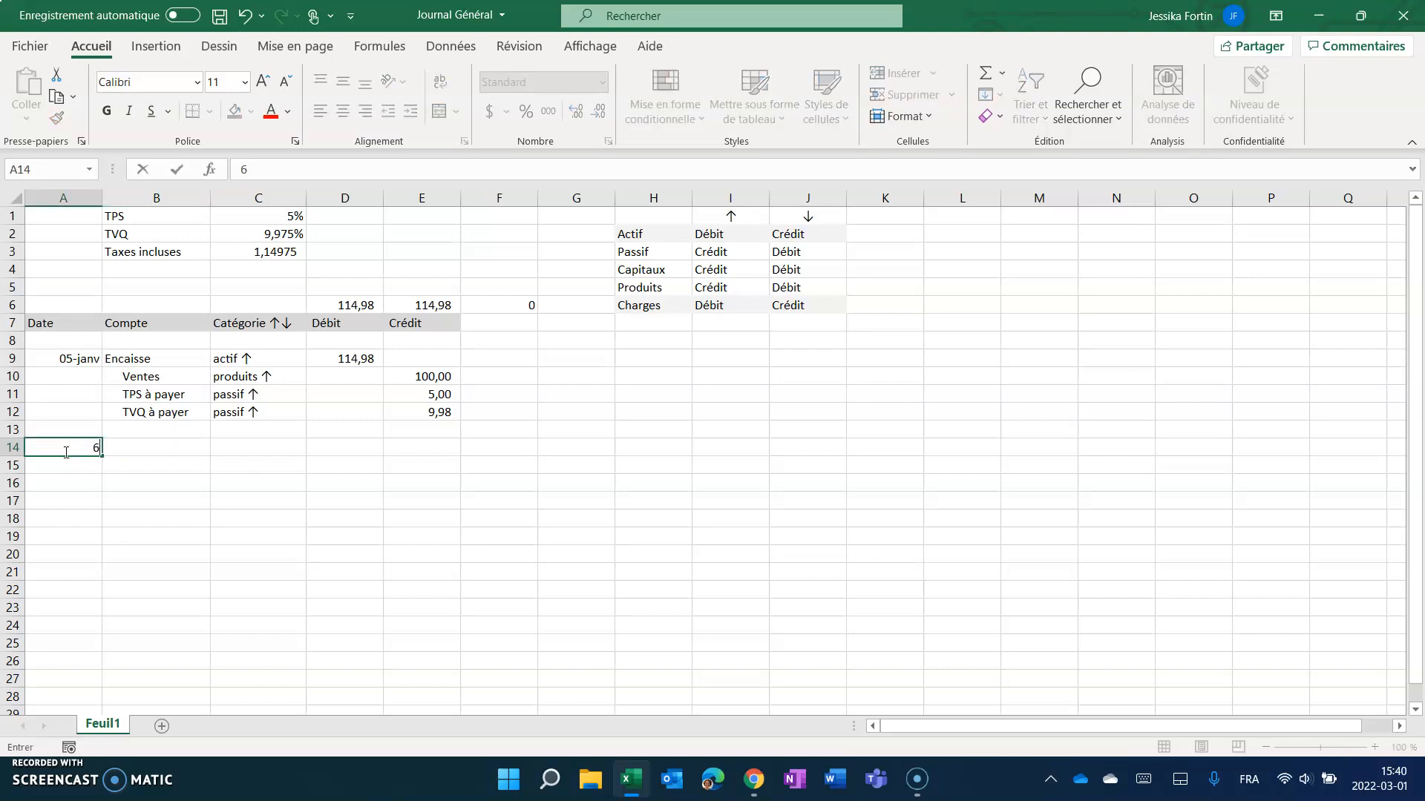
key(Return)
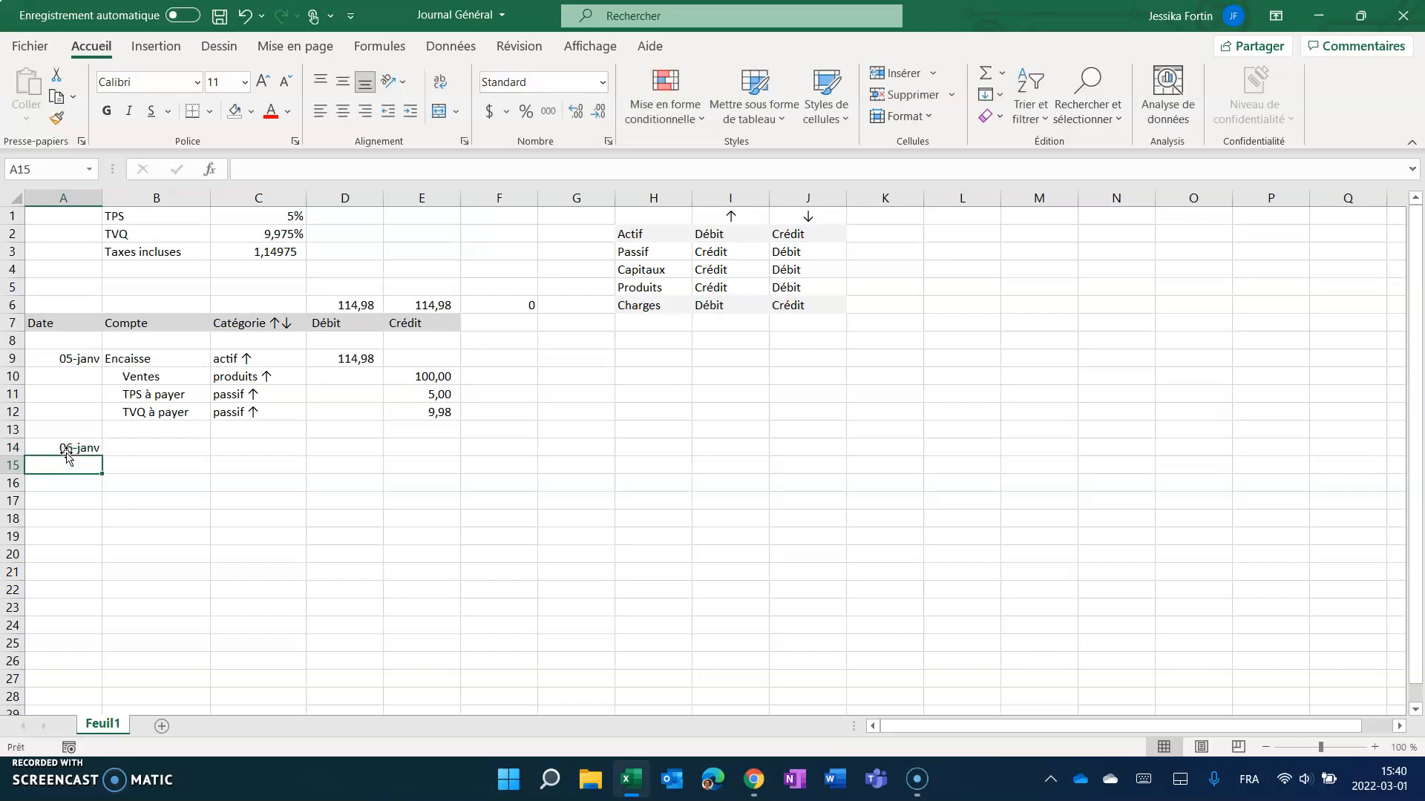
key(Up)
key(Right)
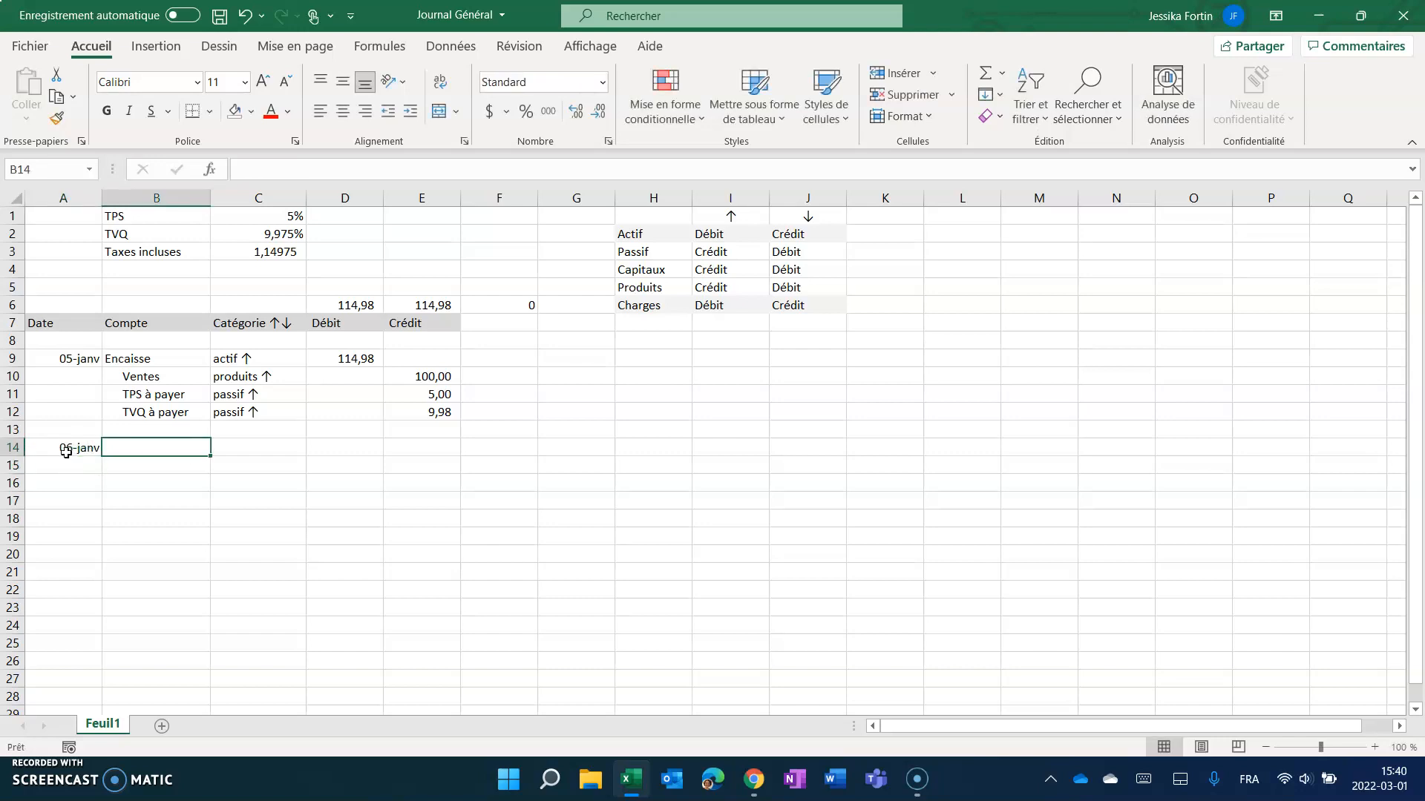
Add the account Frais de bureau in B14 with category charge ↑ in C14, and remove the account name's indent.
text(FRa)
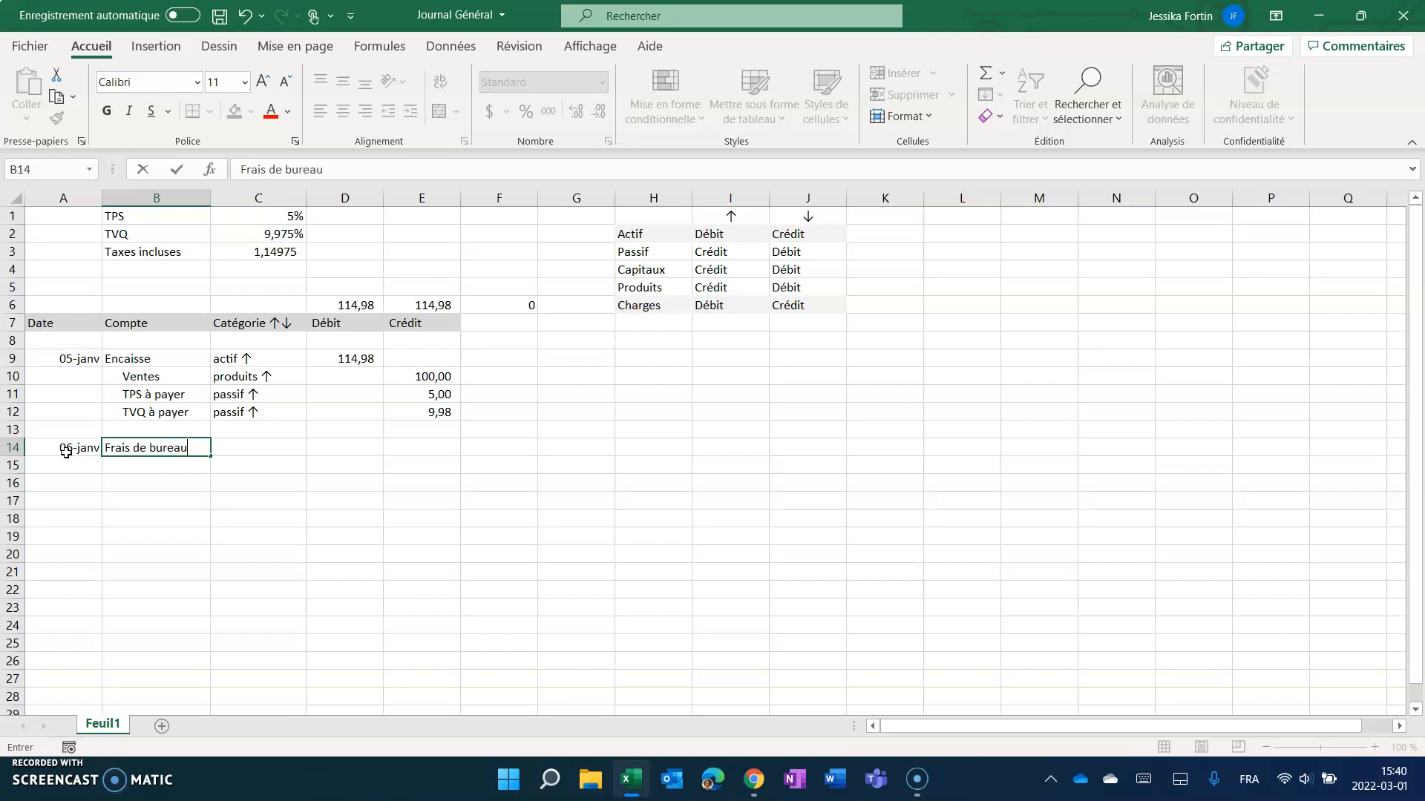
key(Tab)
text(charge)
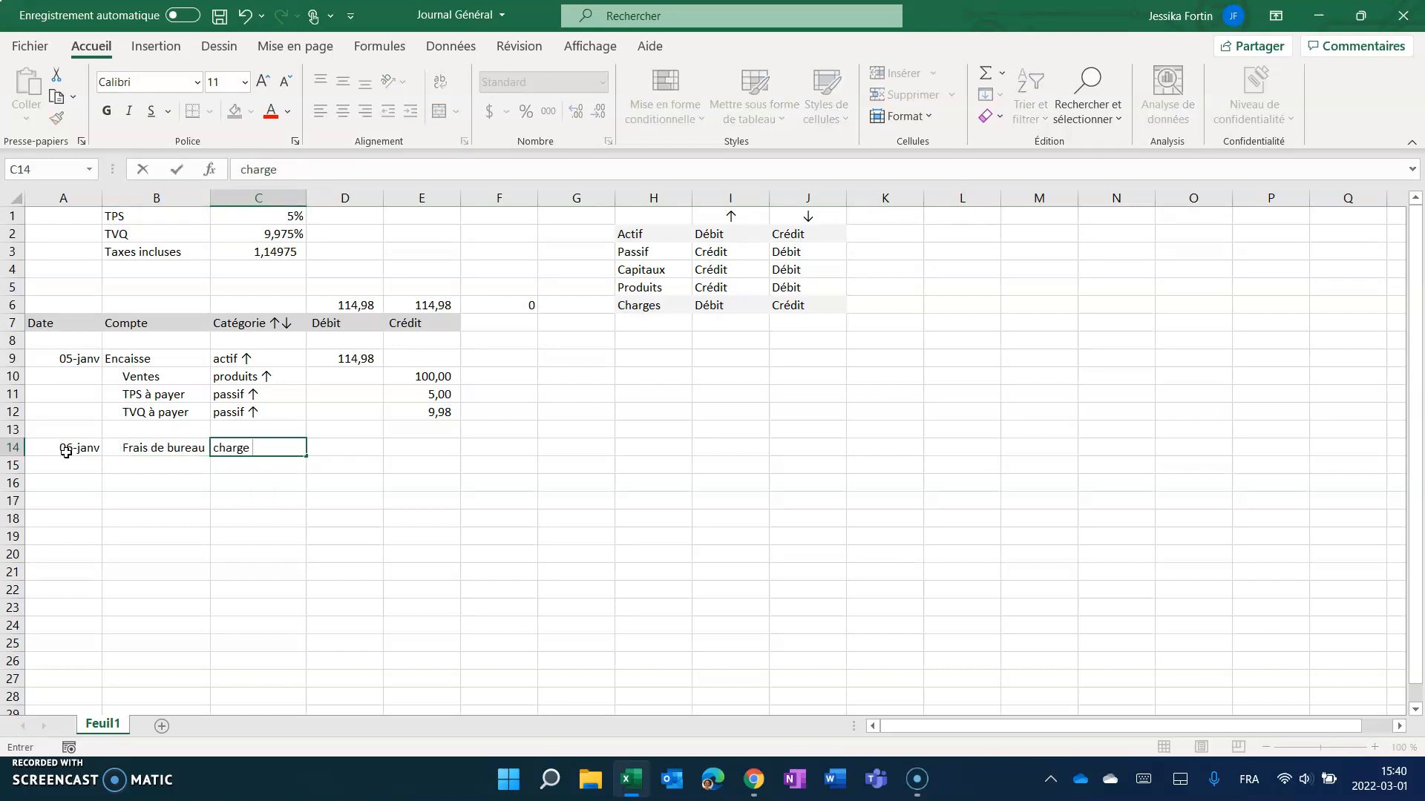
key(Return)
click(234, 463)
click(165, 452)
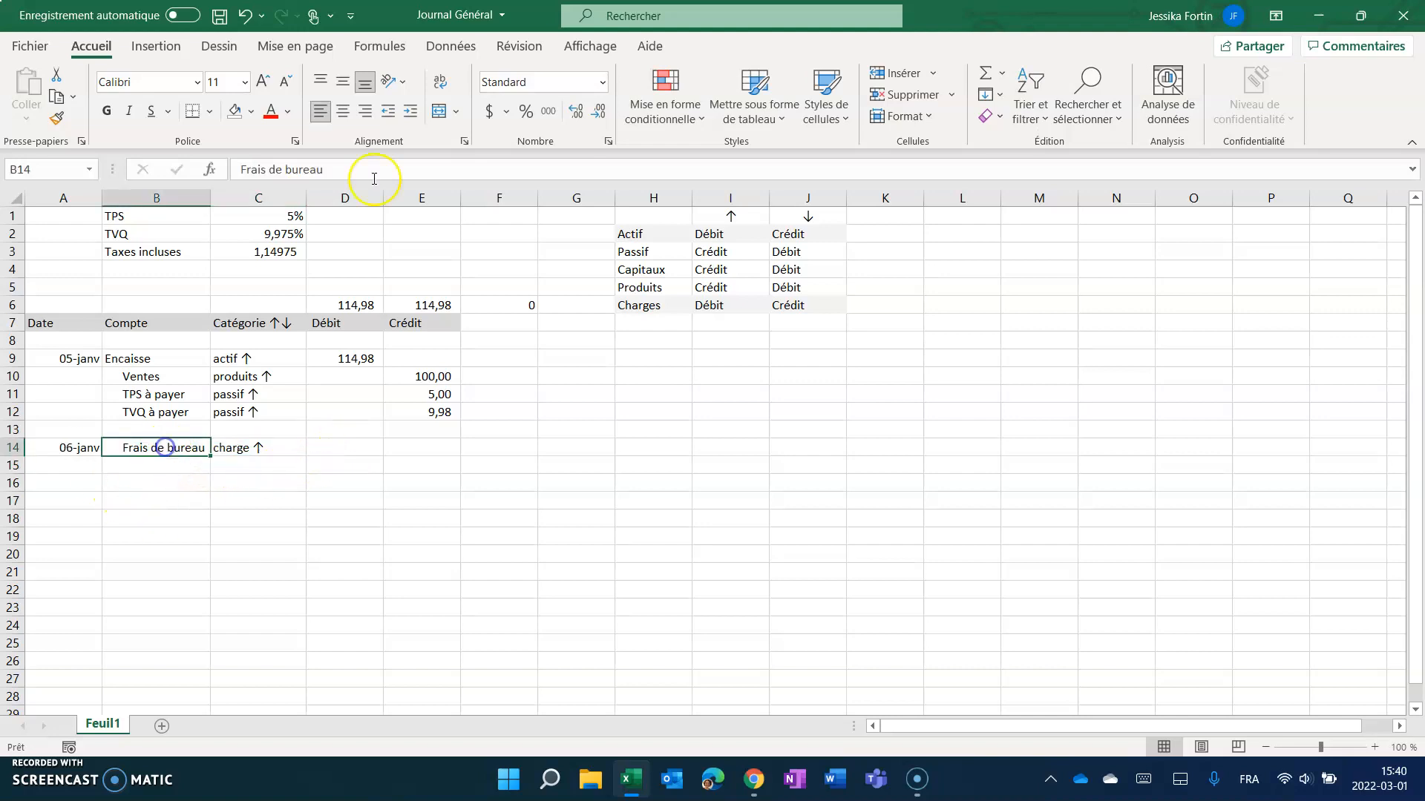
click(389, 111)
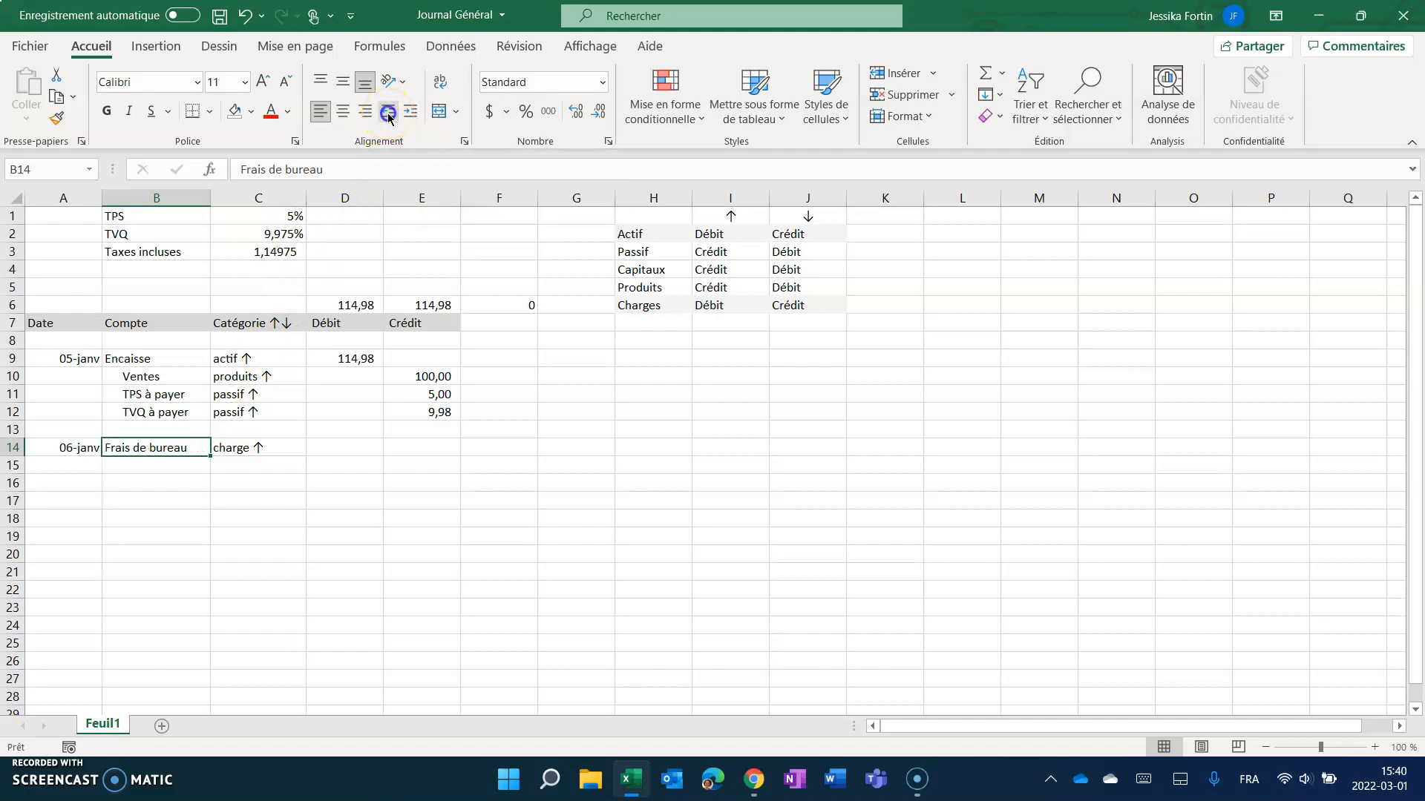
Add the accounts TPS à recevoir in B15 and TVQ à recevoir in B16.
click(185, 462)
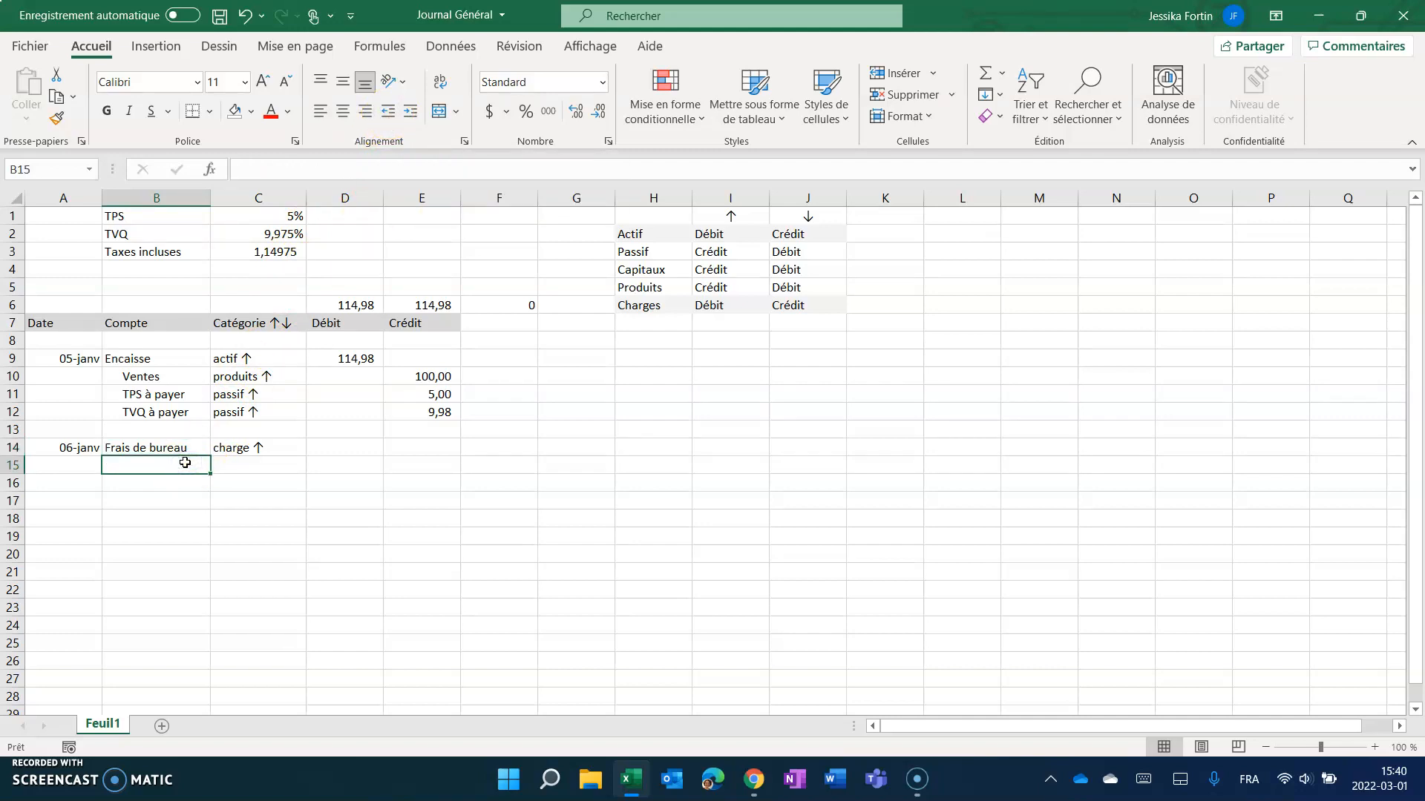
text(TPS à recevoir)
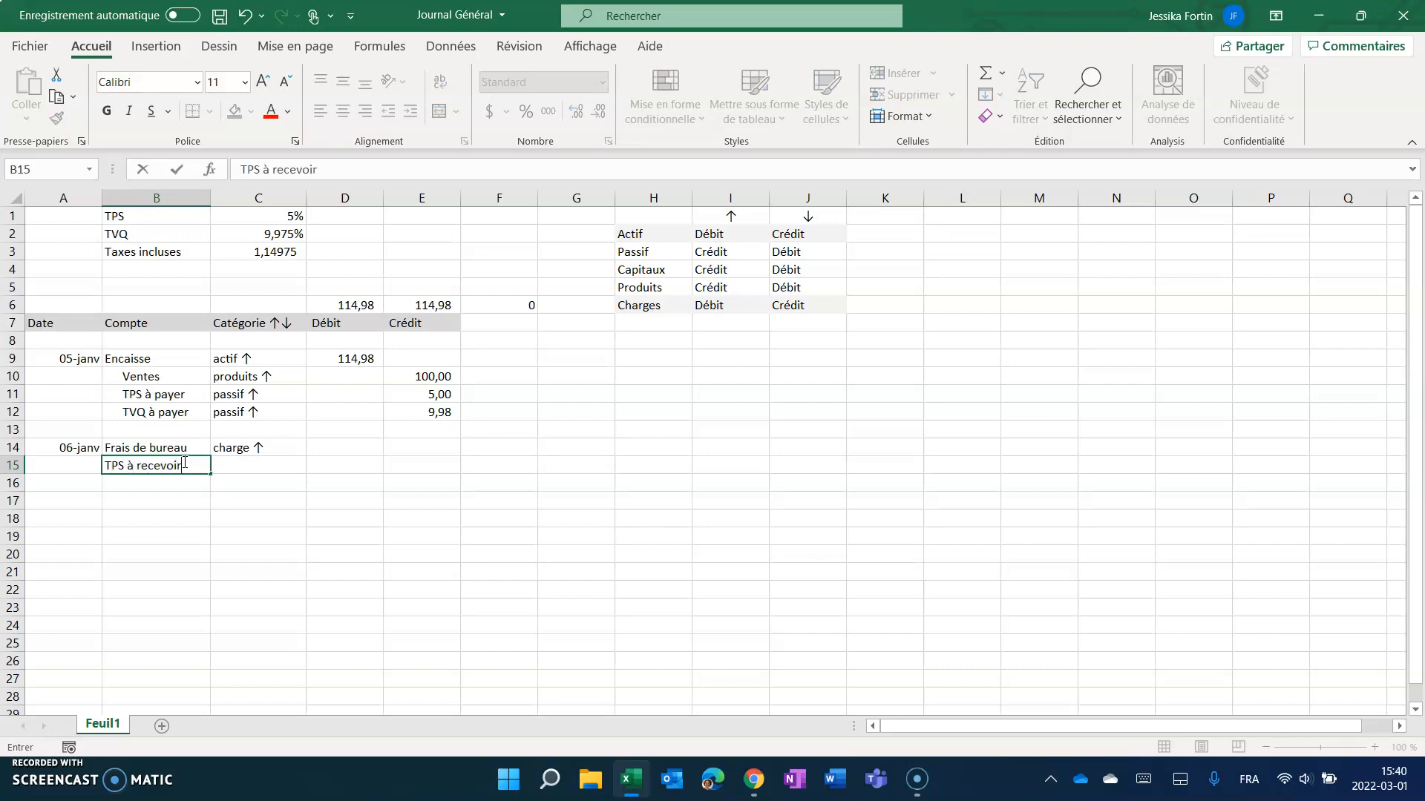
key(Return)
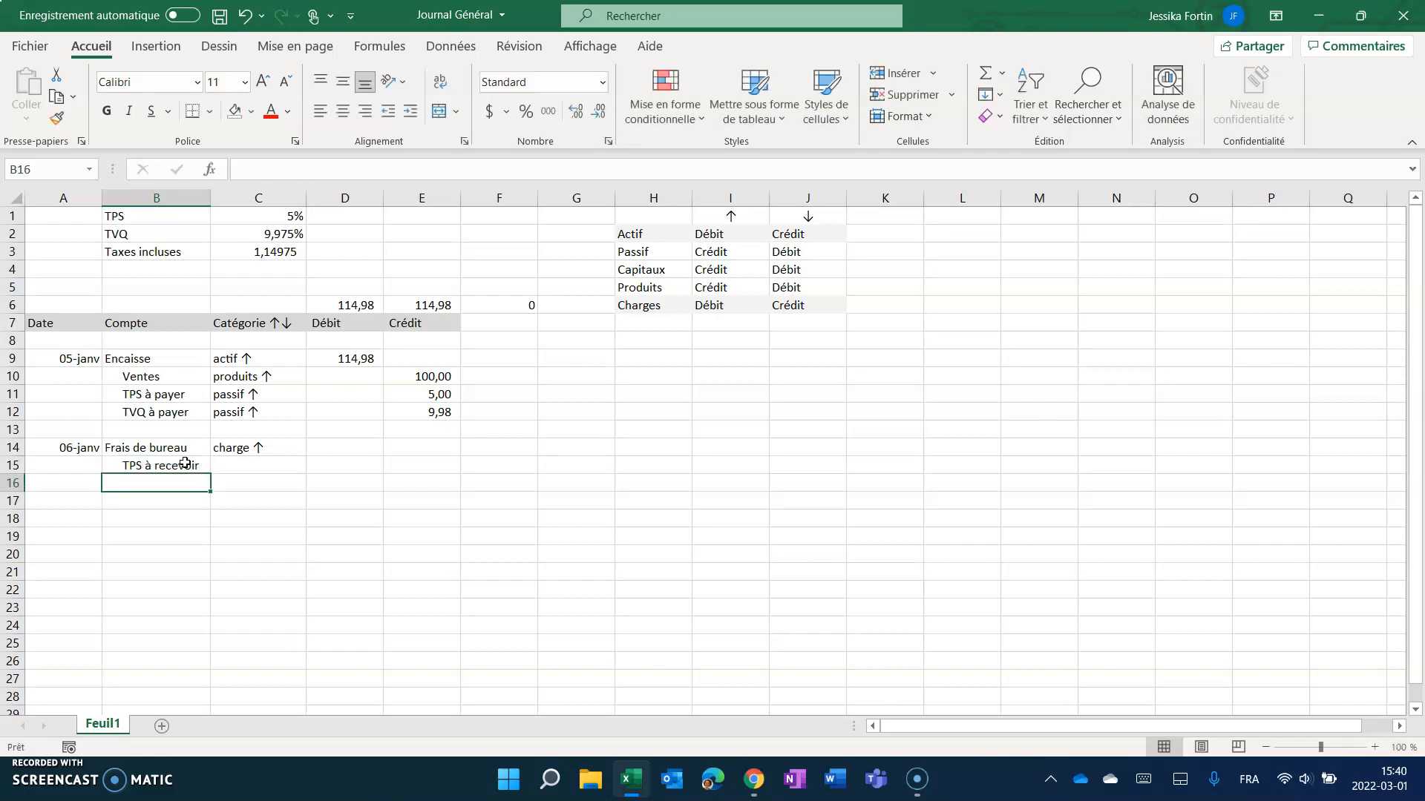
text(TVQ à r)
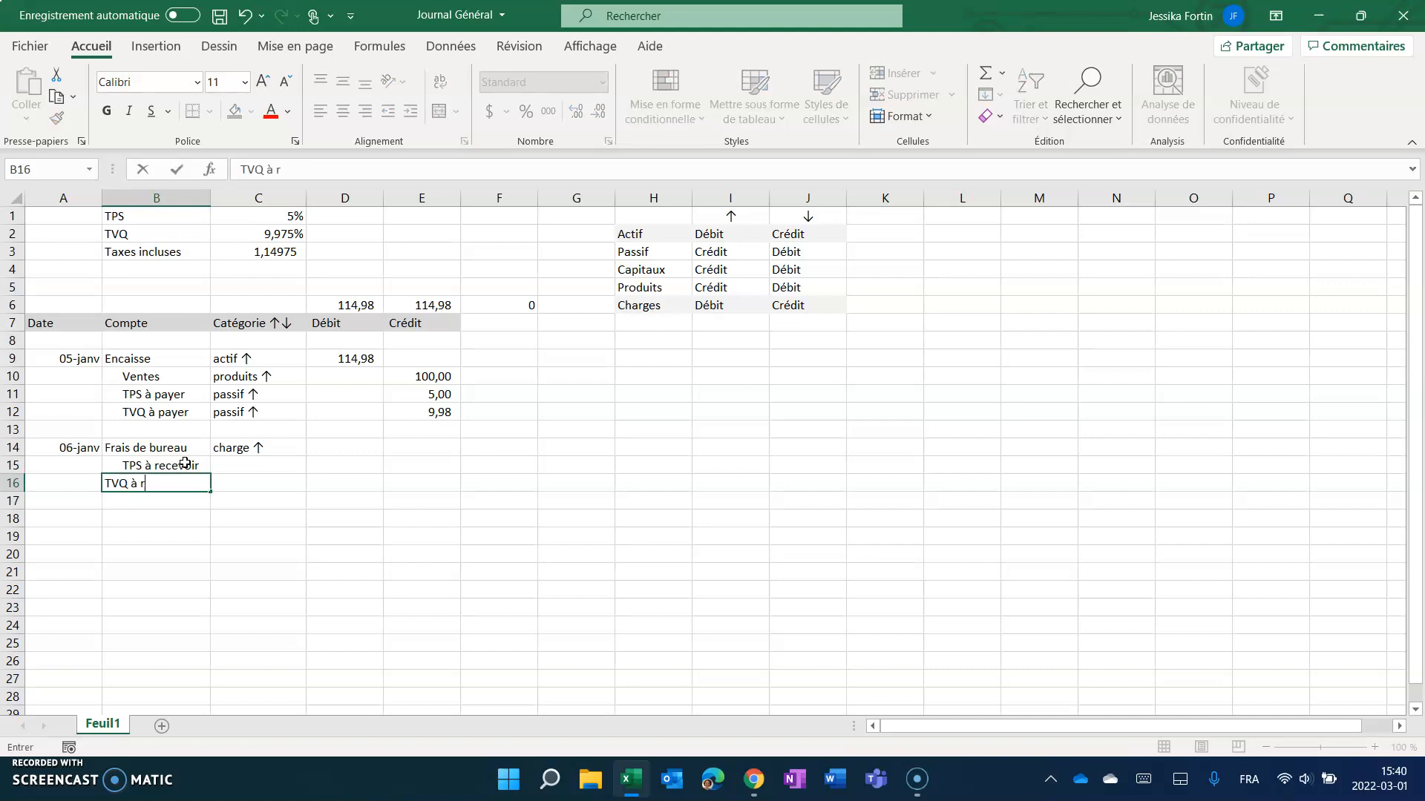
text(ecevoir)
key(Return)
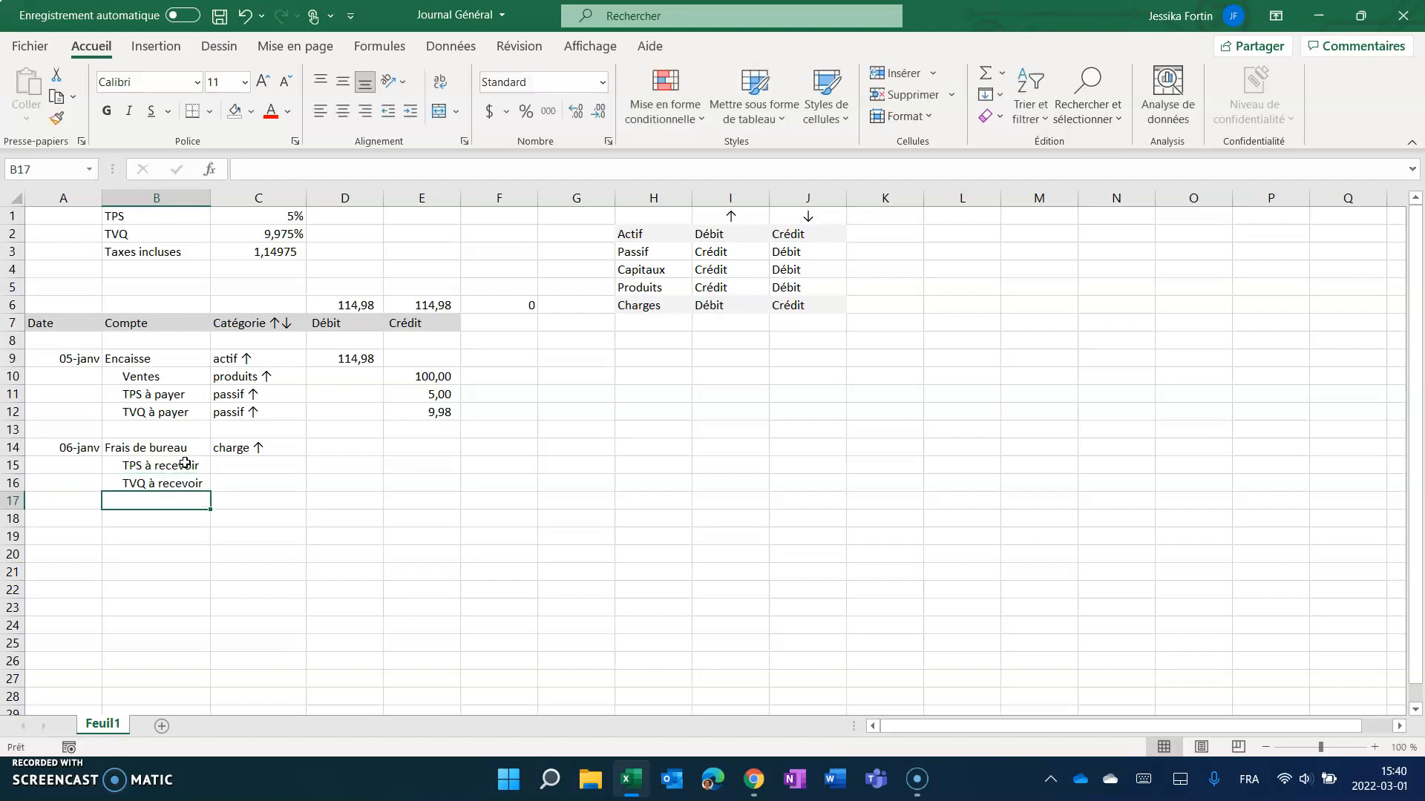
Set the category of TPS à recevoir and TVQ à recevoir to actif ↑ in C15:C16.
drag(184, 463, 185, 478)
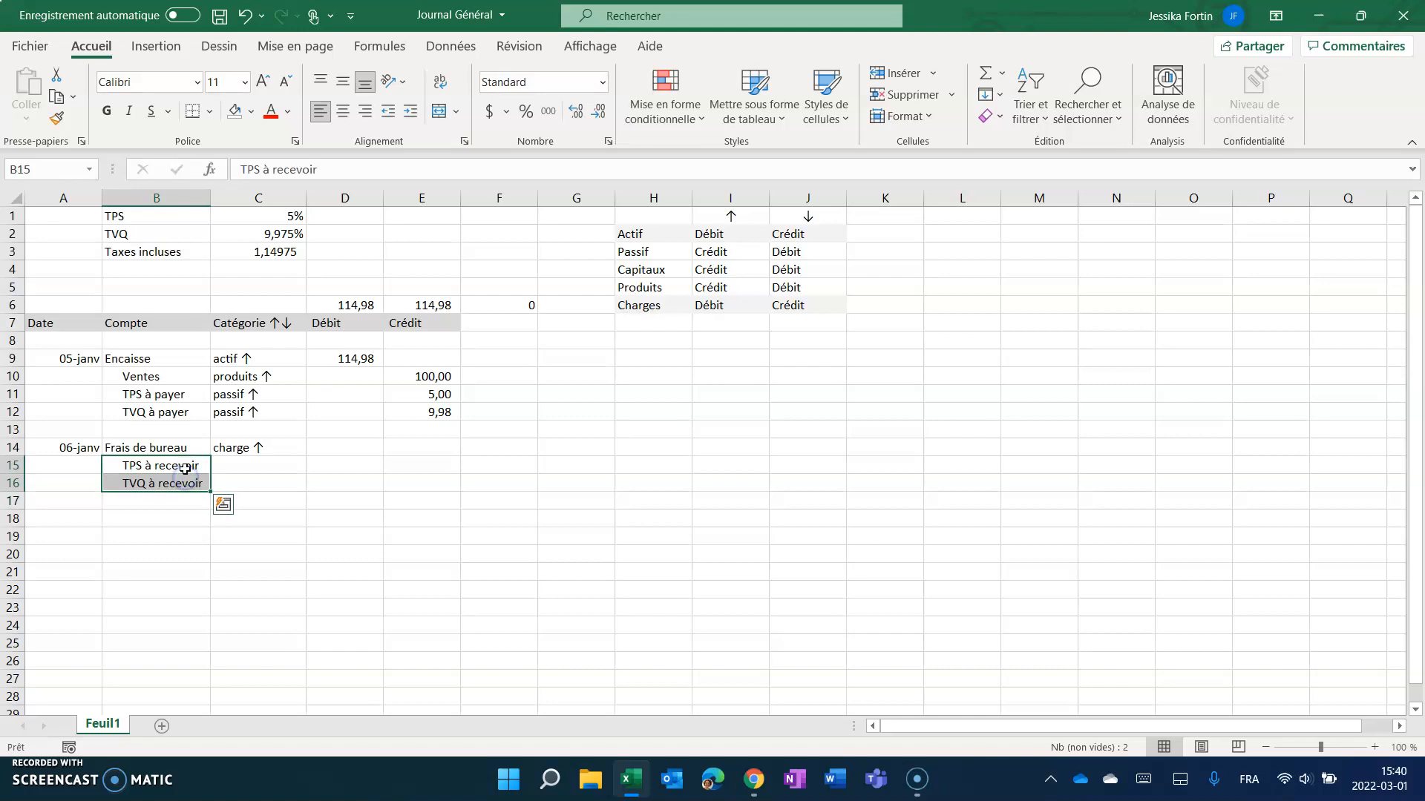
click(219, 466)
text(actif ↑)
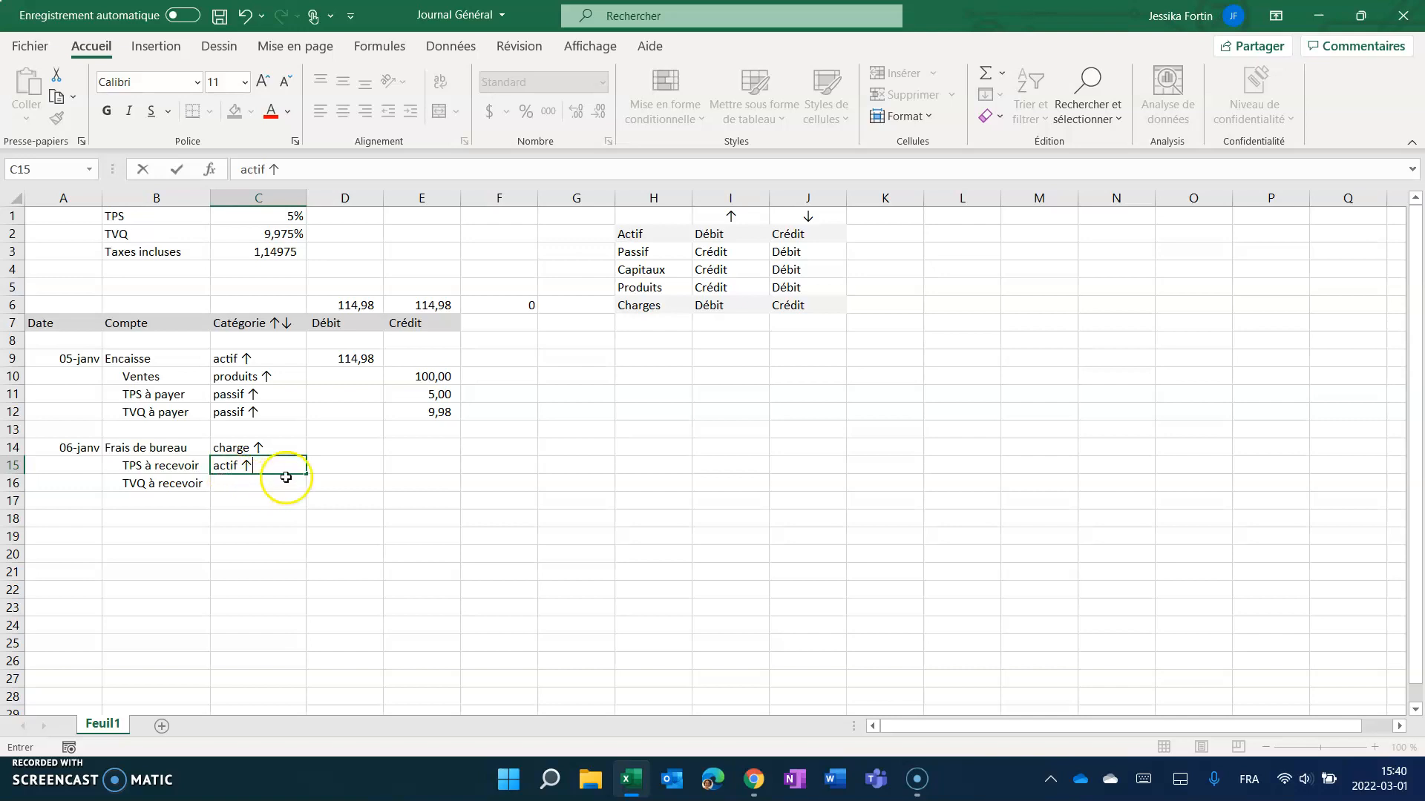
drag(307, 475, 307, 493)
Remove the indent from the debited accounts TPS à recevoir and TVQ à recevoir in B15:B16.
click(166, 460)
drag(166, 460, 166, 484)
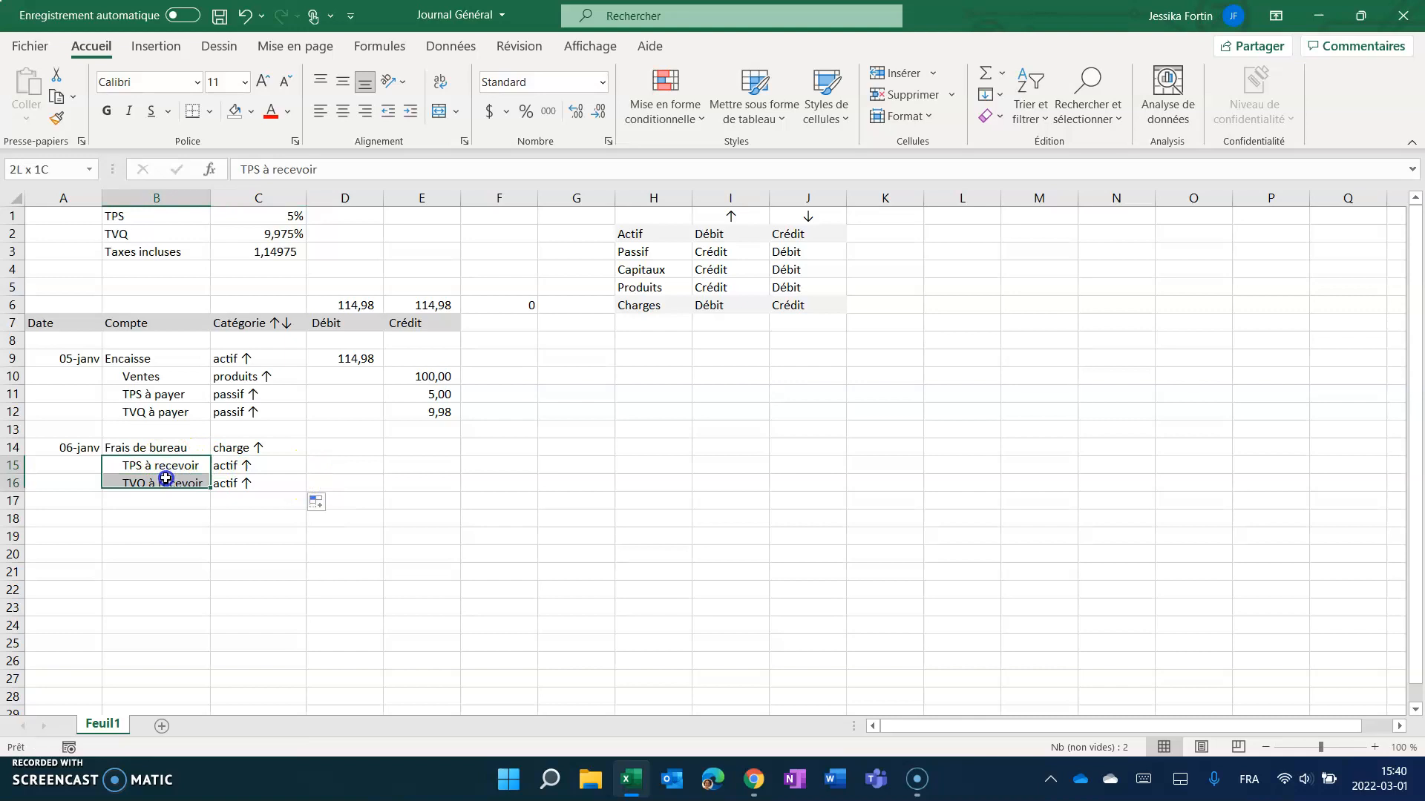
click(388, 112)
Add the account Encaisse in B17 with category acitf ↓ in C17.
click(159, 507)
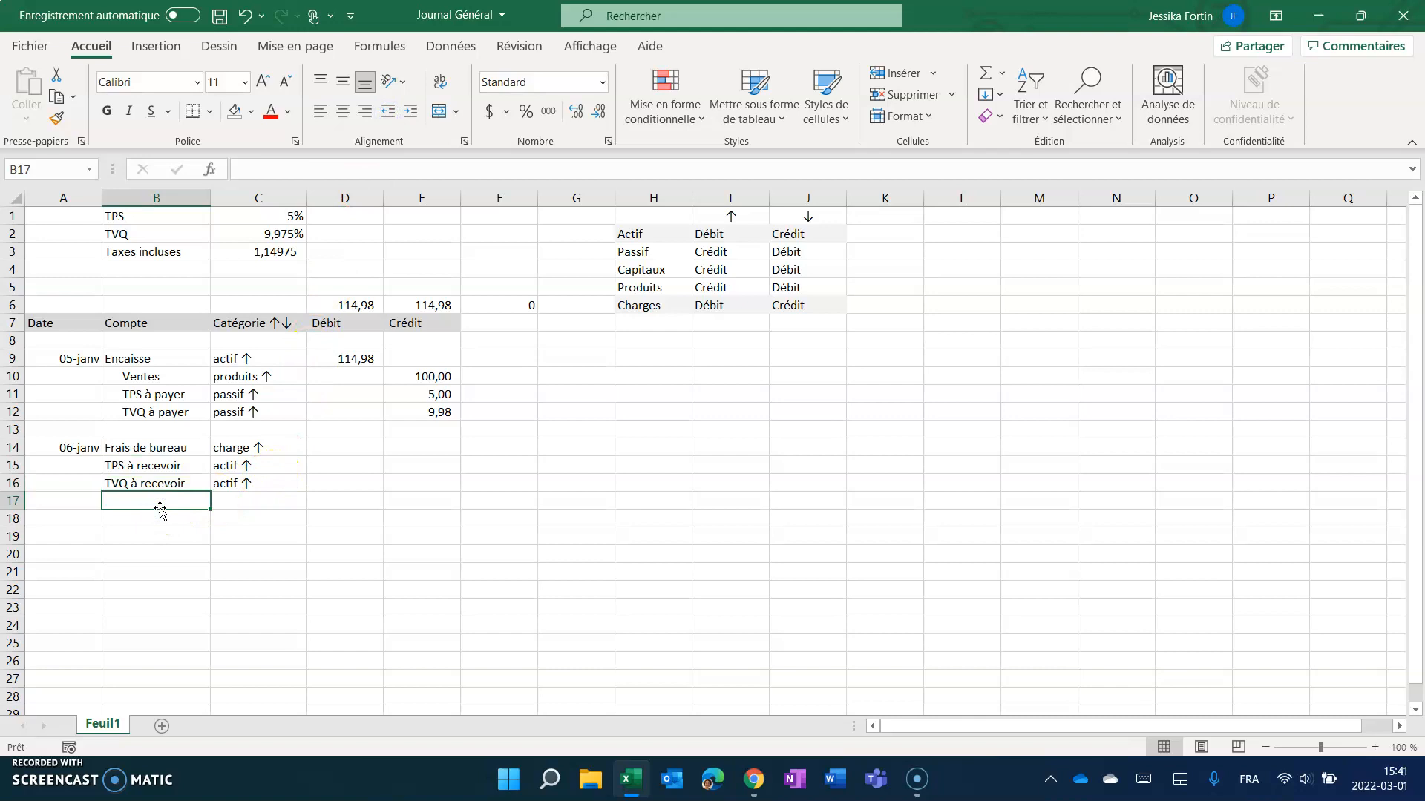
text(Encaisse)
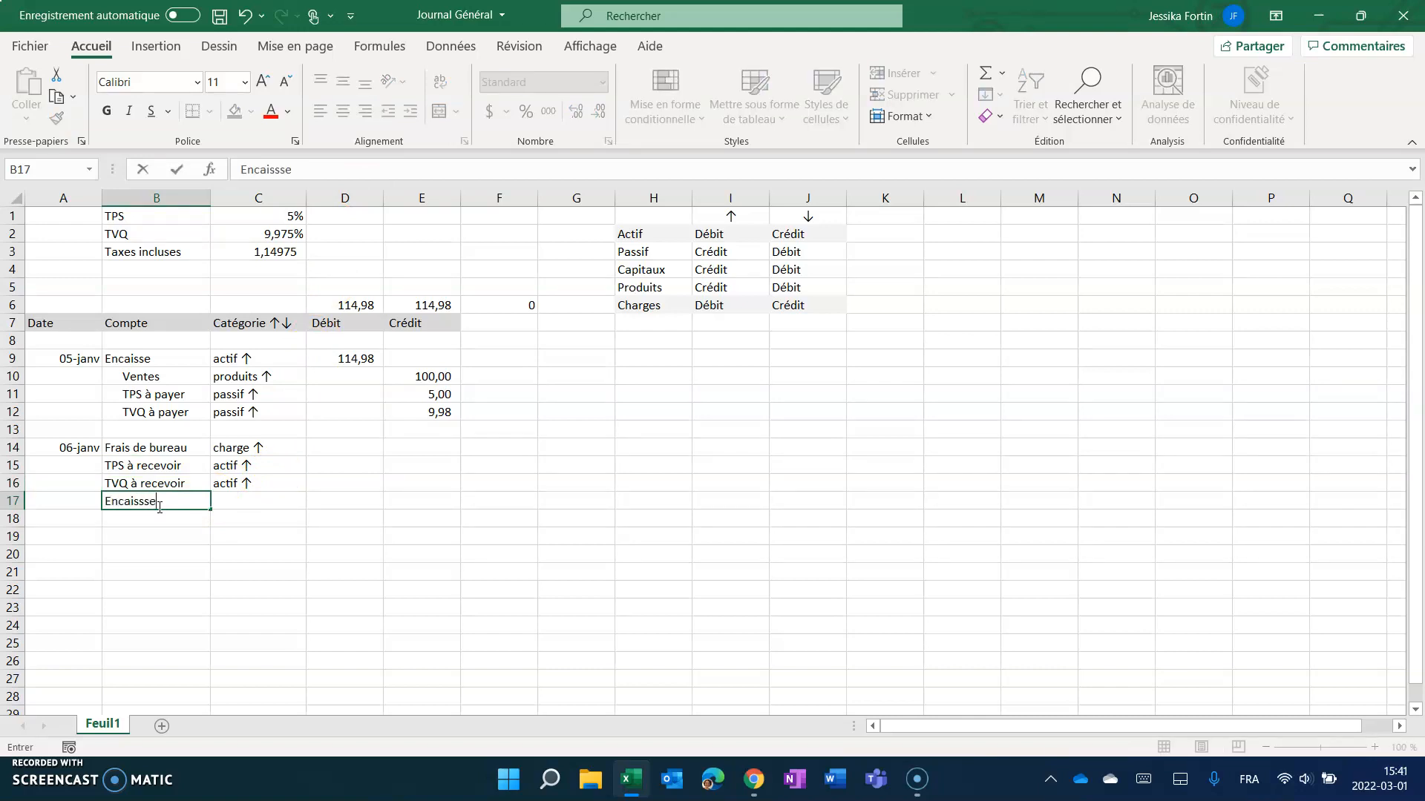
key(Return)
click(225, 507)
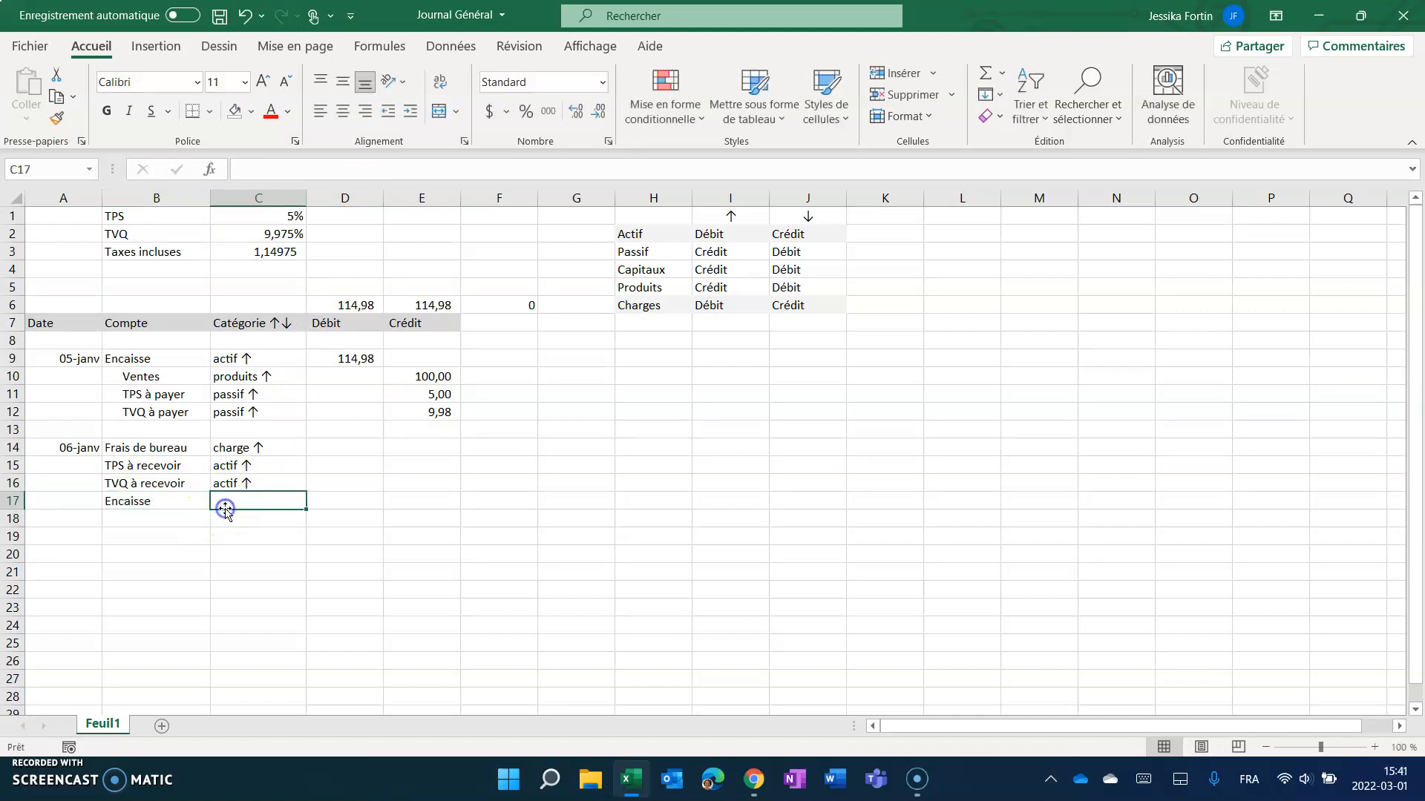
text(aci)
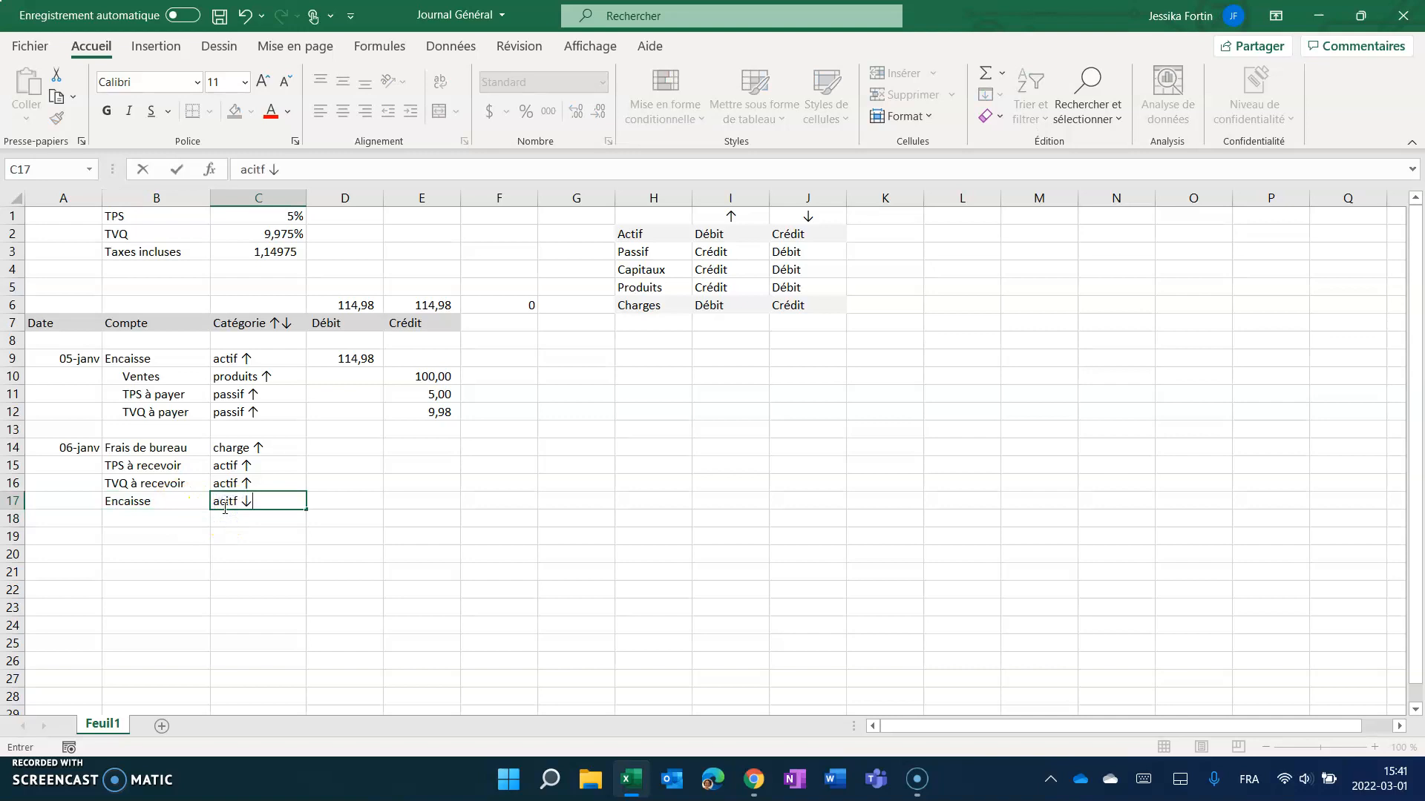
text(tf ↓)
key(Return)
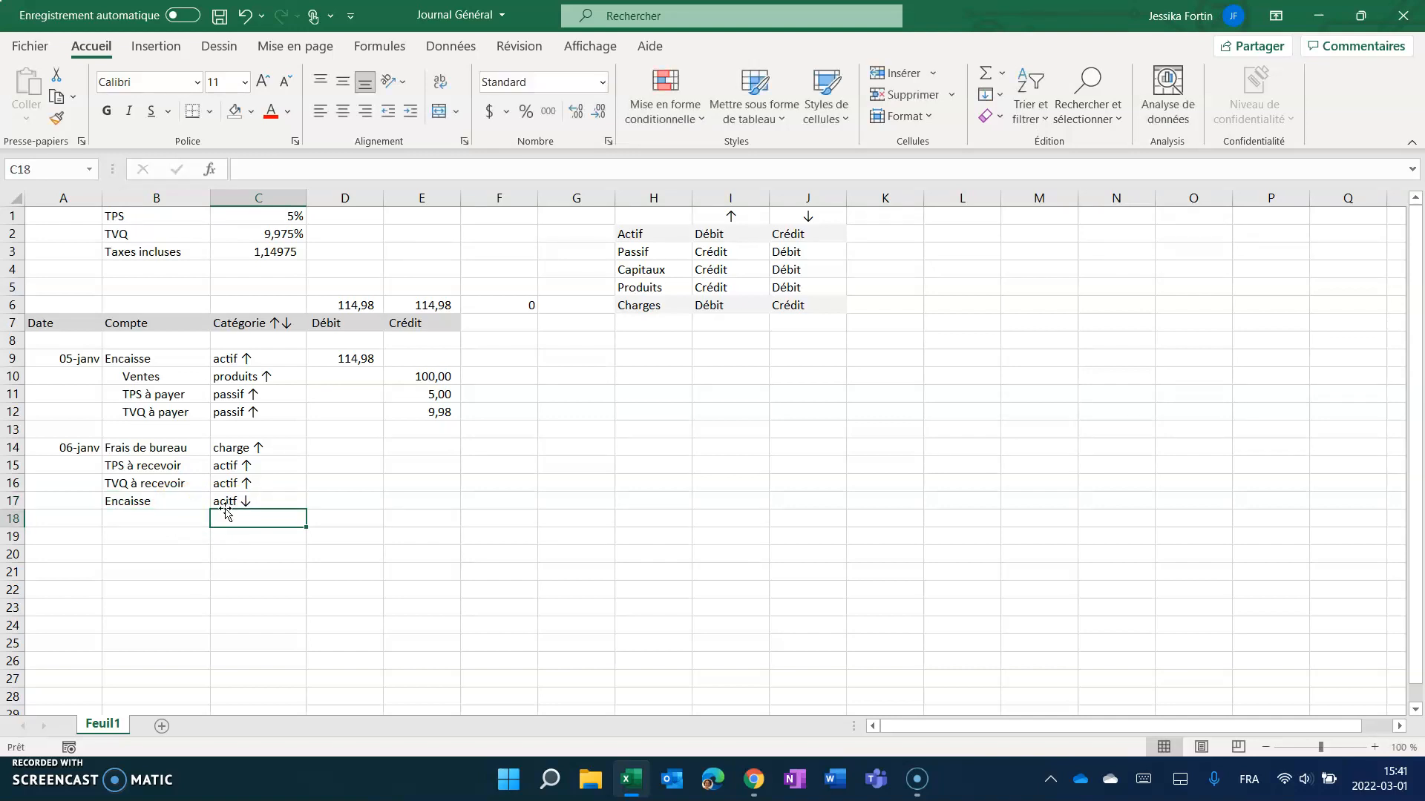
Enter a credit of 200 for Encaisse in E17 and indent its account name in B17 by two levels.
click(403, 501)
text(200)
key(Return)
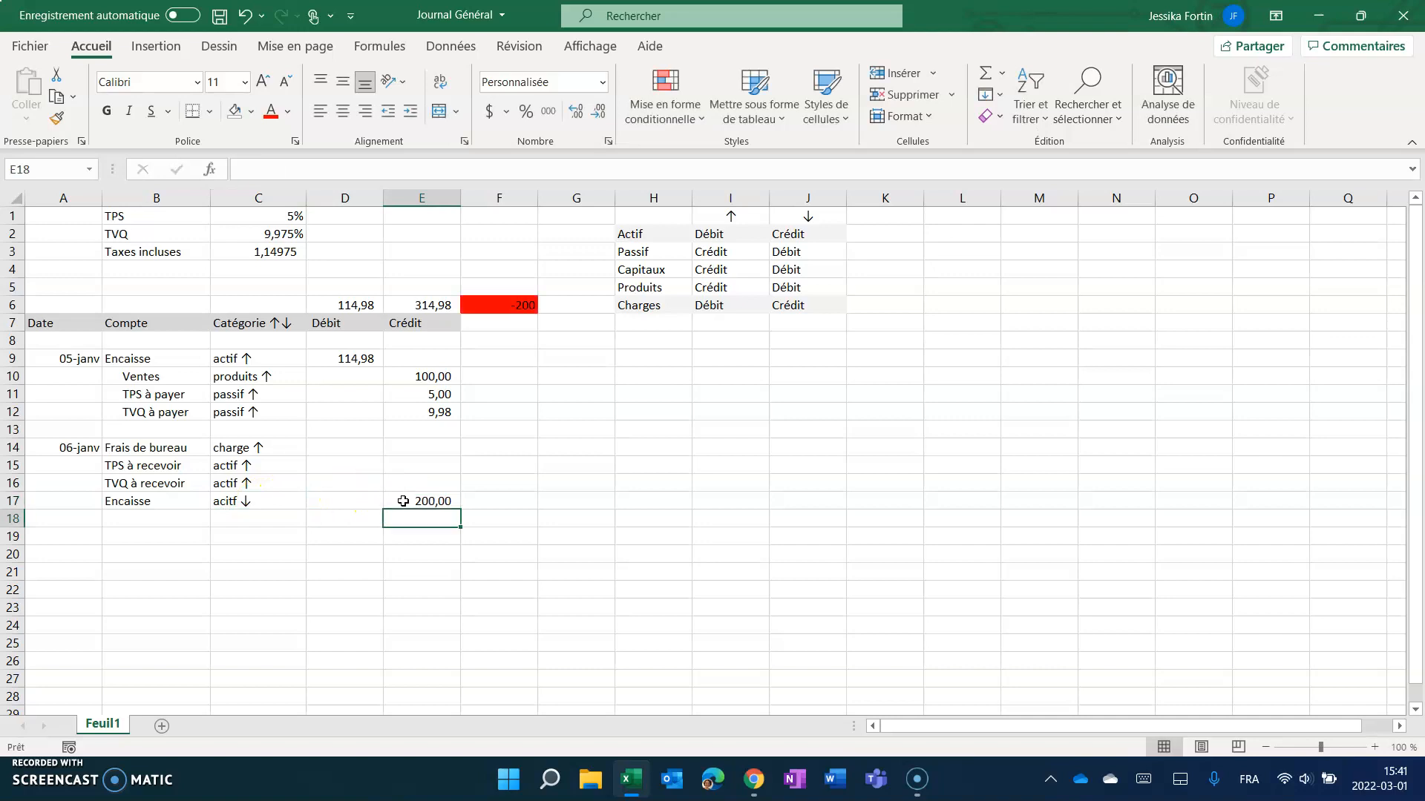
click(152, 503)
click(411, 111)
click(411, 111)
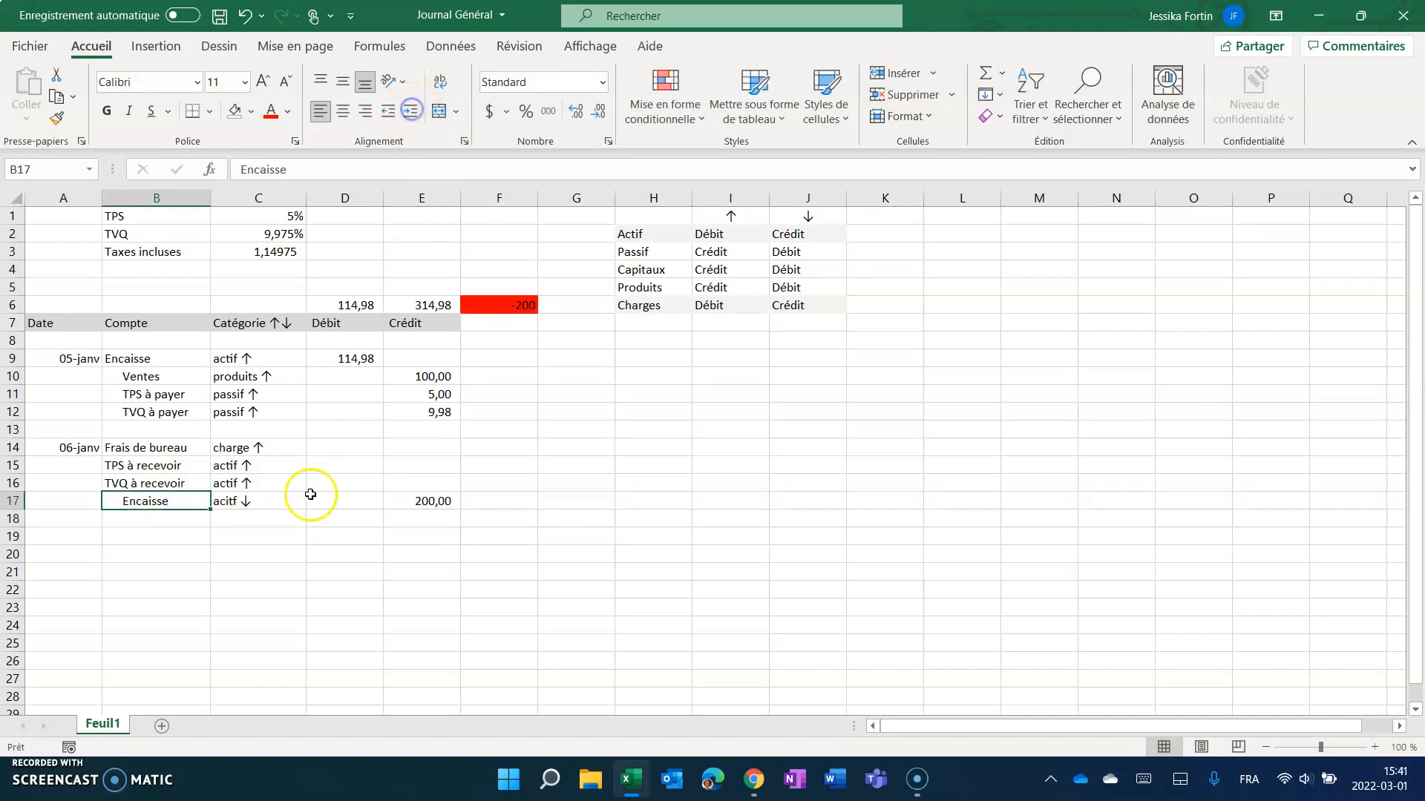
Calculate the pre-tax debit for Frais de bureau in D14 by dividing E17 by the Taxes incluses factor in C3.
click(345, 442)
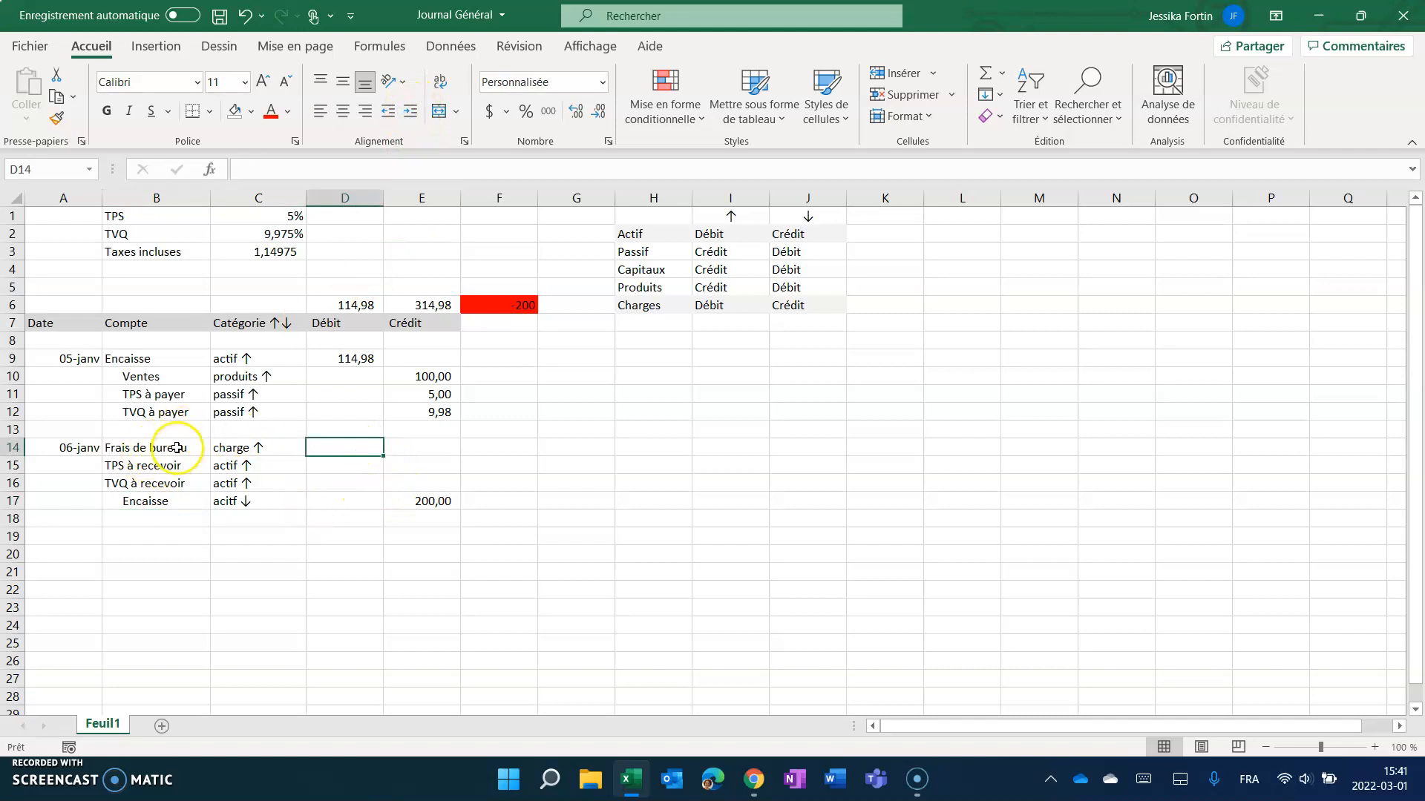
text(=)
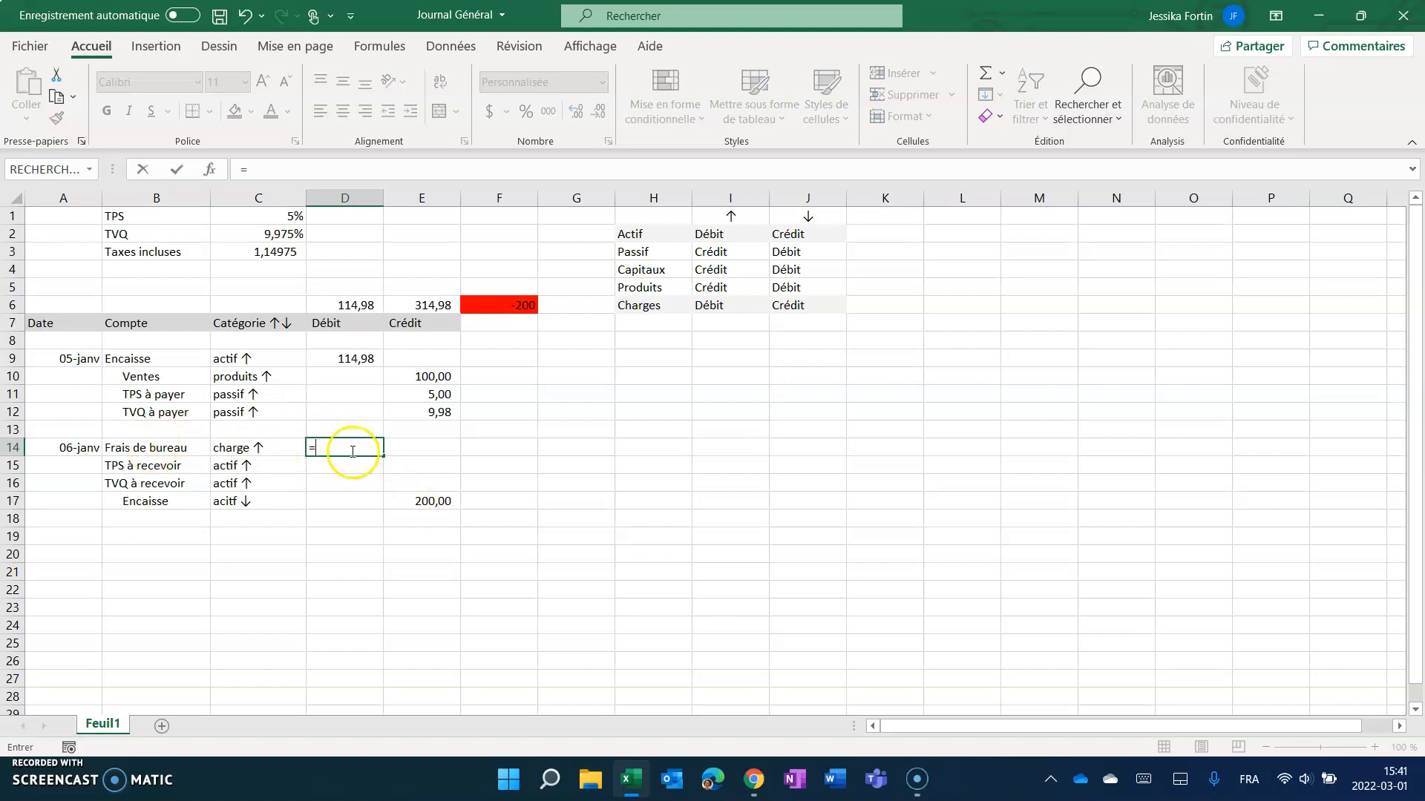
click(448, 503)
text(/)
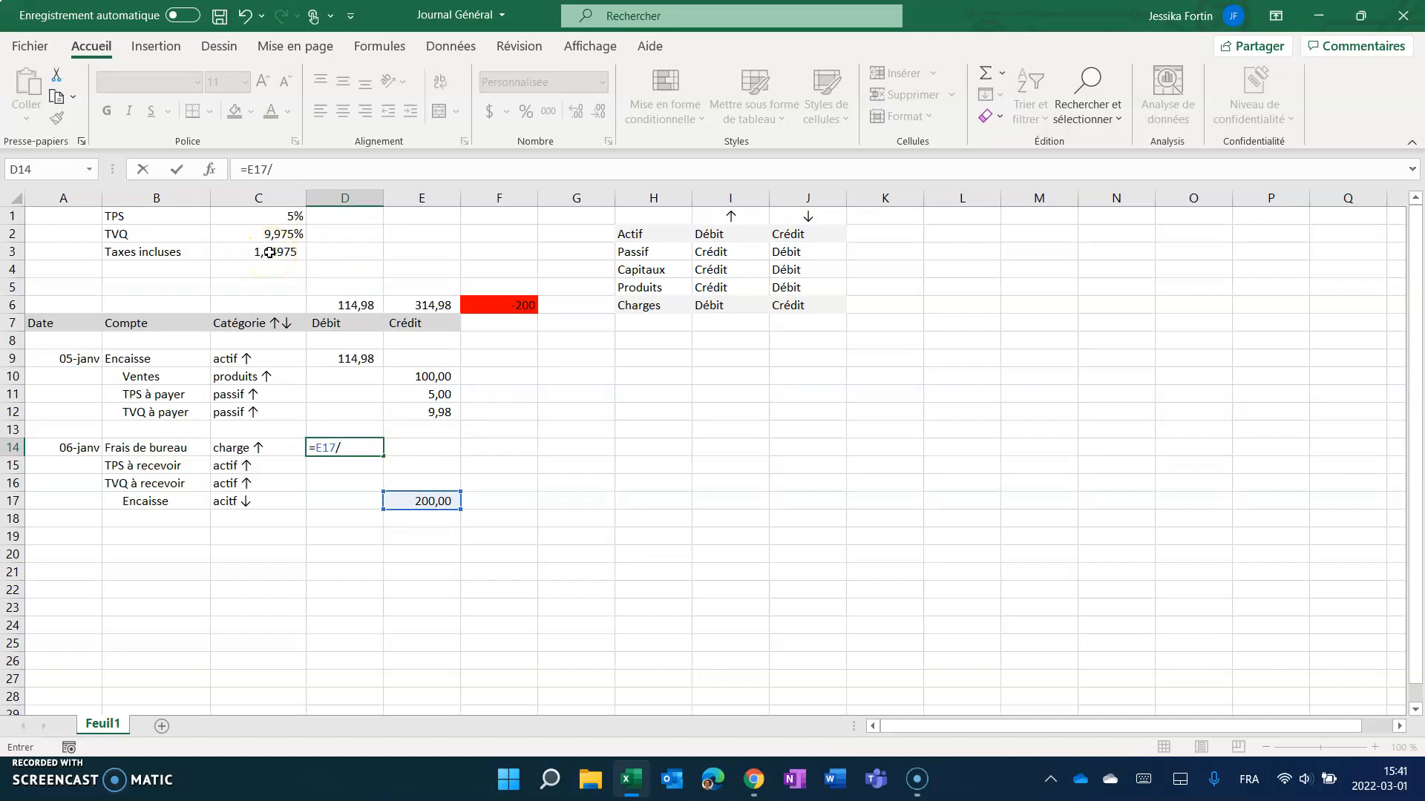
click(269, 253)
key(Return)
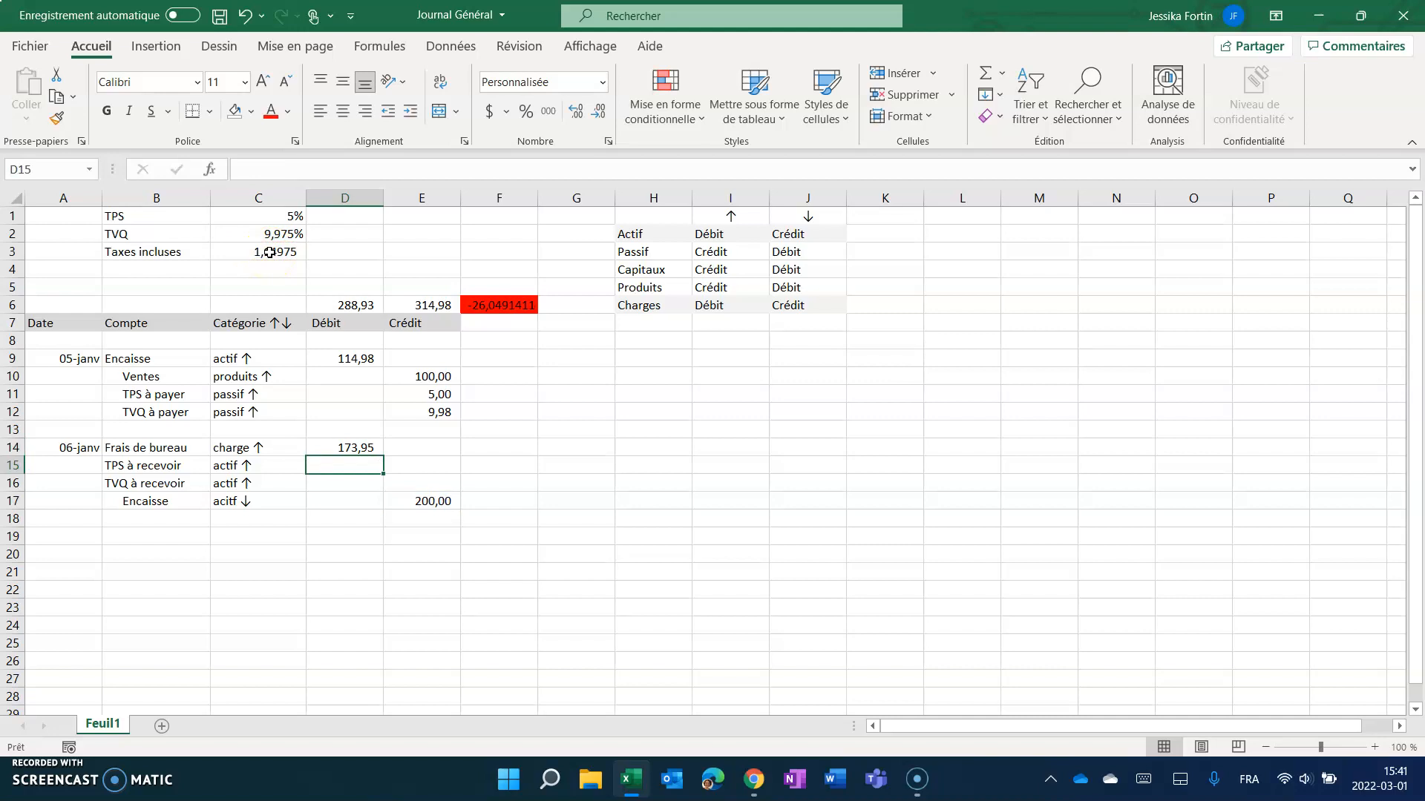
Calculate the TPS à recevoir debit in D15 with the formula =D14*tps.
text(=)
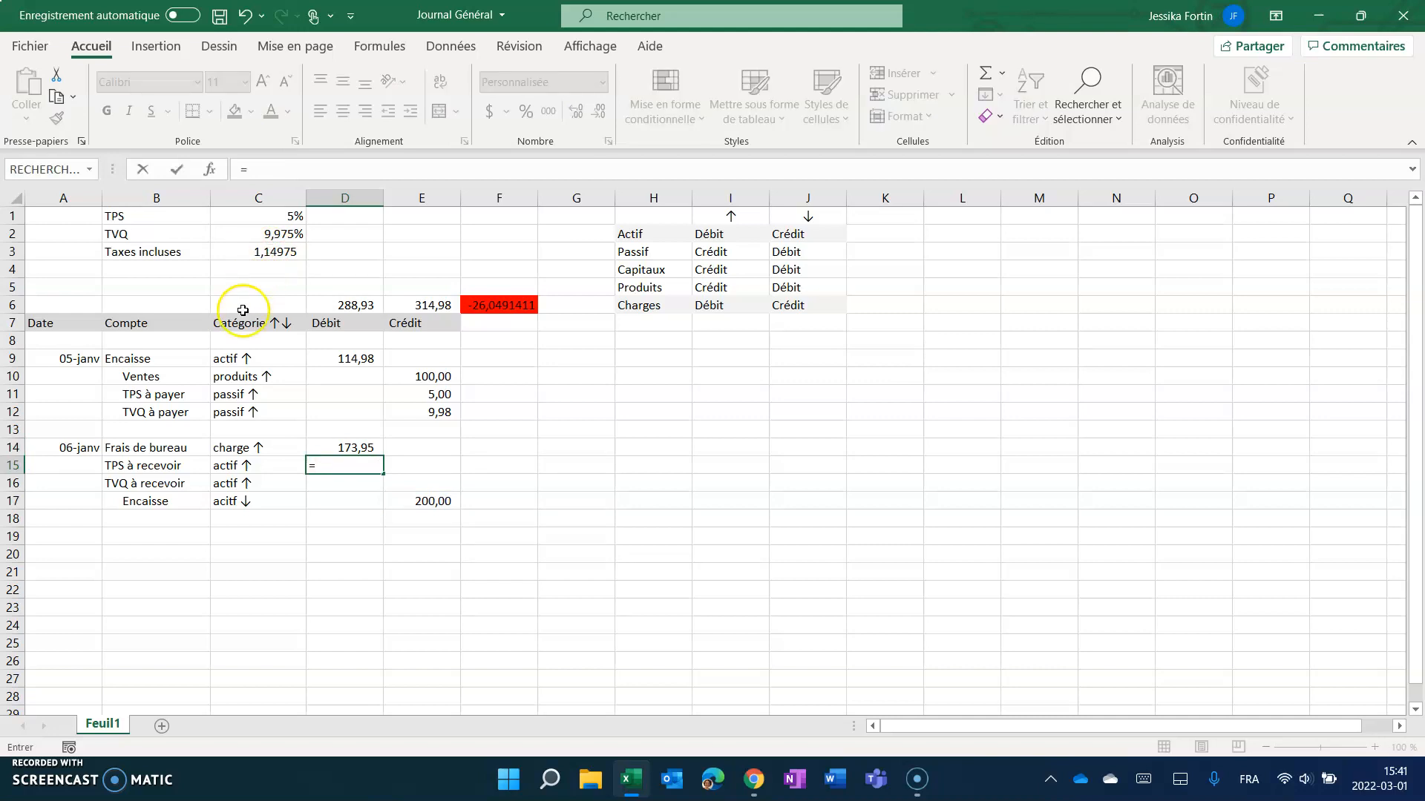
click(334, 450)
text(*tps)
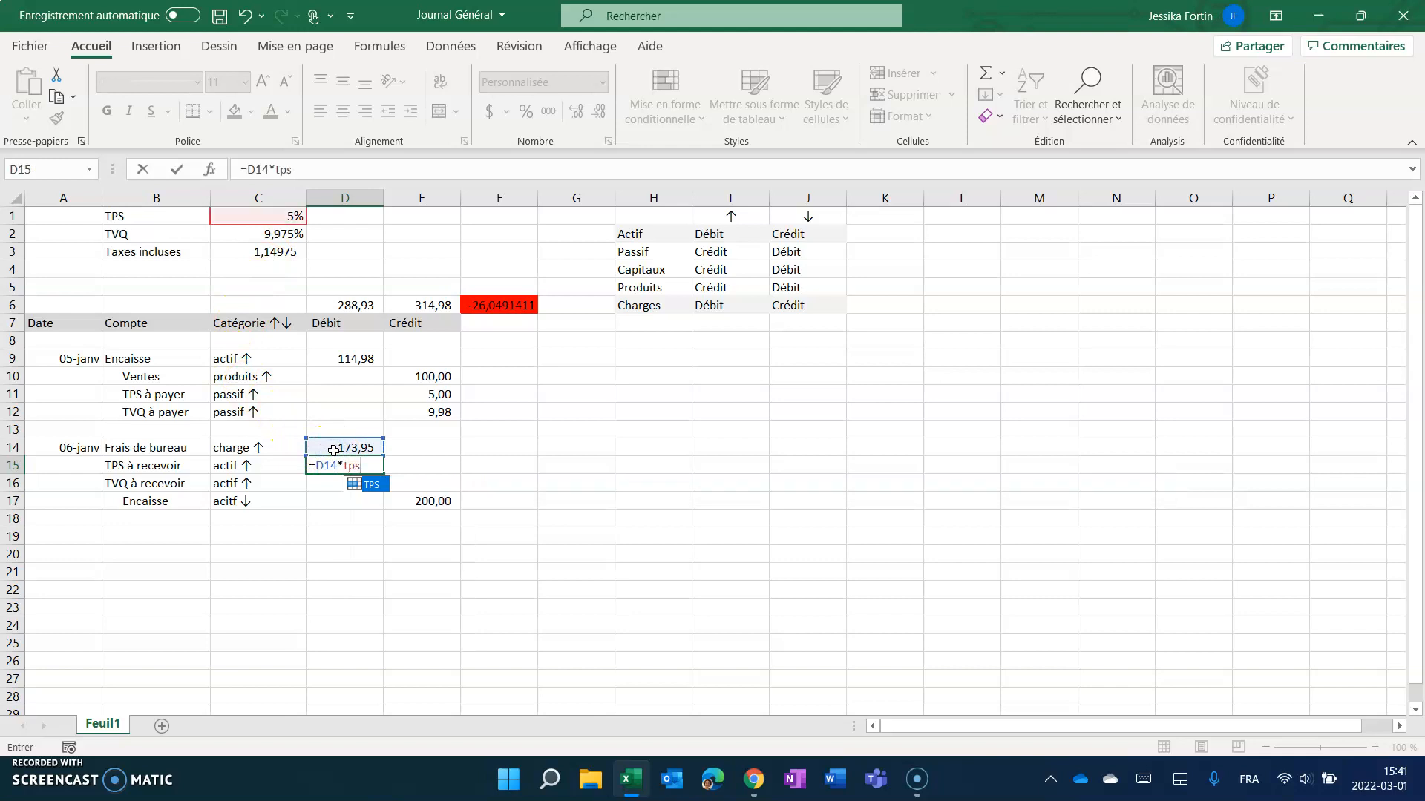
key(Return)
Calculate the TVQ à recevoir debit in D16 by multiplying D14 by the TVQ rate in C2.
text(=)
click(334, 451)
text(*)
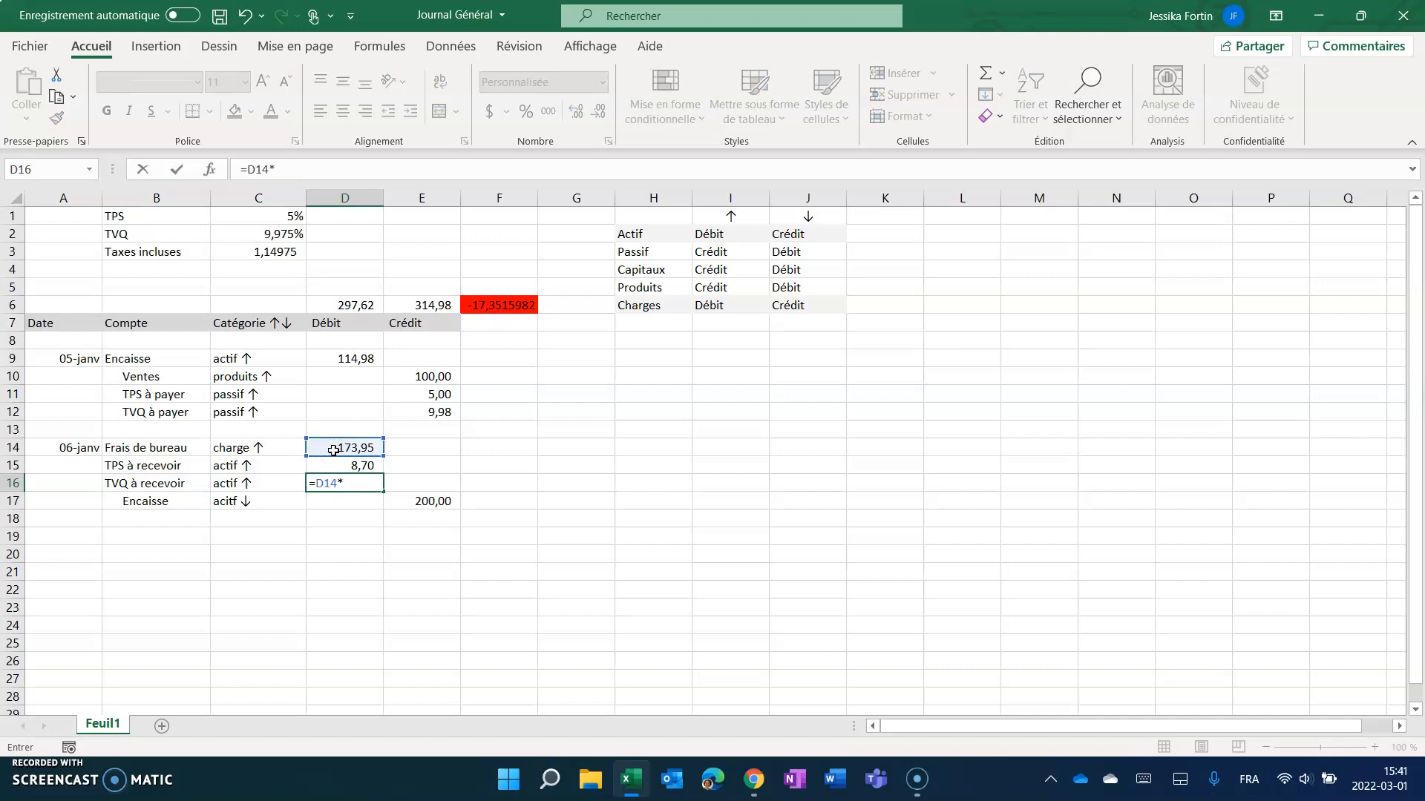
text(C2)
key(Return)
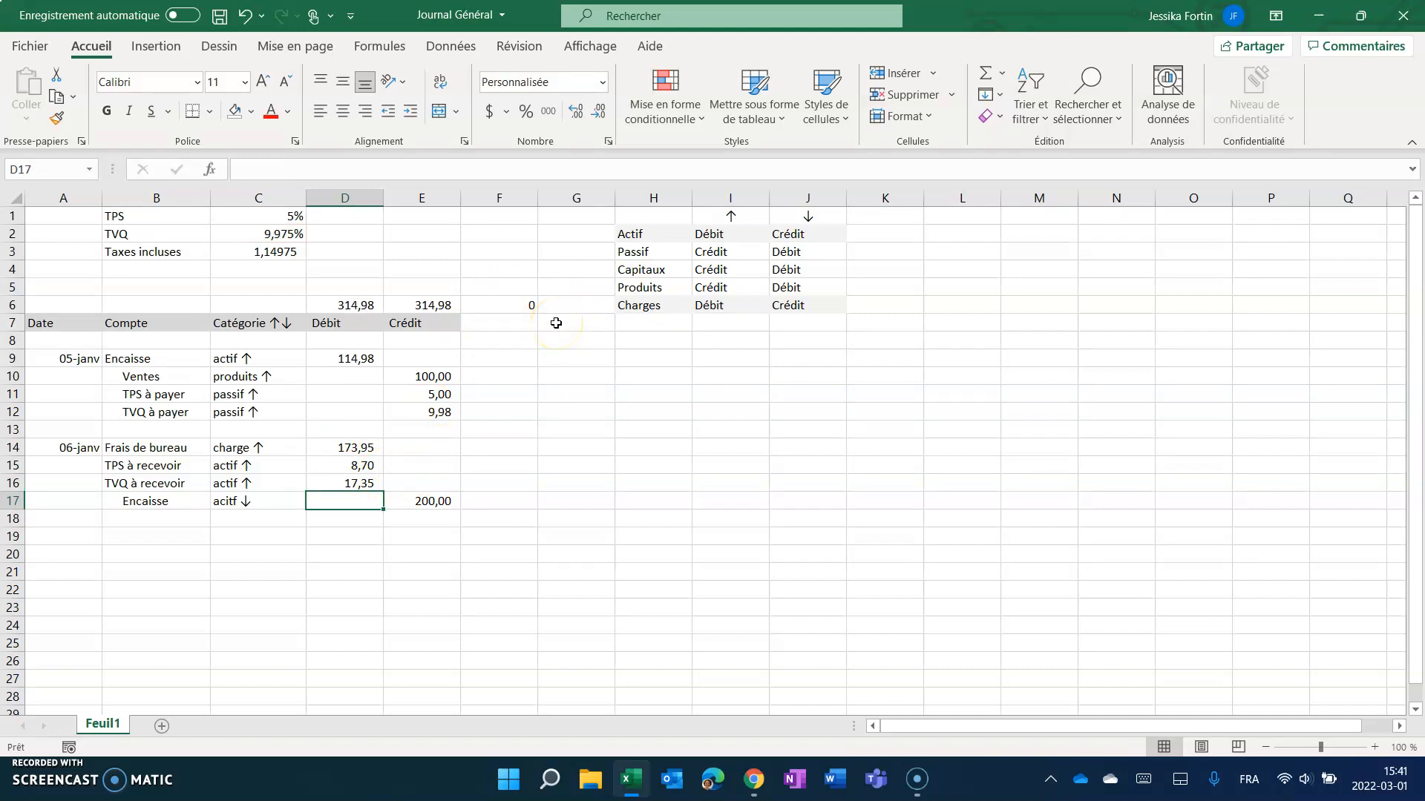
scroll(556, 323, down, 8)
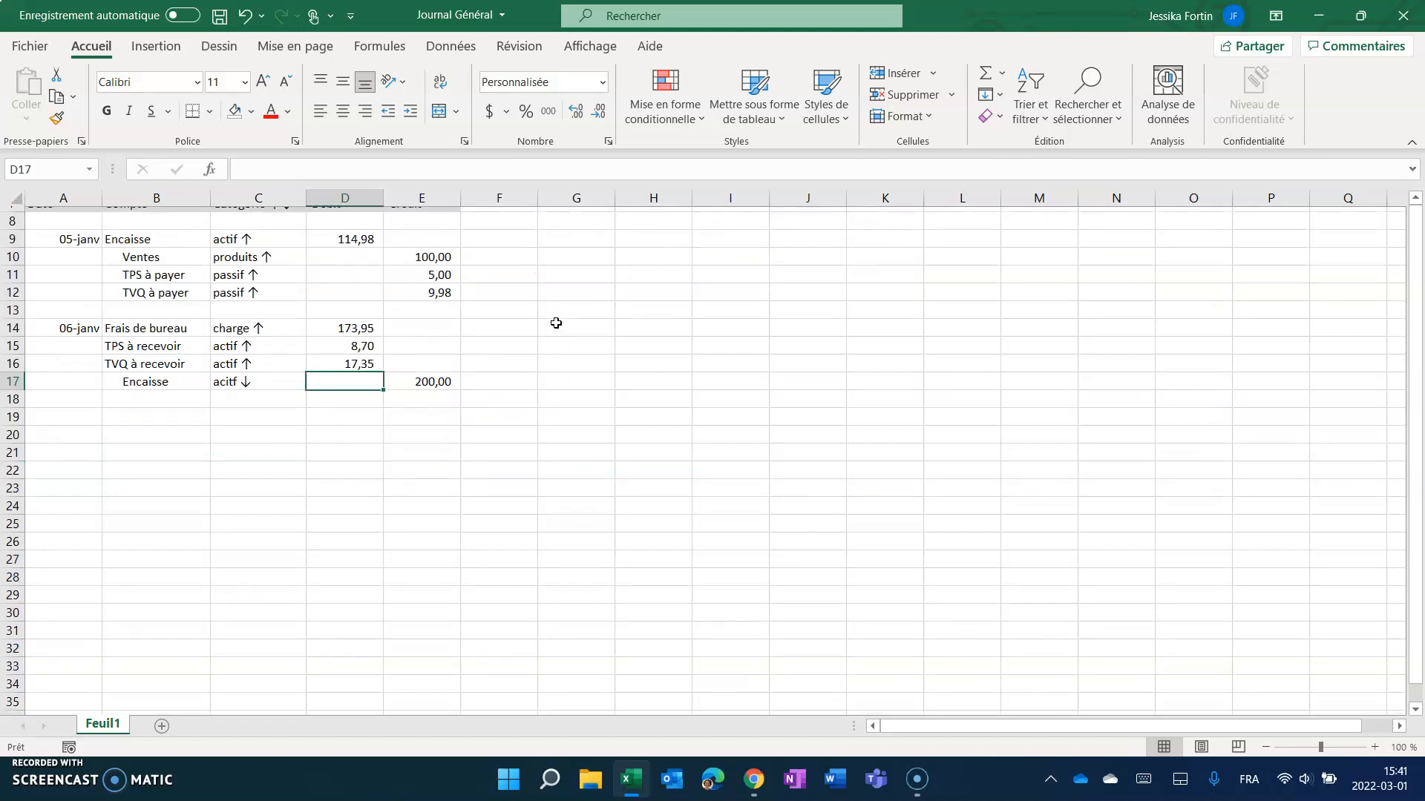
click(195, 322)
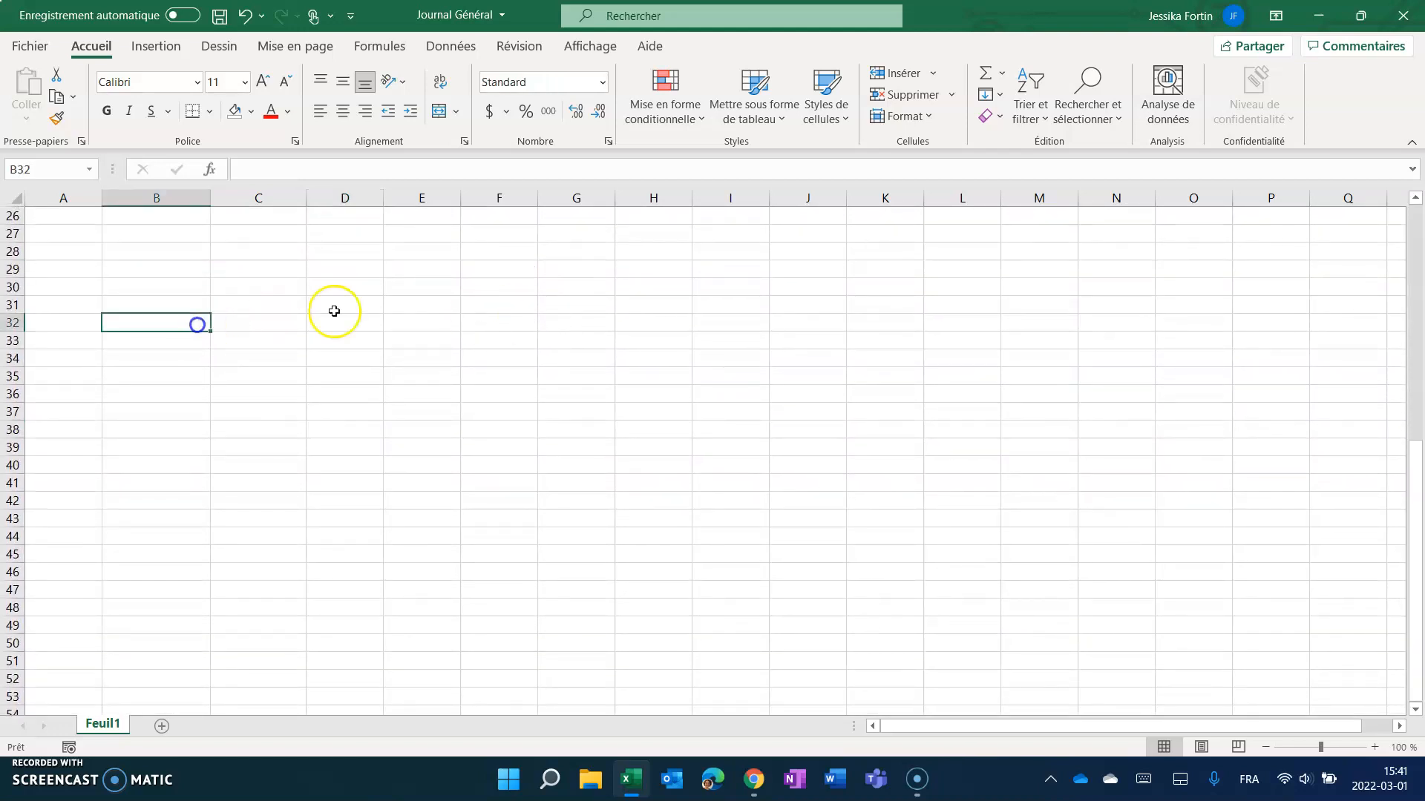
click(586, 354)
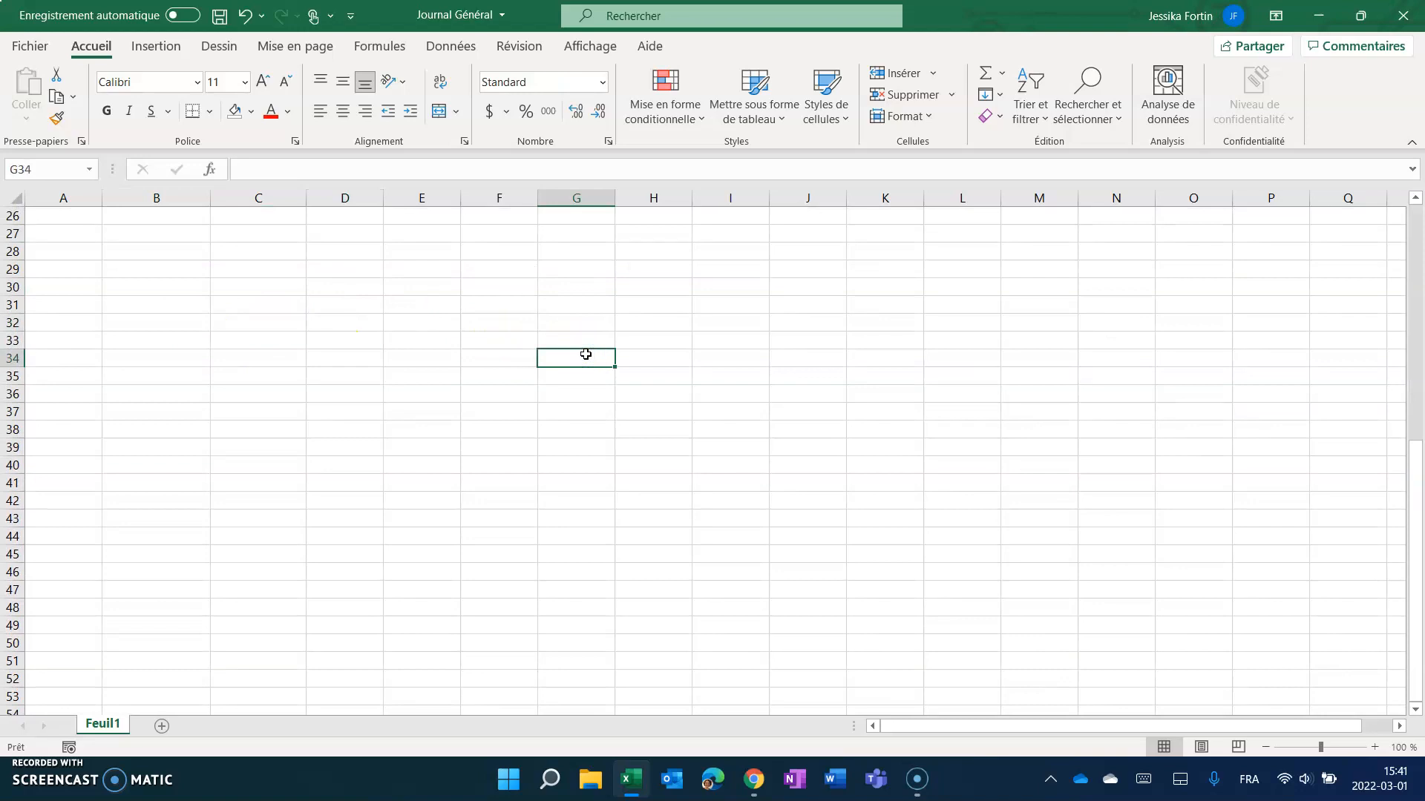
click(421, 403)
scroll(422, 403, up, 8)
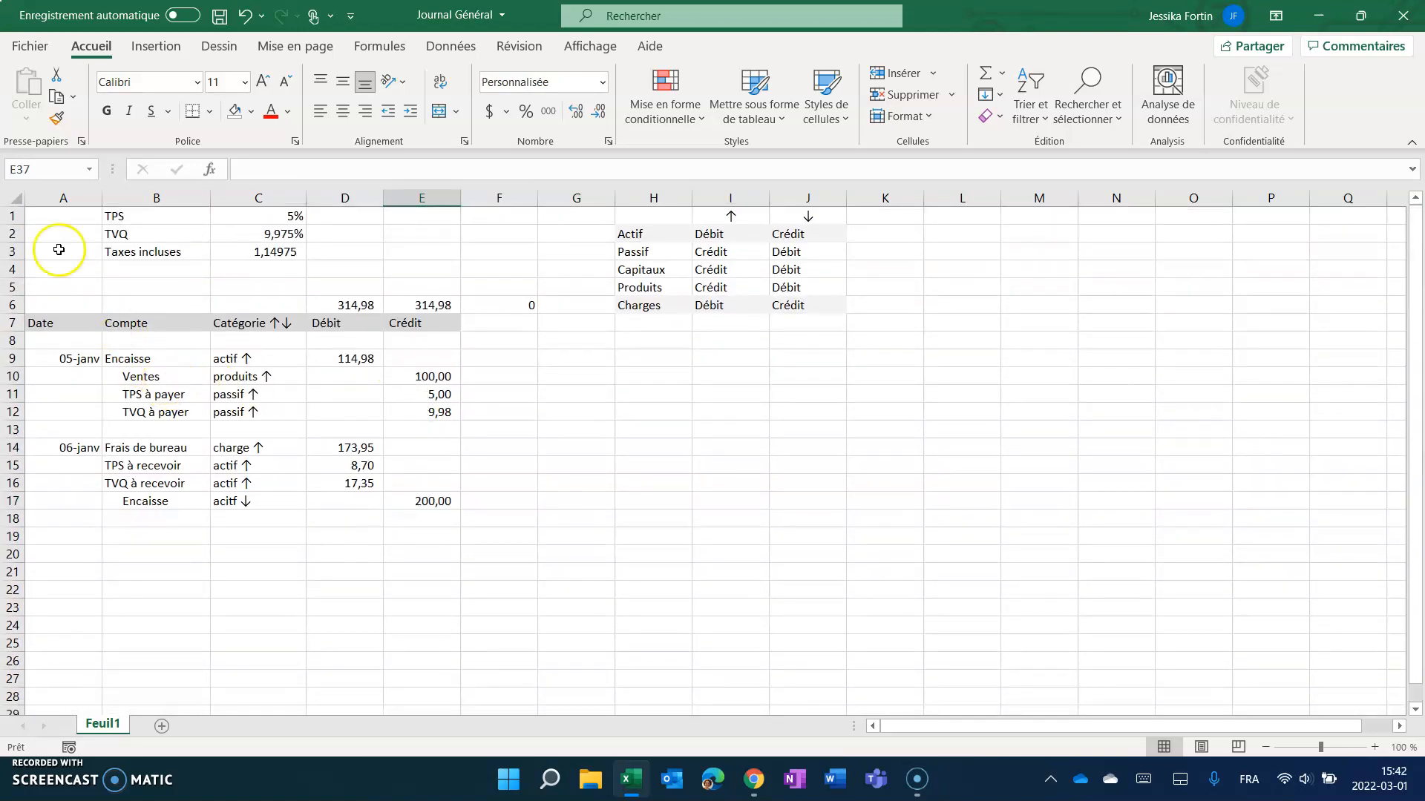
Freeze the panes above row 8 so that rows 1 to 7 stay fixed, and check them against the scrolling journal entries.
drag(12, 216, 12, 323)
click(13, 342)
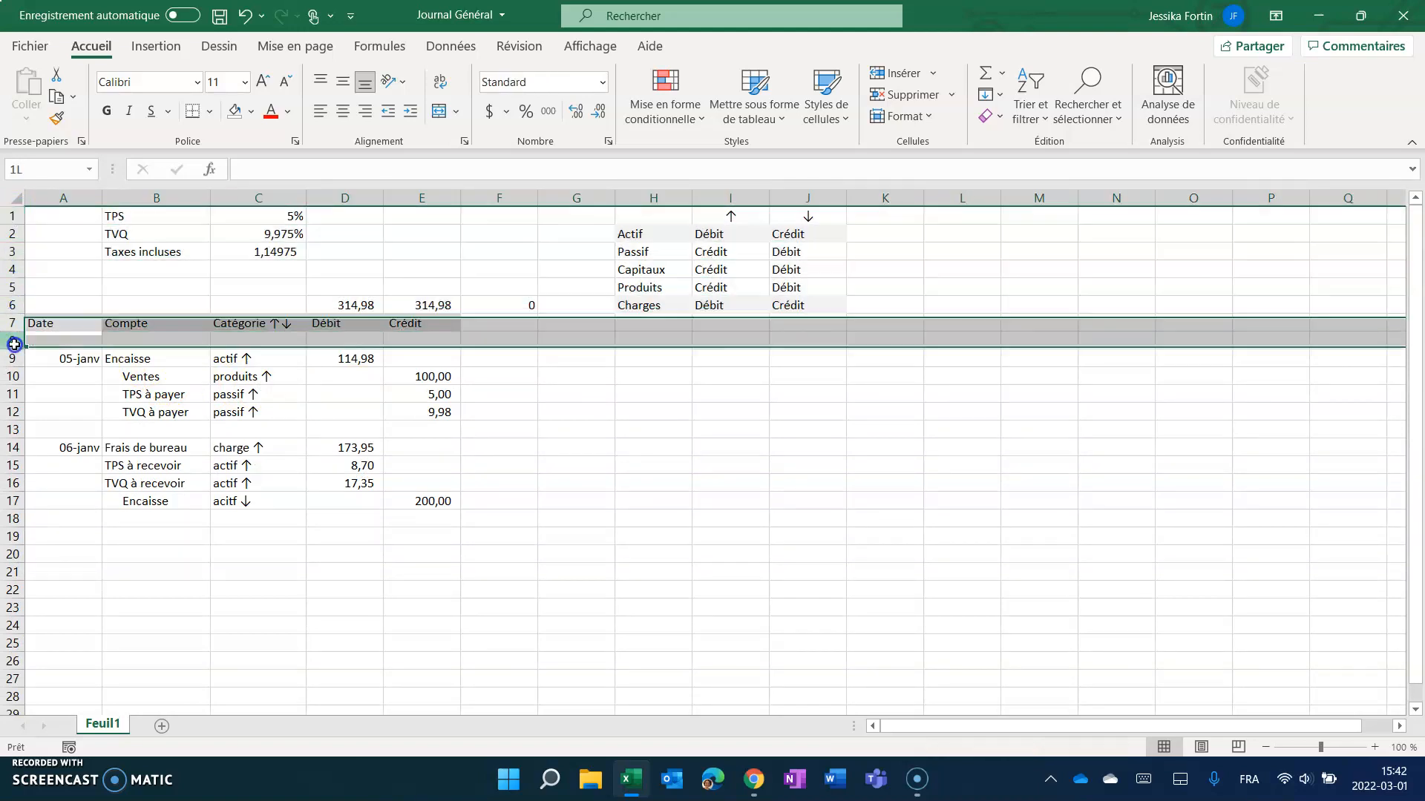
click(590, 48)
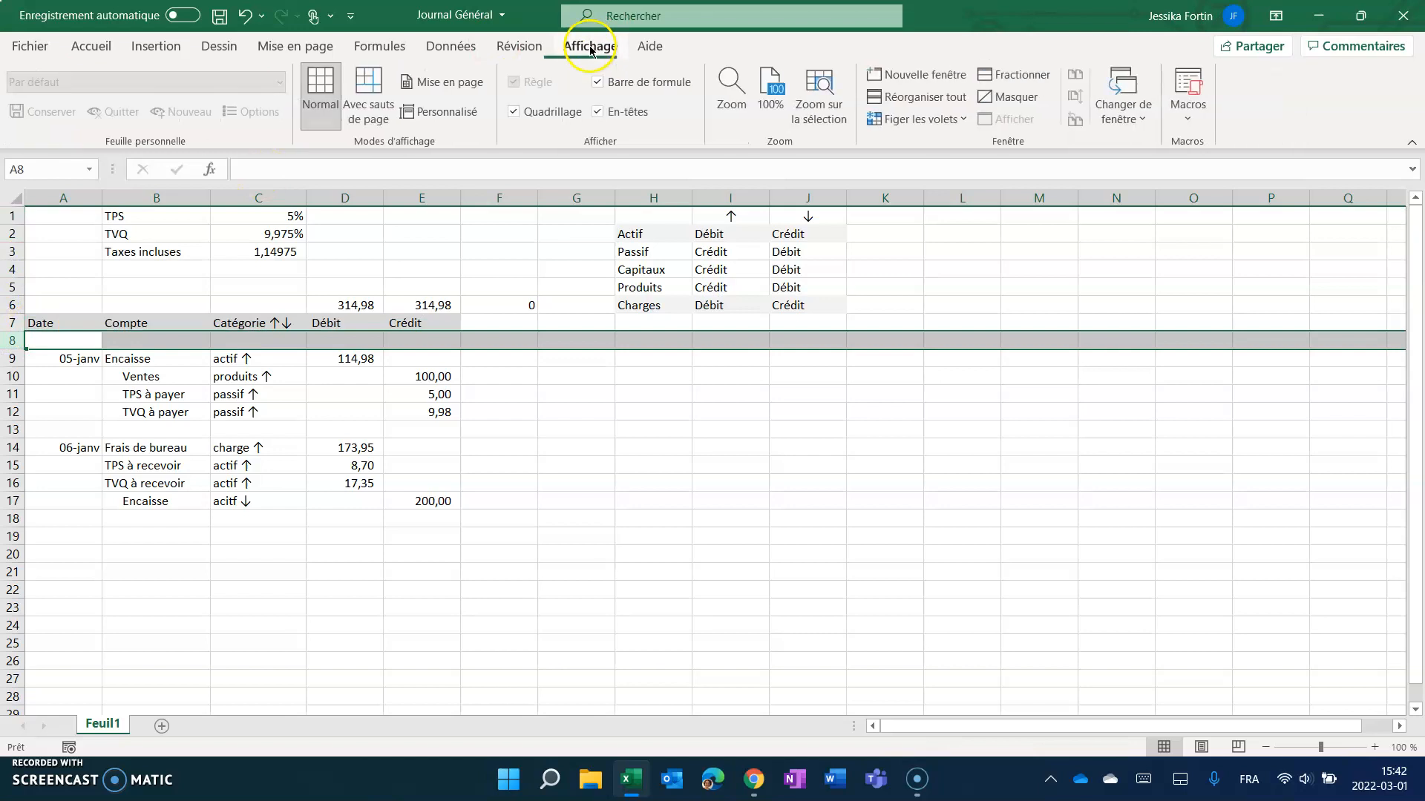
click(917, 120)
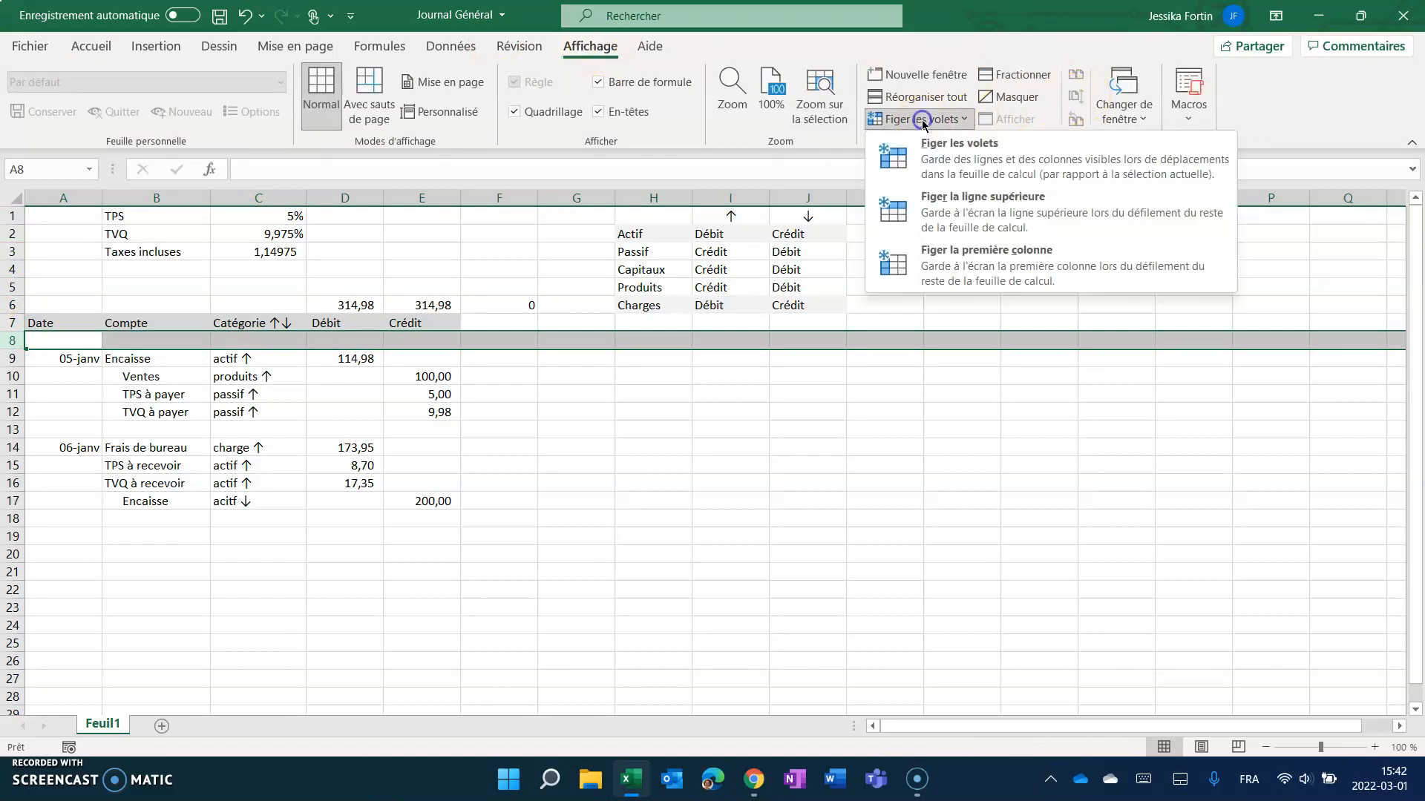
click(955, 160)
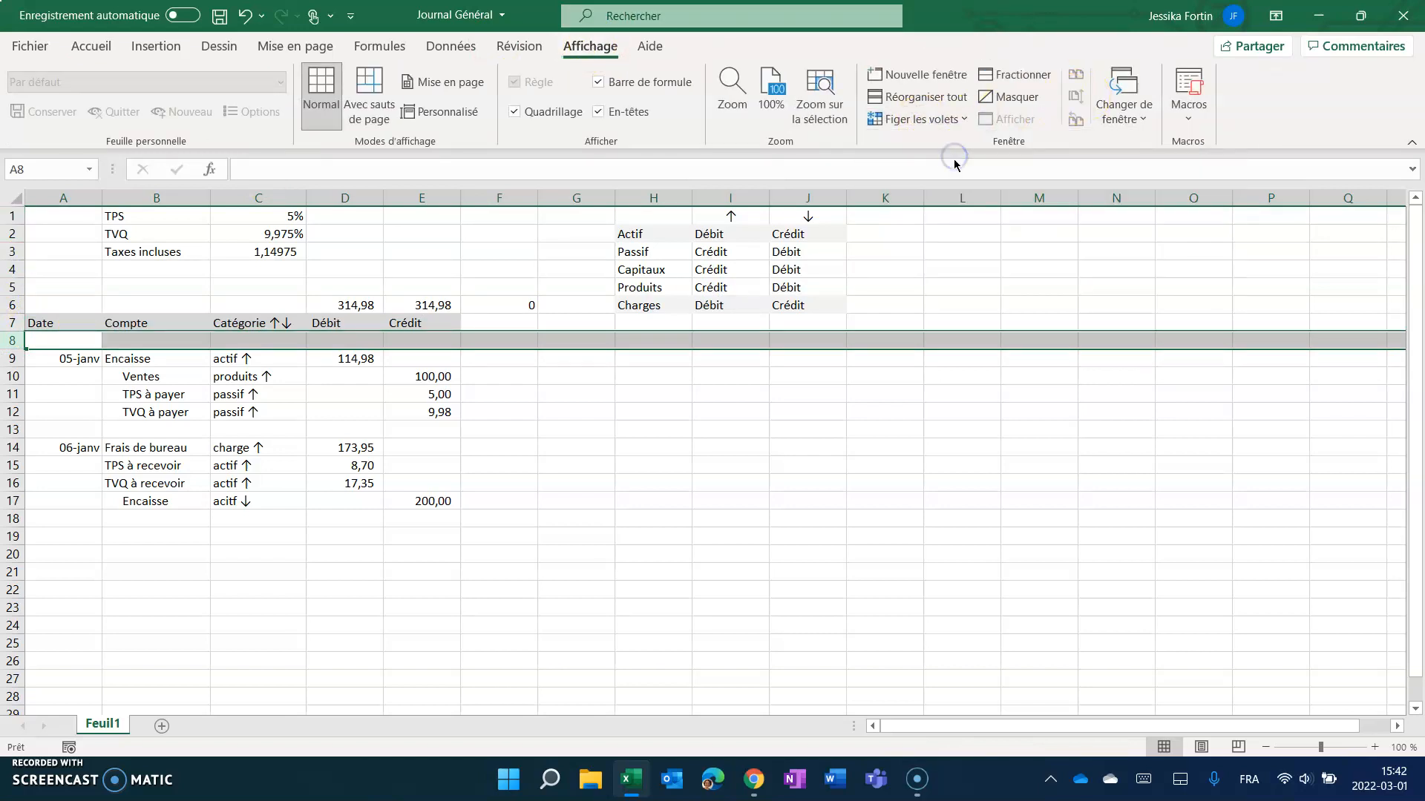
click(861, 408)
scroll(863, 408, down, 2)
scroll(863, 409, down, 2)
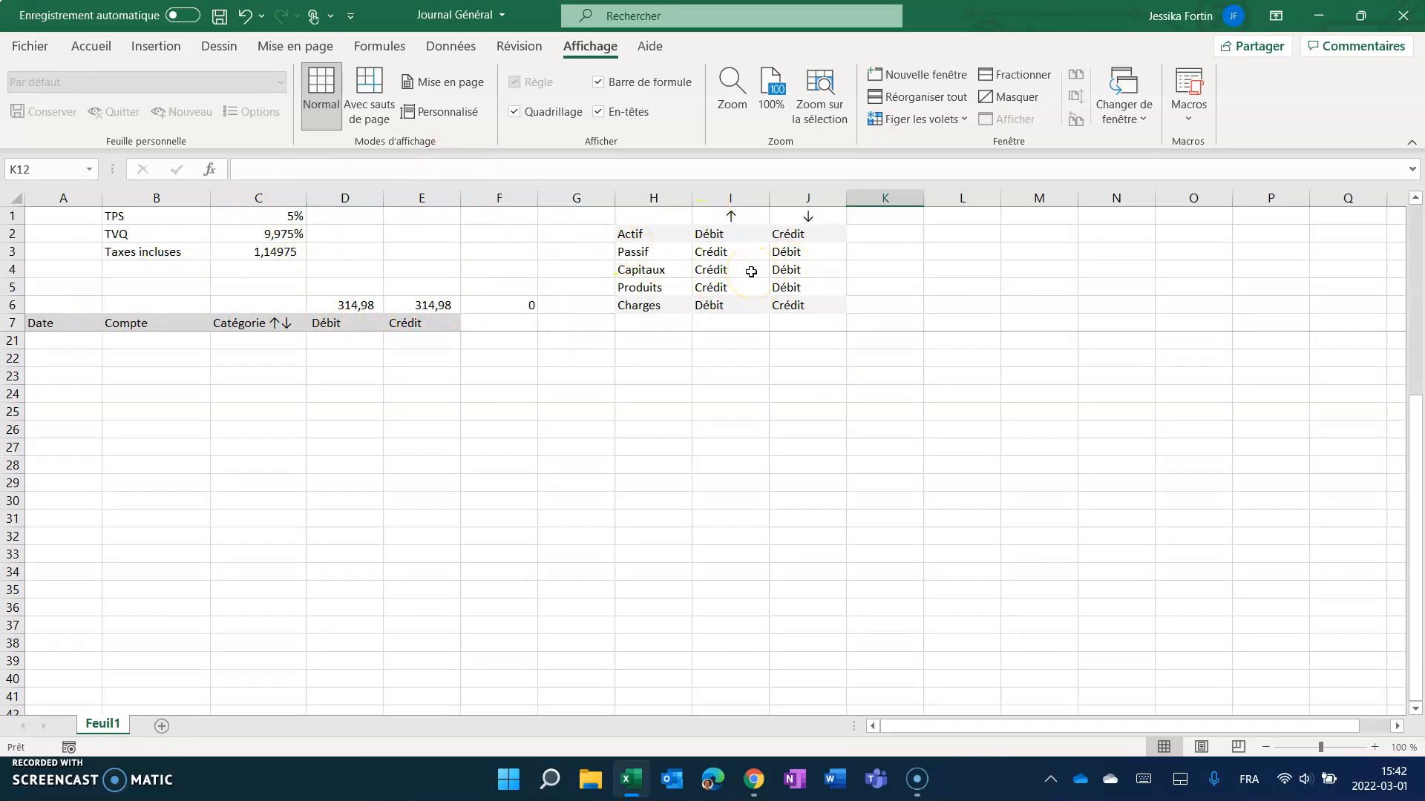
scroll(564, 389, up, 5)
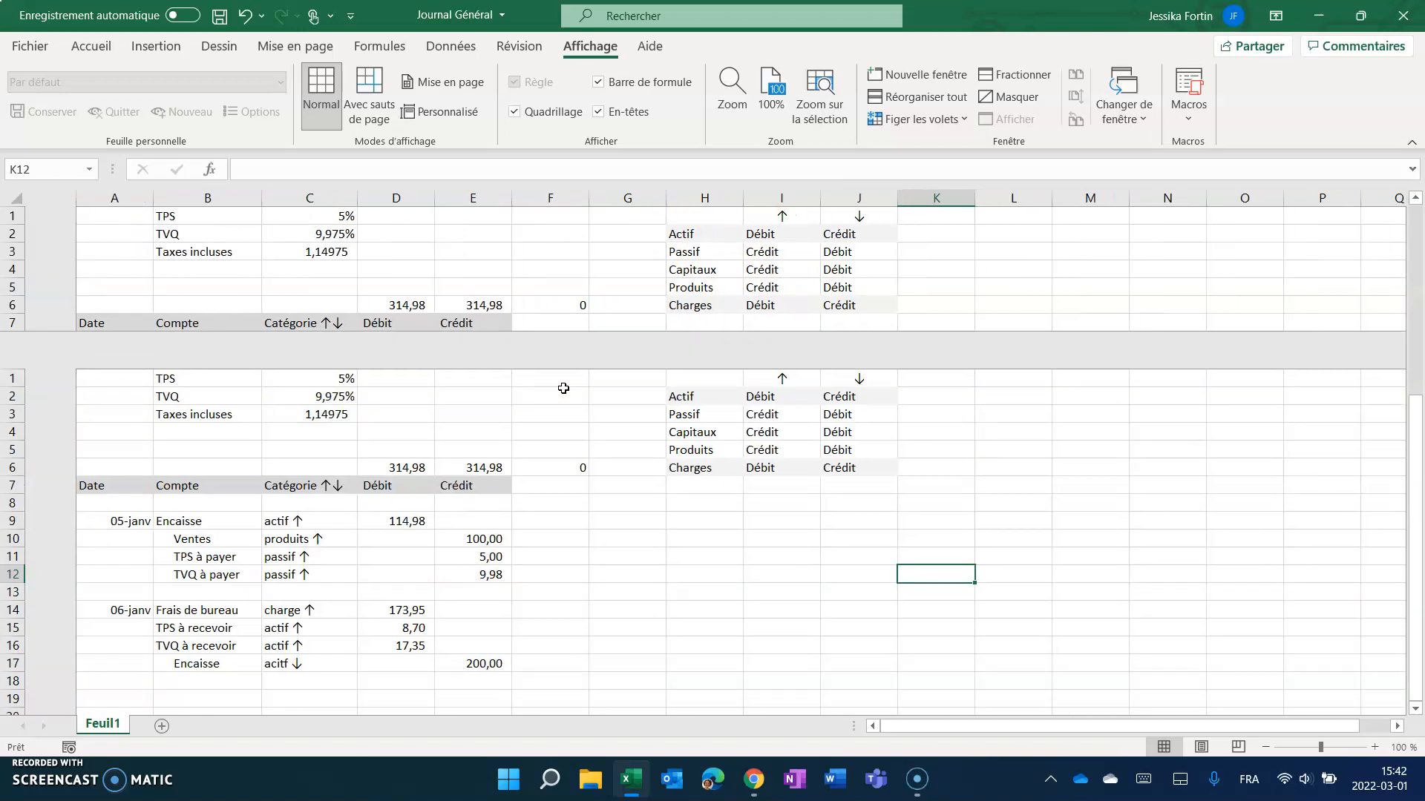
click(564, 389)
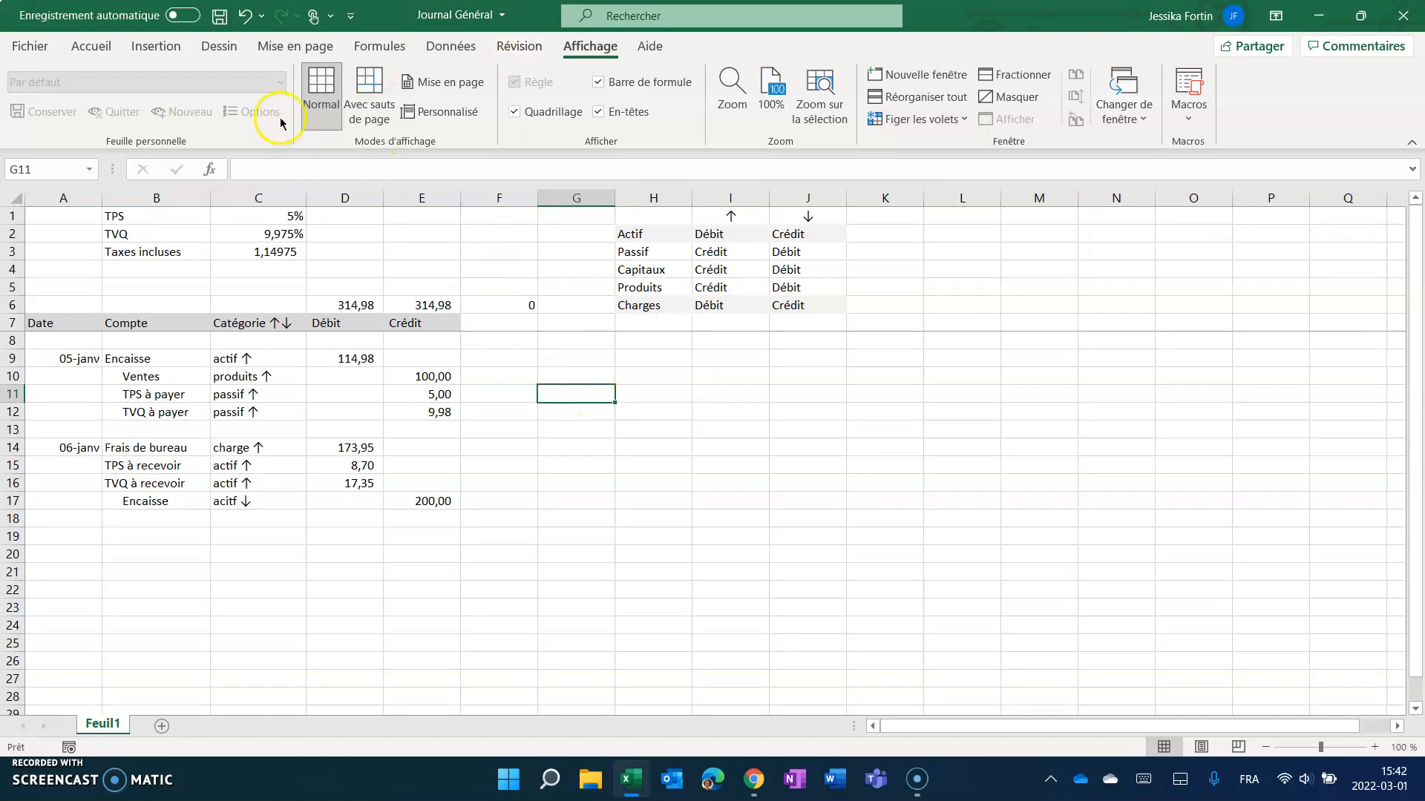
Add the bold title Journal in A6, above the Date heading.
click(70, 304)
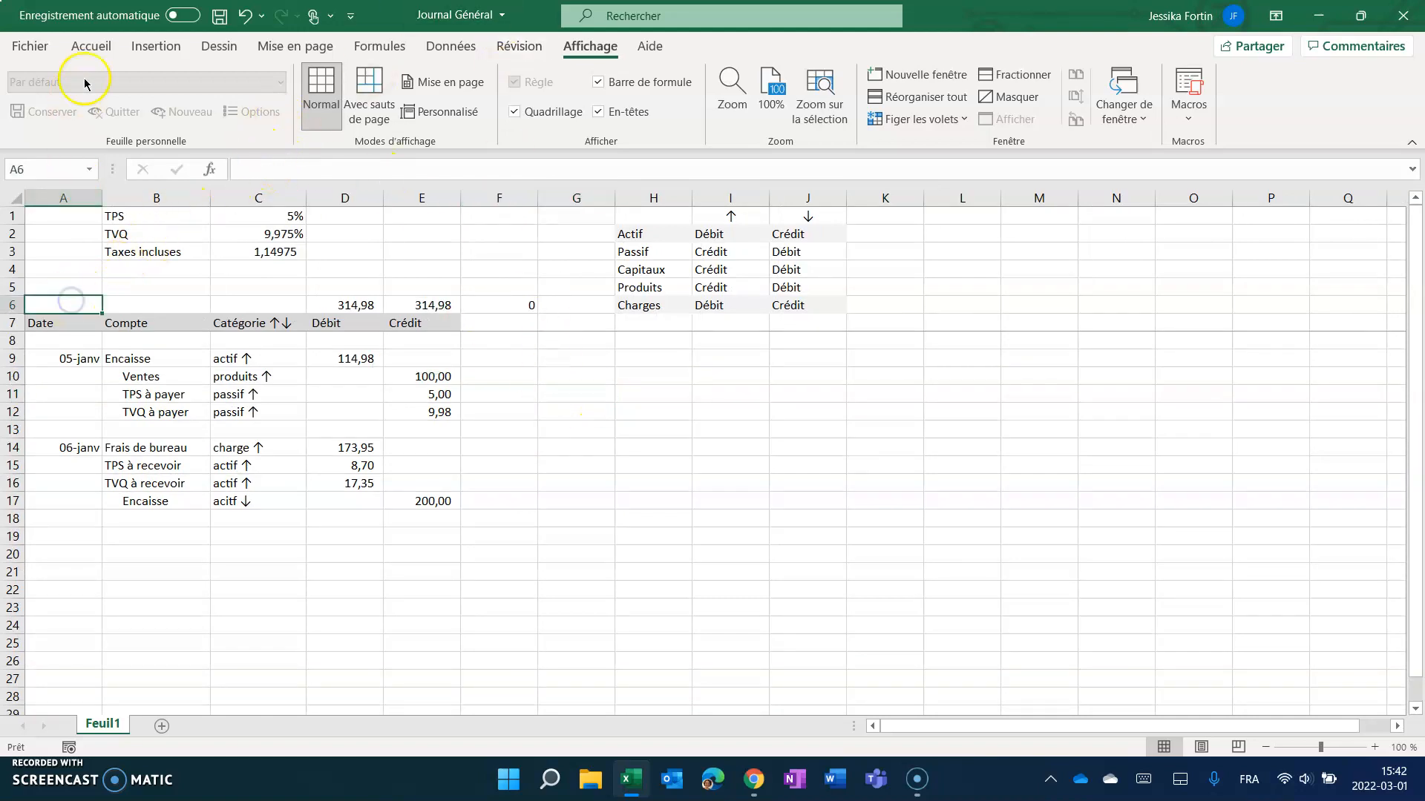
click(85, 52)
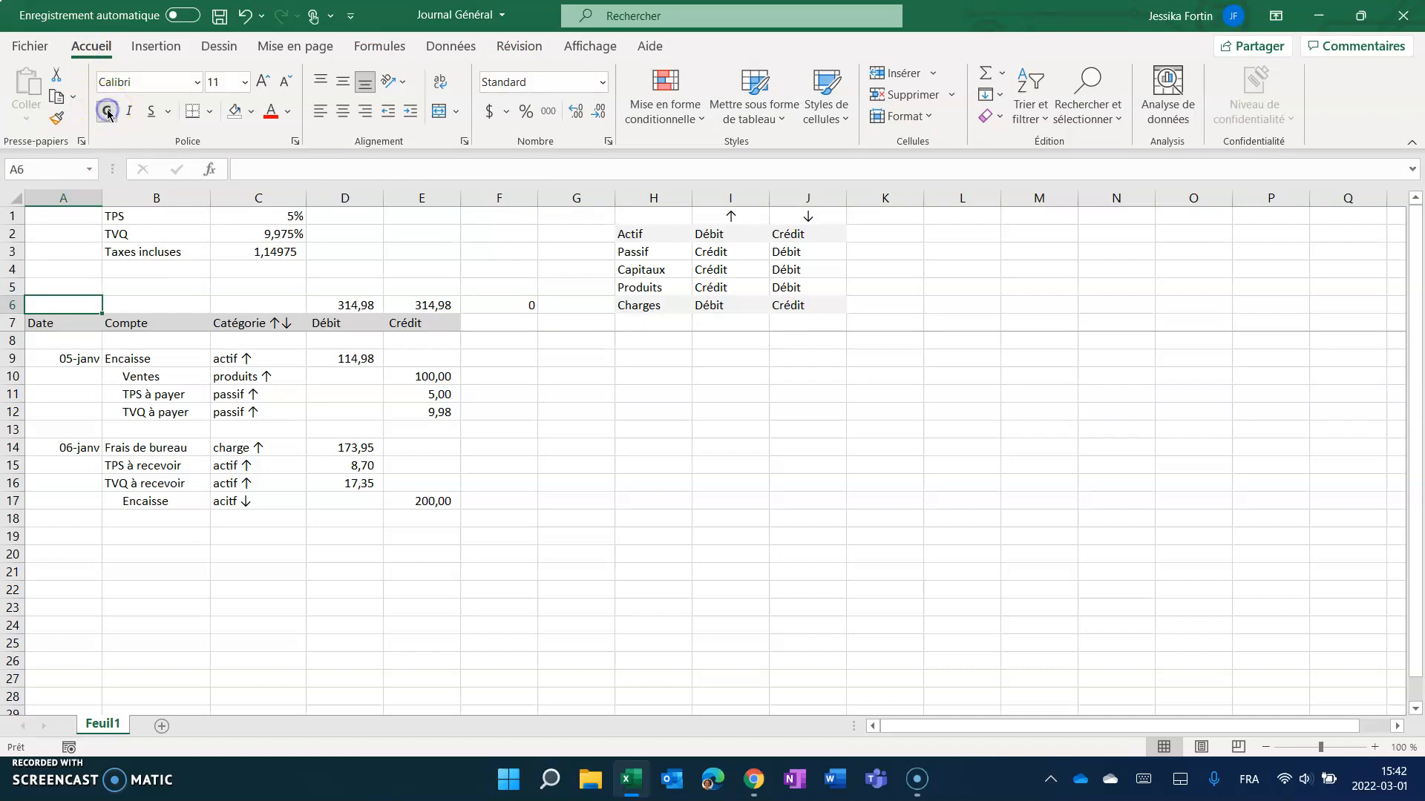
text(Journal)
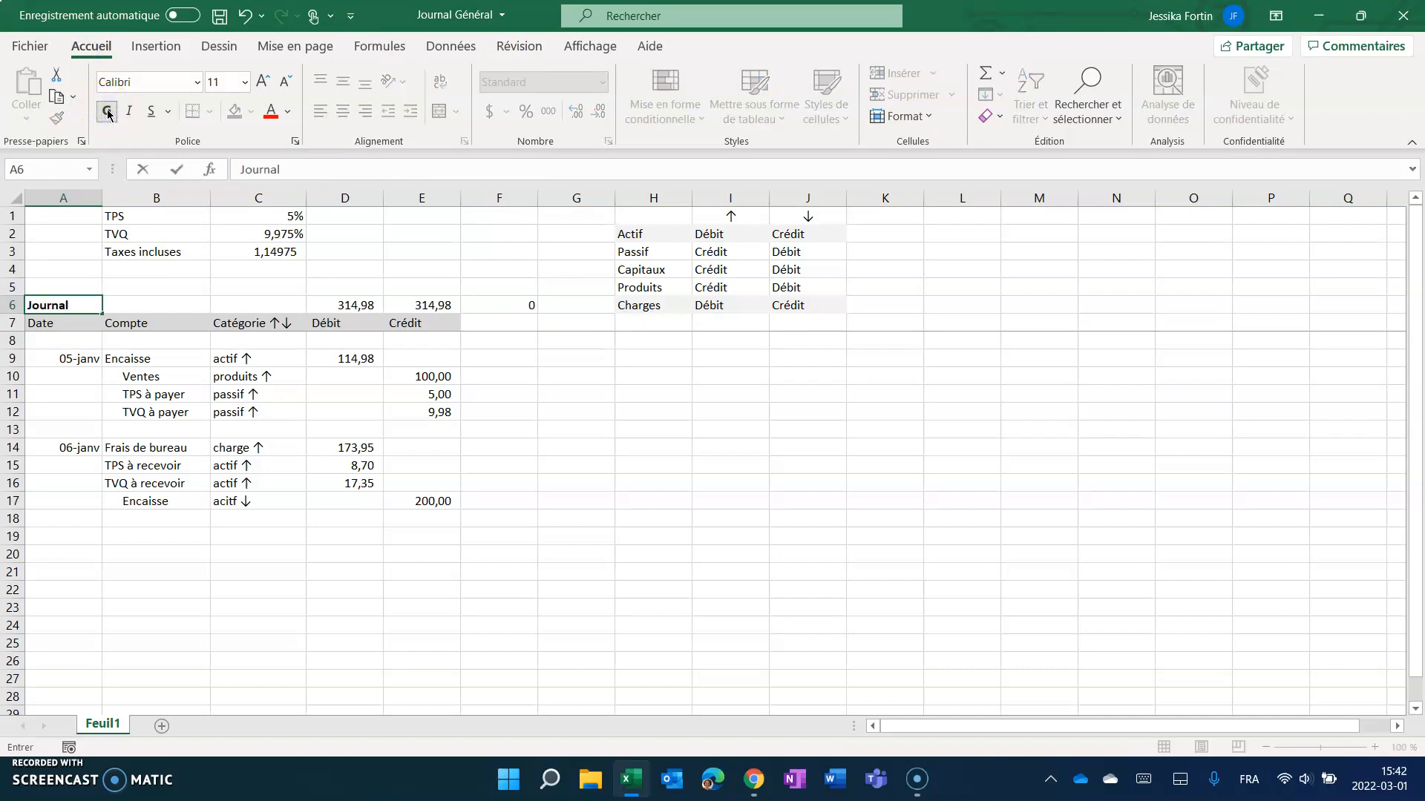
key(Return)
Enlarge the Journal title in A6 to font size 16.
click(74, 305)
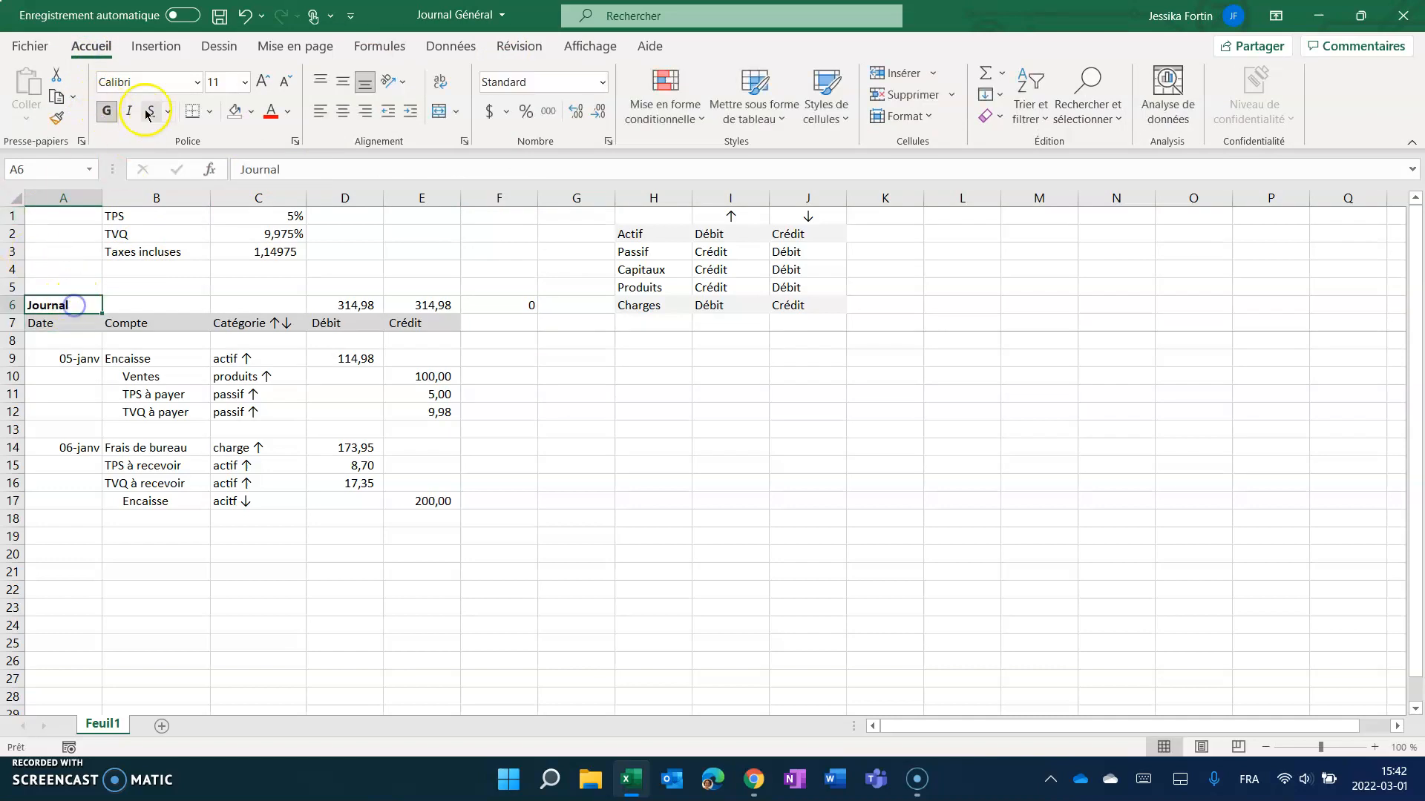
click(262, 81)
click(262, 81)
click(262, 81)
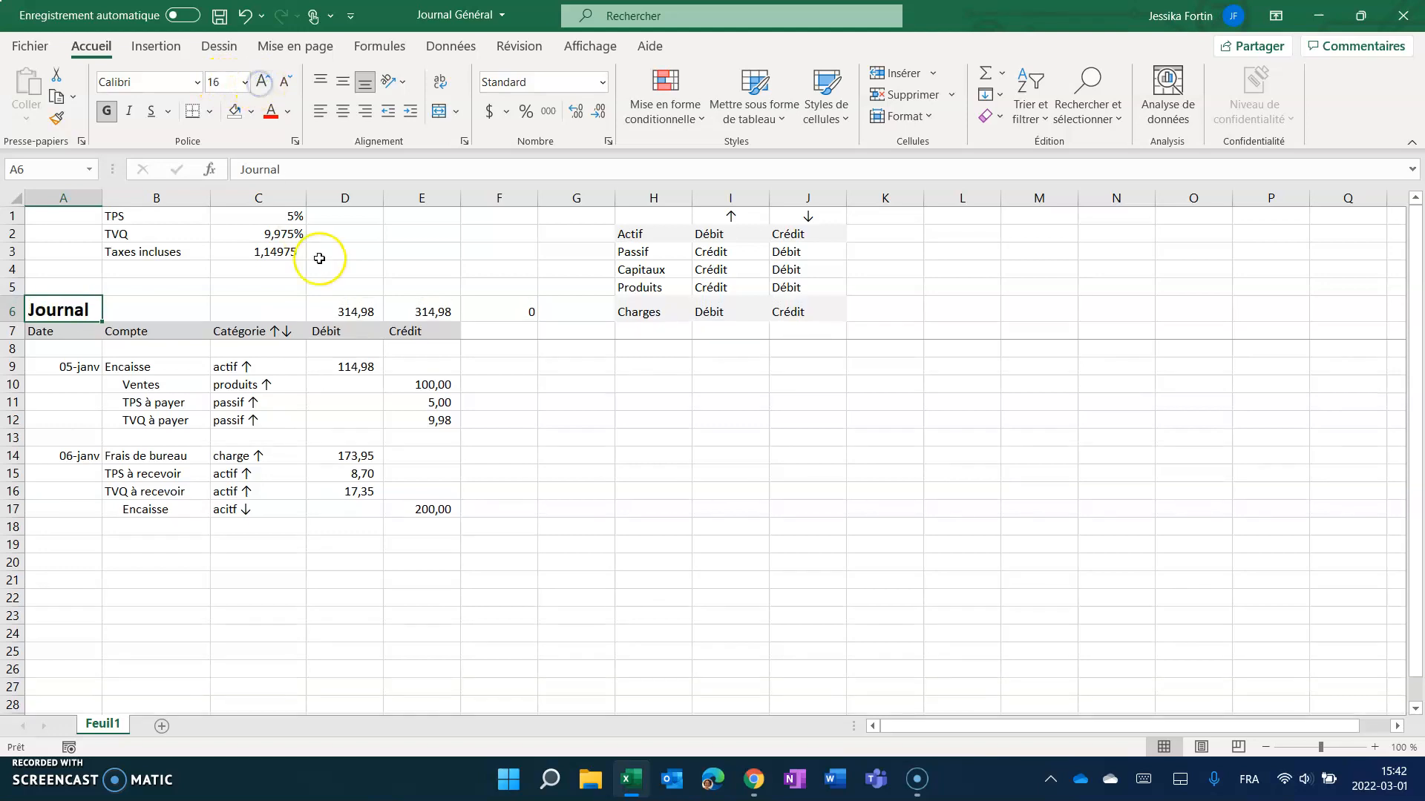
click(494, 477)
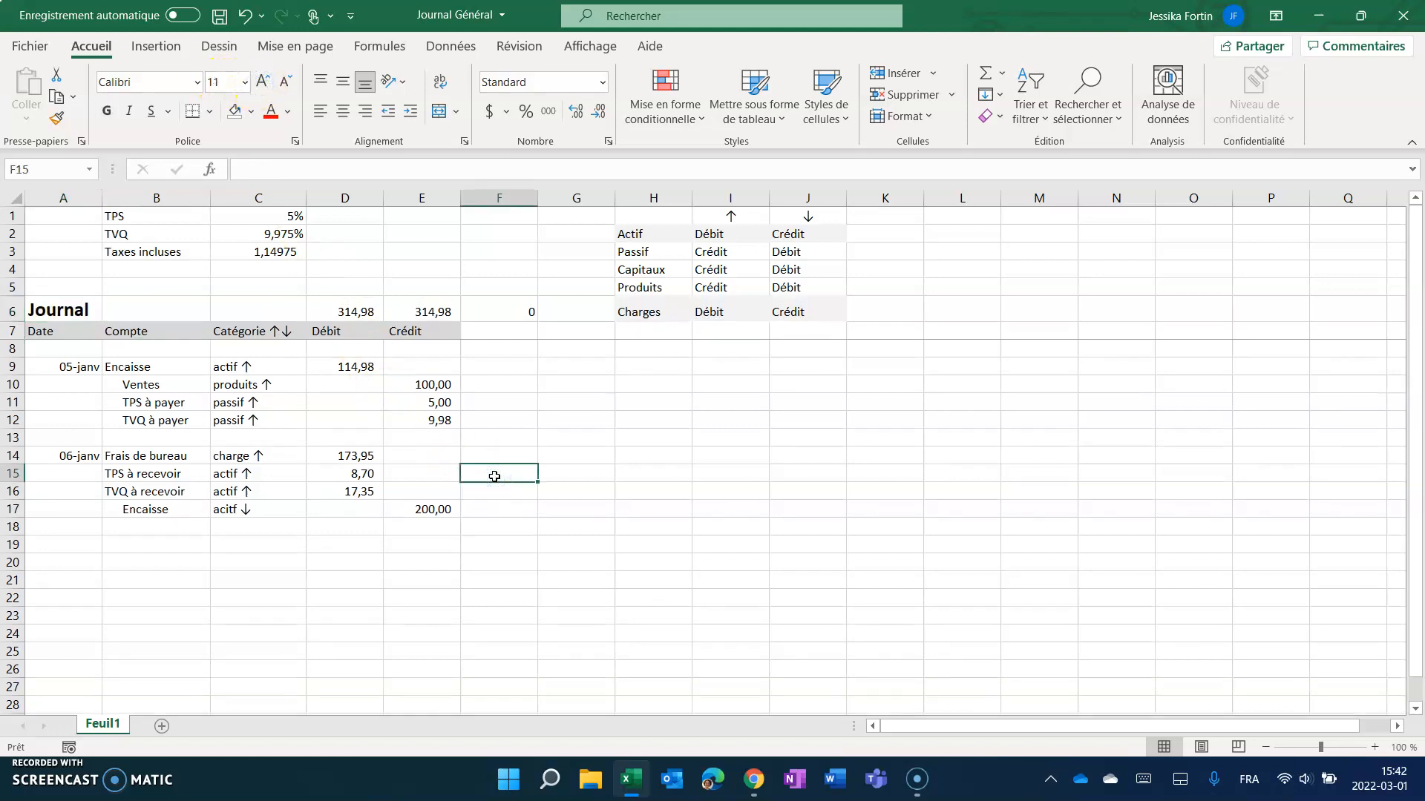